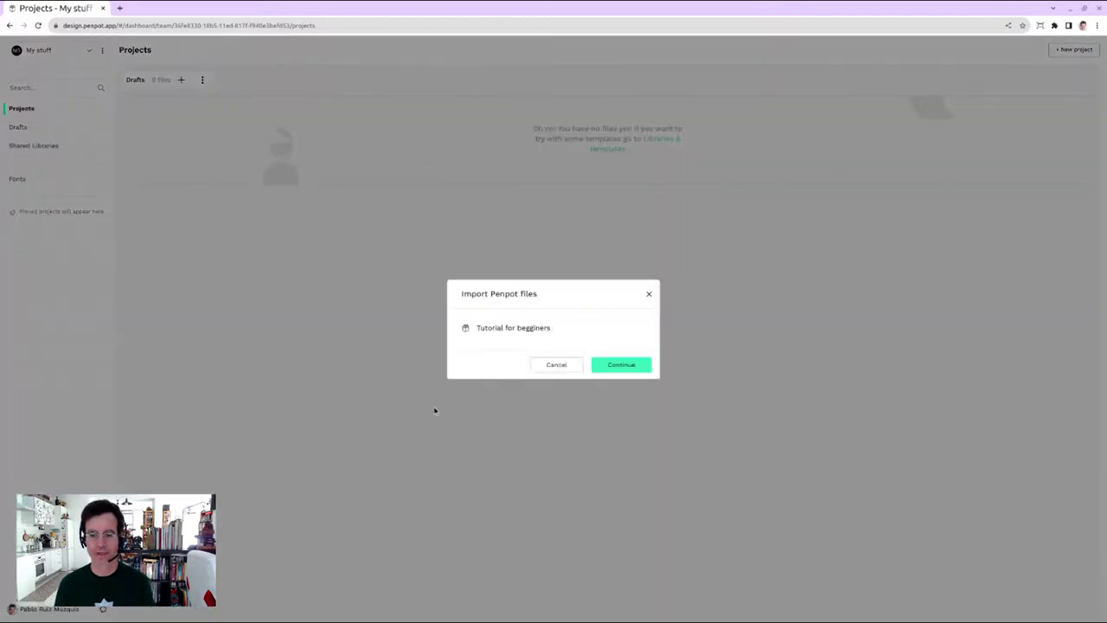
Step: Import the "Tutorial for begginers" file into Drafts and open it in the workspace
left_click(615, 364)
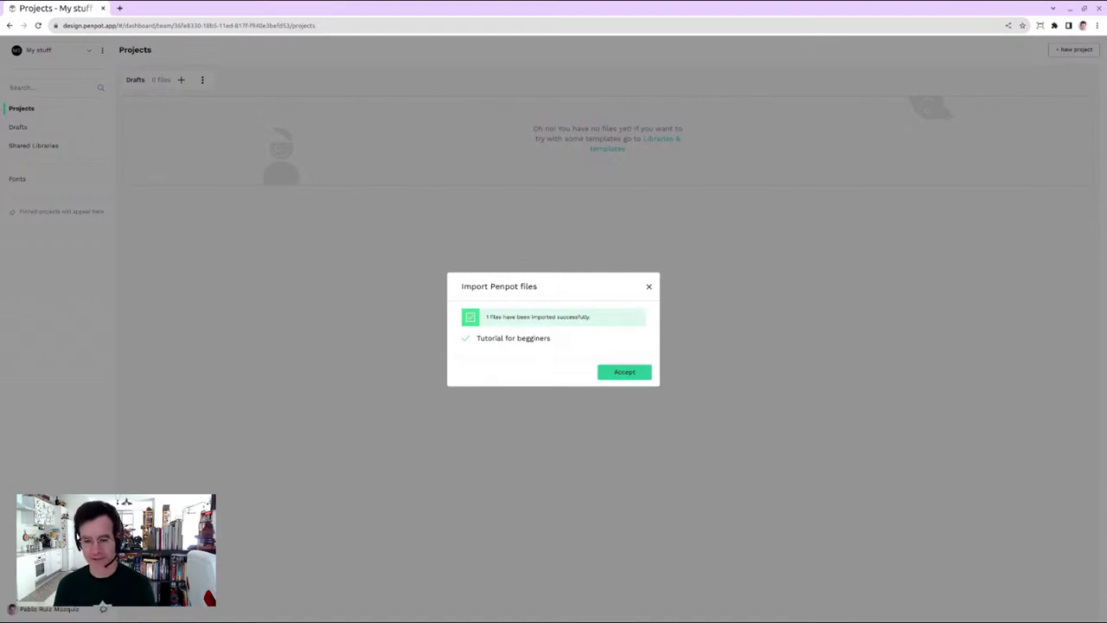
left_click(625, 374)
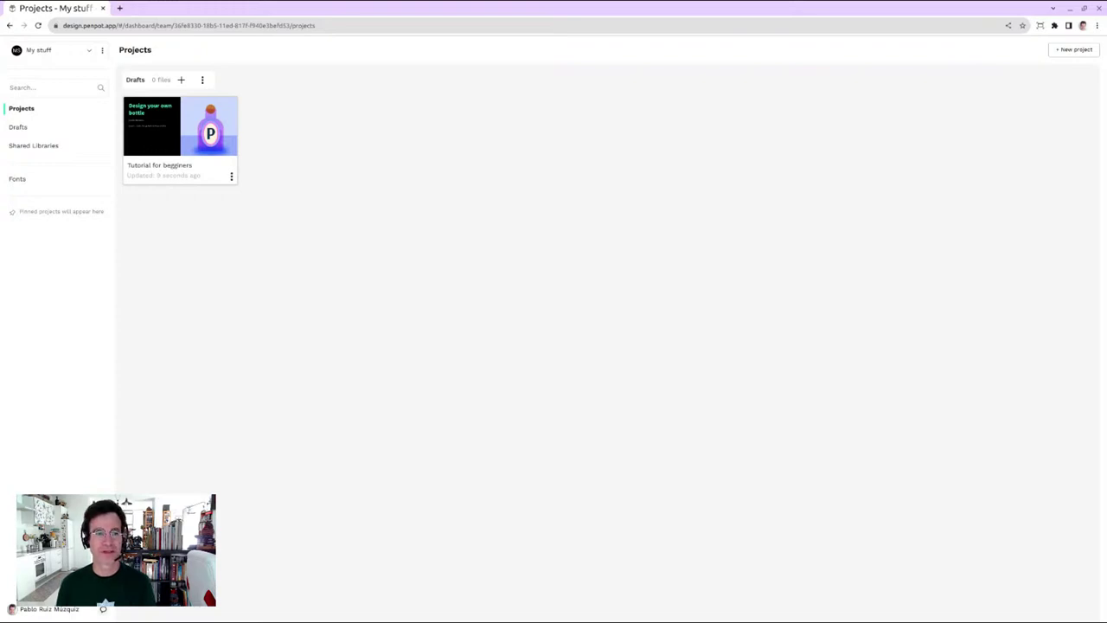
double_click(166, 122)
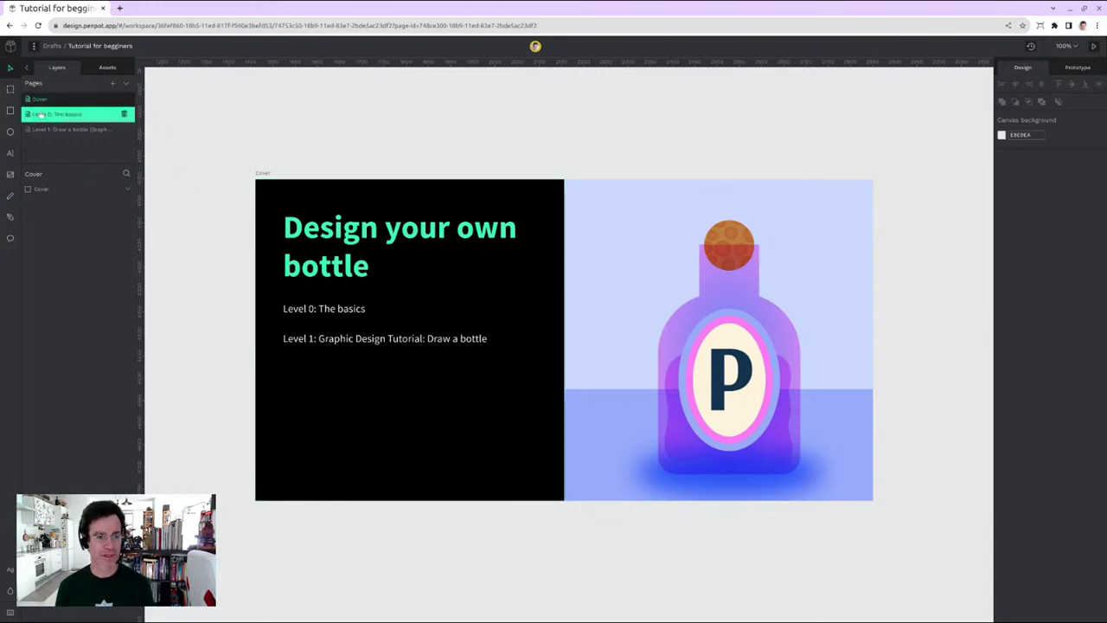
Step: Open the "Level 0: The basics" page and examine its "Navigate the viewport" board
left_click(83, 115)
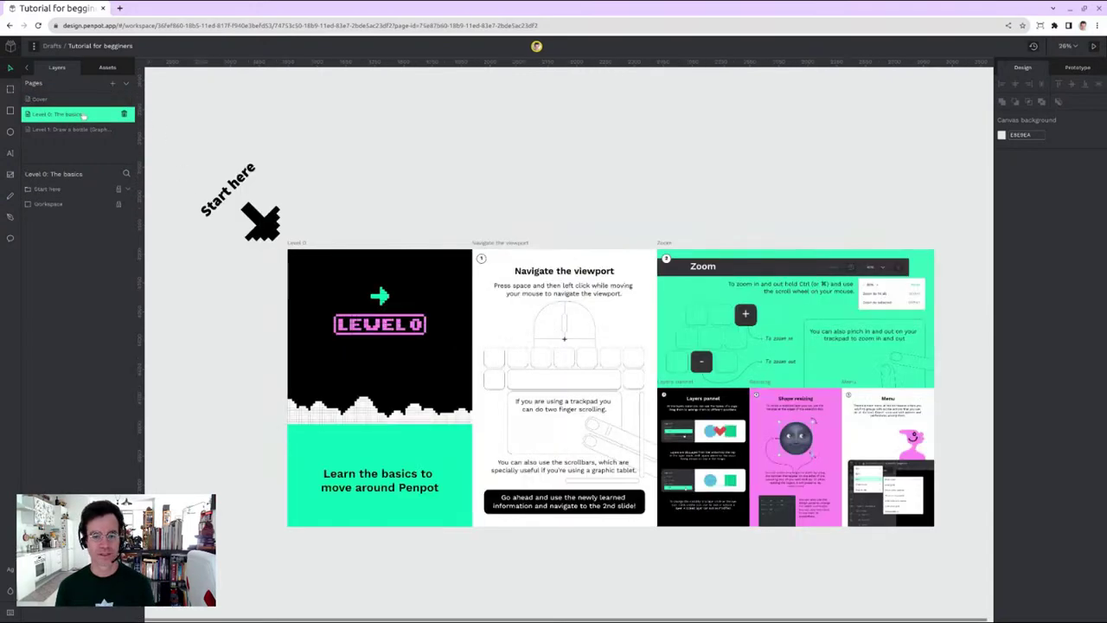
scroll(437, 220, "down", 2)
scroll(437, 220, "up", 1)
scroll(437, 220, "down", 1)
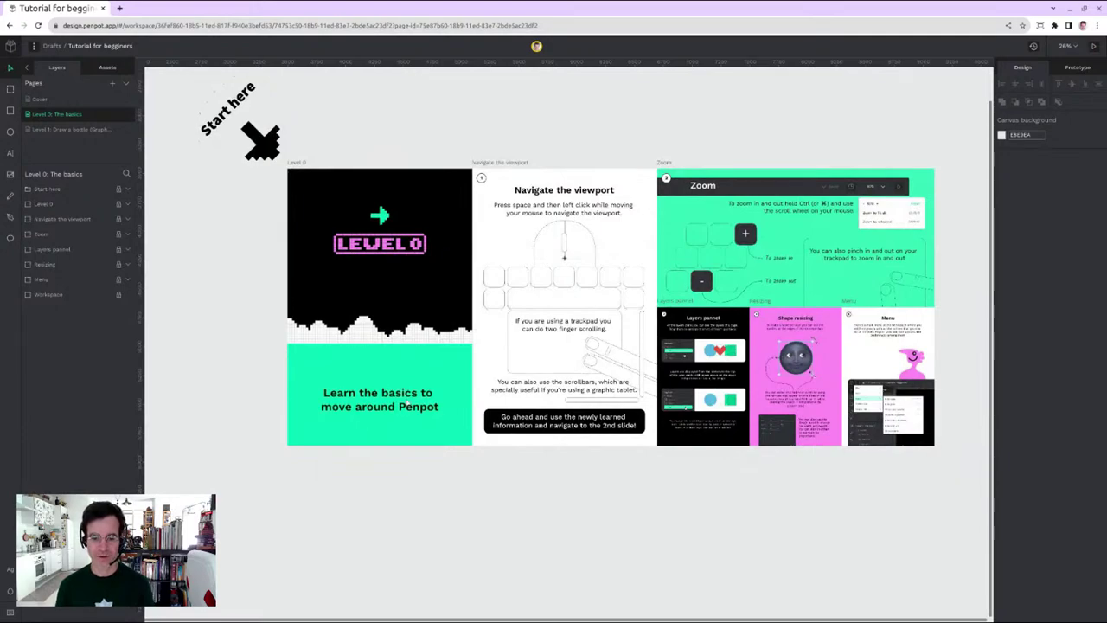
scroll(549, 286, "up", 5, "ctrl")
scroll(548, 285, "down", 2, "ctrl")
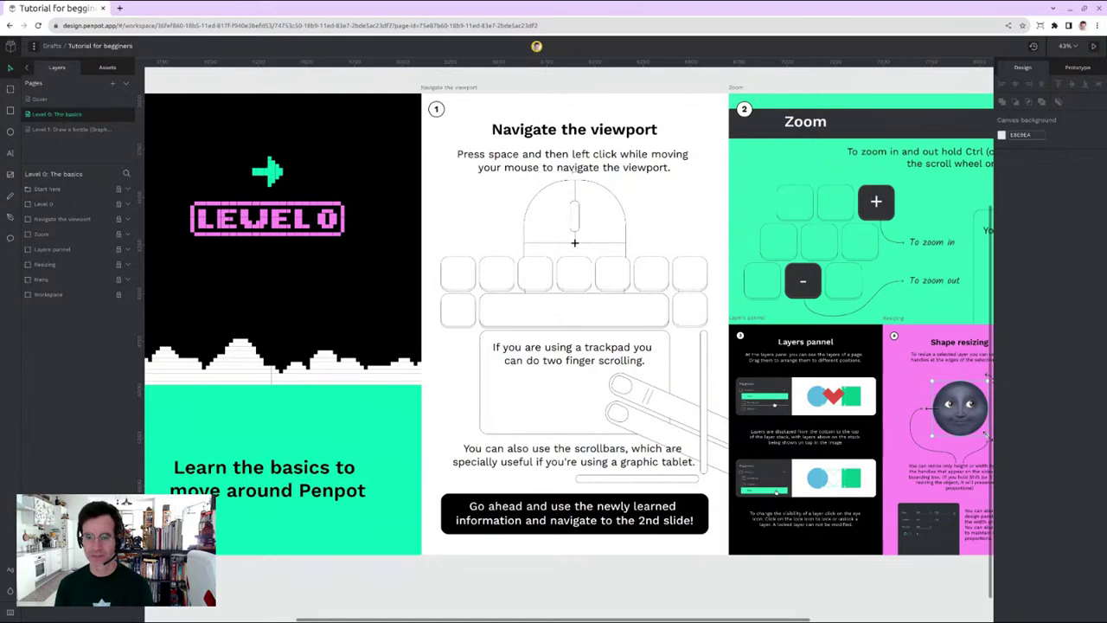
left_click_drag(601, 92, 623, 121)
scroll(635, 277, "right", 1)
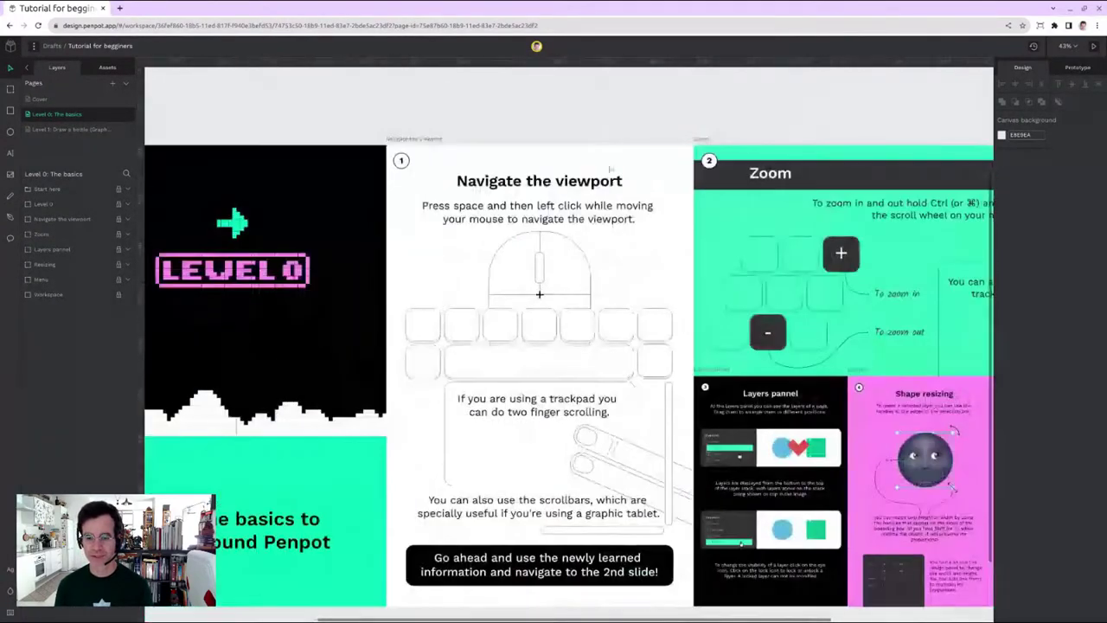
scroll(636, 277, "down", 2)
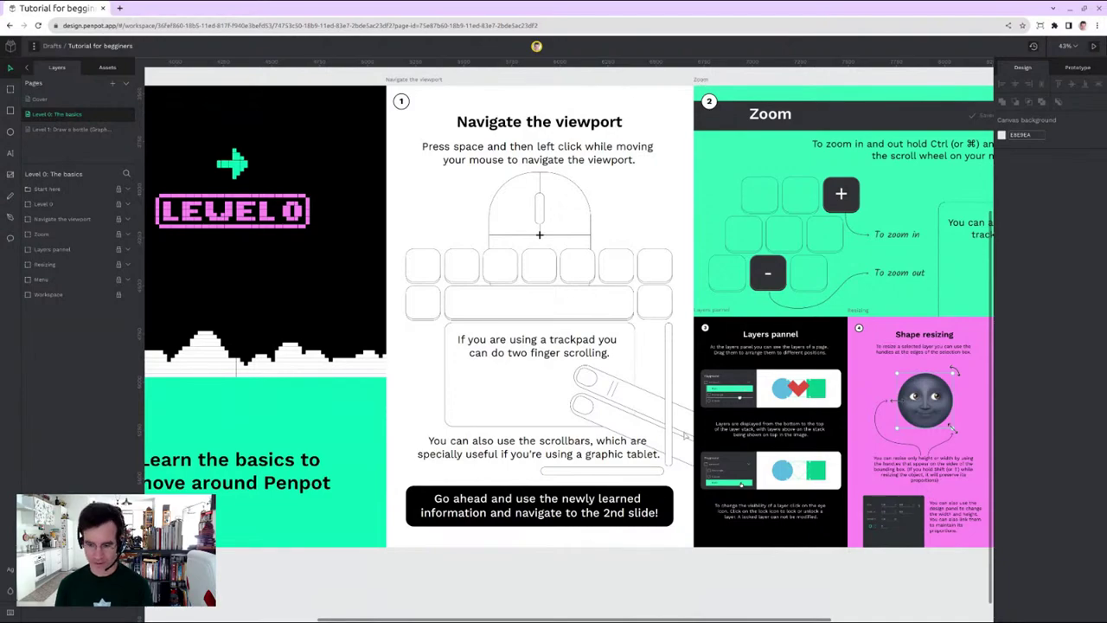
Step: Examine the "Zoom" board and practise zooming in and out over it
left_click_drag(731, 572, 420, 589)
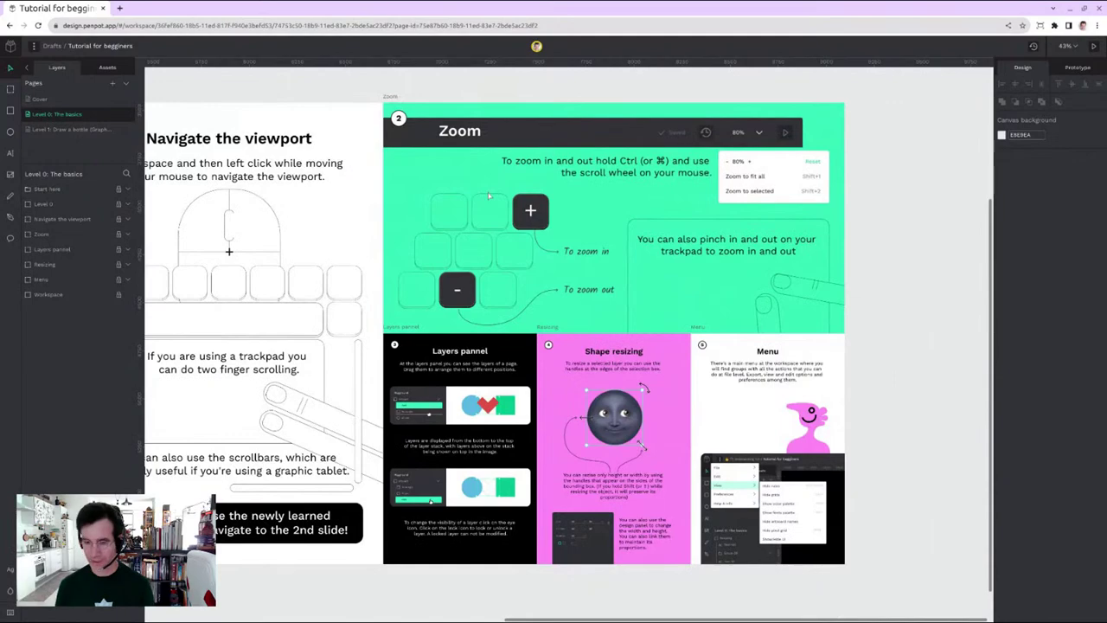
scroll(488, 195, "up", 6)
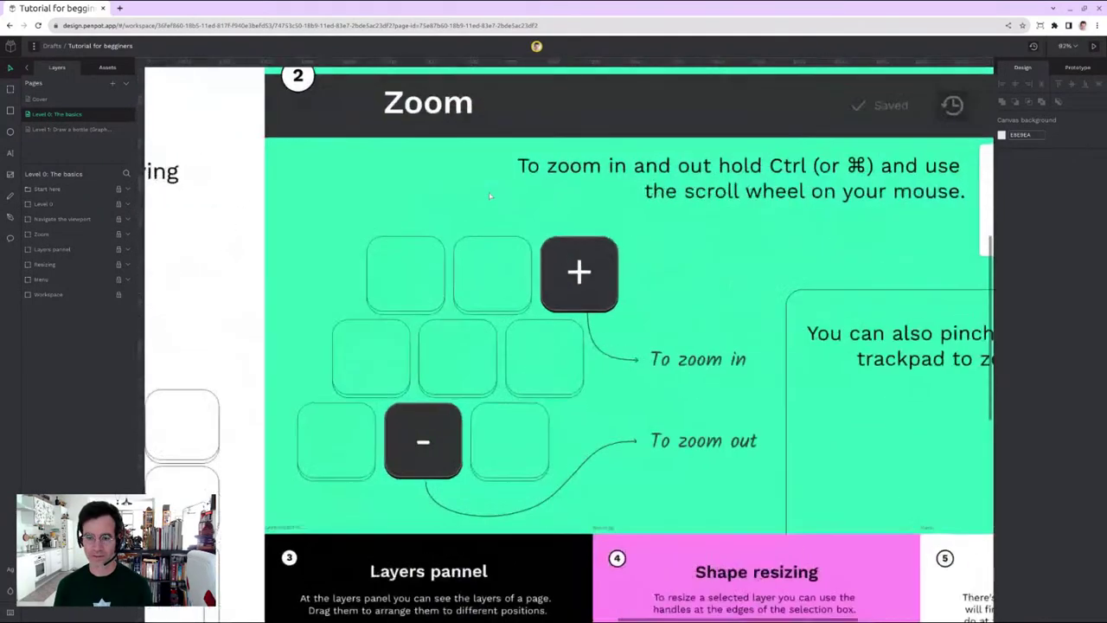
scroll(489, 195, "down", 6)
scroll(489, 196, "up", 2)
scroll(488, 196, "down", 2)
scroll(489, 196, "up", 3)
scroll(489, 196, "down", 3)
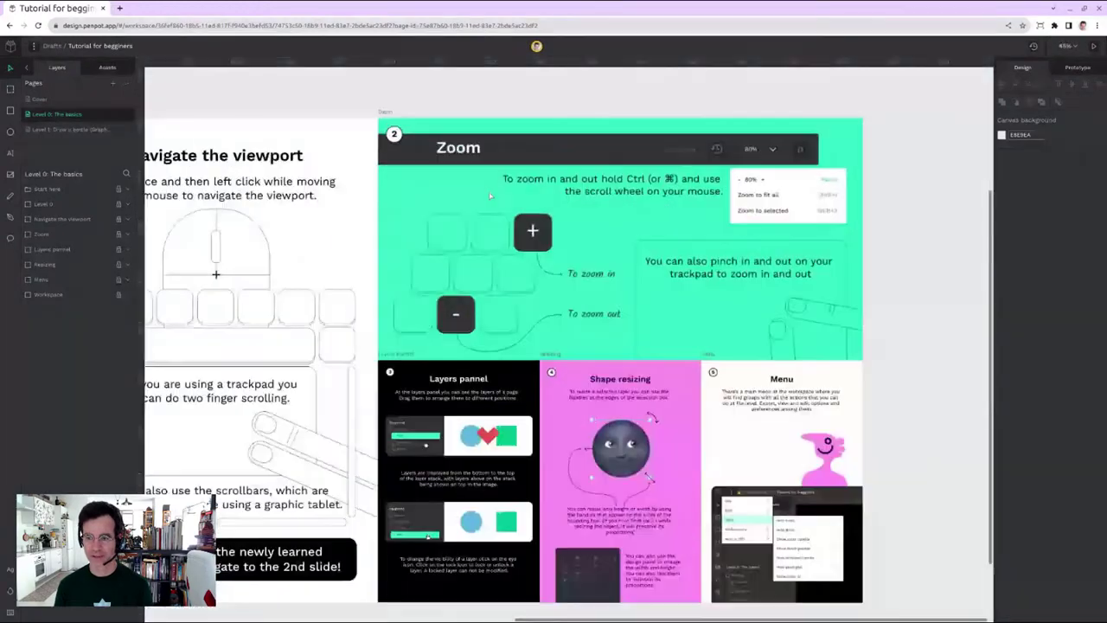
scroll(489, 196, "up", 1)
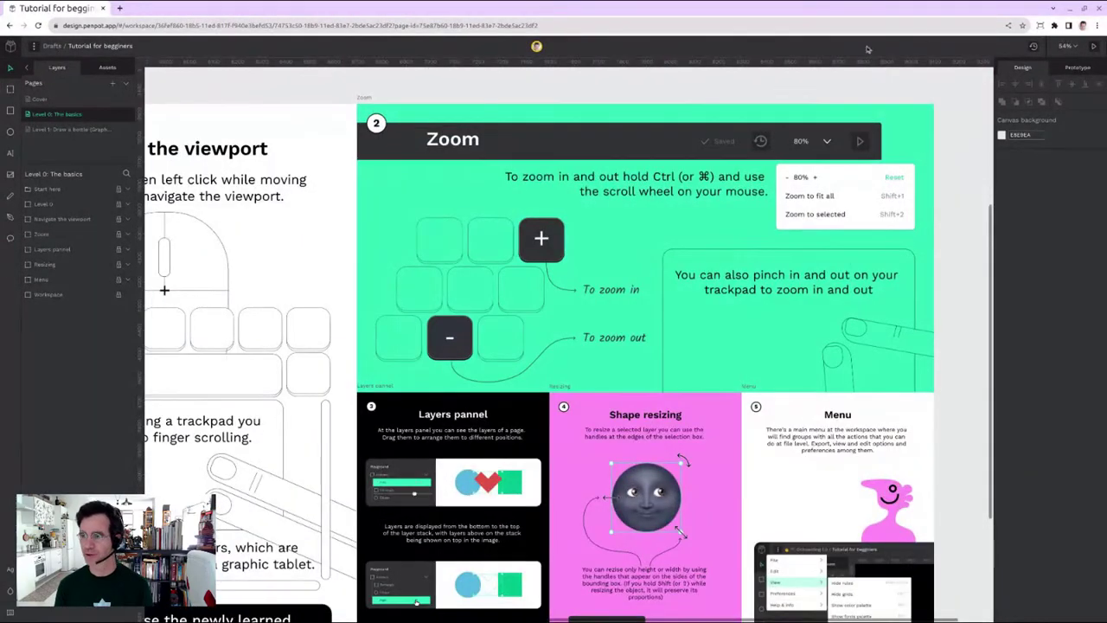
Step: Zoom to fit all boards in the viewport, then enlarge the view with the zoom options
left_click(1059, 46)
left_click(1035, 84)
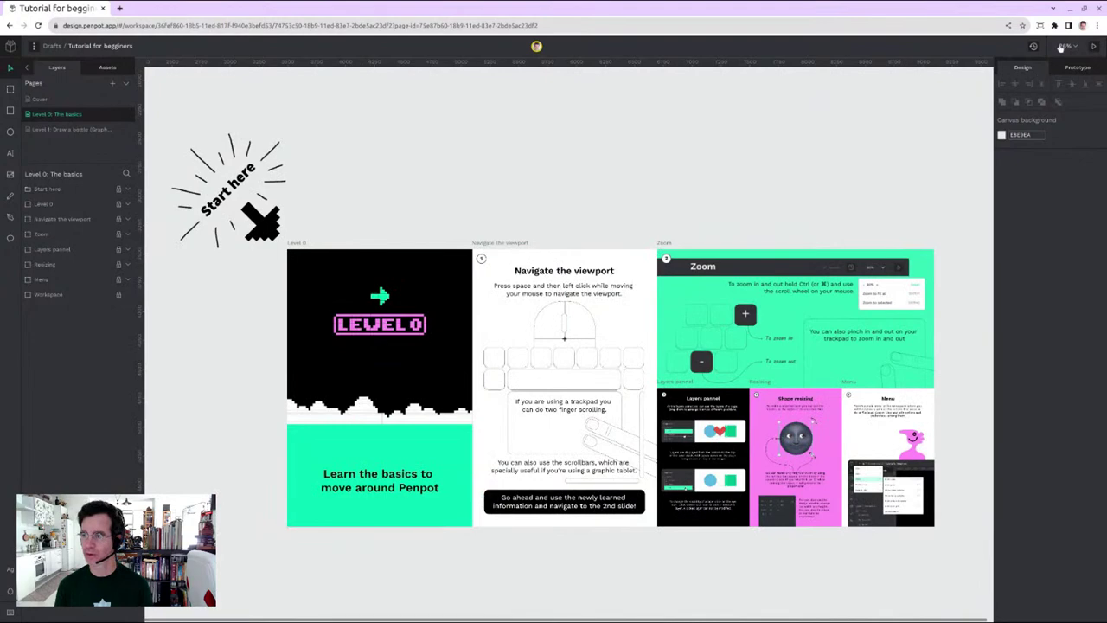
left_click(1060, 49)
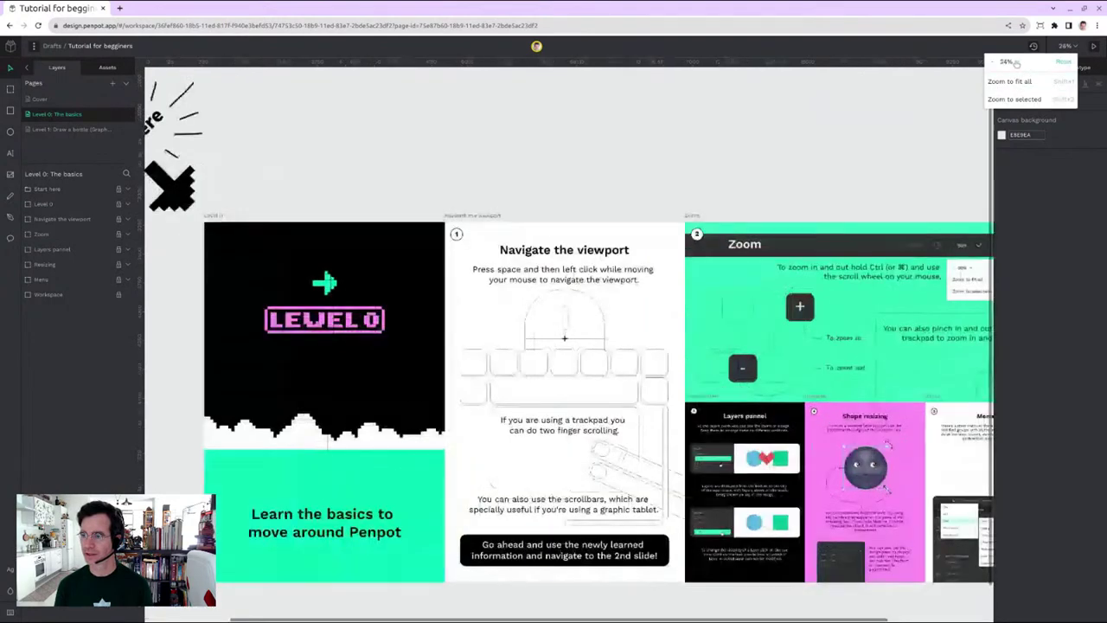
left_click(1017, 99)
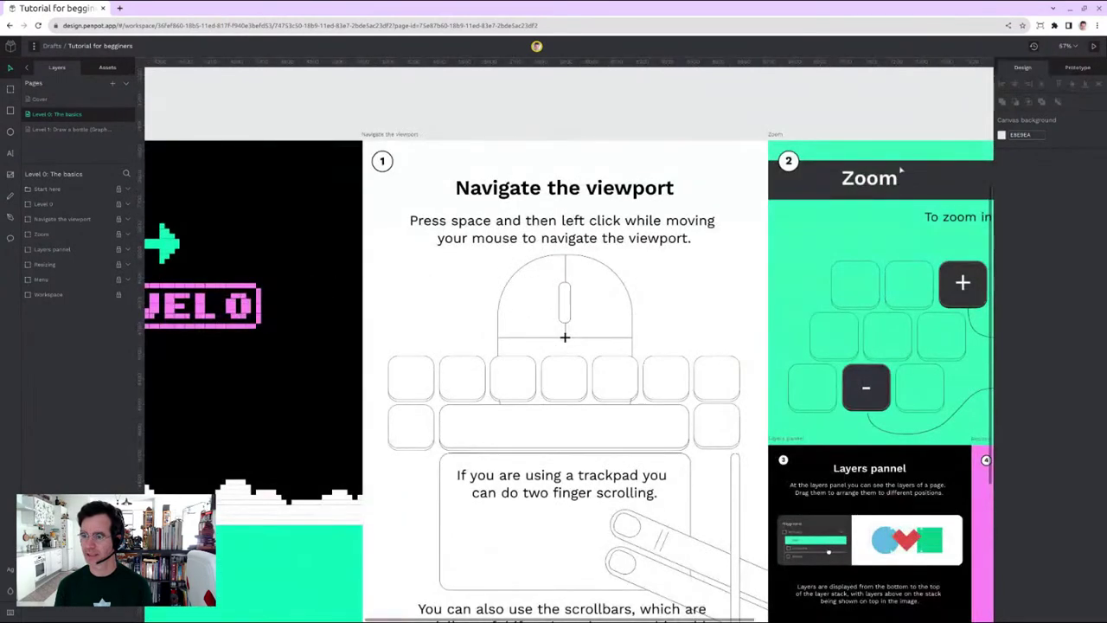
Step: Examine the "Layers pannel" board's explanation of layer order and layer visibility
left_click_drag(886, 111, 413, 114)
scroll(465, 181, "down", 3)
scroll(464, 182, "down", 3)
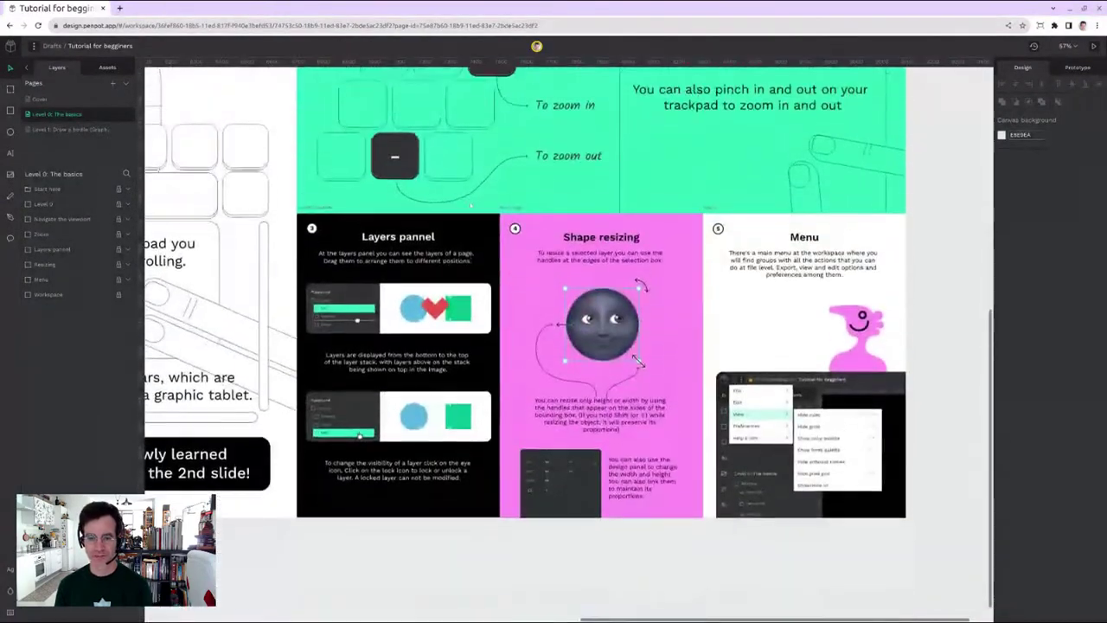
scroll(371, 428, "up", 4, "ctrl")
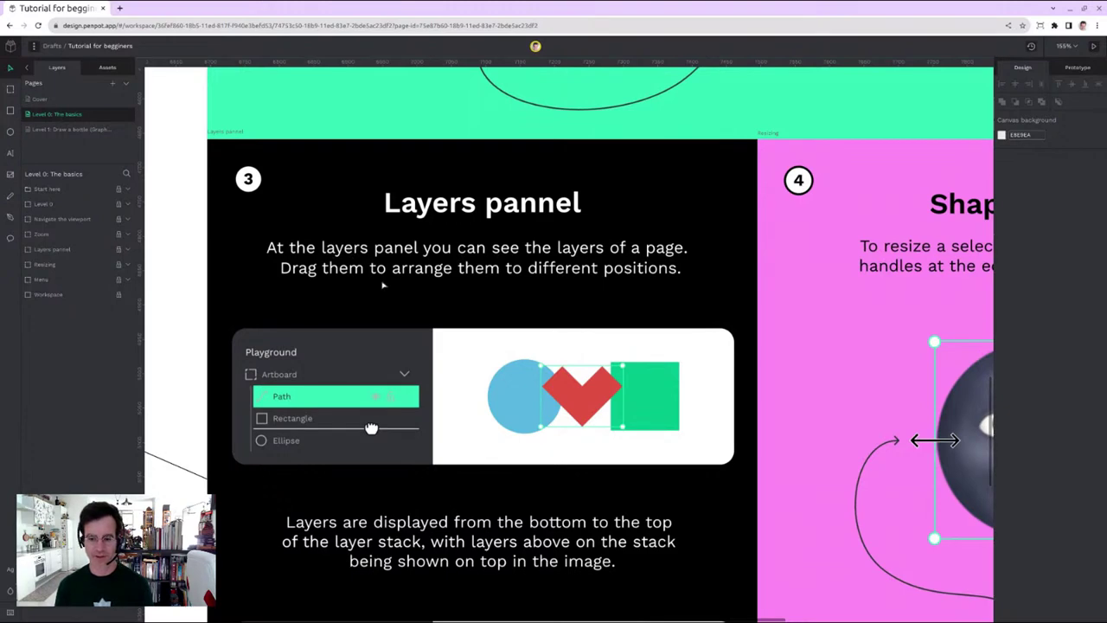
scroll(392, 287, "down", 6)
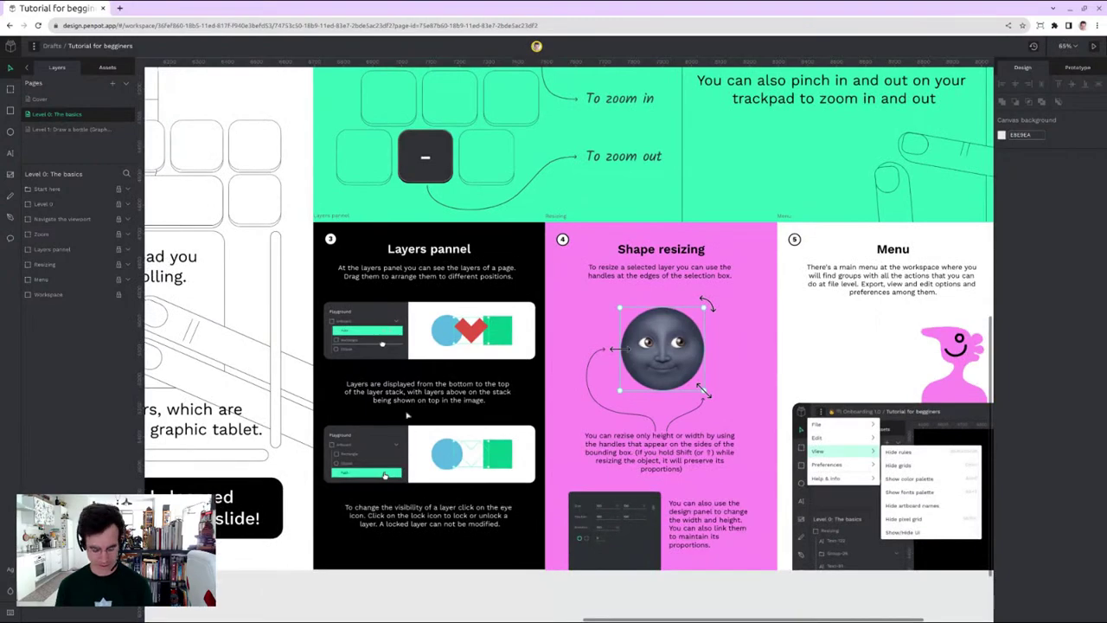
Step: Expand the layers of the "Navigate the viewport" board and select the mouse wheel rectangle Rect-29, inspecting it up close
scroll(248, 591, "left", 10)
scroll(594, 396, "down", 2)
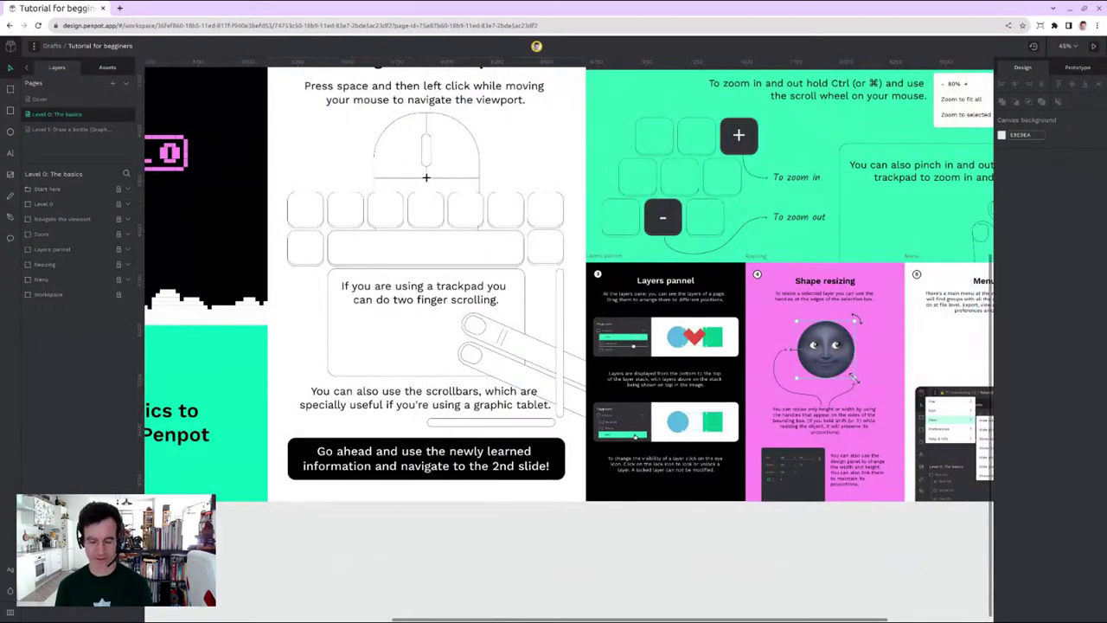
left_click_drag(383, 507, 497, 619)
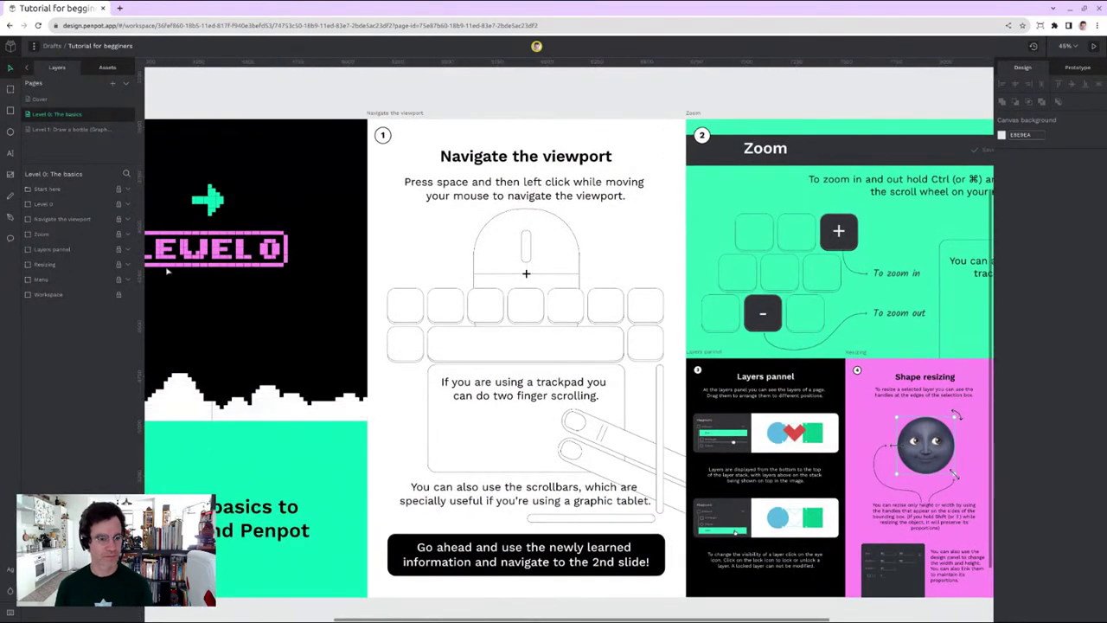
left_click(396, 113)
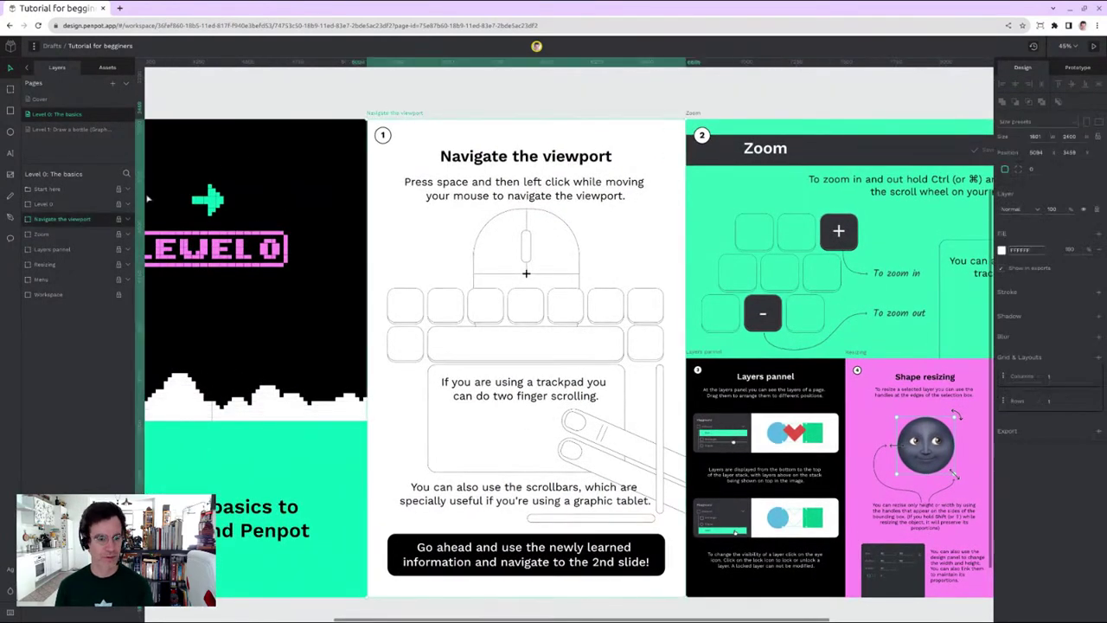
left_click(126, 220)
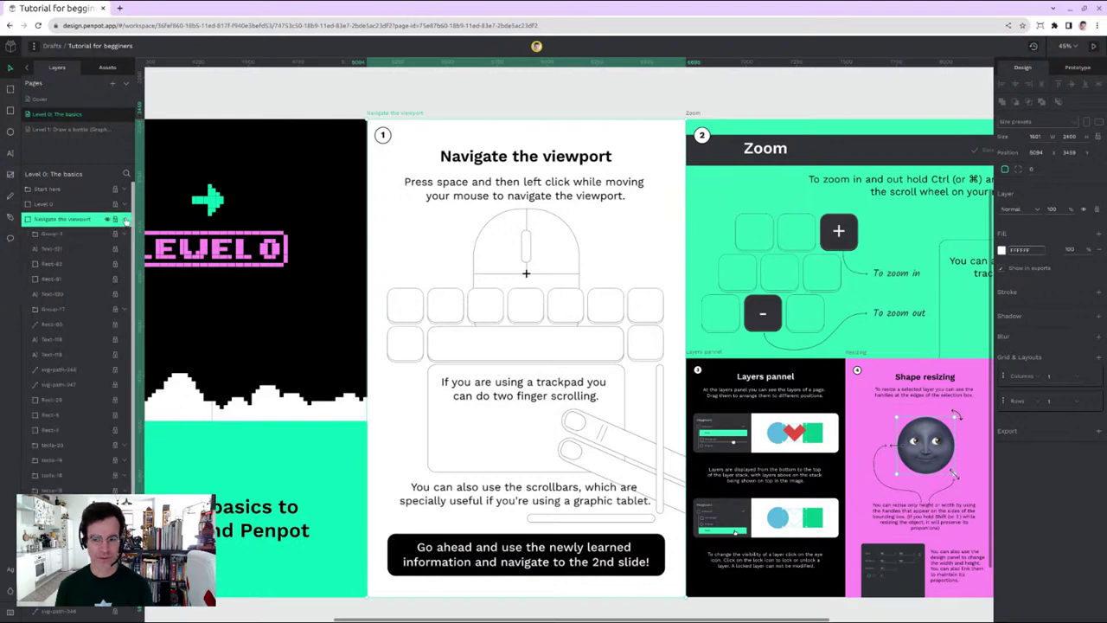
left_click(63, 404)
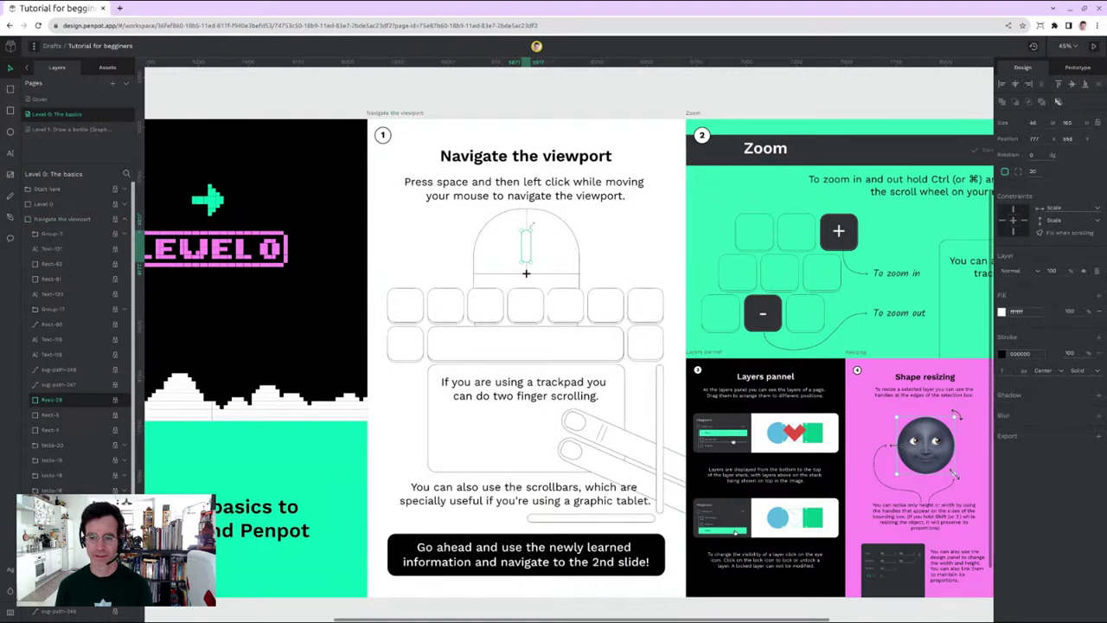
scroll(532, 244, "up", 10)
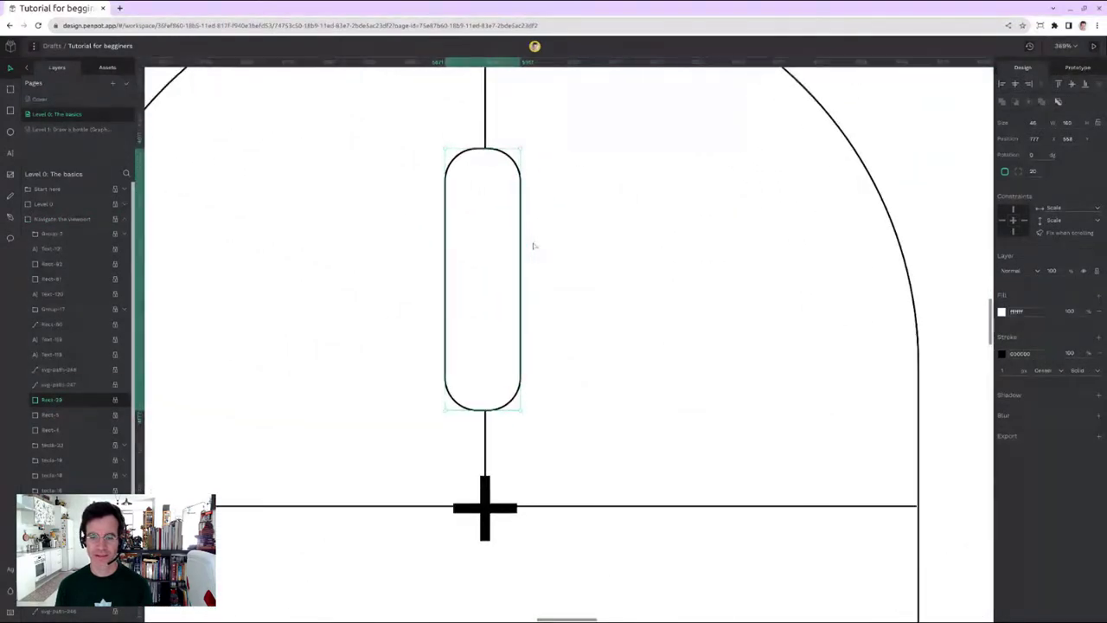
scroll(534, 247, "down", 10)
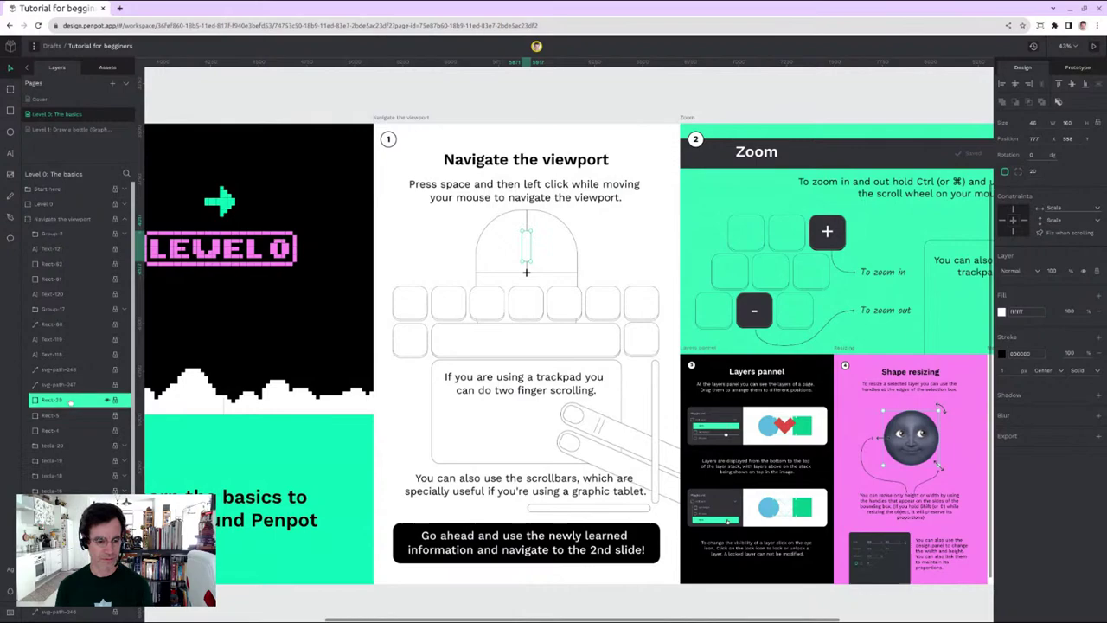
Step: Move the mouse wheel rectangle one place down in the board's layer stack and clear the selection
left_click(124, 459)
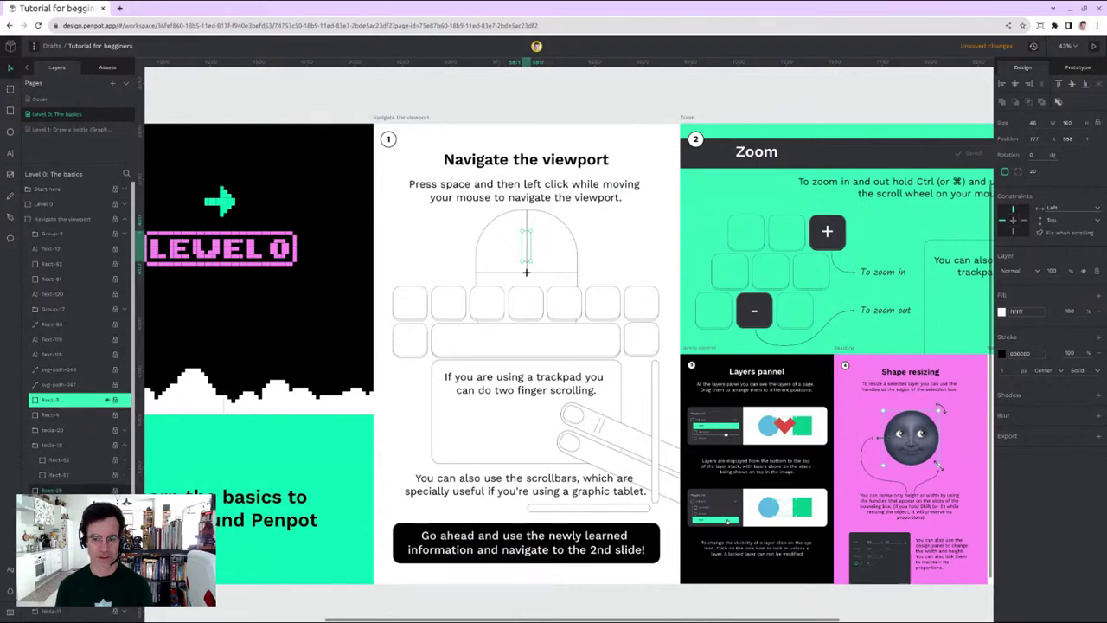
scroll(536, 244, "up", 5)
scroll(537, 244, "down", 6)
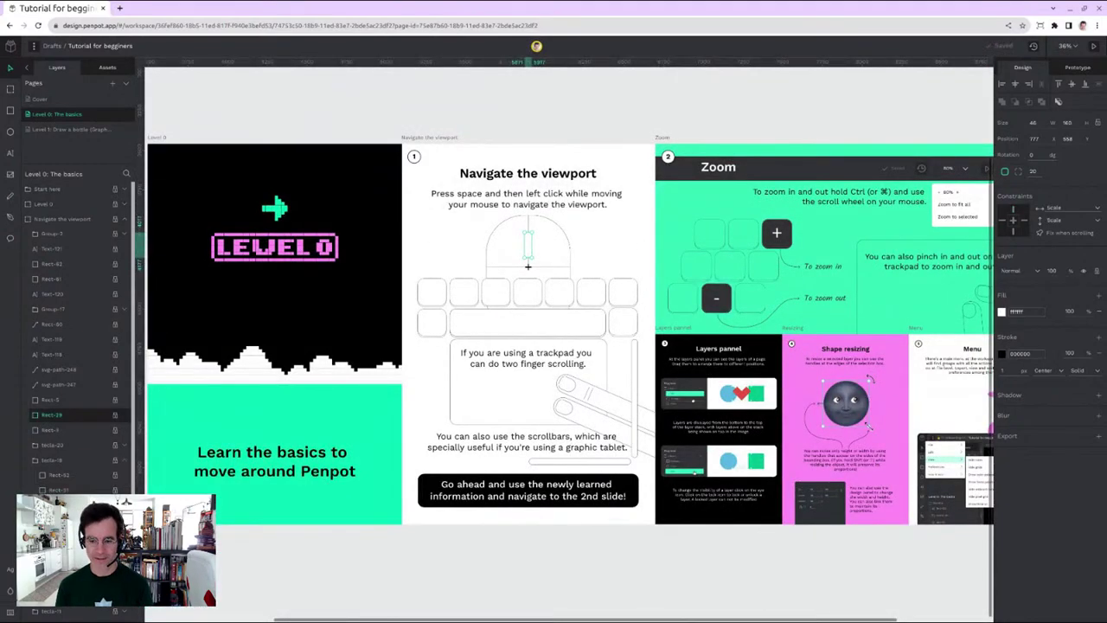
left_click(645, 588)
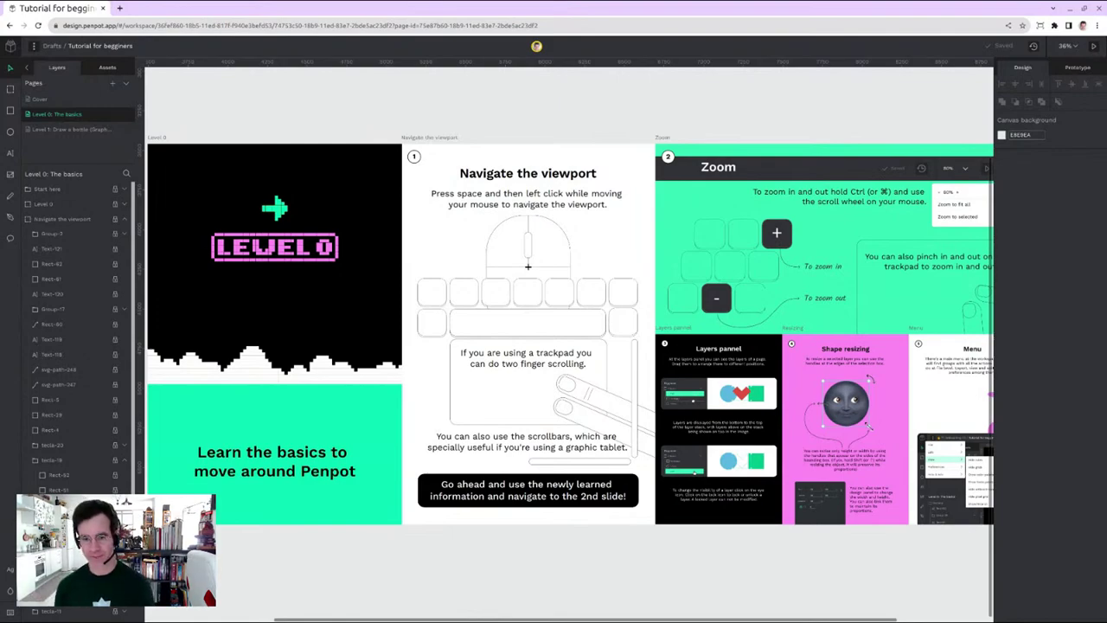
Step: Examine the "Shape resizing" board's instructions on resize handles and on entering width and height
scroll(920, 564, "right", 5)
scroll(921, 563, "down", 2)
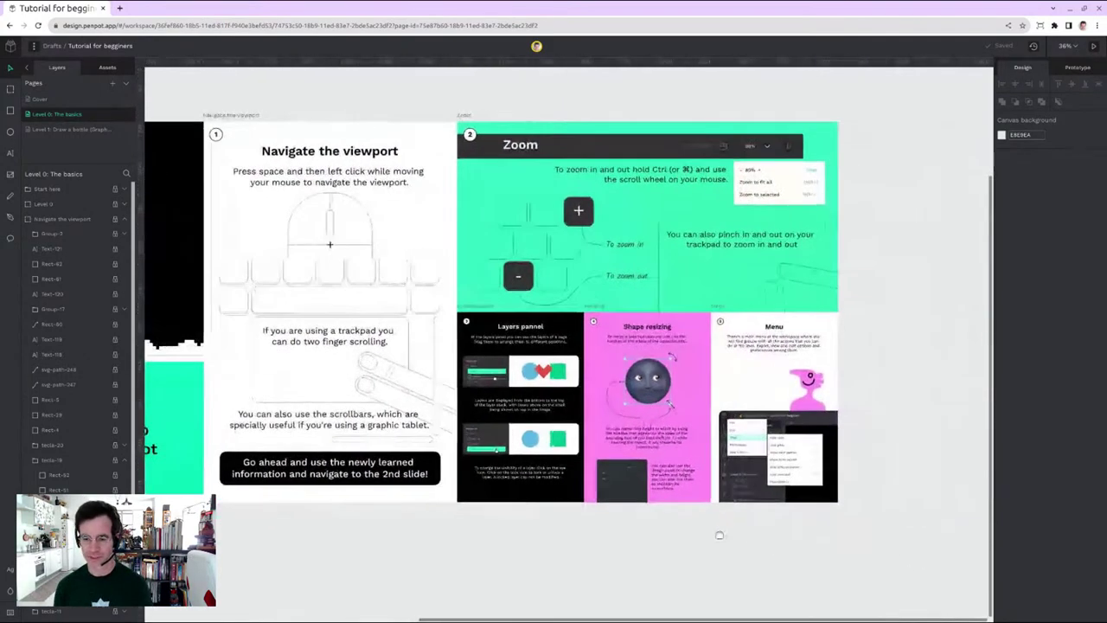
scroll(634, 342, "up", 5)
scroll(634, 342, "up", 2)
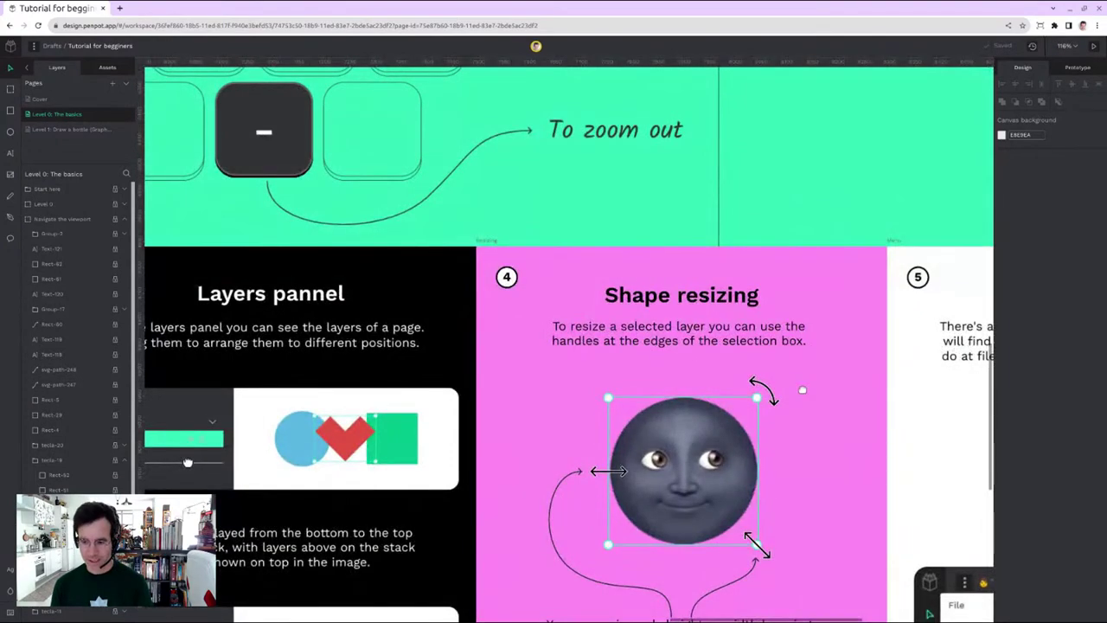
left_click_drag(812, 404, 714, 276)
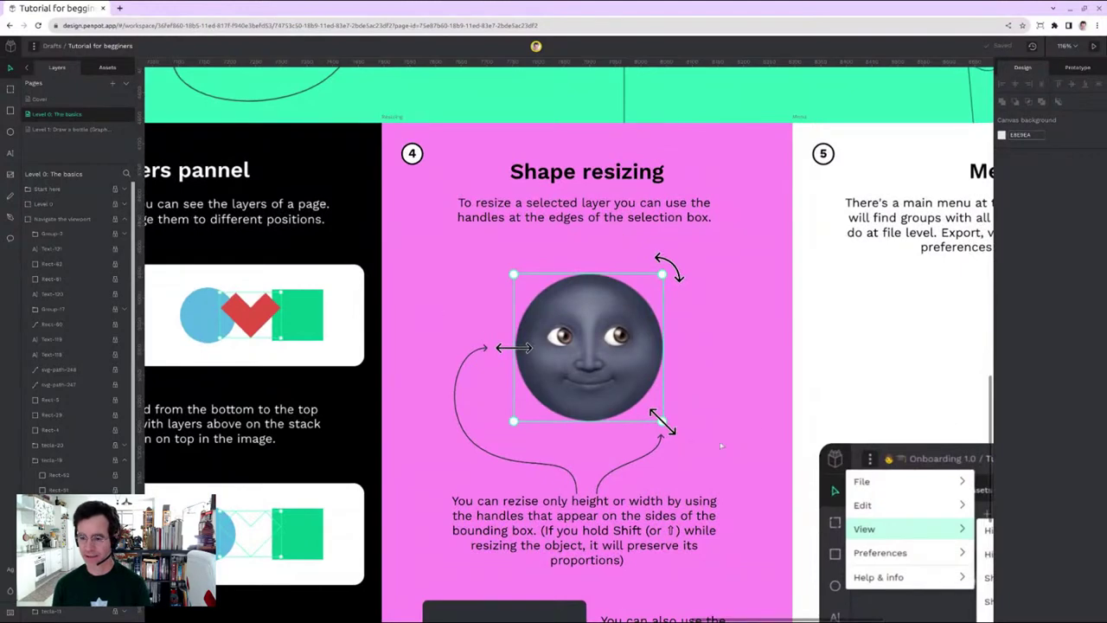
scroll(530, 471, "down", 5)
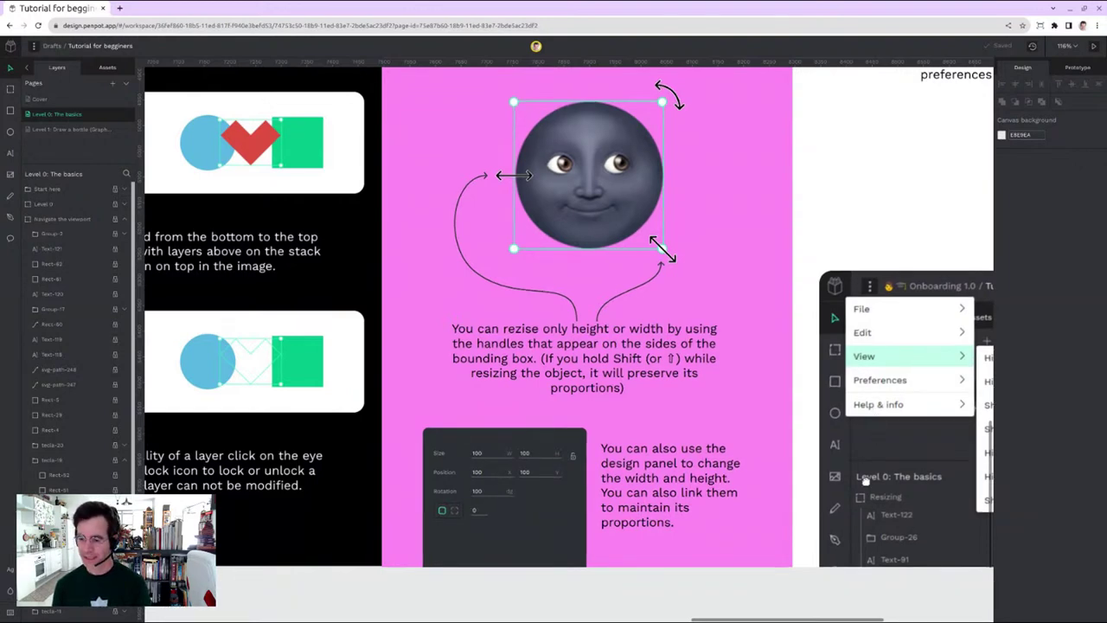
Step: Examine the "Menu" board's explanation and compare it with the workspace main menu's Edit and View entries
scroll(869, 489, "right", 1)
scroll(566, 329, "right", 5)
scroll(567, 328, "up", 3)
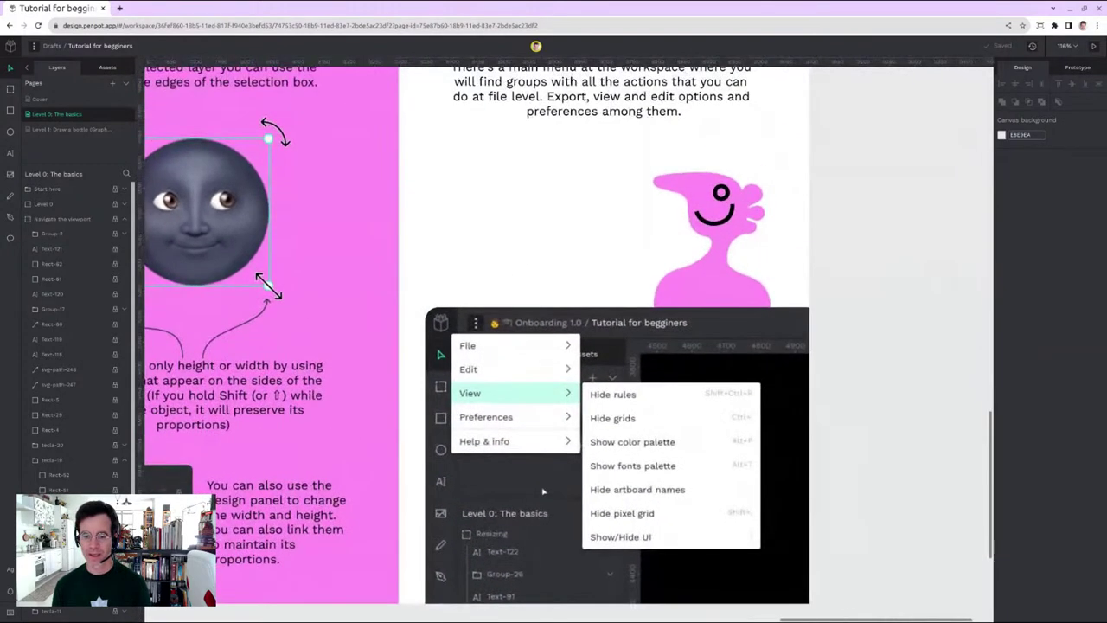
scroll(544, 492, "up", 1)
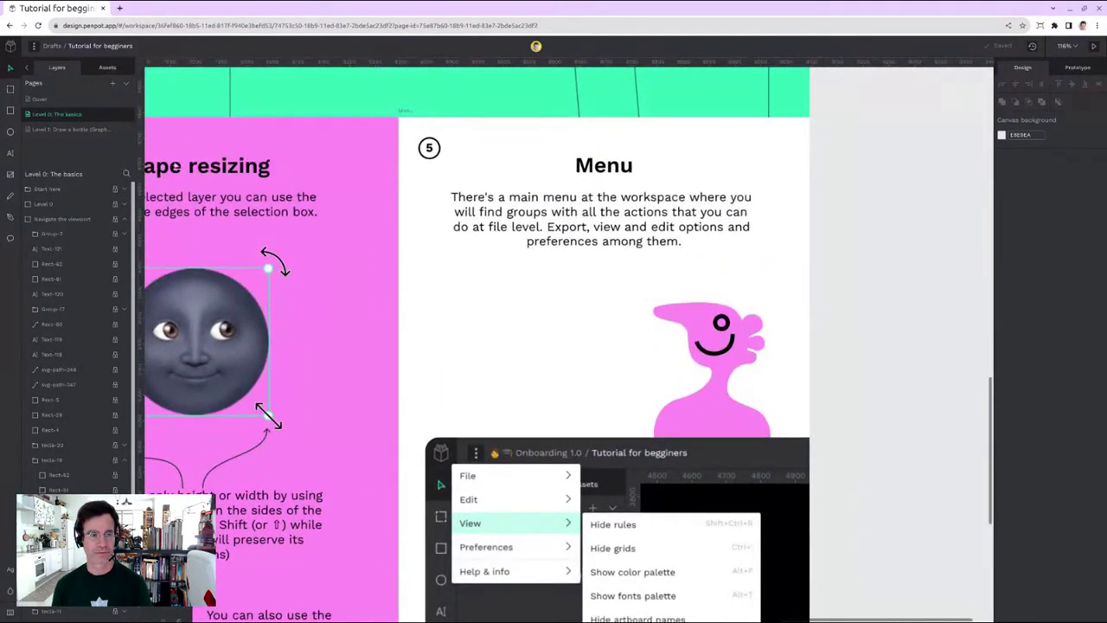
left_click(33, 46)
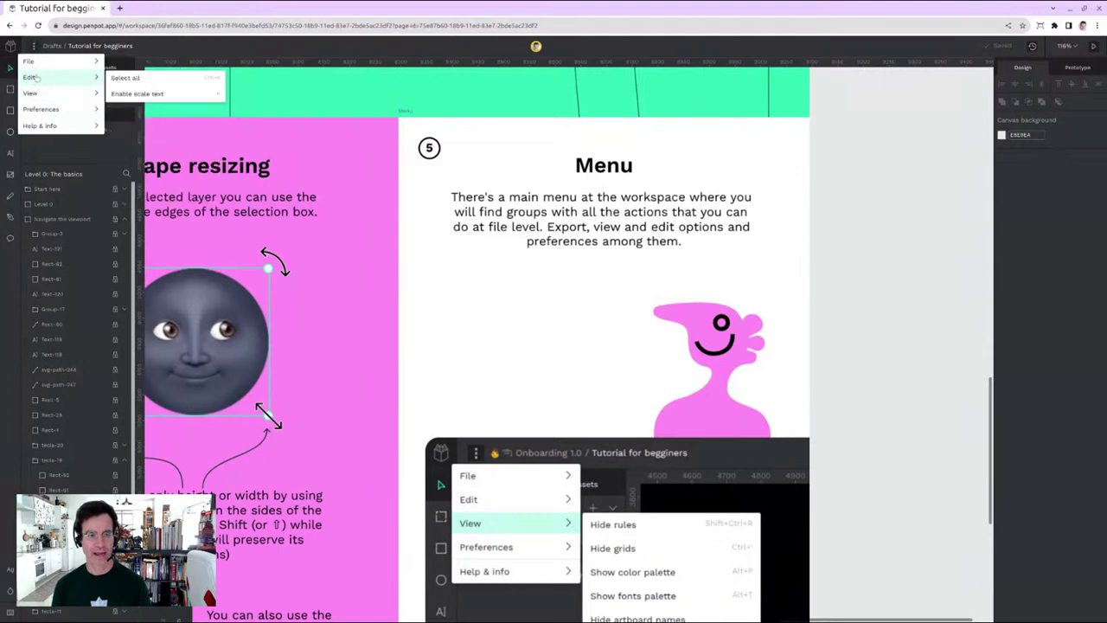
mouse_move(35, 91)
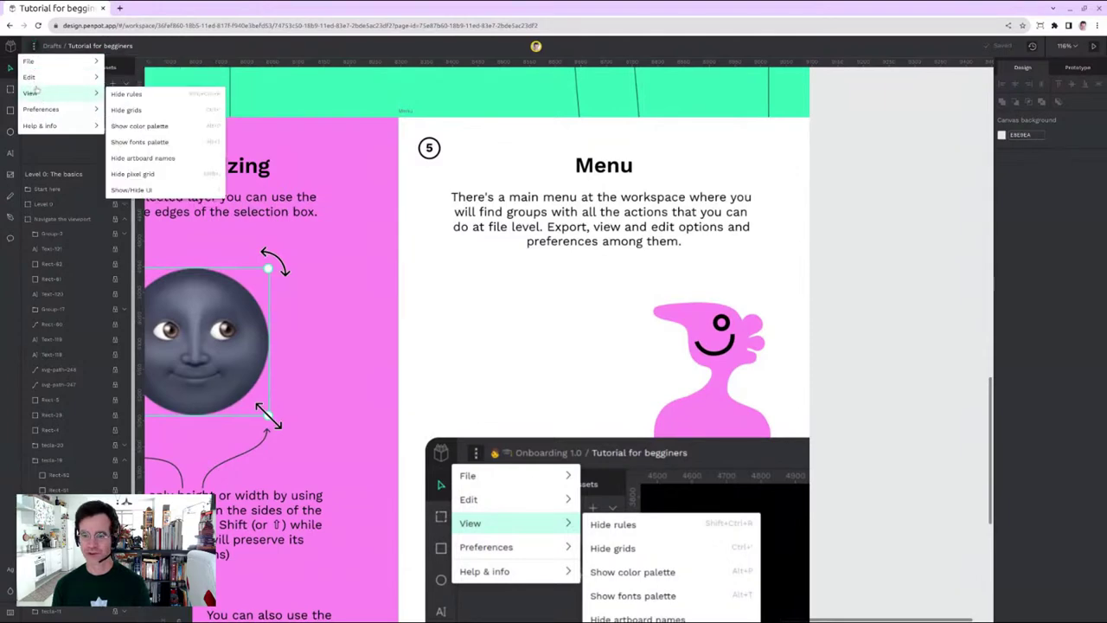
left_click(850, 296)
scroll(851, 334, "down", 3)
scroll(853, 335, "down", 5)
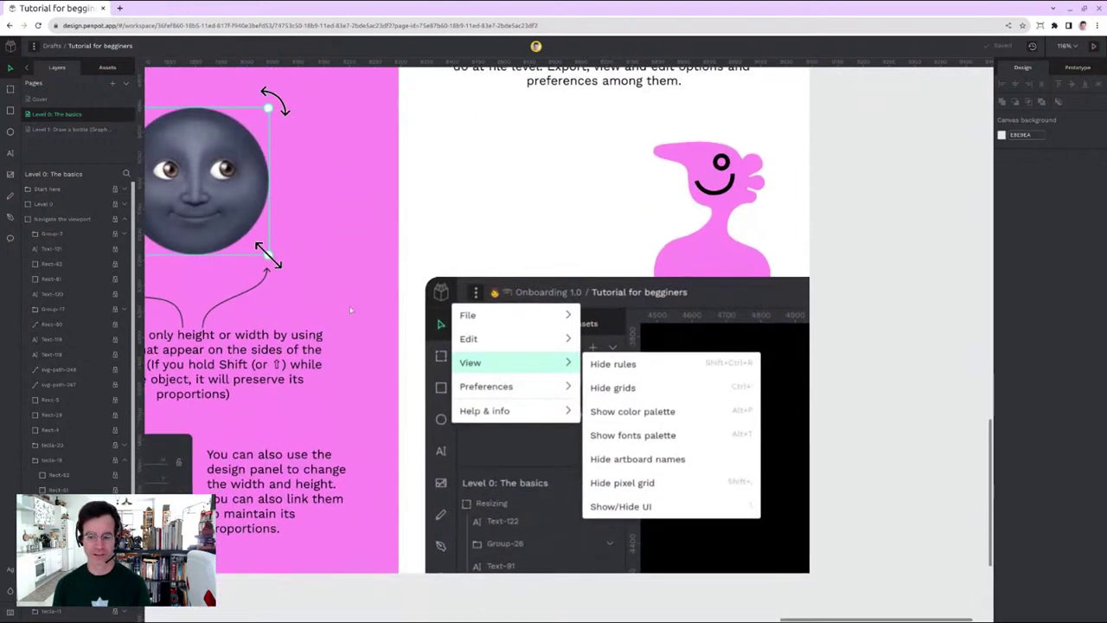
Step: Show the color palette in the workspace and hide it again
left_click(33, 46)
mouse_move(47, 79)
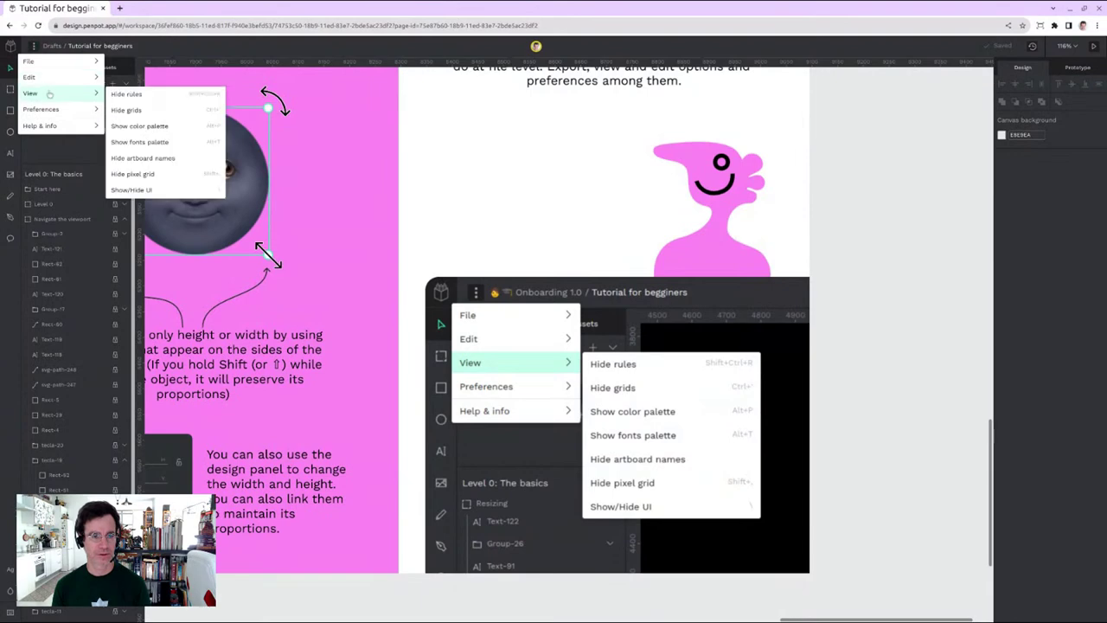
left_click(147, 128)
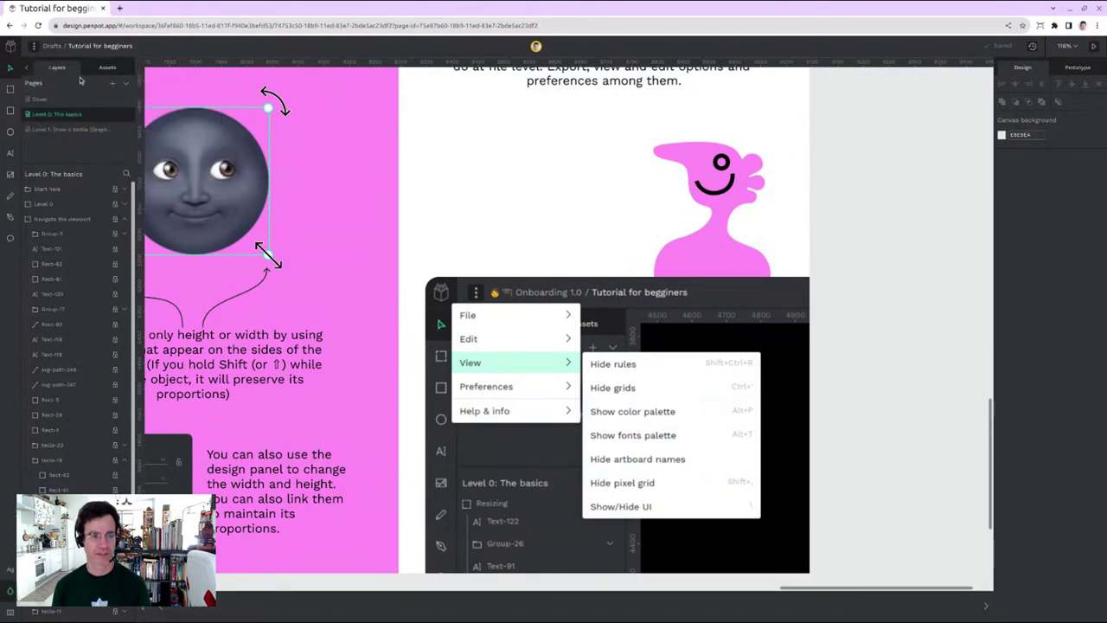
left_click(33, 46)
mouse_move(34, 92)
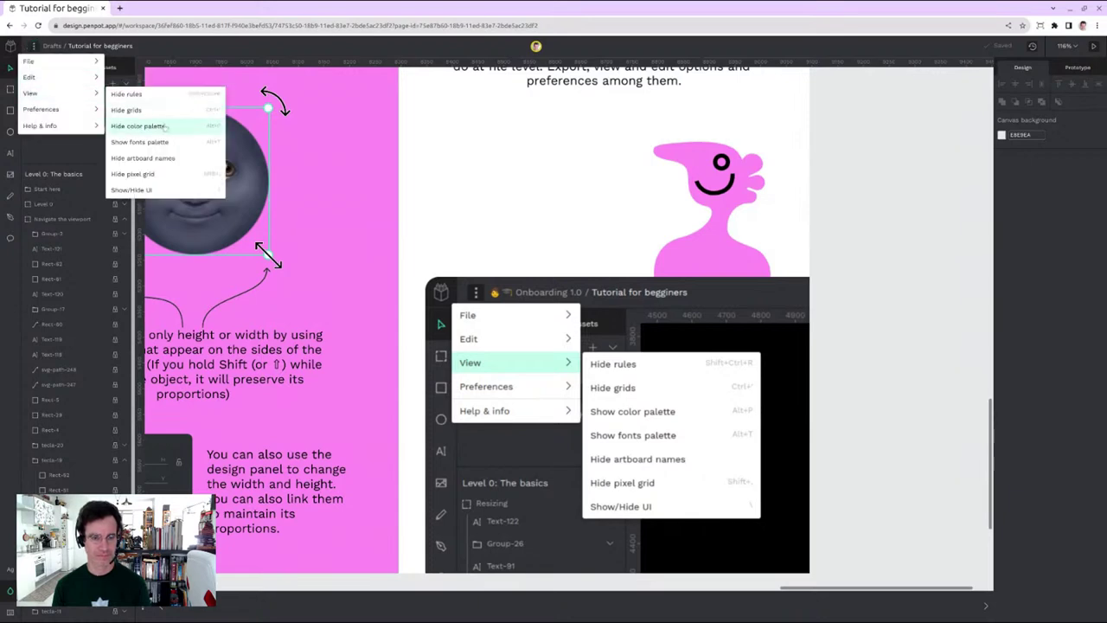
left_click(138, 125)
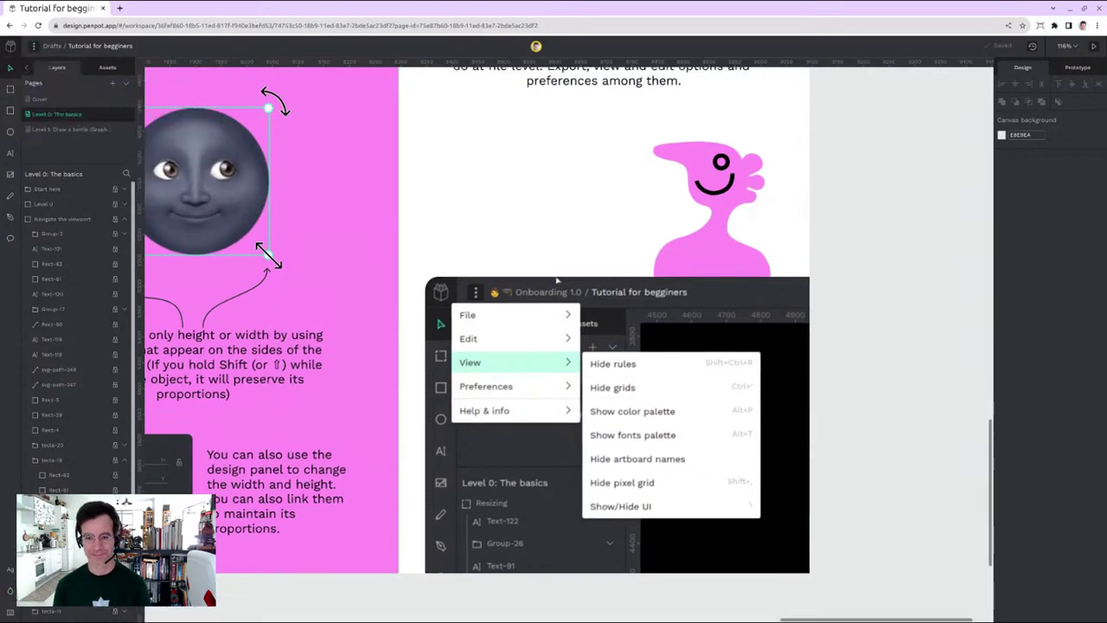
Step: Review the complete set of Level 0 boards in one overview
scroll(558, 281, "down", 5)
scroll(436, 502, "up", 2)
scroll(436, 502, "up", 3)
scroll(436, 502, "left", 5)
scroll(378, 578, "down", 2)
scroll(378, 579, "left", 4)
scroll(346, 478, "down", 2)
scroll(346, 479, "up", 1)
scroll(346, 479, "right", 2)
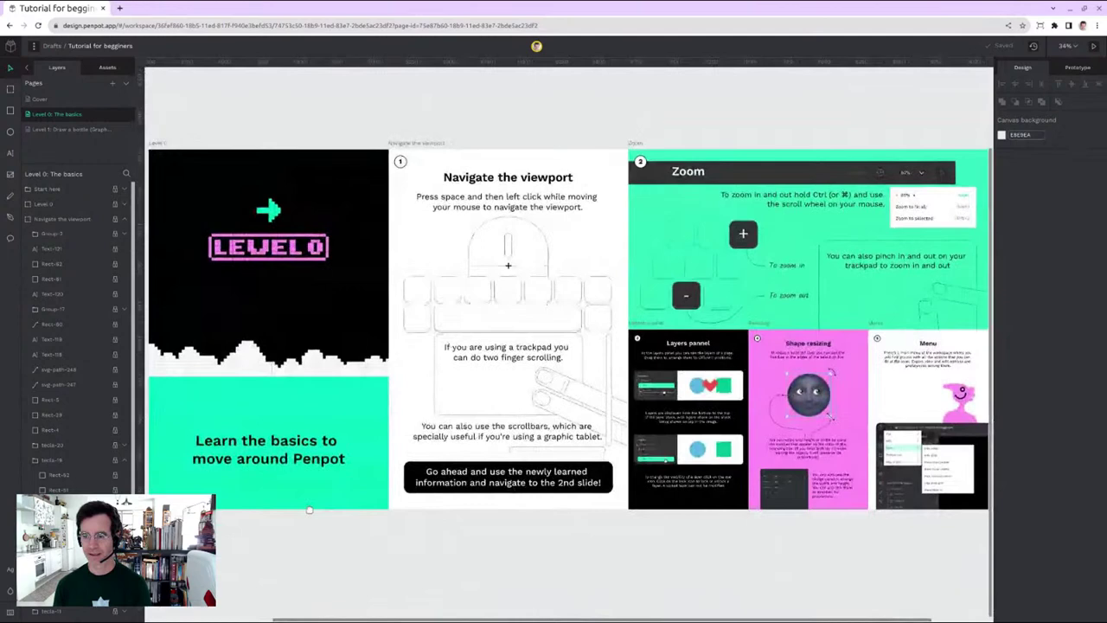
Step: Open the "Level 1: Draw a bottle (Graphic)" page and examine its opening "Level 1" board
left_click(63, 129)
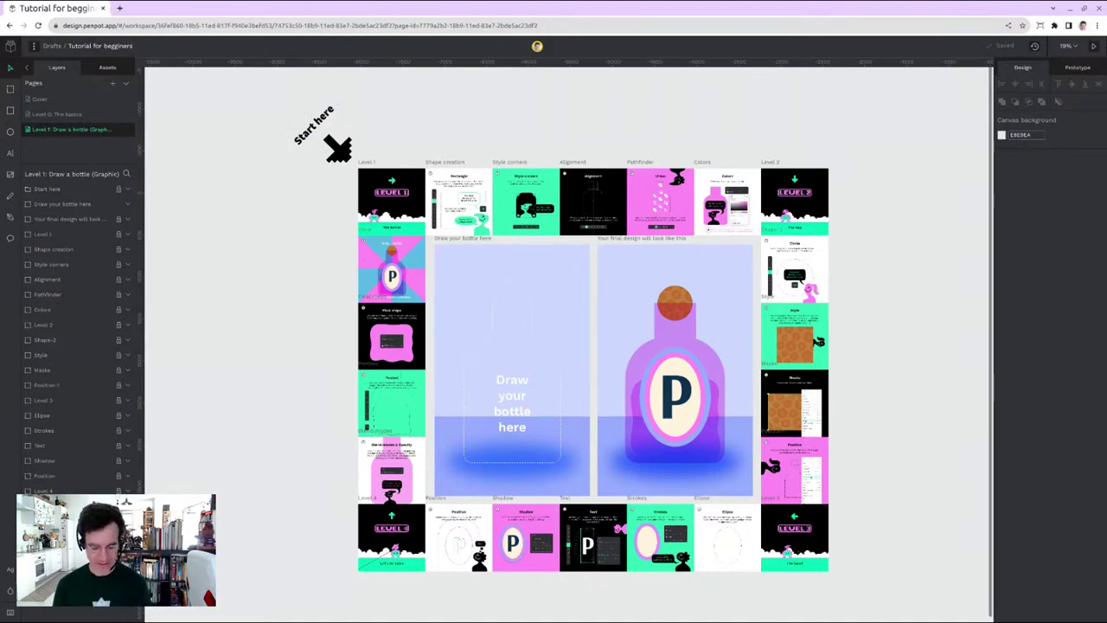
scroll(373, 238, "up", 5)
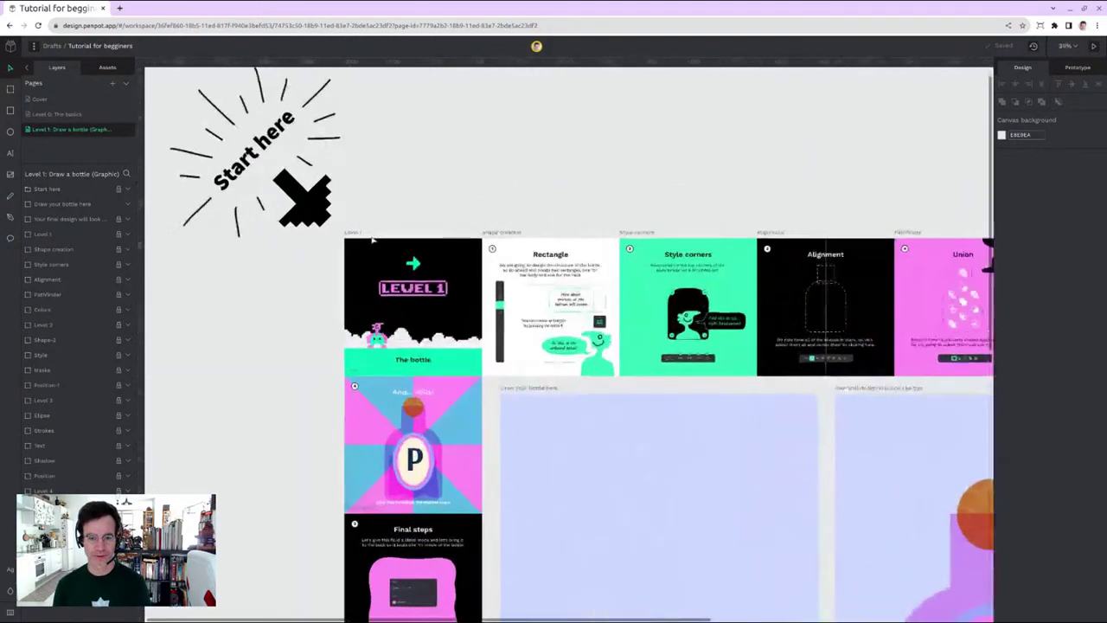
scroll(372, 238, "down", 2)
scroll(384, 272, "up", 3)
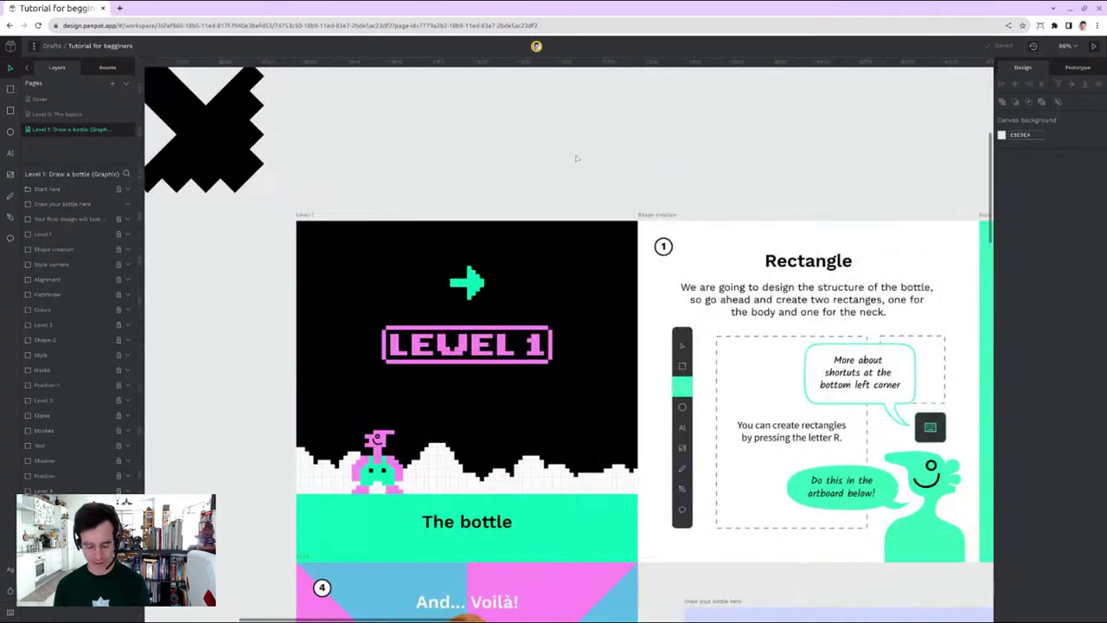
left_click_drag(640, 162, 573, 99)
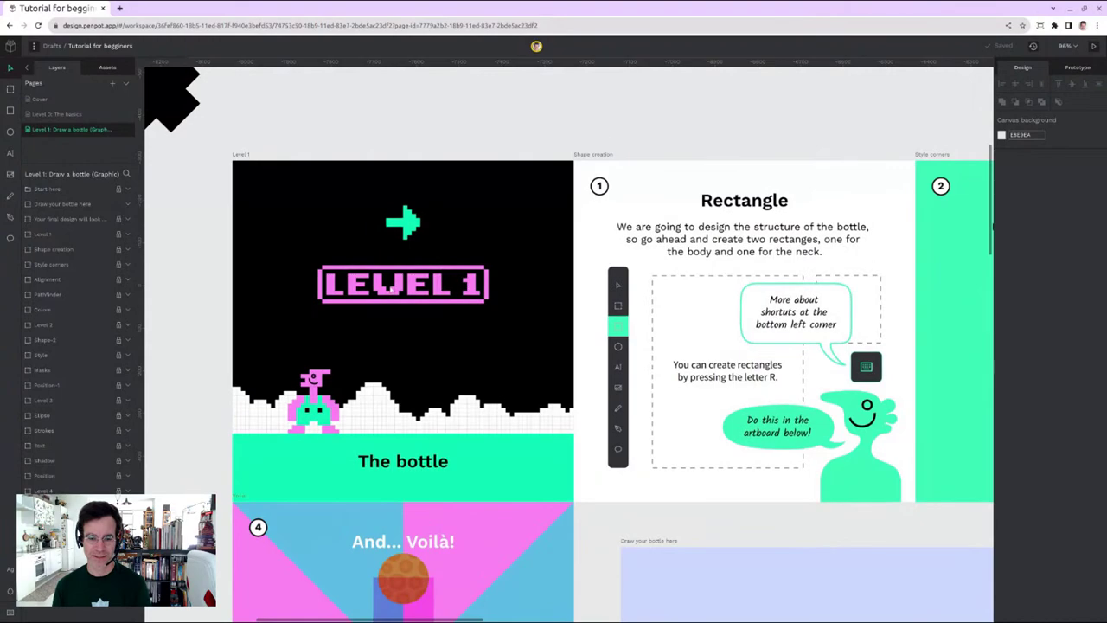
left_click_drag(707, 123, 459, 114)
Step: Survey the Level 1 page's ring of lesson boards around the empty drawing board and the final bottle design
scroll(588, 309, "down", 5)
scroll(588, 309, "down", 3, "ctrl")
scroll(583, 136, "down", 5)
scroll(583, 135, "right", 5)
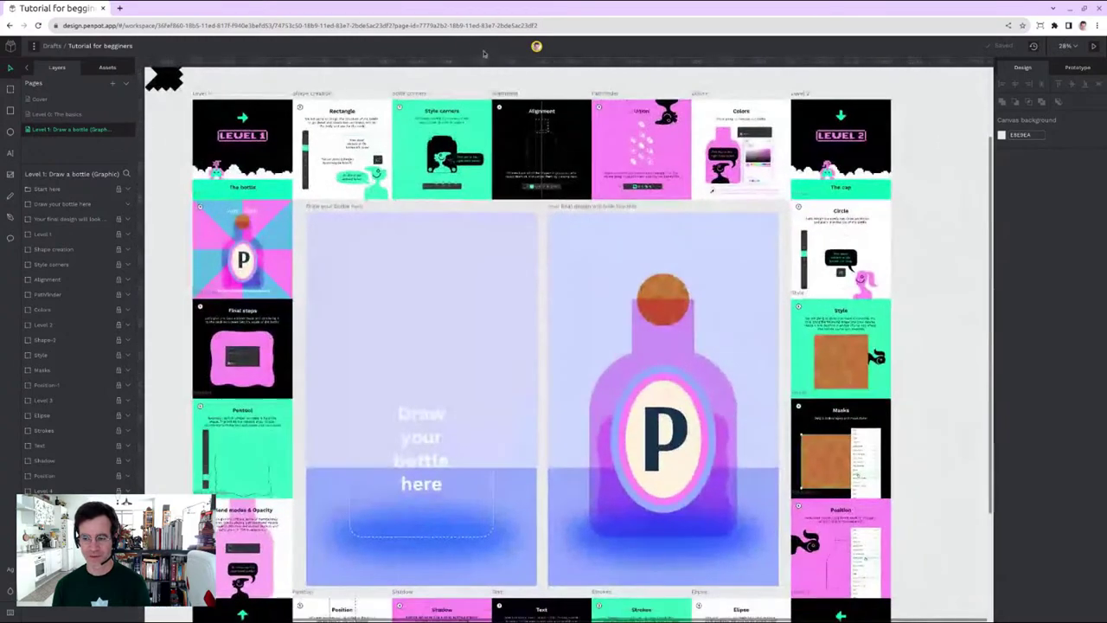
scroll(925, 307, "down", 2)
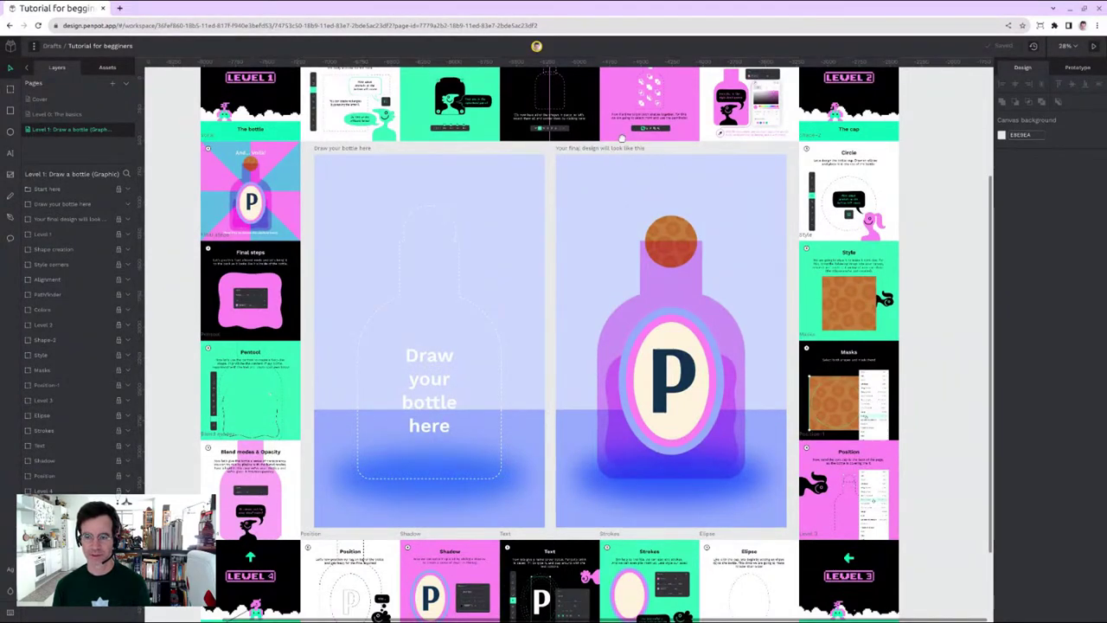
scroll(623, 147, "up", 5)
scroll(623, 147, "down", 5)
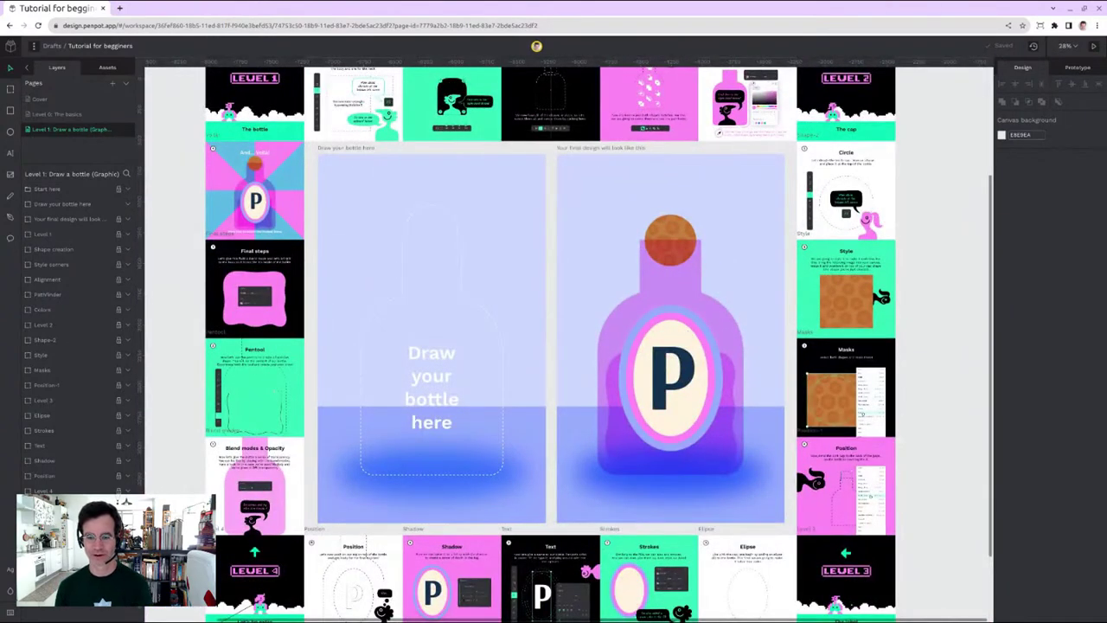
scroll(634, 310, "up", 1)
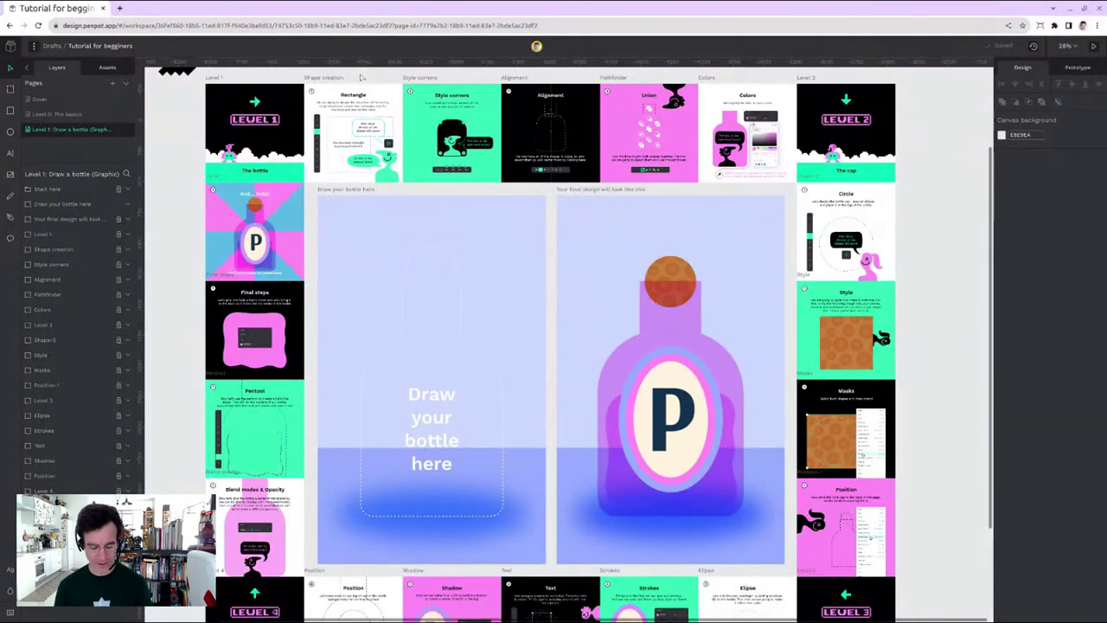
Step: Examine the "Rectangle" board's instructions on building the bottle's body and neck, and locate the board for drawing
scroll(362, 78, "up", 5)
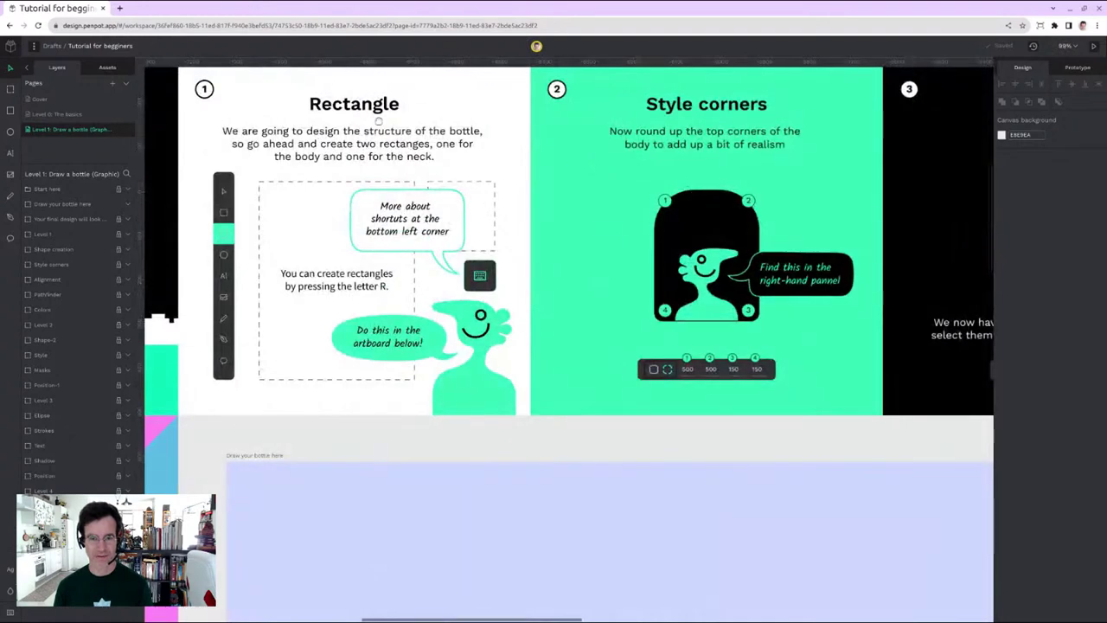
scroll(405, 149, "up", 3)
scroll(410, 153, "left", 4)
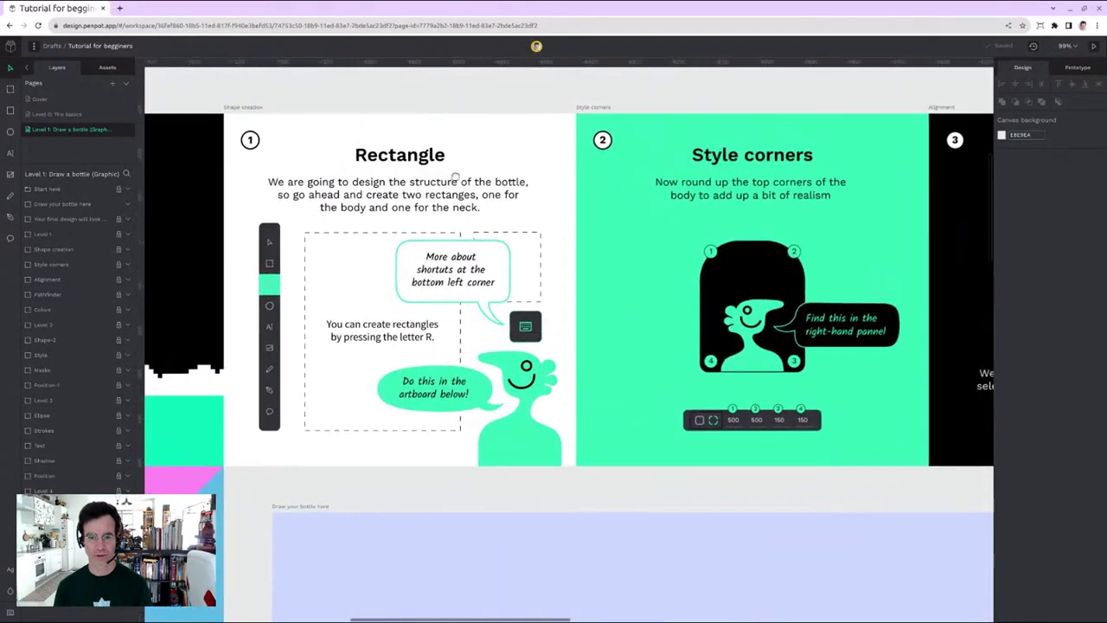
scroll(485, 179, "left", 1)
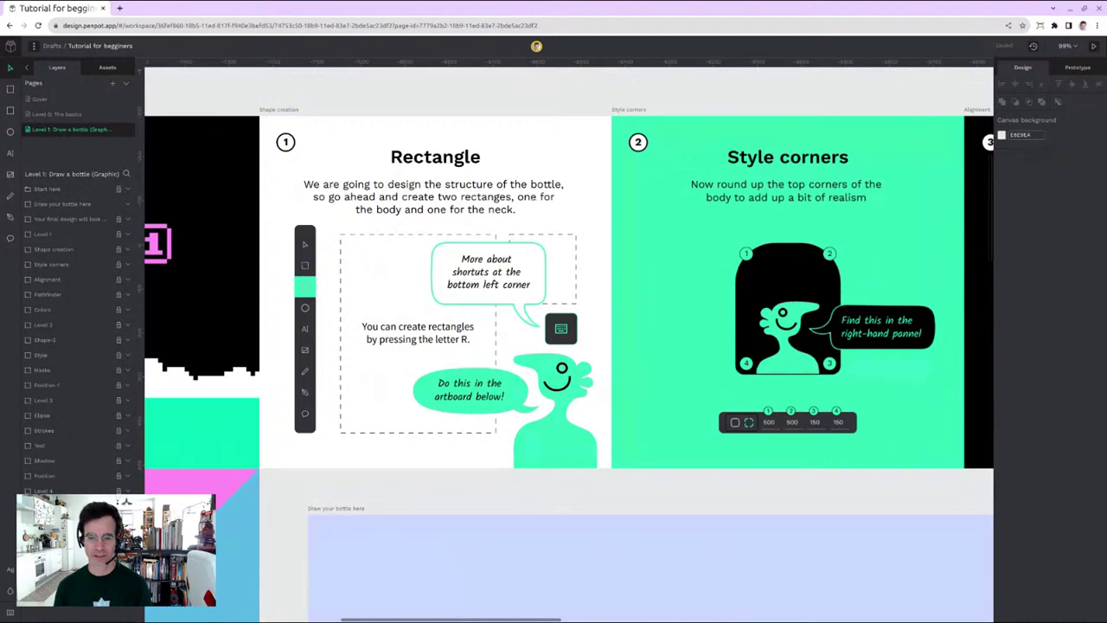
scroll(549, 231, "down", 2)
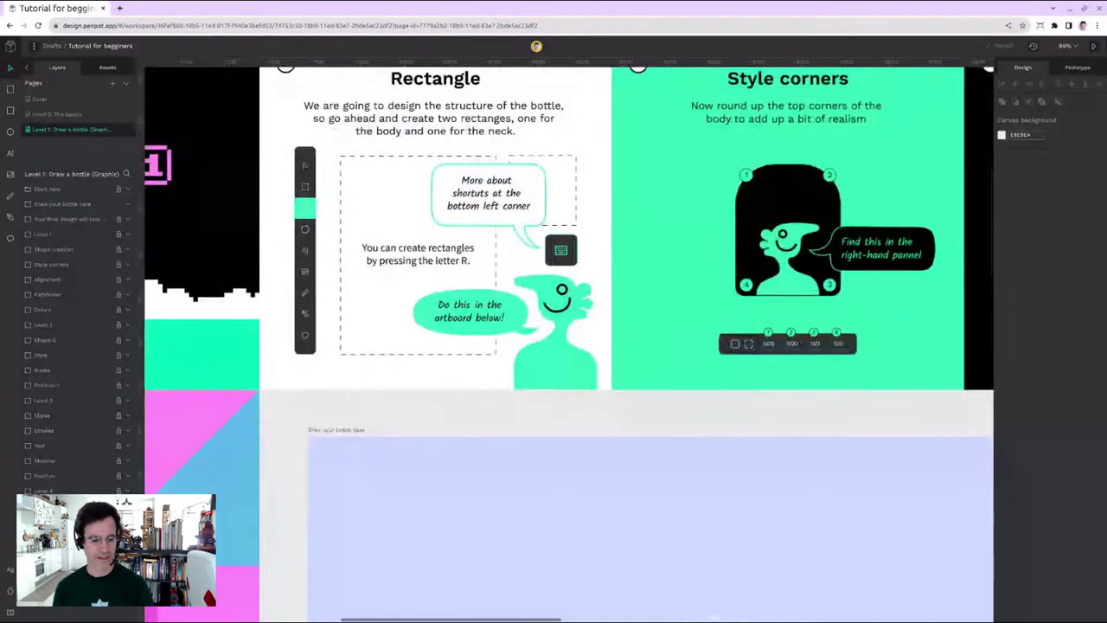
scroll(560, 251, "down", 7)
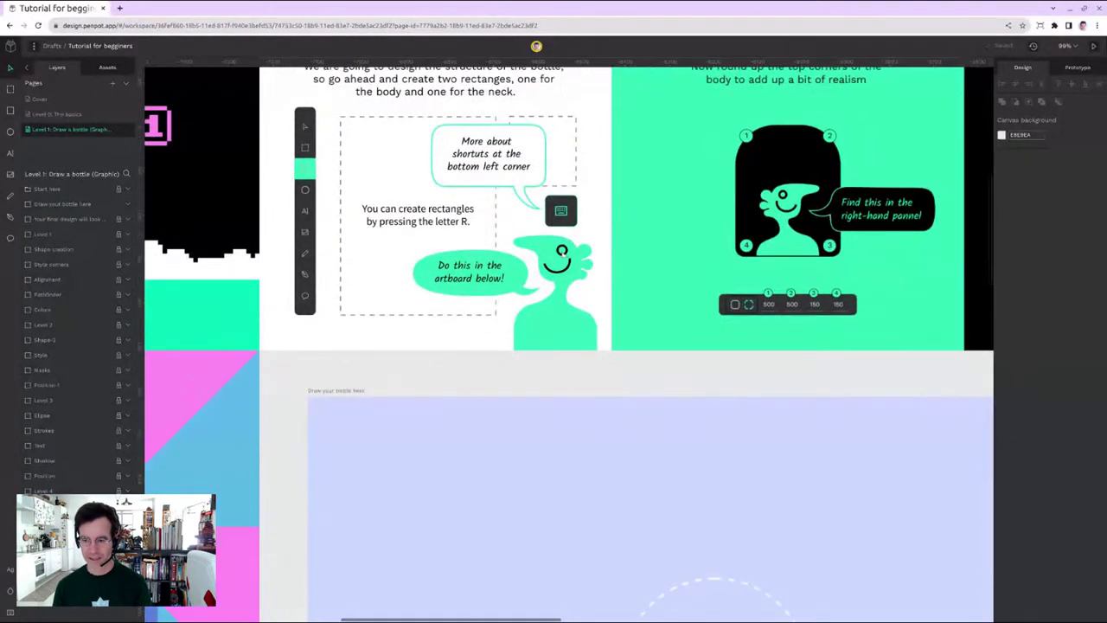
scroll(689, 288, "down", 10)
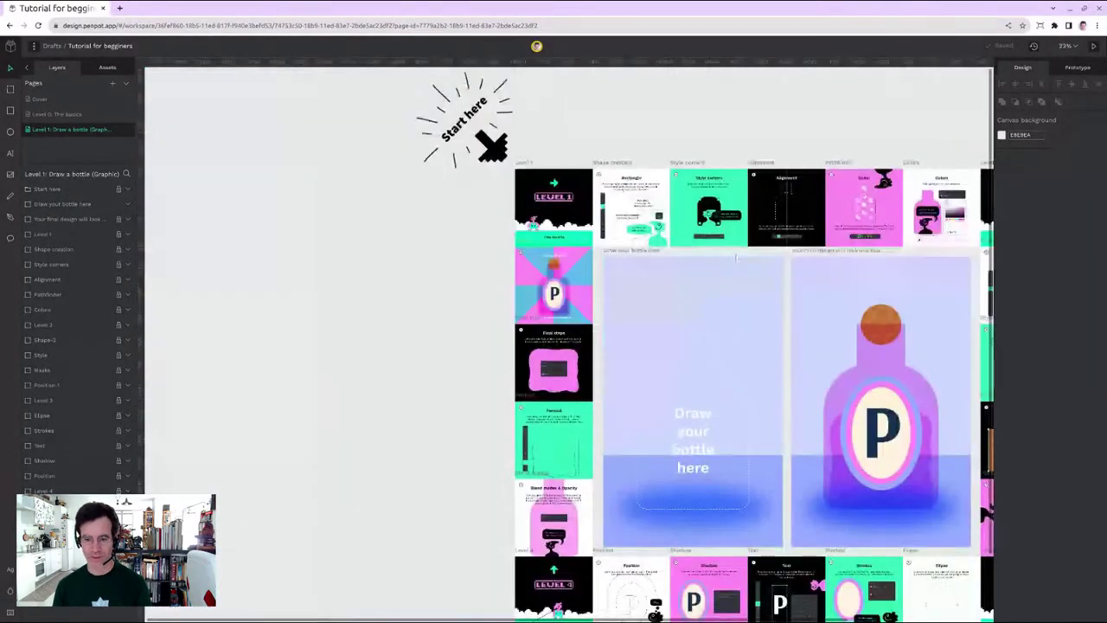
scroll(726, 251, "right", 3)
scroll(576, 381, "up", 5)
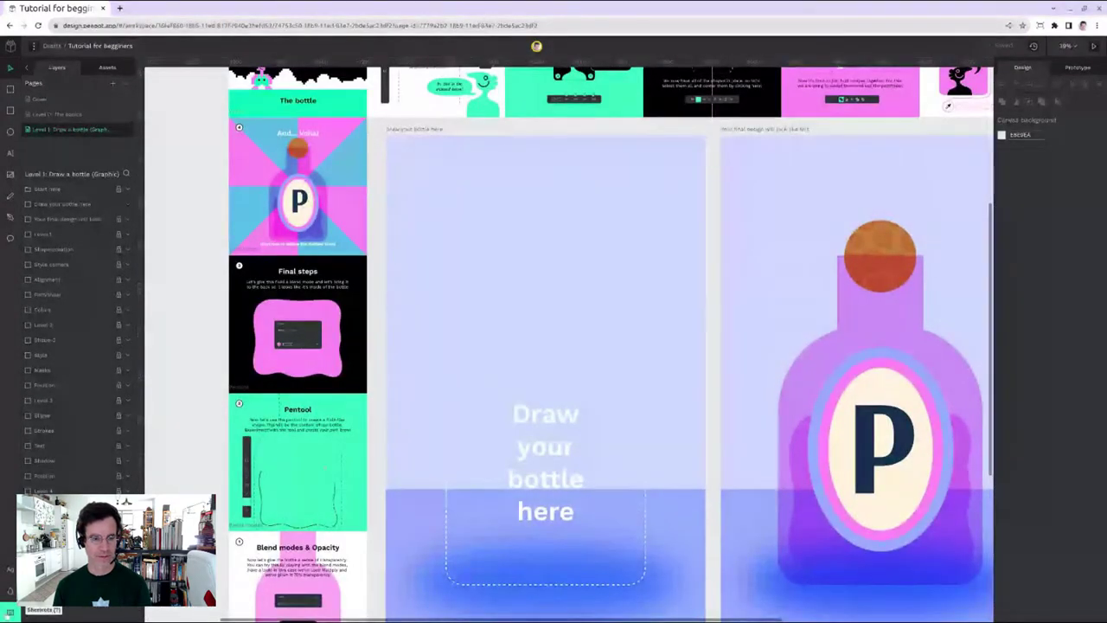
Step: Search the keyboard shortcuts for "zoom", select the "Draw your bottle here" board and clear the search
key("question")
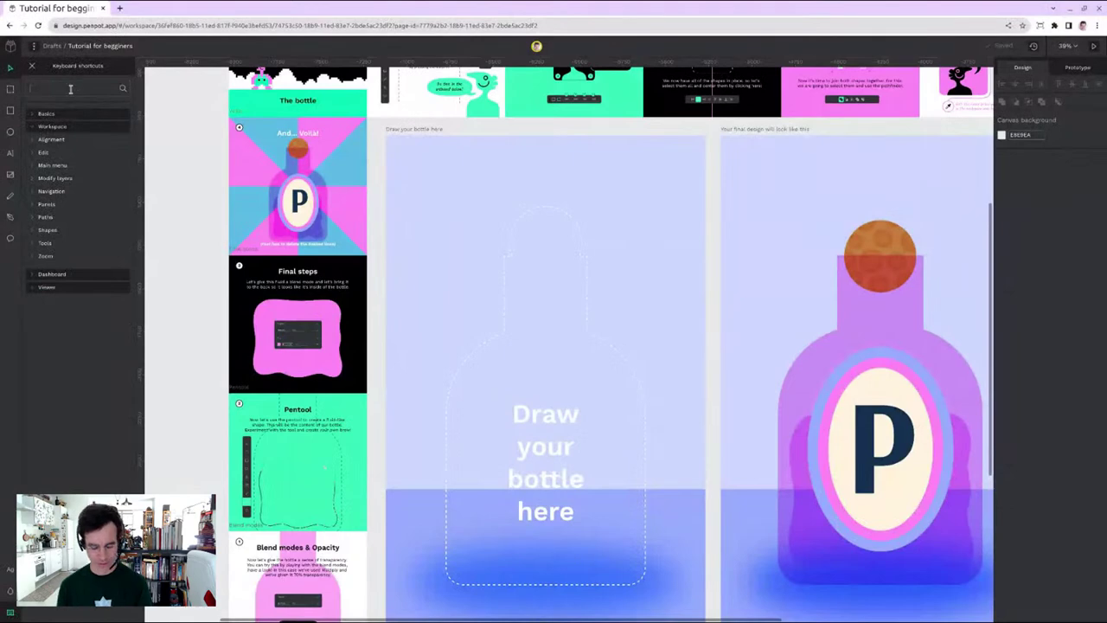
type("zoom")
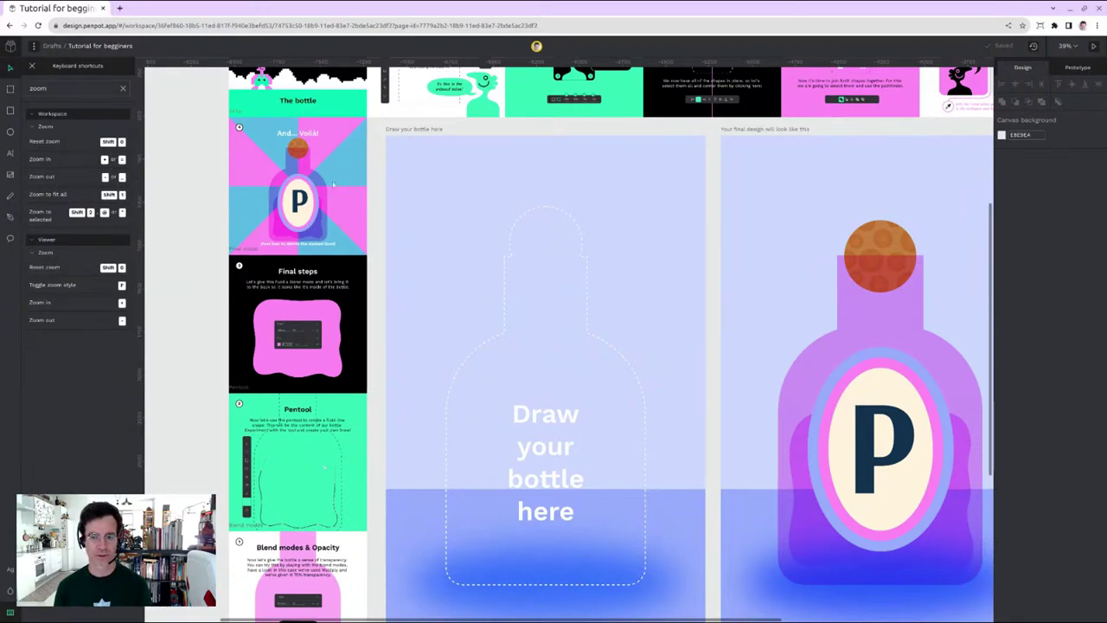
left_click(430, 132)
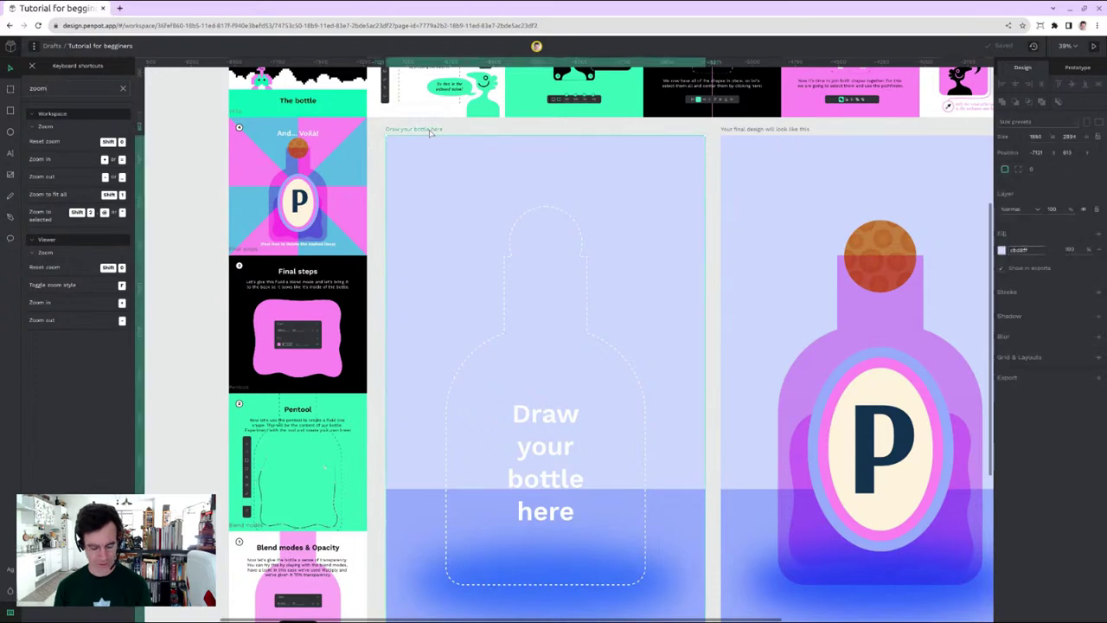
type("i")
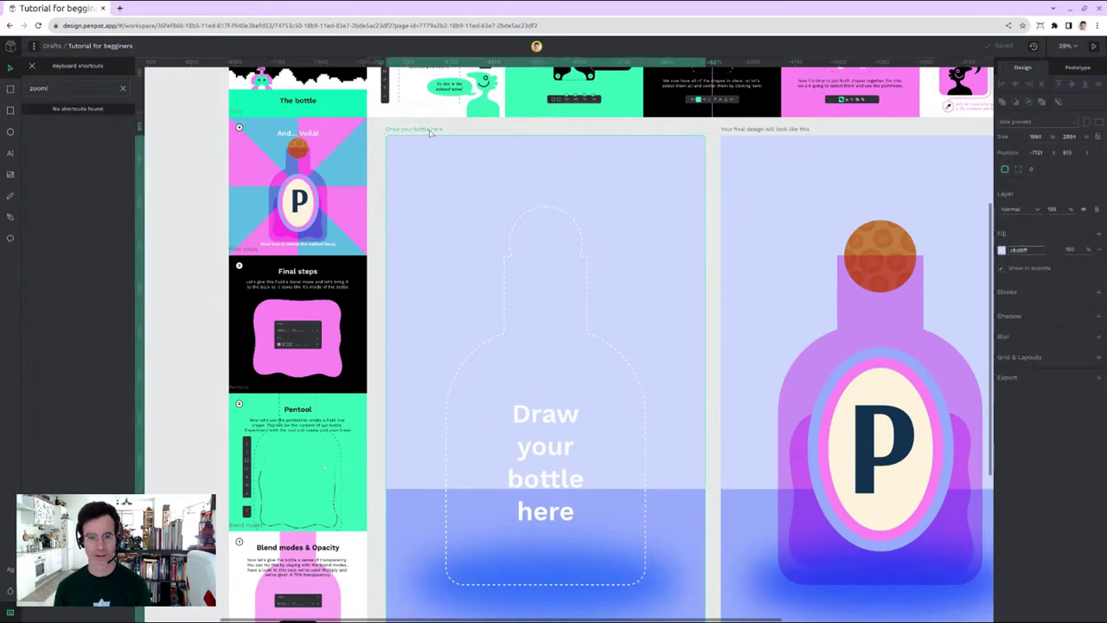
left_click(122, 89)
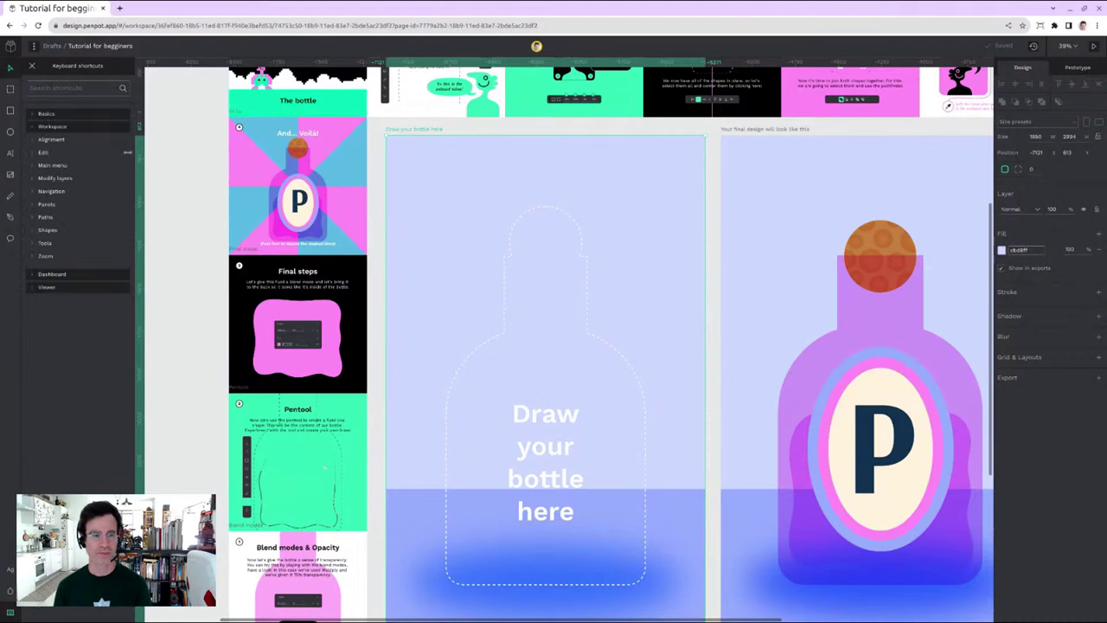
Step: Search the keyboard shortcuts for "recta" and close the shortcuts list
left_click(67, 85)
type("recta")
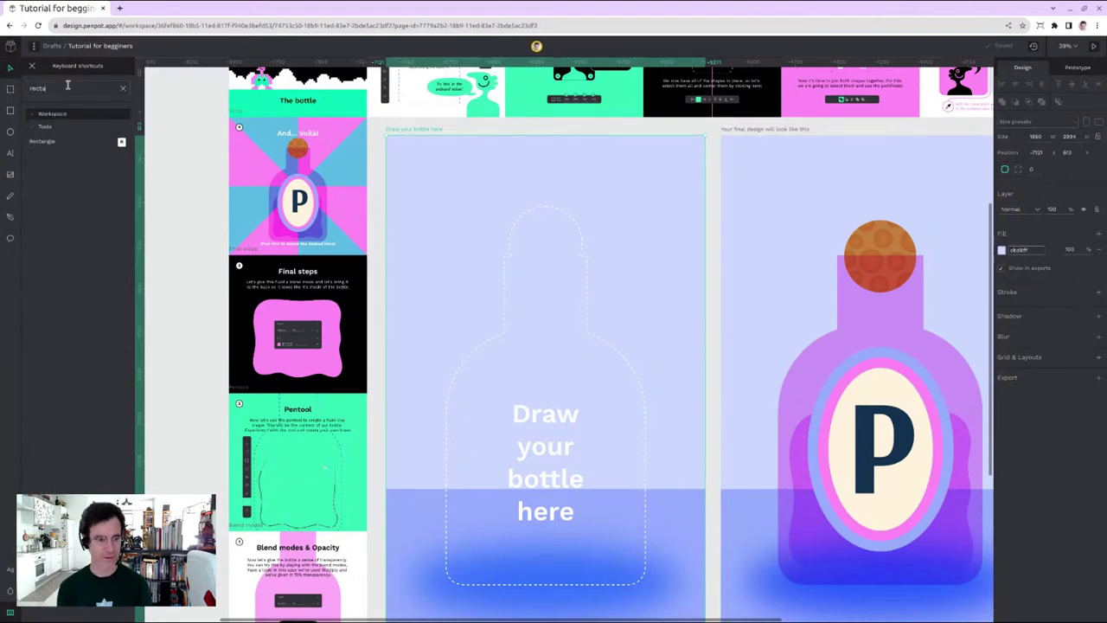
left_click(122, 89)
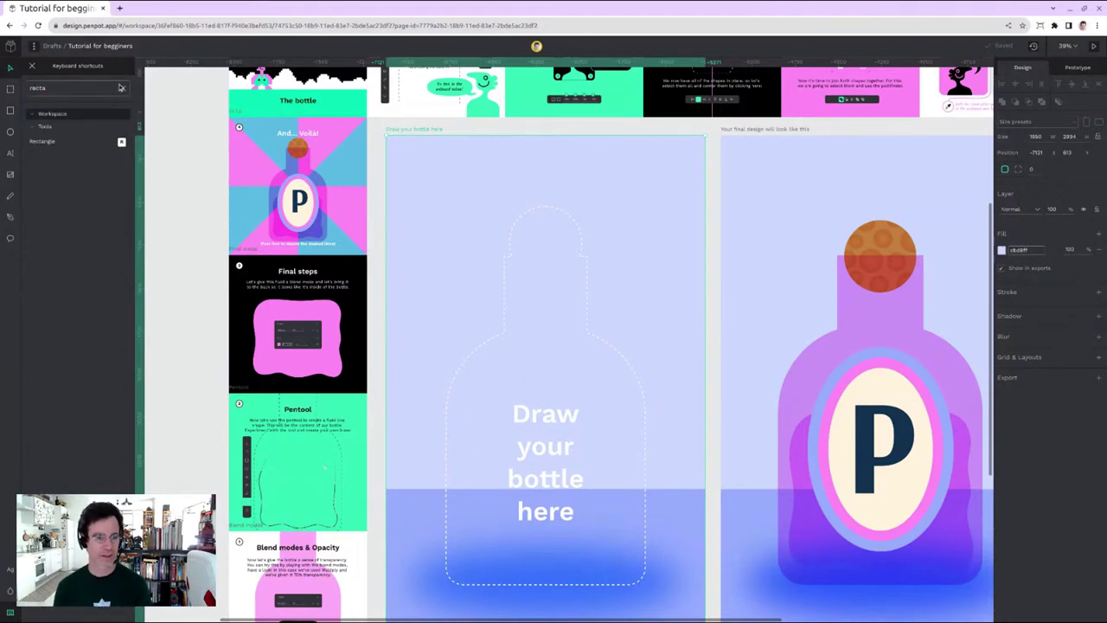
left_click(12, 614)
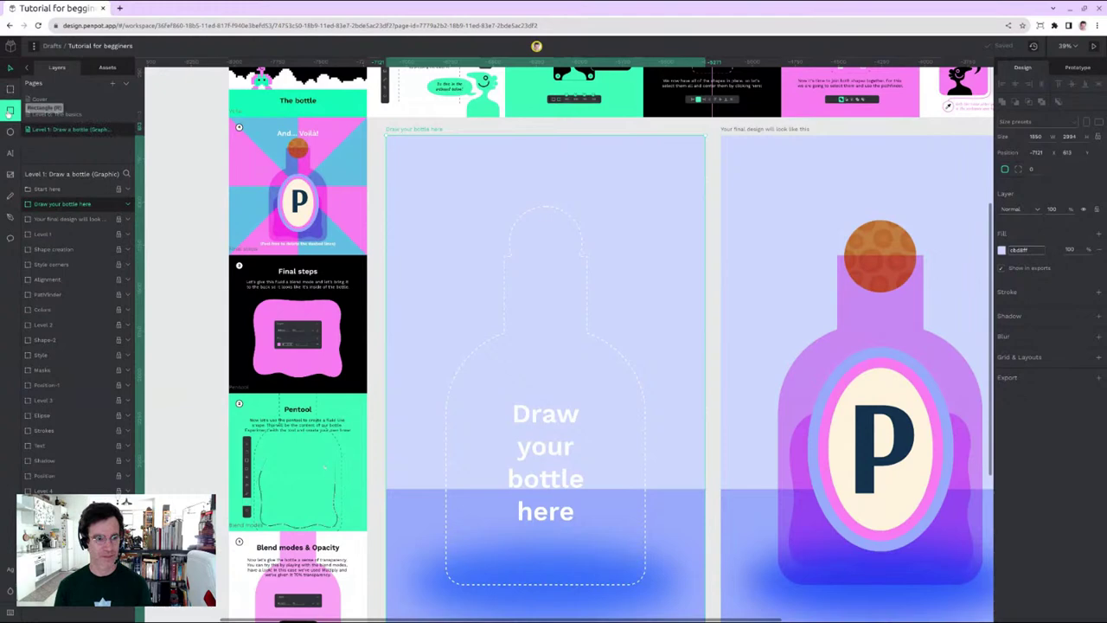
Step: Draw a rectangle about 1154 by 1435 over the dashed bottle body on the "Draw your bottle here" board
left_click(10, 111)
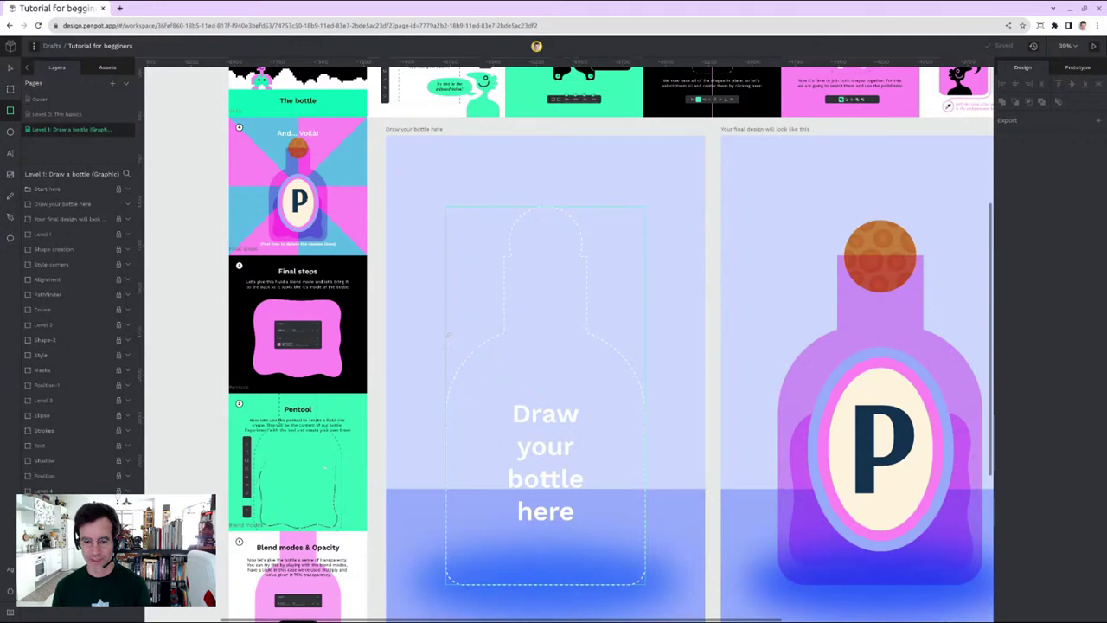
left_click_drag(449, 336, 645, 584)
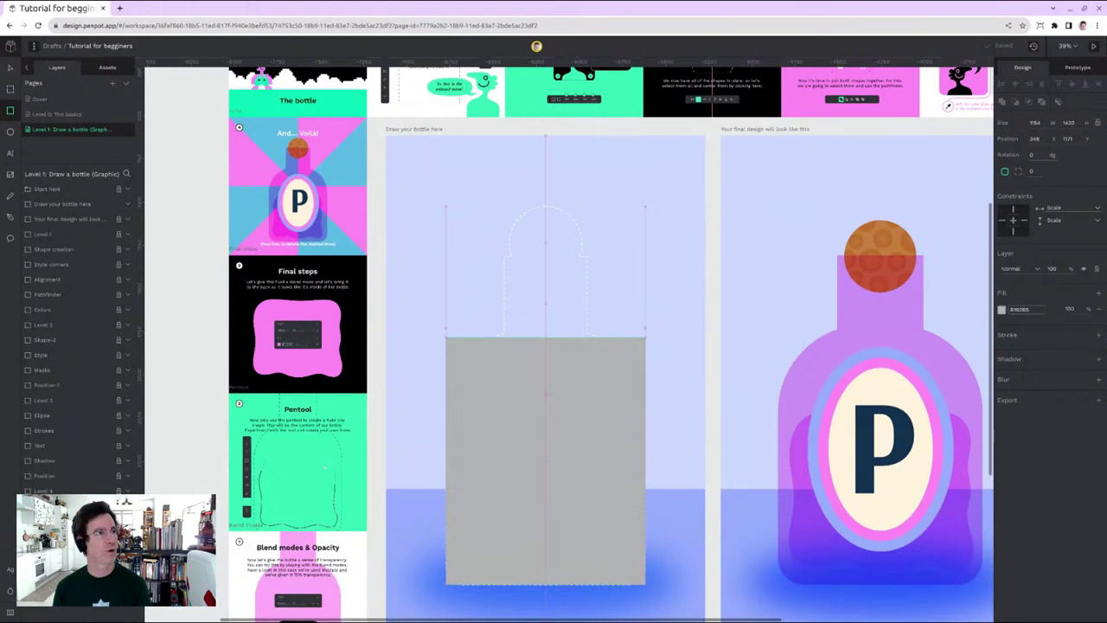
Step: Stretch the top edge of the bottle body rectangle upward to a height of about 1457 and deselect it
left_click_drag(645, 584, 645, 585)
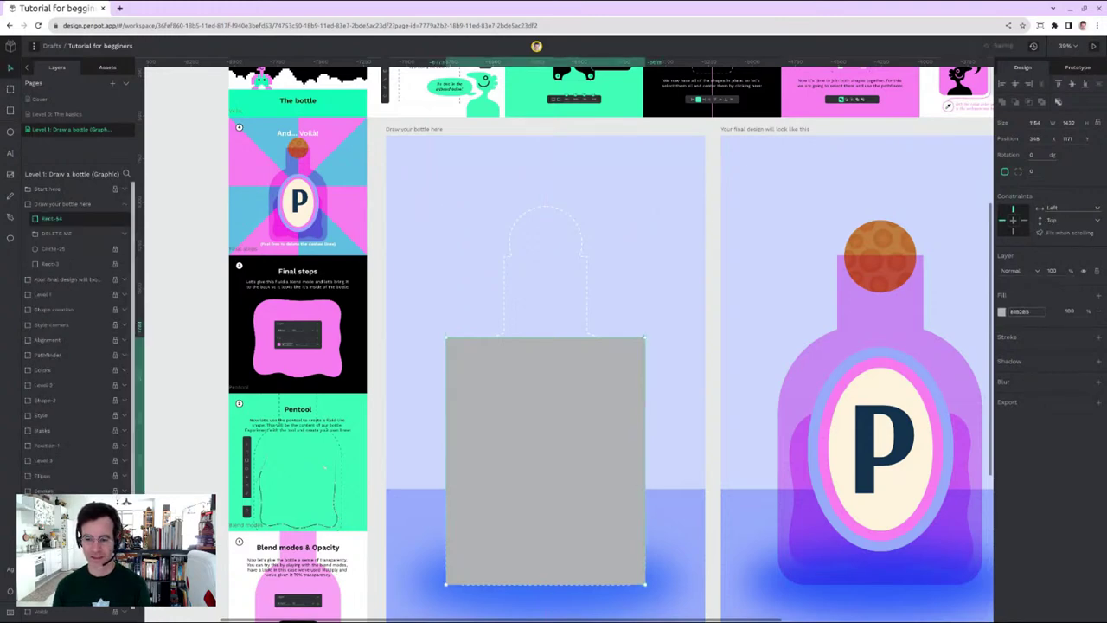
left_click_drag(546, 339, 546, 333)
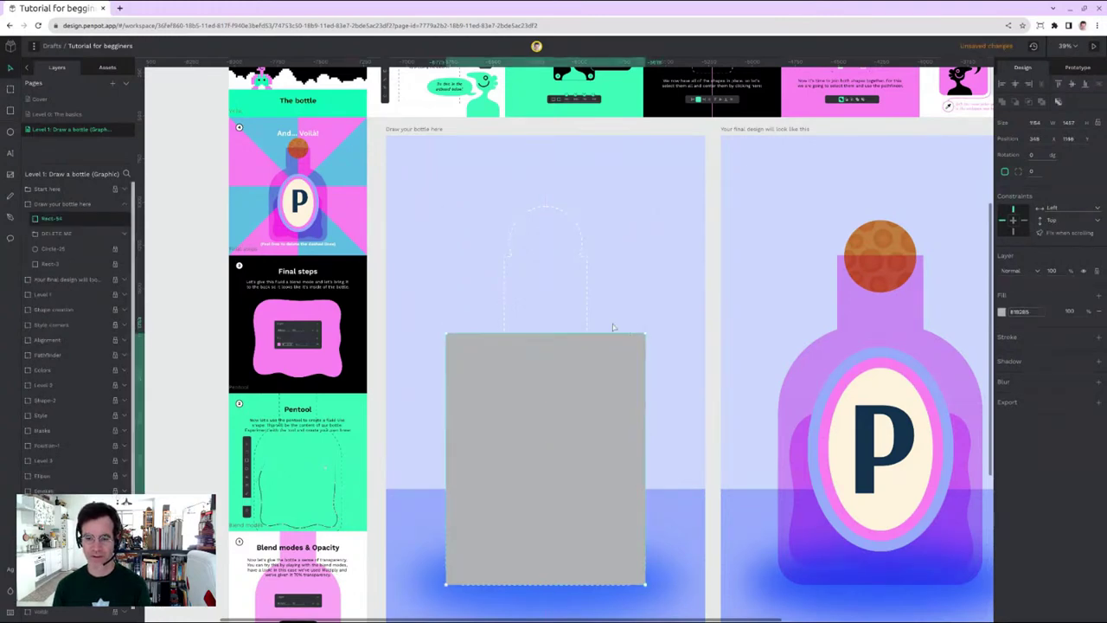
left_click(385, 207)
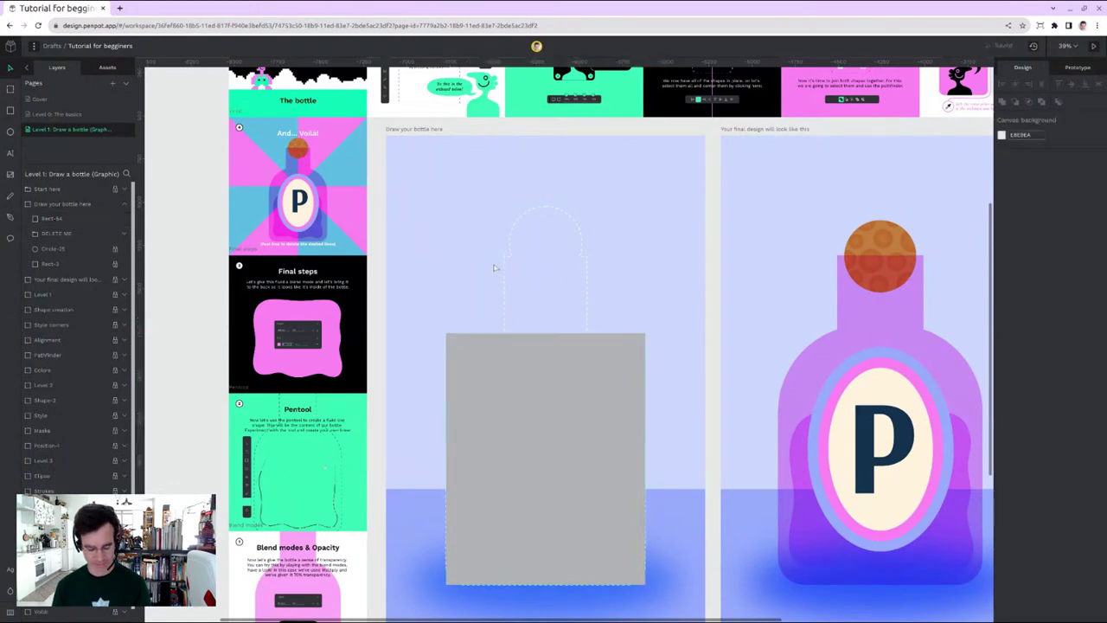
Step: Draw a neck rectangle about 479 by 443 over the dashed outline directly above the bottle body
key("r")
left_click_drag(504, 255, 588, 332)
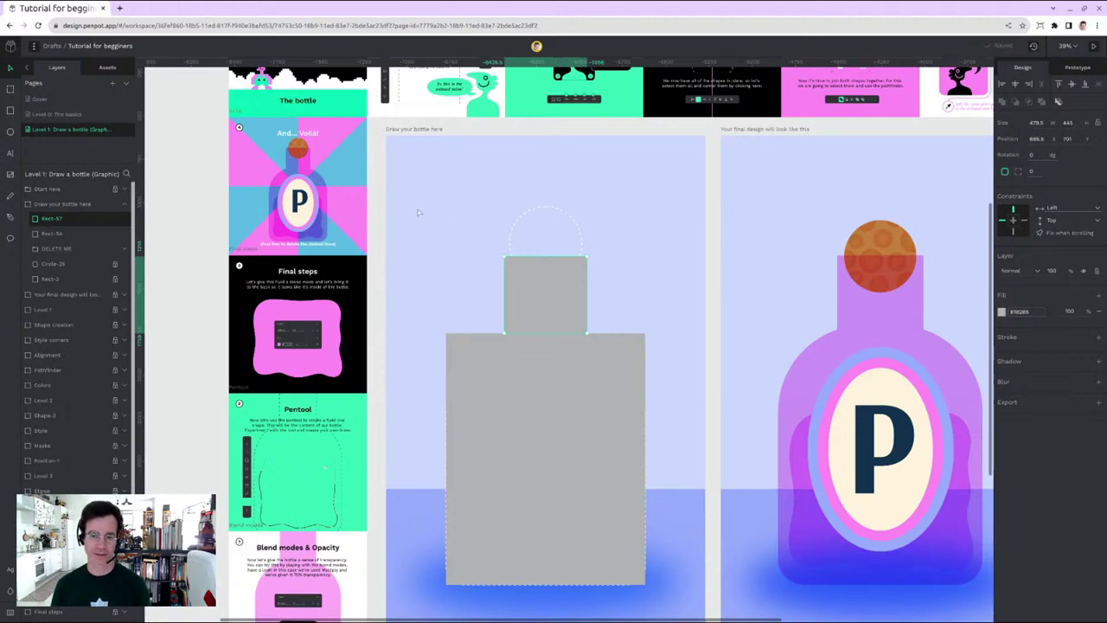
left_click(377, 195)
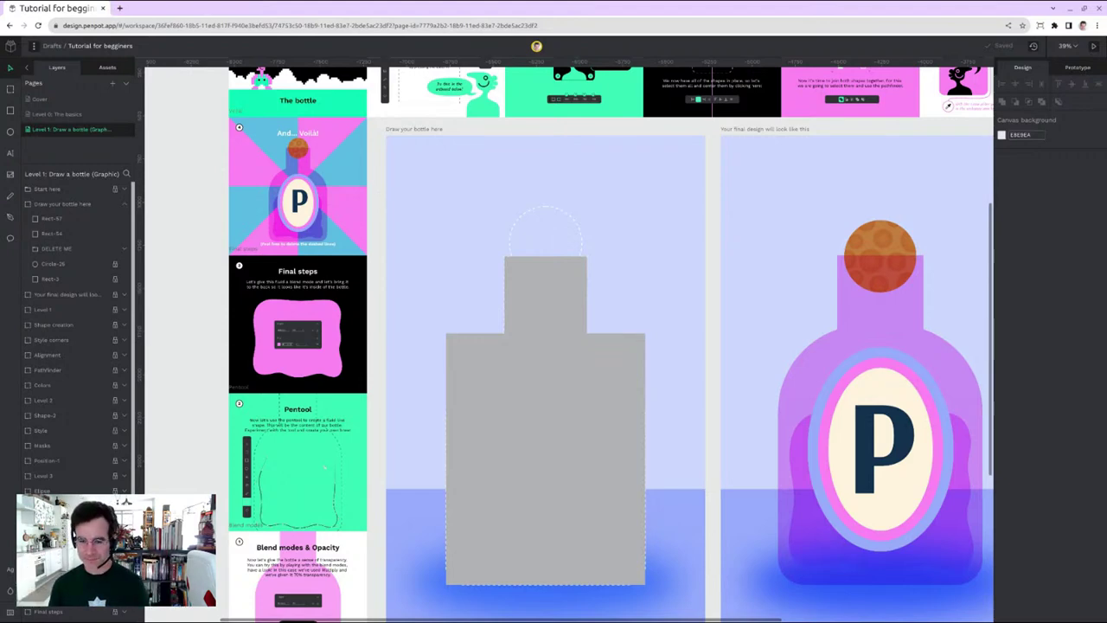
Step: Examine the "Style corners" board's instructions and its example radius values for rounding the bottle body
scroll(429, 200, "up", 5)
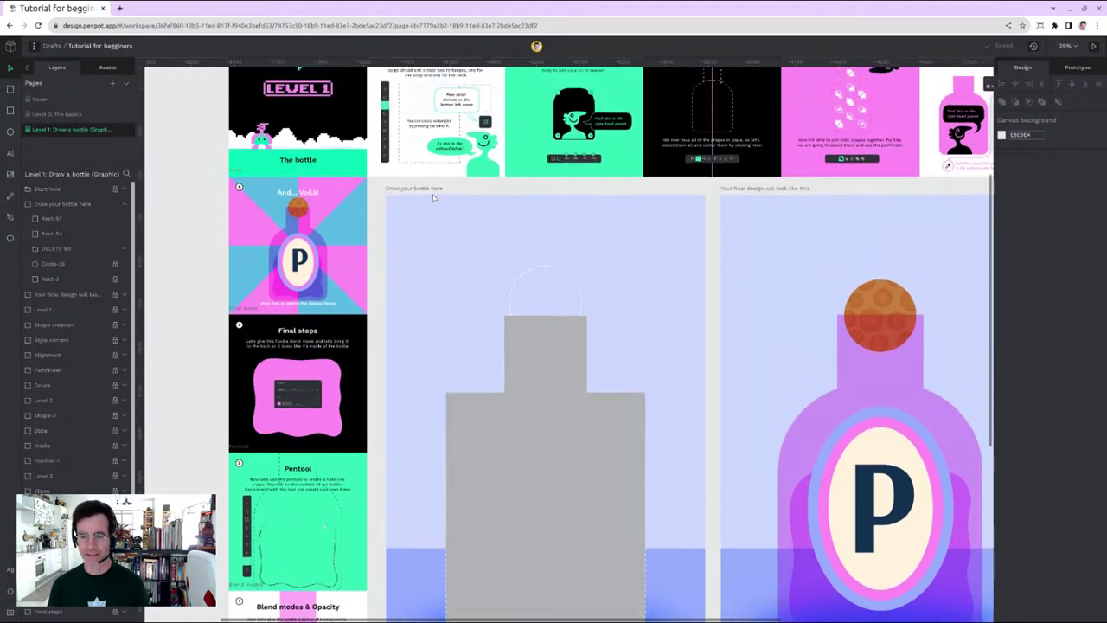
scroll(610, 249, "up", 5)
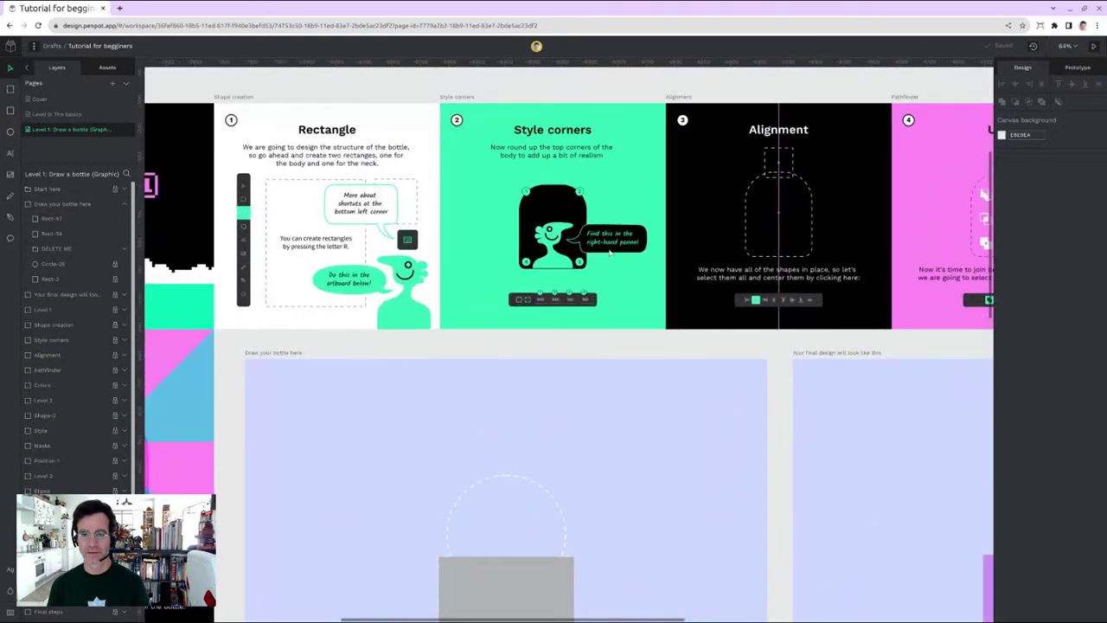
scroll(610, 248, "up", 1)
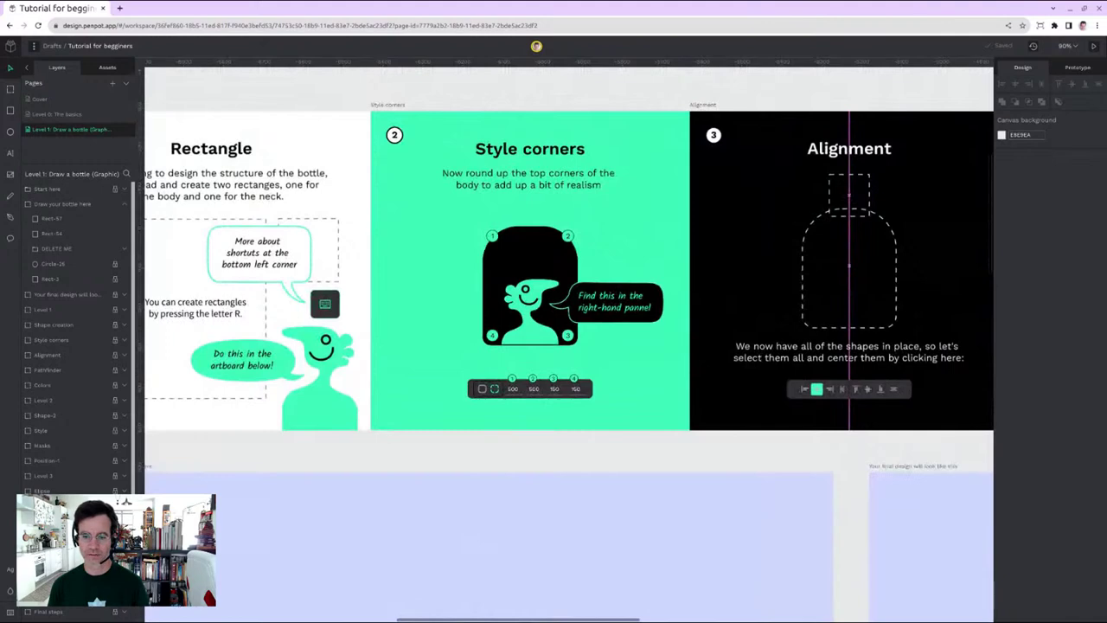
scroll(610, 248, "down", 5)
scroll(610, 248, "down", 4)
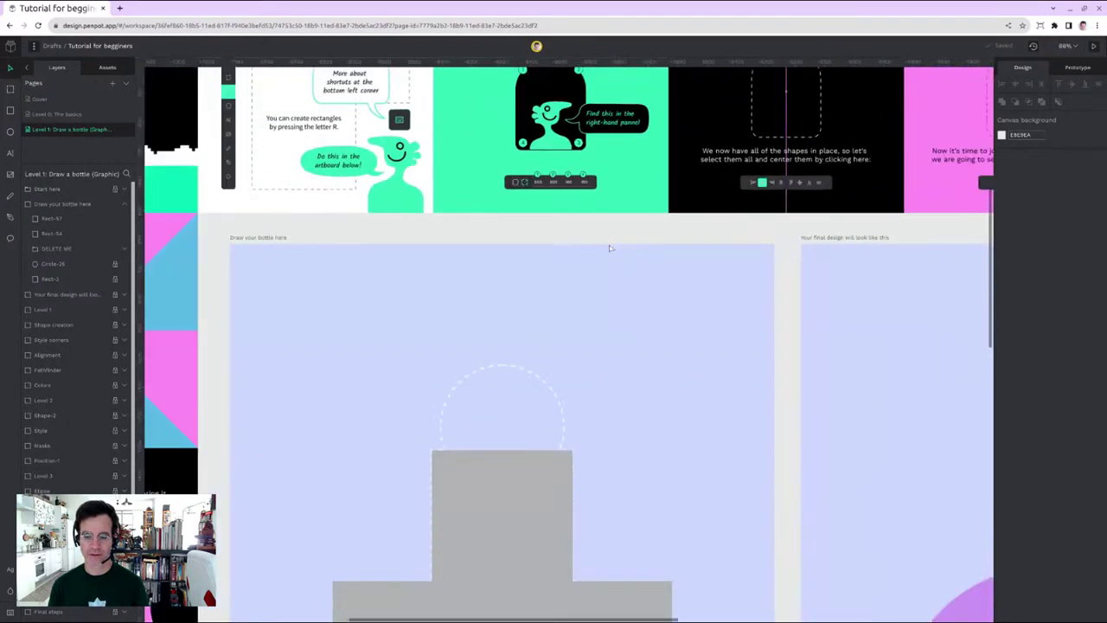
scroll(610, 248, "down", 5)
scroll(610, 249, "down", 1)
scroll(610, 248, "up", 5)
scroll(606, 268, "up", 6)
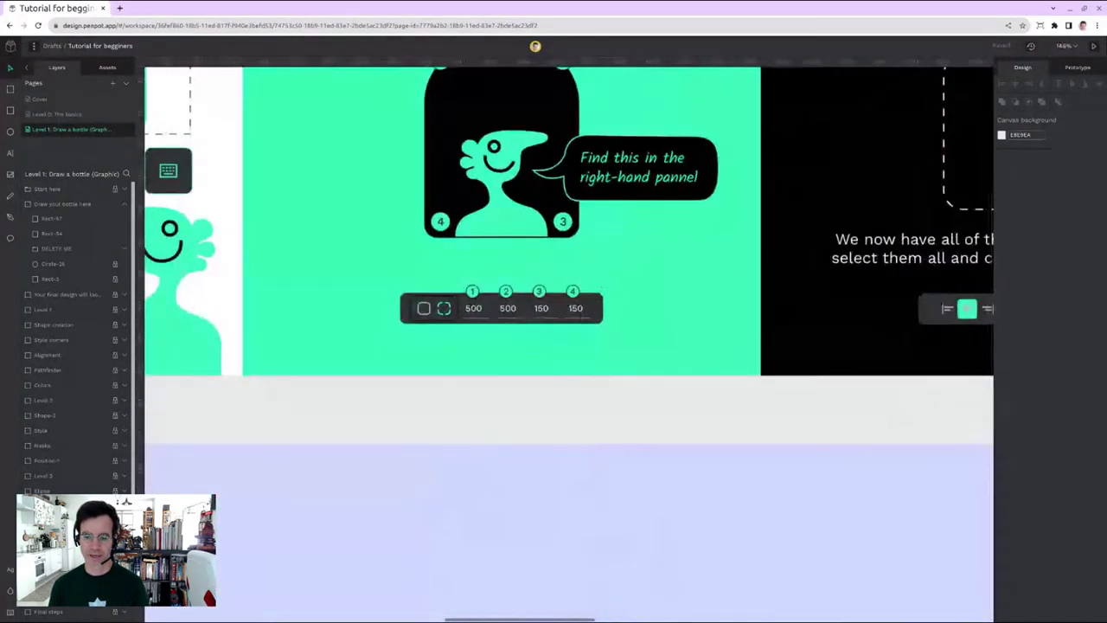
scroll(603, 283, "down", 8)
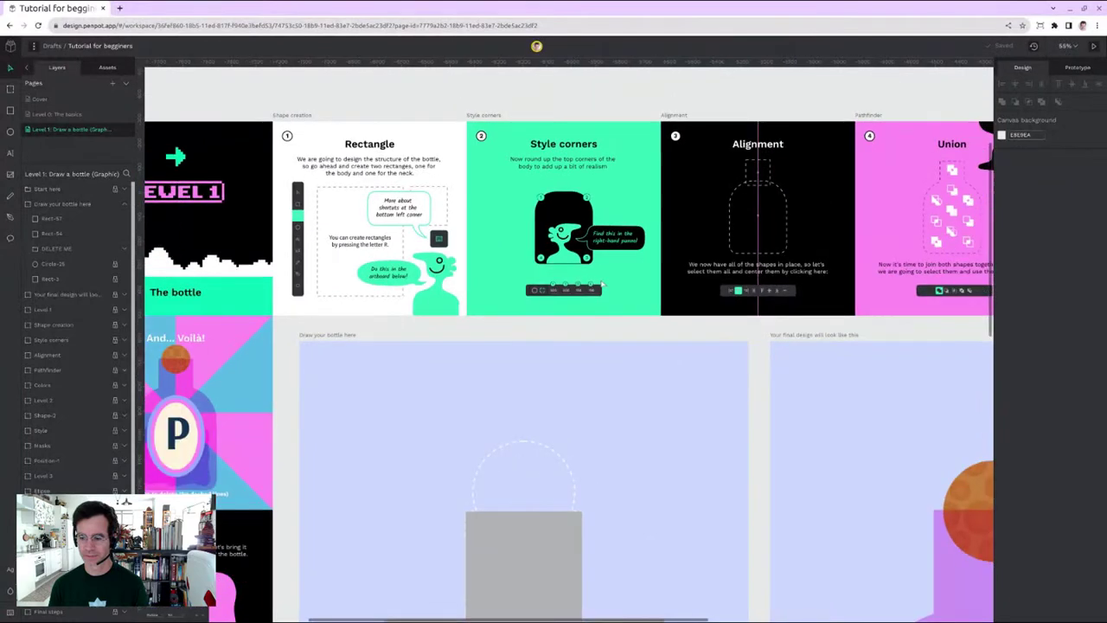
scroll(603, 283, "down", 5)
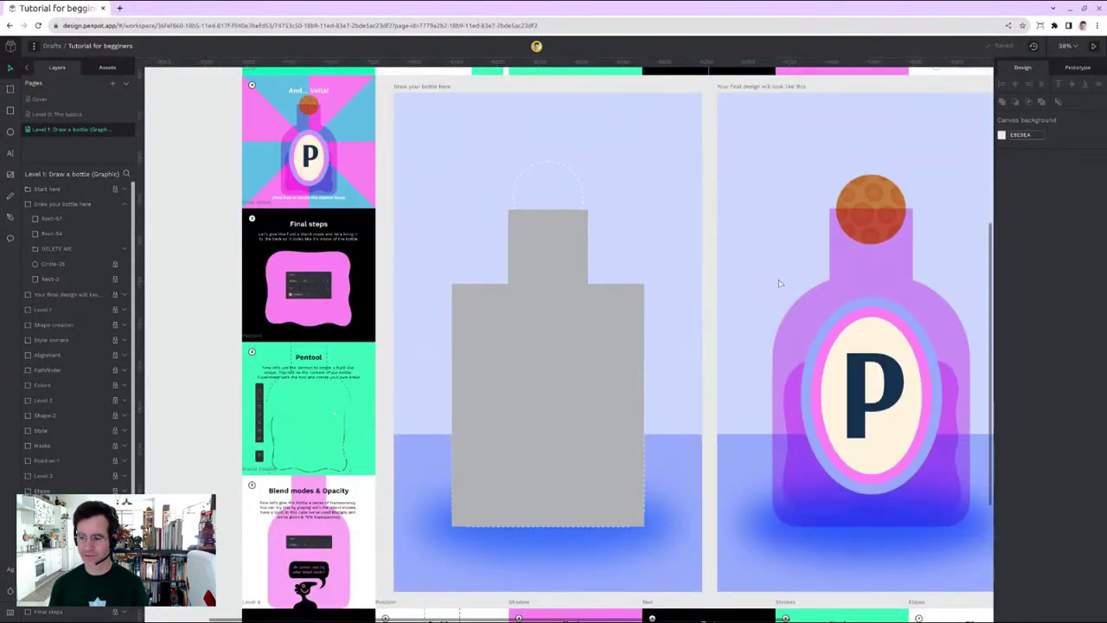
Step: Give the bottle body individual corner radii of 500, 500, 150 and 150, and stretch its upper edge to a height of about 1486
left_click(484, 309)
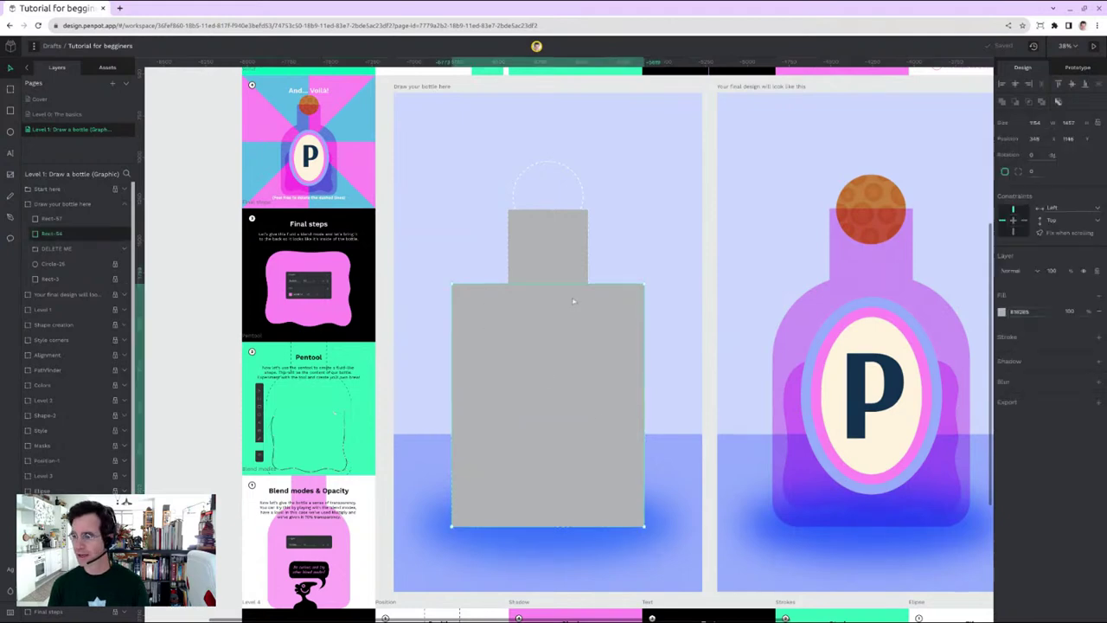
left_click(1033, 171)
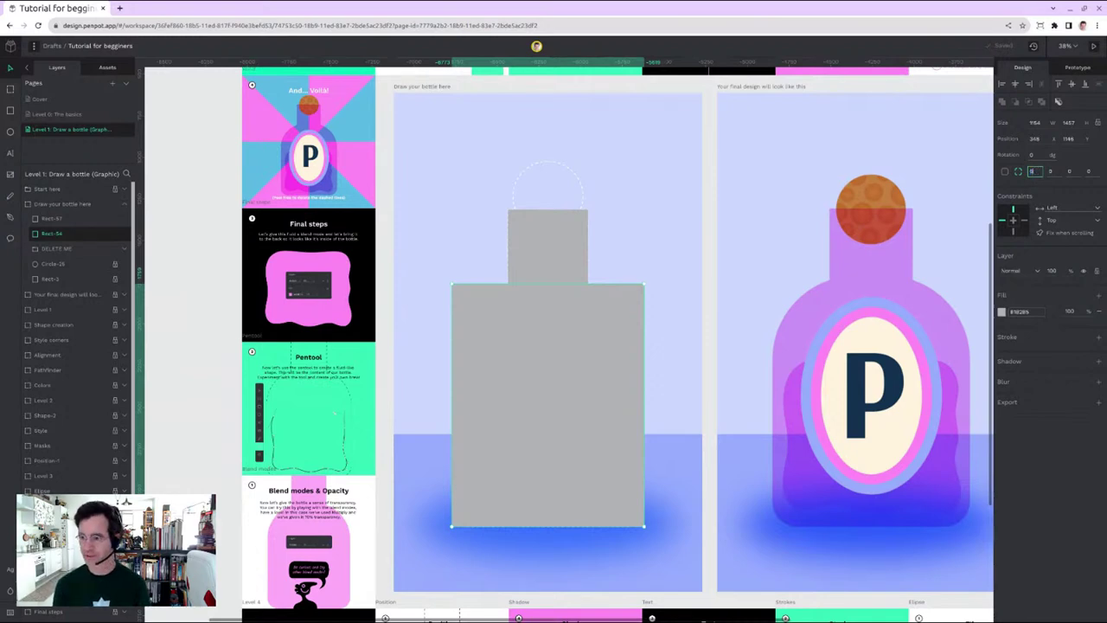
type("500")
key("Tab")
type("500")
key("Tab")
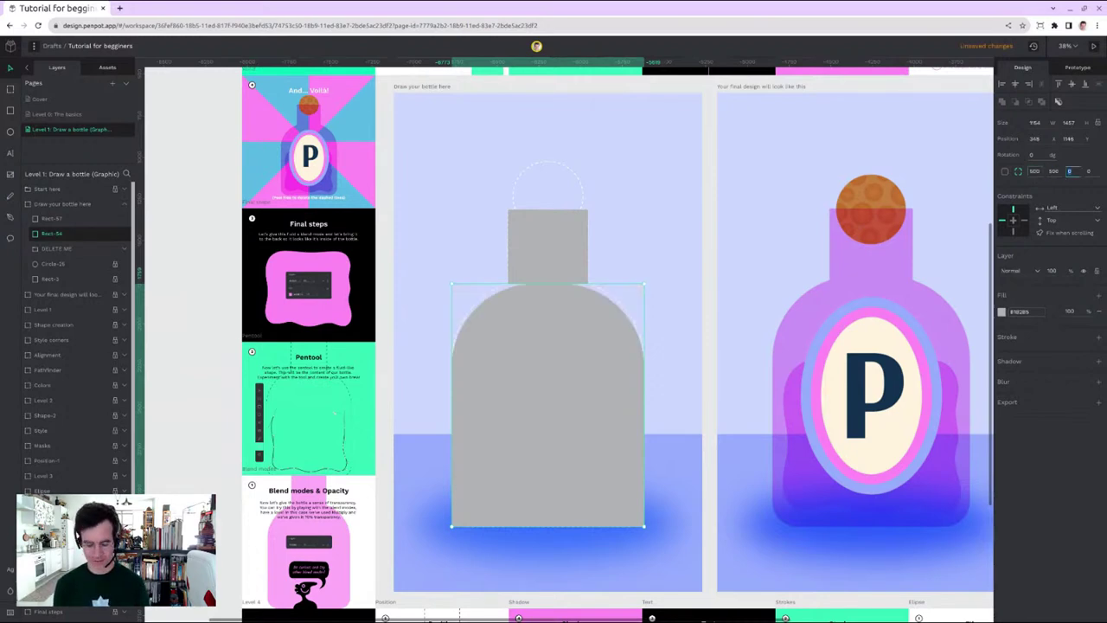
key("Tab")
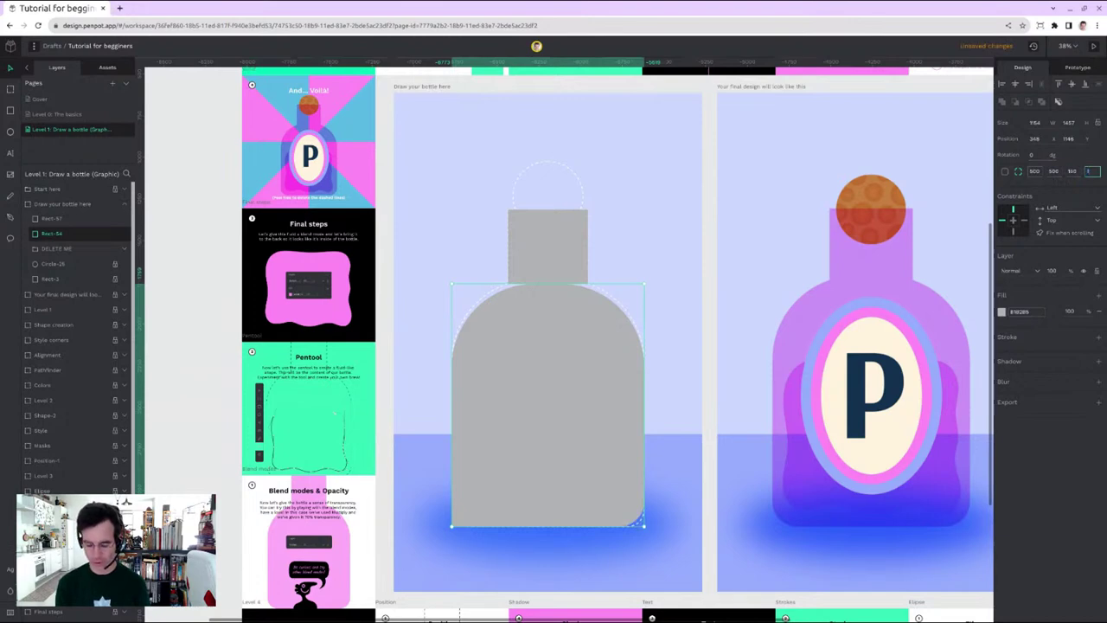
key("Return")
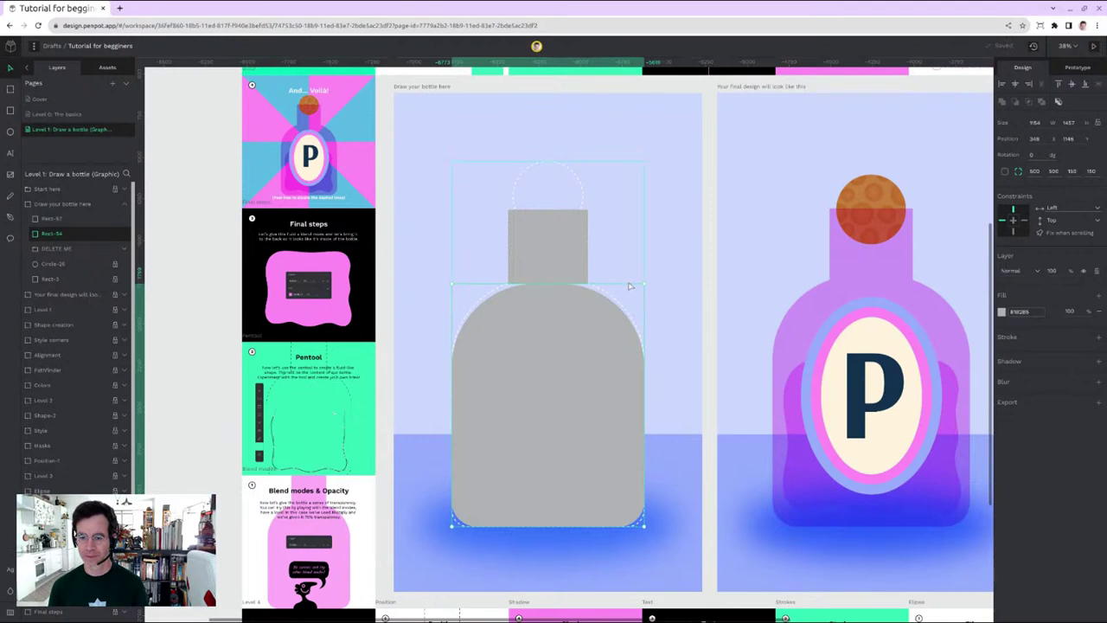
left_click_drag(641, 283, 639, 278)
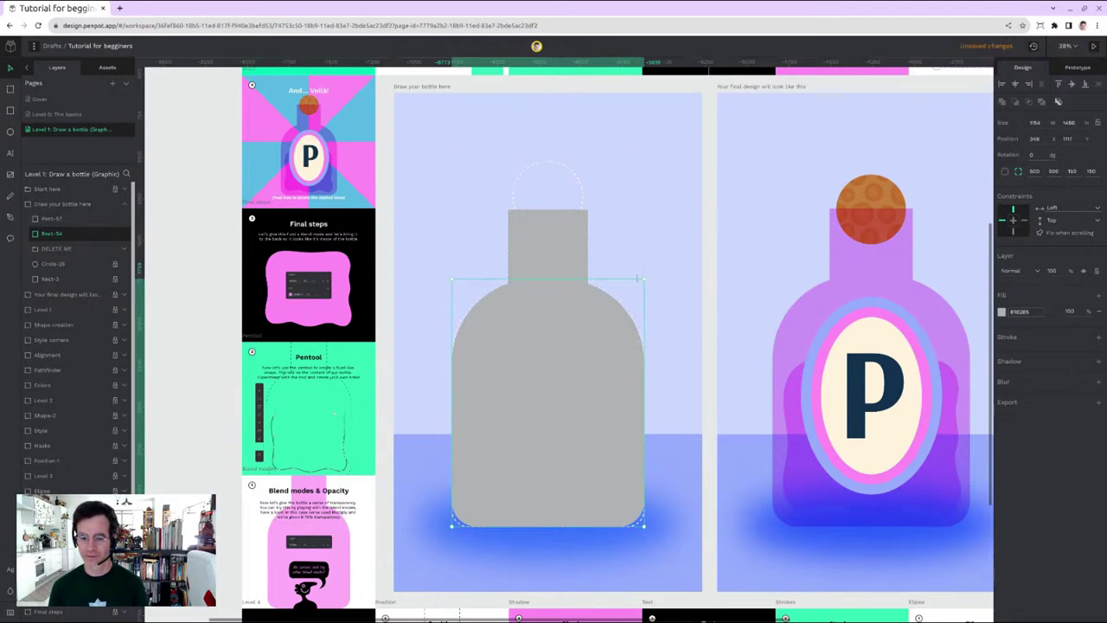
Step: Try a radius of 400 on the bottle body's upper-right corner, and settle on 350
left_click(1053, 171)
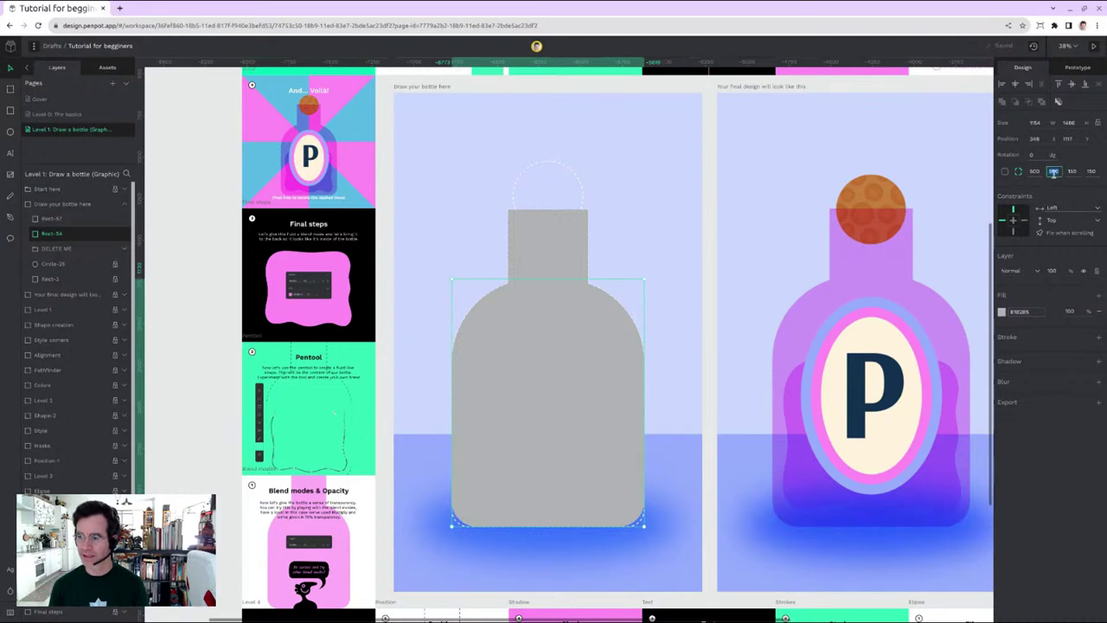
type("400")
key("Return")
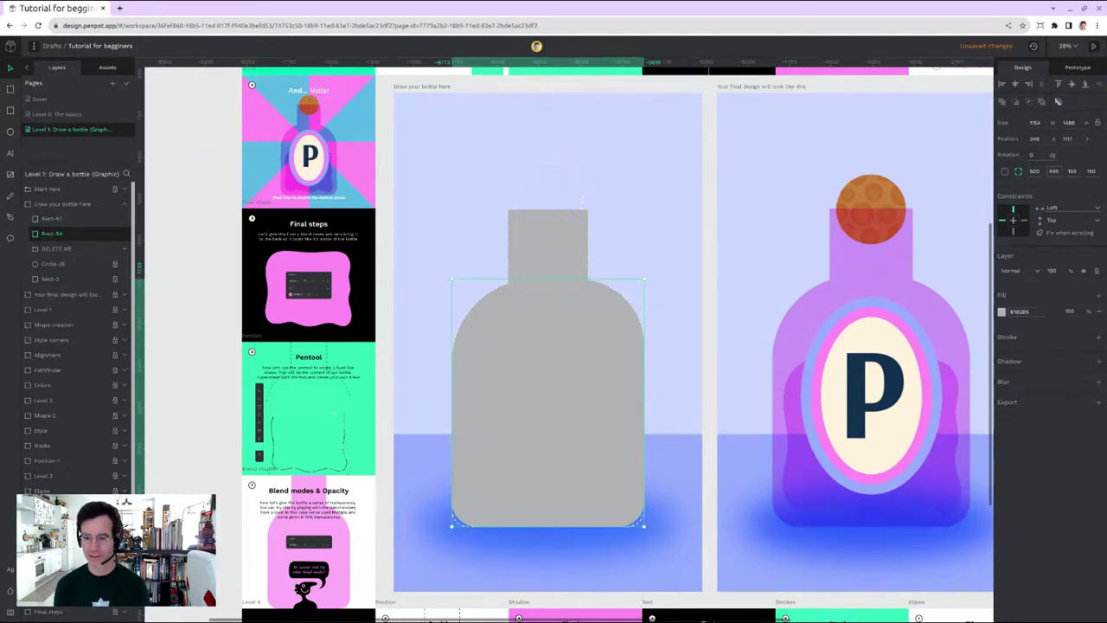
left_click(1053, 172)
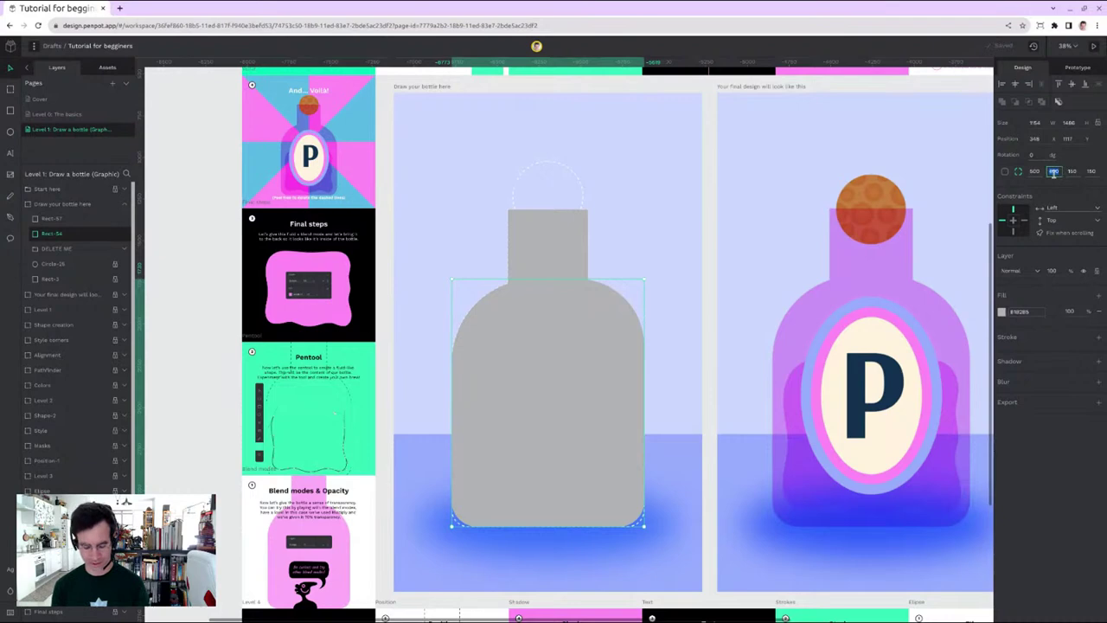
type("350")
key("Return")
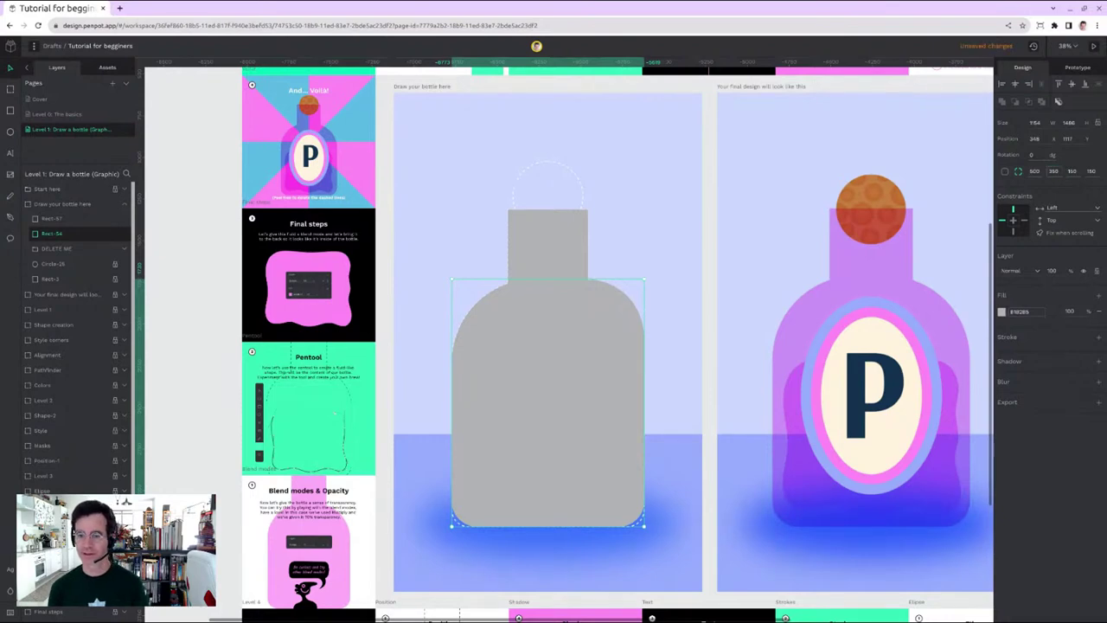
Step: Try a radius of 80 on the body's lower-left corner, restore it to 150, and set the lower-right corner to 80
left_click(1092, 171)
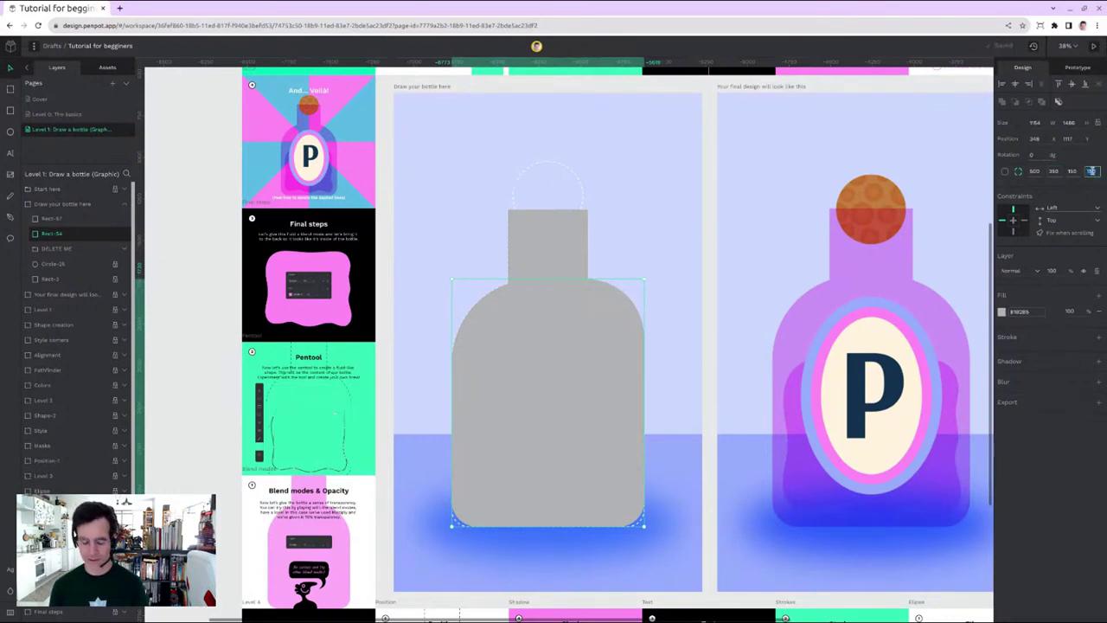
type("80")
key("Return")
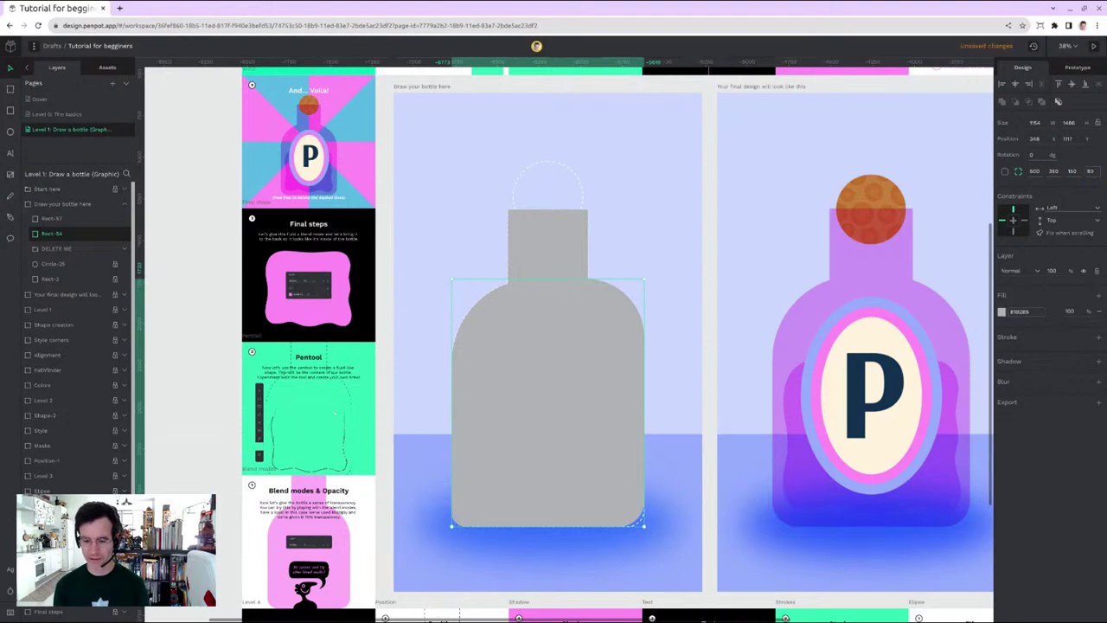
left_click(1092, 171)
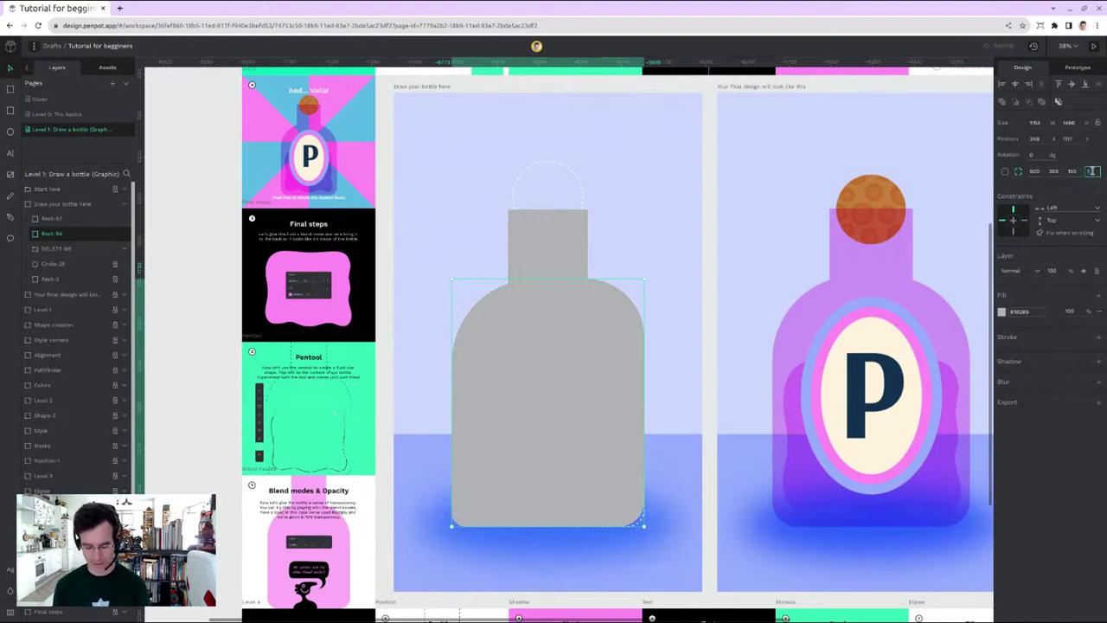
left_click(1071, 171)
type("80")
key("Return")
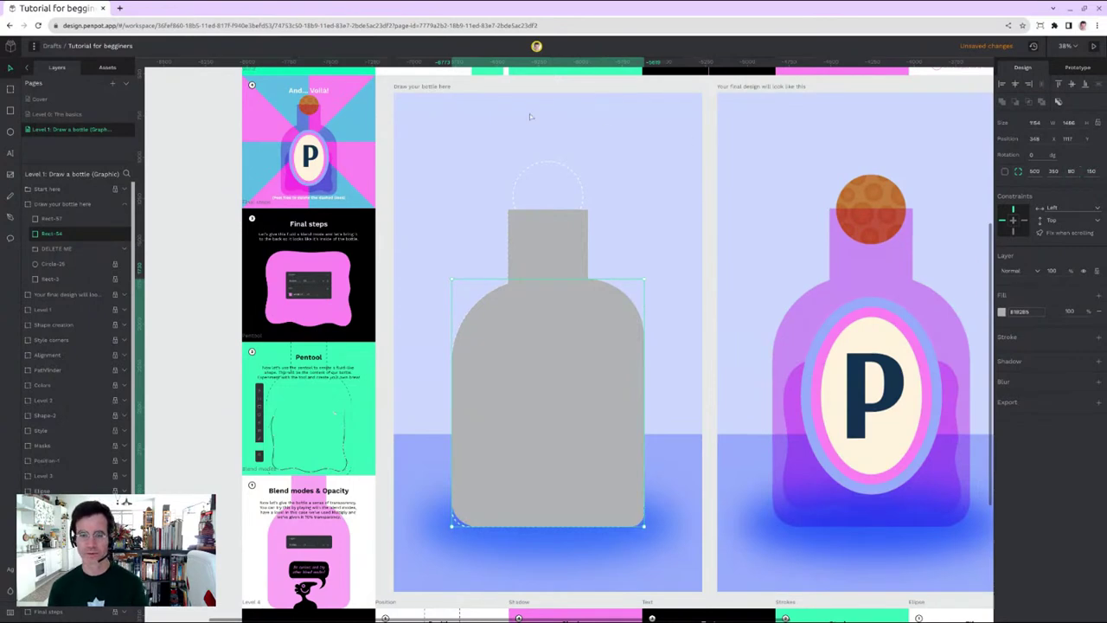
key("Escape")
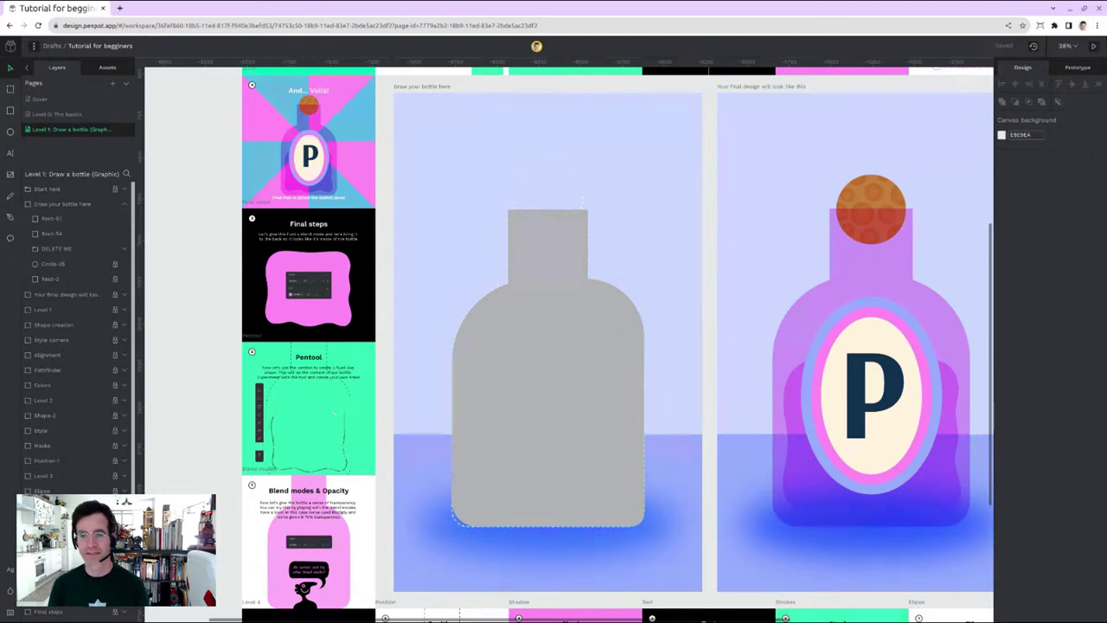
Step: Check the "Alignment" board's instructions, then select the neck and body rectangles together and align their horizontal centers
scroll(730, 279, "down", 5)
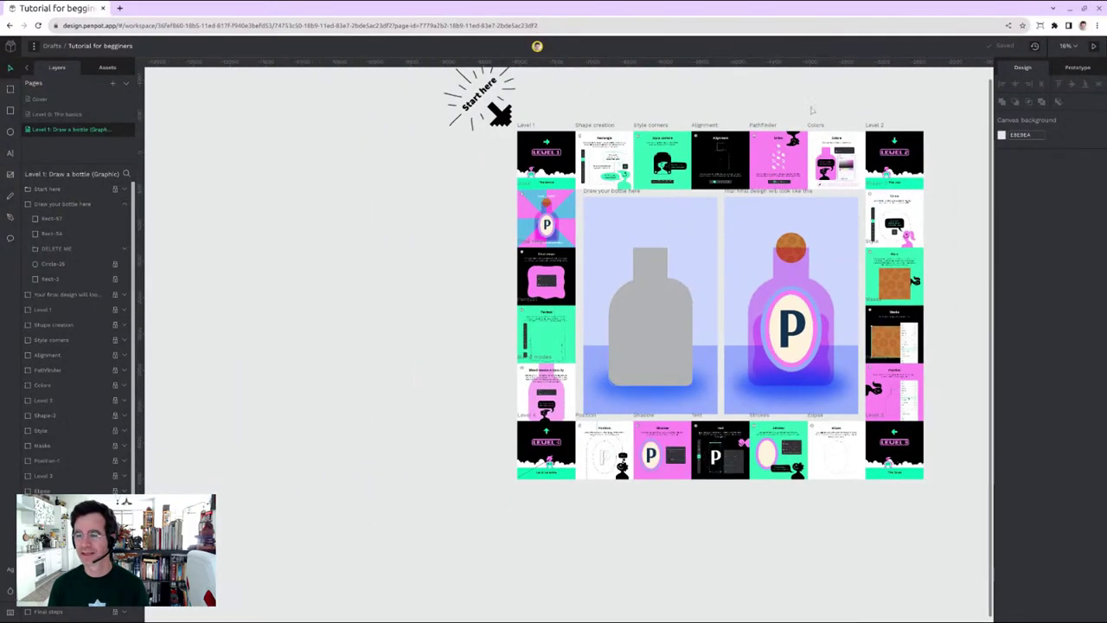
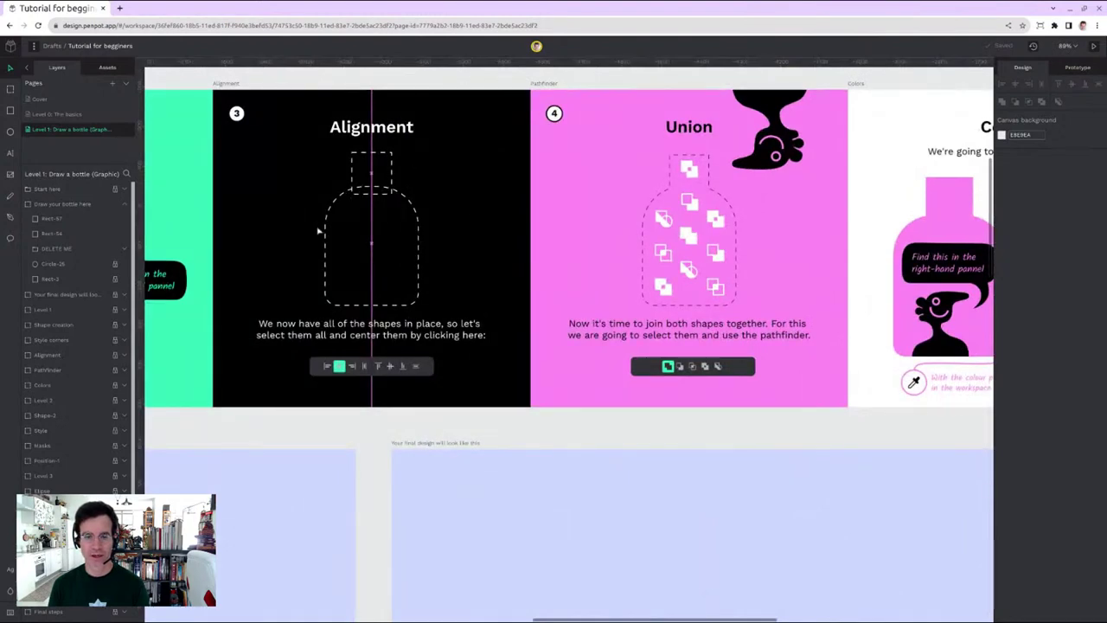
scroll(318, 231, "down", 6, "ctrl")
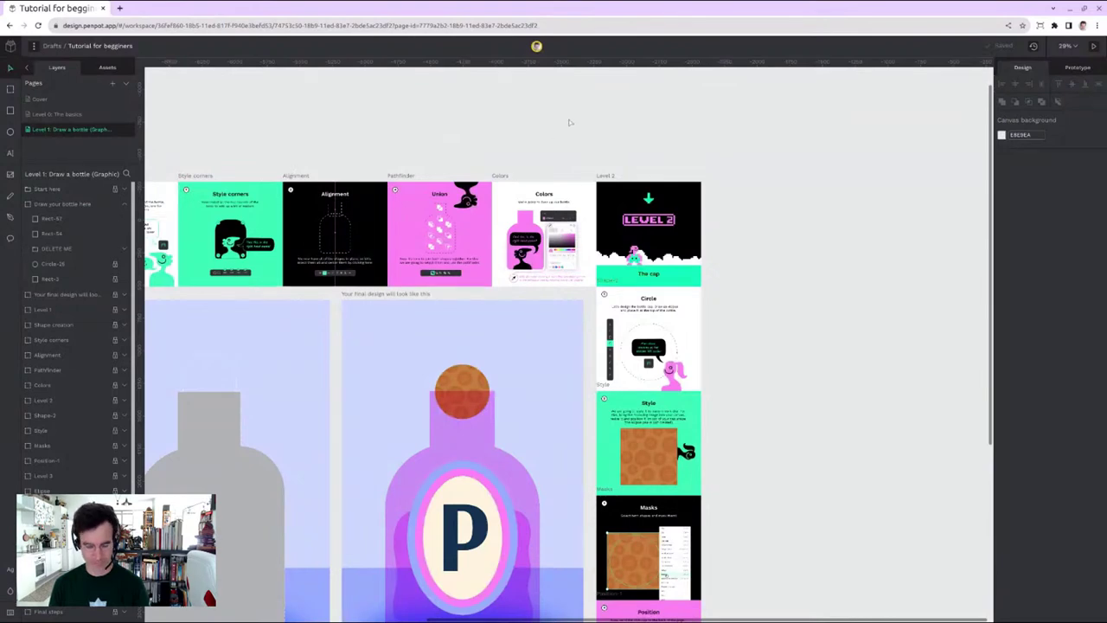
scroll(398, 114, "left", 5)
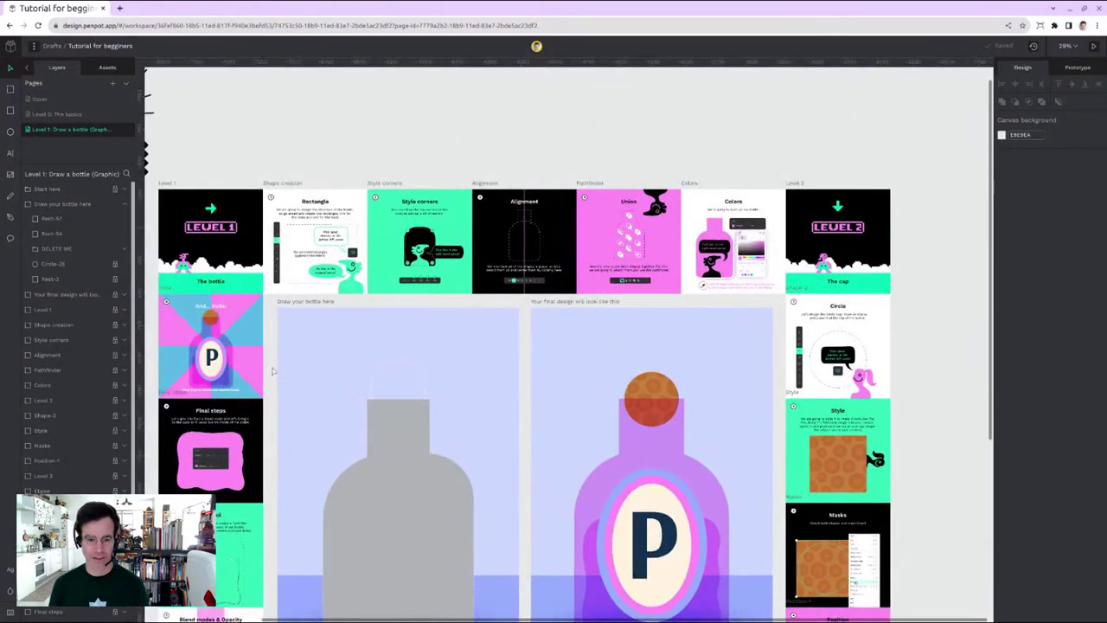
scroll(274, 370, "down", 3)
left_click(414, 317)
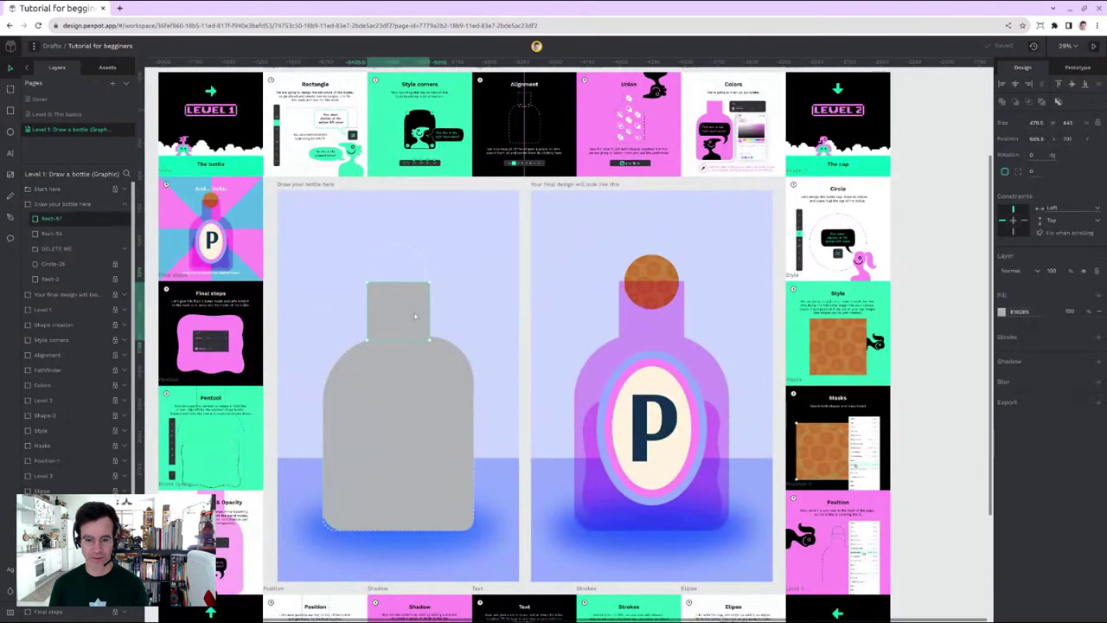
left_click(437, 384, "shift")
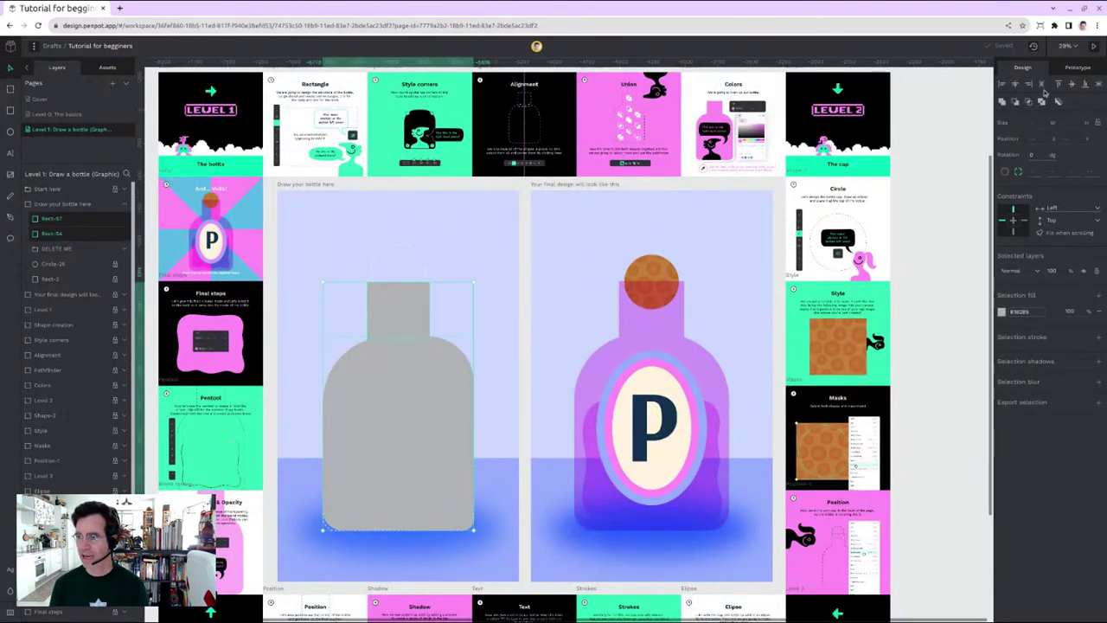
left_click(1015, 84)
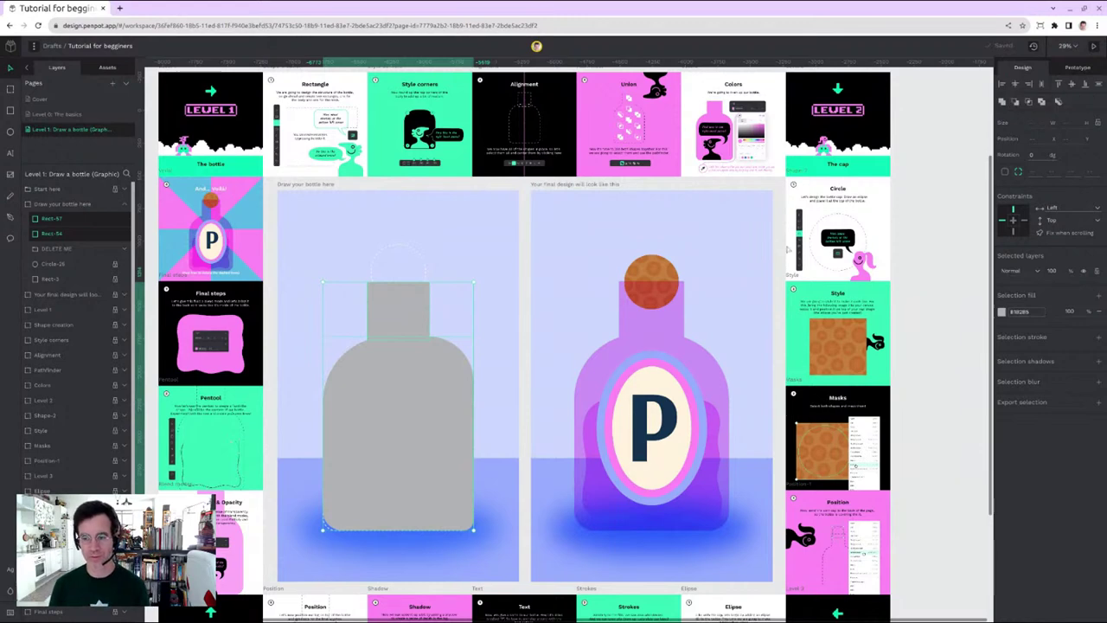
left_click(728, 186)
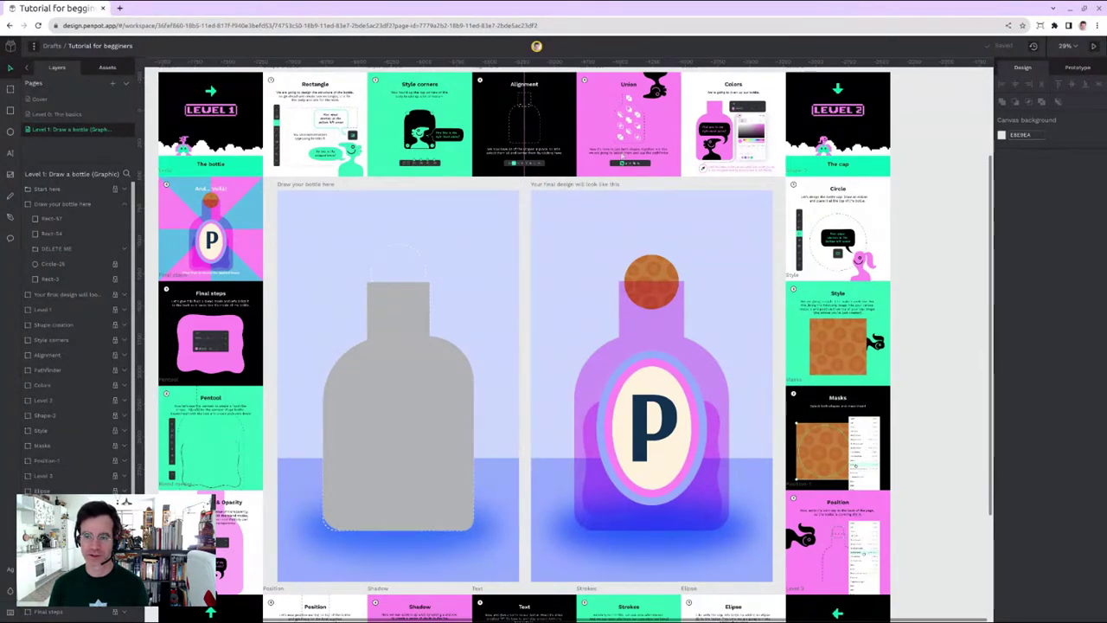
Step: Check the "Union" board's instructions, then join the bottle's neck and body rectangles with a Union operation
scroll(660, 86, "up", 5)
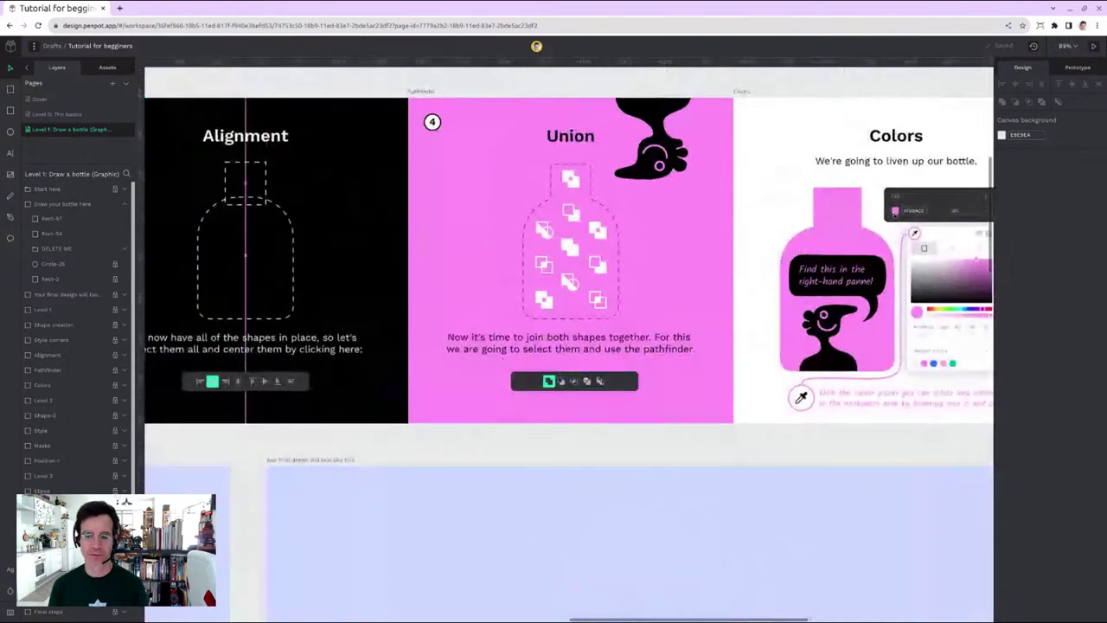
scroll(379, 305, "down", 5)
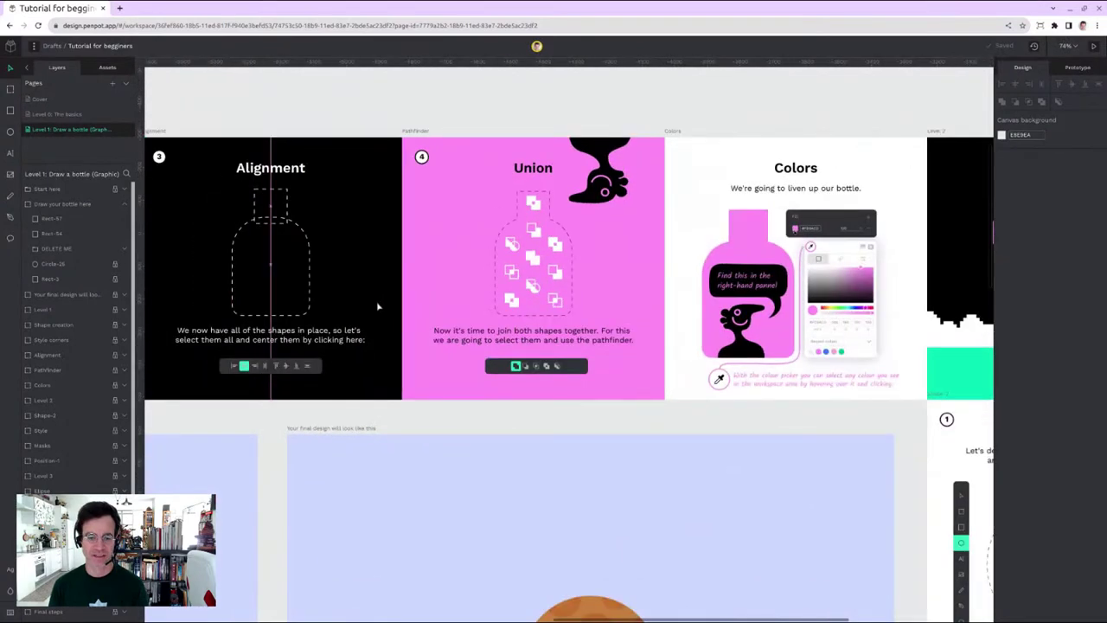
scroll(377, 306, "down", 2)
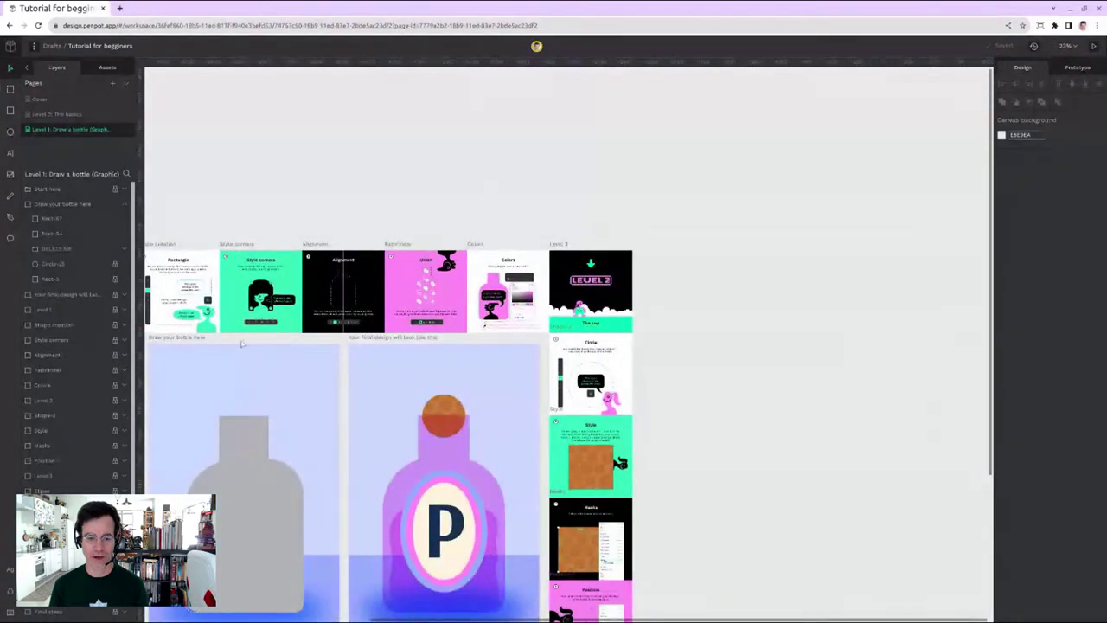
scroll(556, 223, "up", 3)
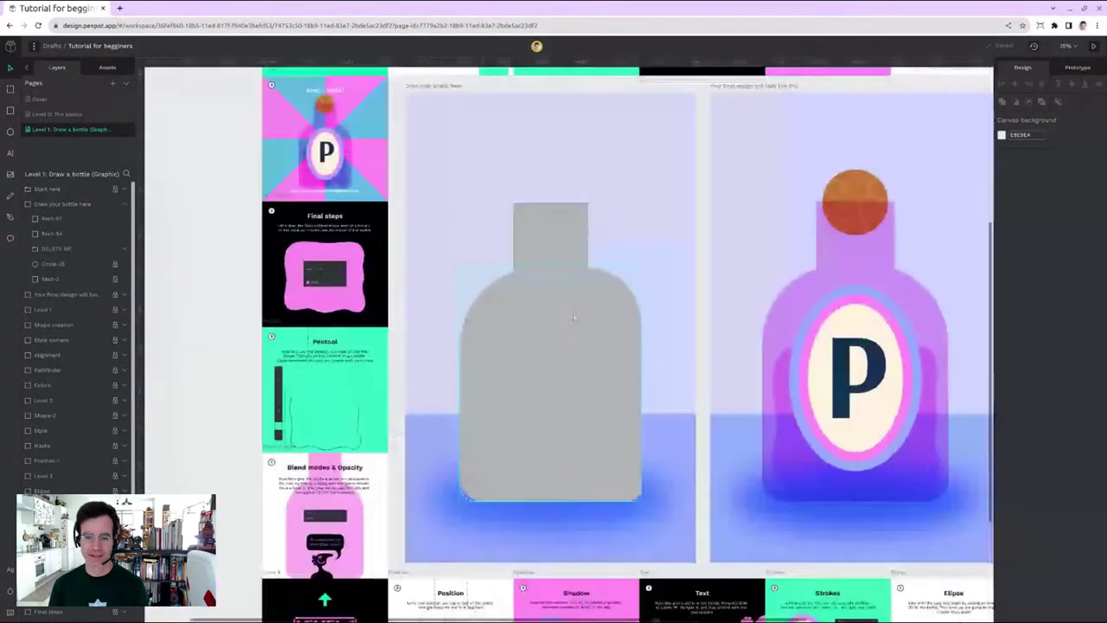
left_click(556, 224)
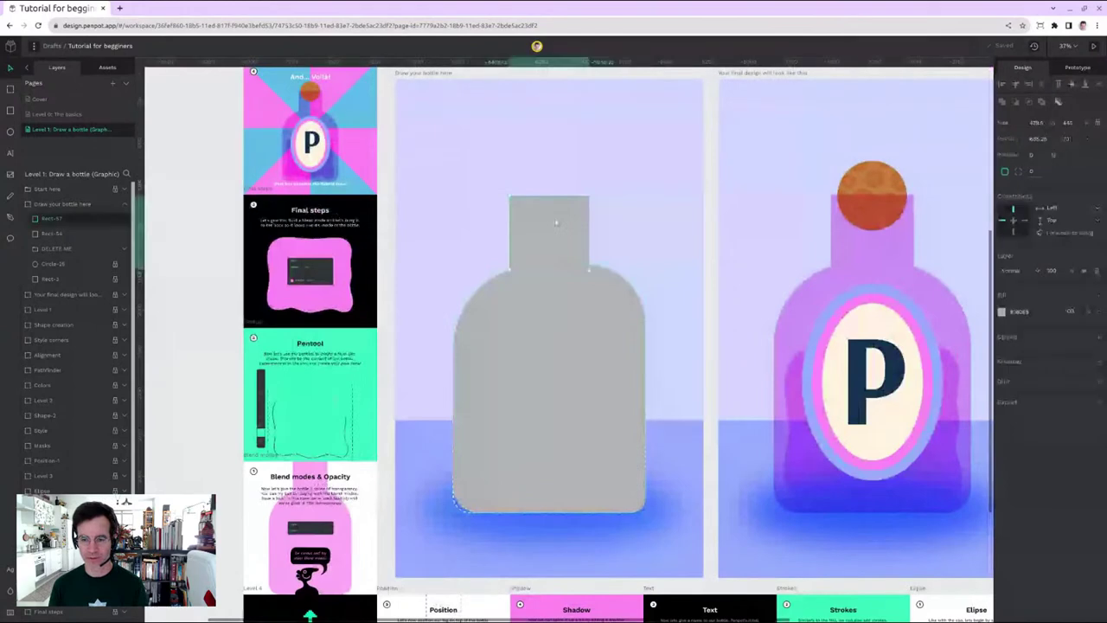
left_click(553, 363, "shift")
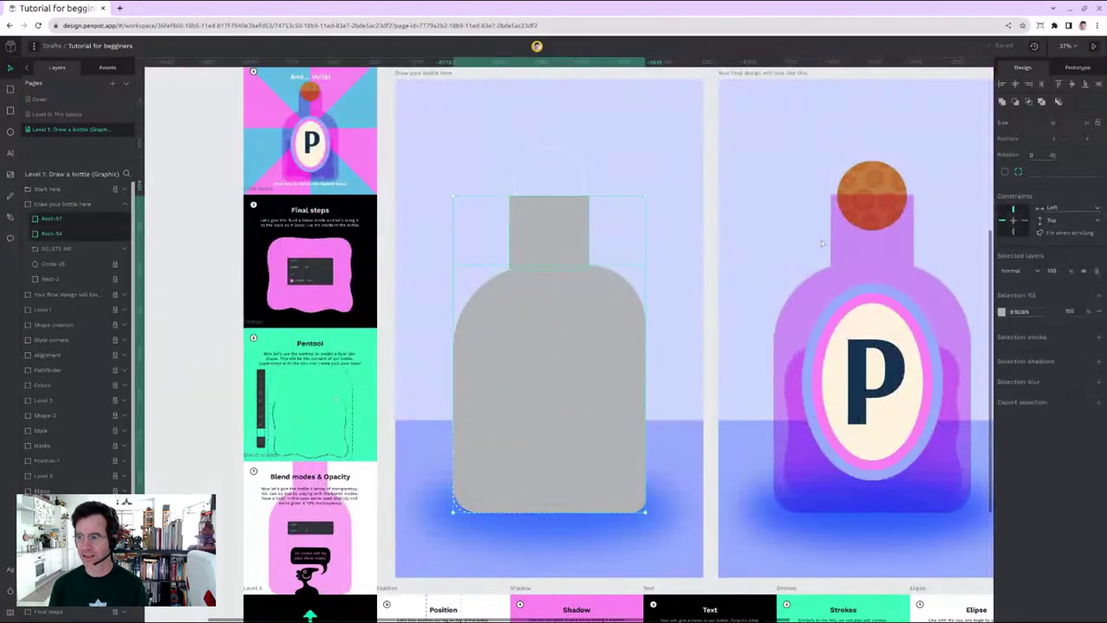
left_click(1002, 102)
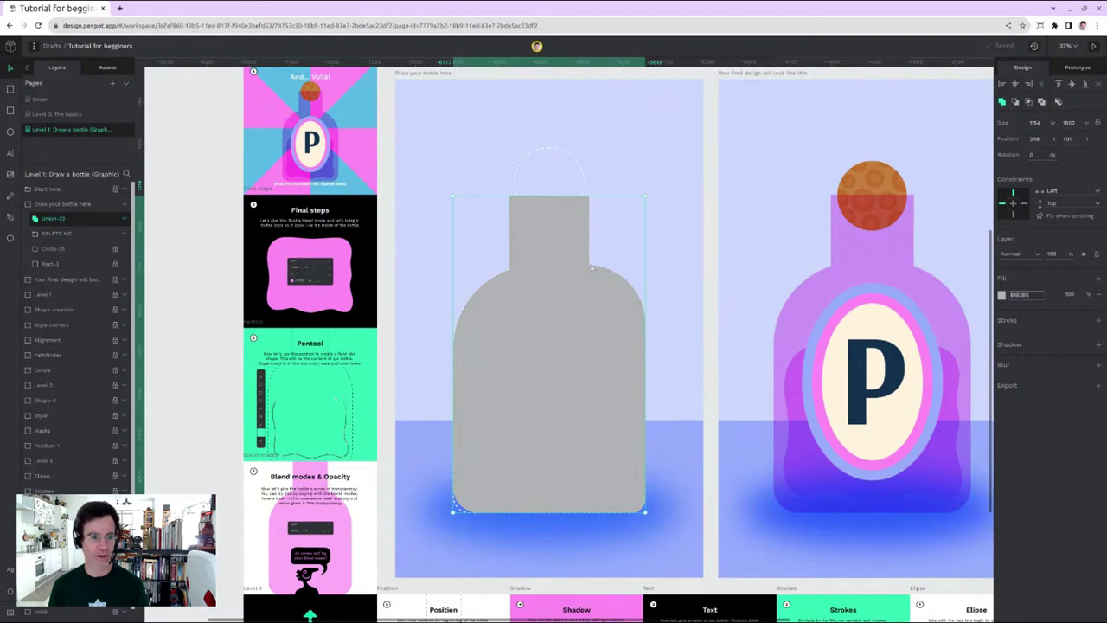
Step: Expand the union layer and inspect the two rectangles nested inside it, then clear the selection
left_click(124, 219)
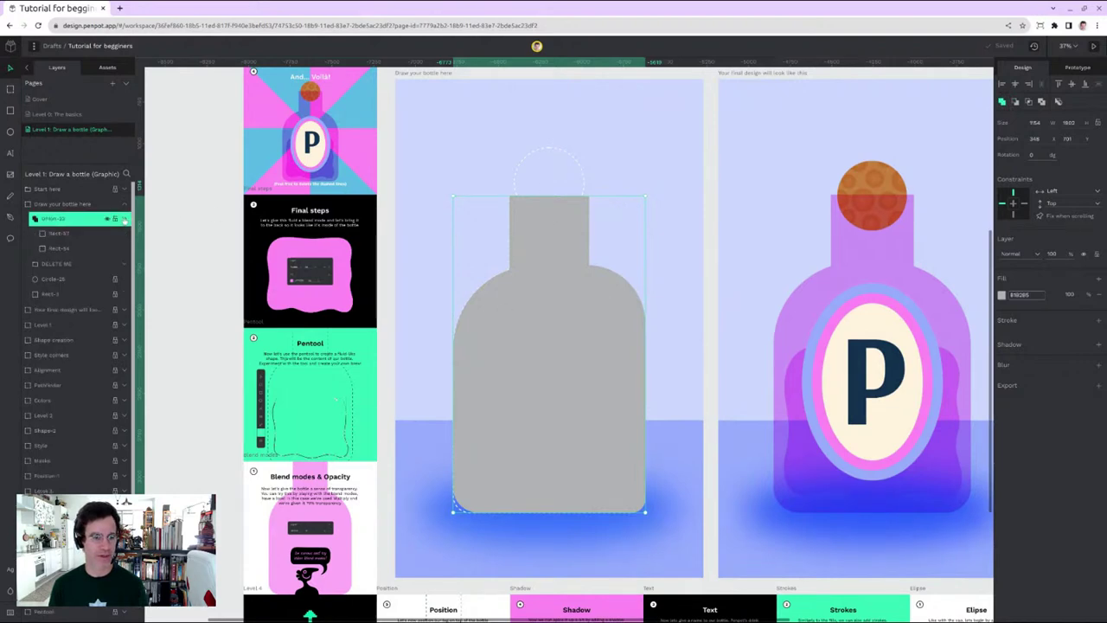
left_click(59, 233)
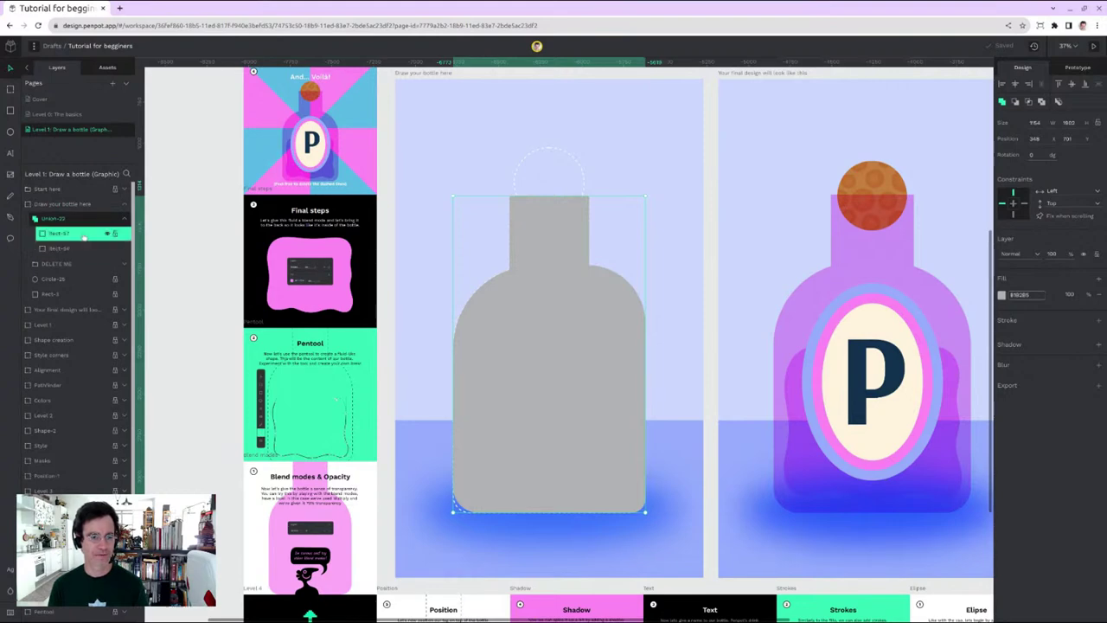
left_click(76, 249)
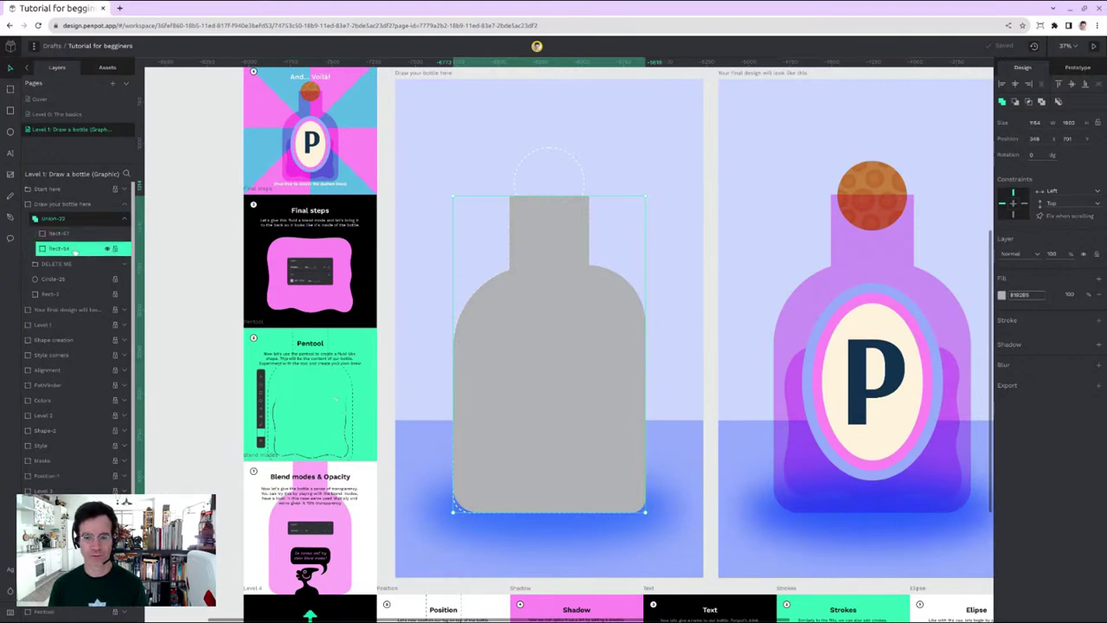
left_click(179, 262)
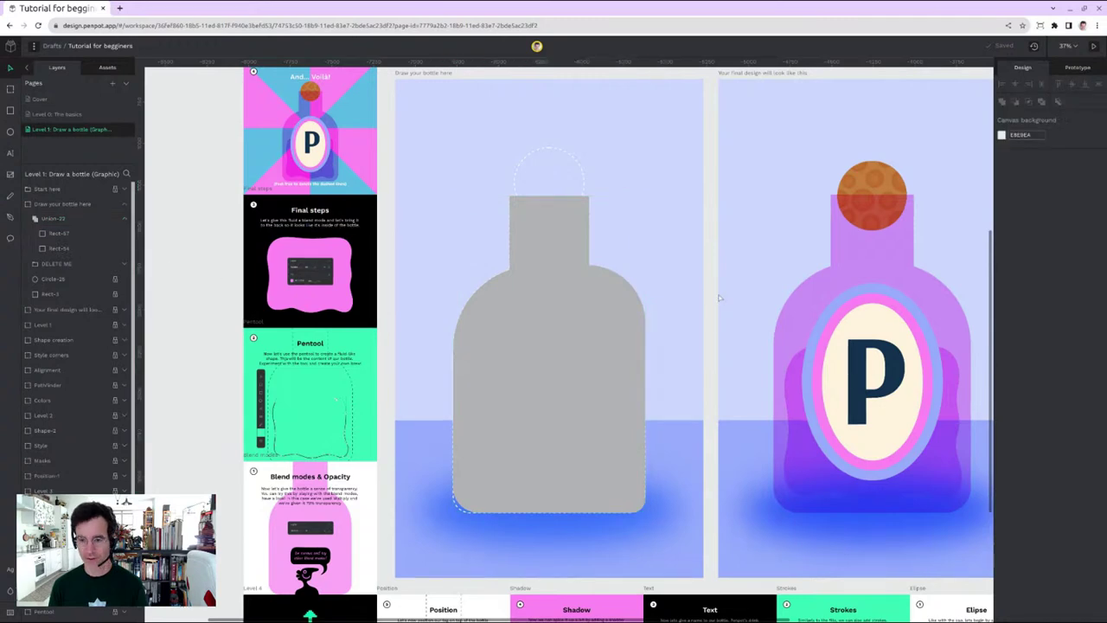
Step: Check the "Colors" board, then fill the united bottle with the green sampled from the "Pentool" board using the eyedropper
scroll(719, 298, "down", 3)
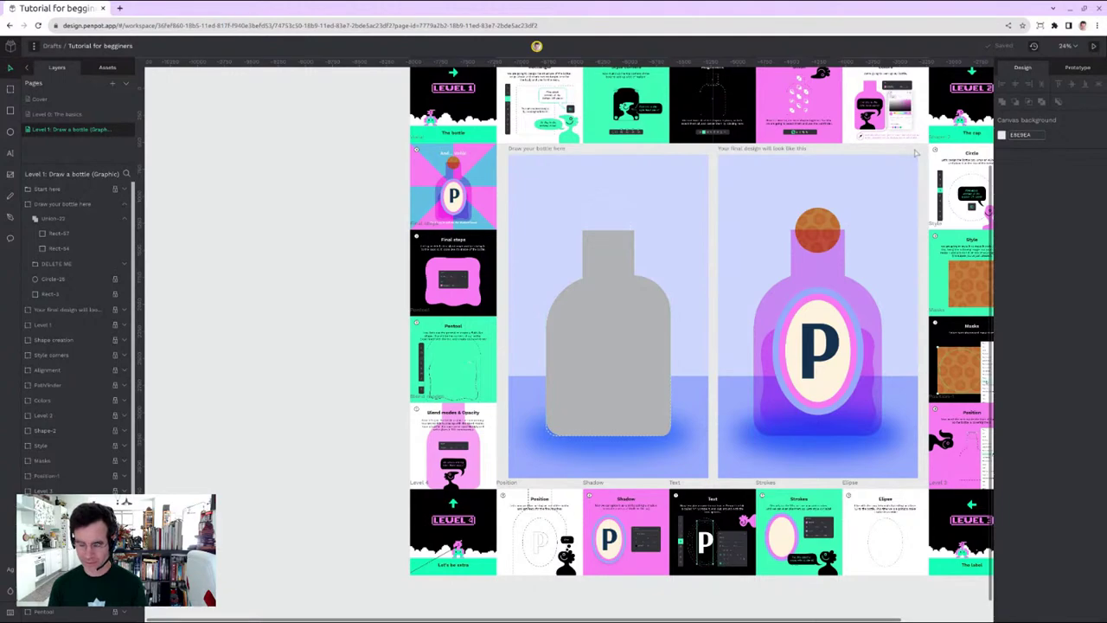
scroll(915, 152, "up", 8)
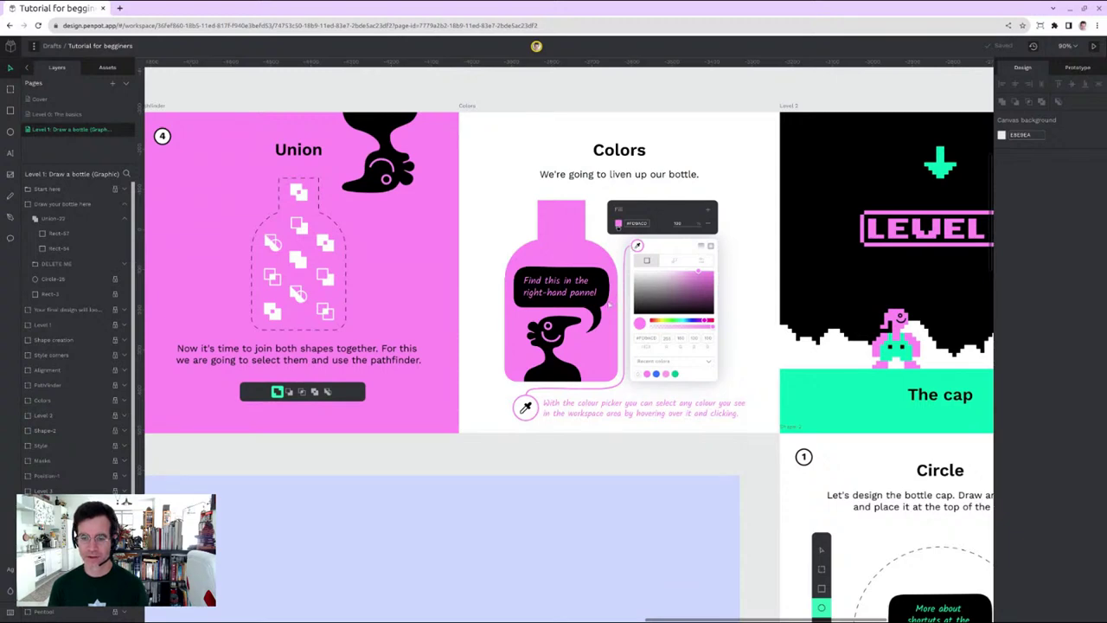
scroll(550, 317, "down", 5)
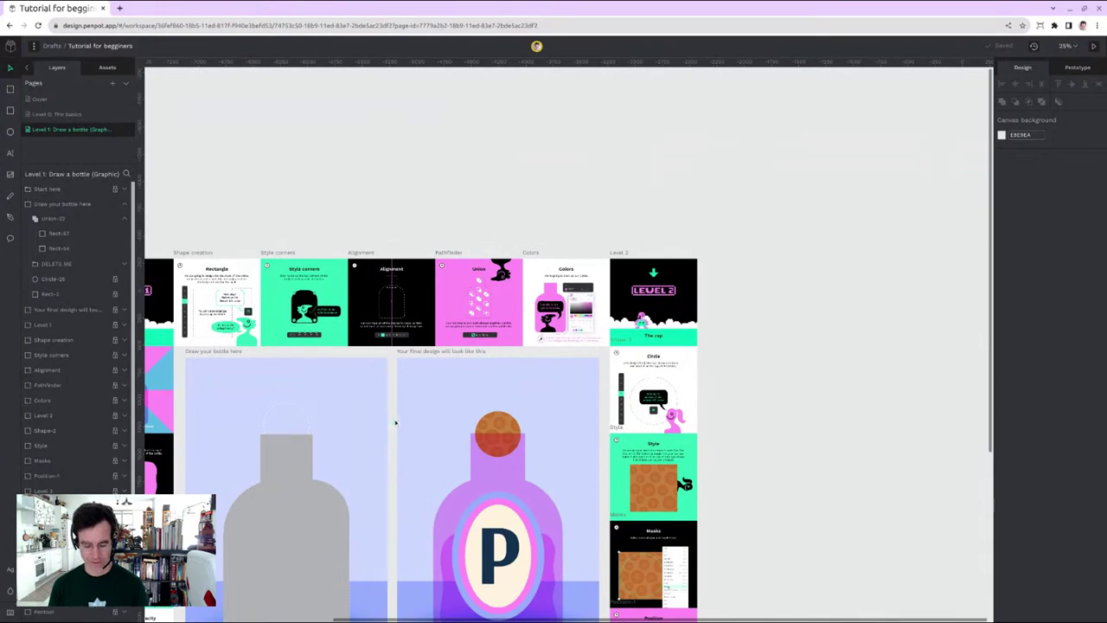
left_click_drag(384, 423, 518, 300)
scroll(518, 300, "up", 5)
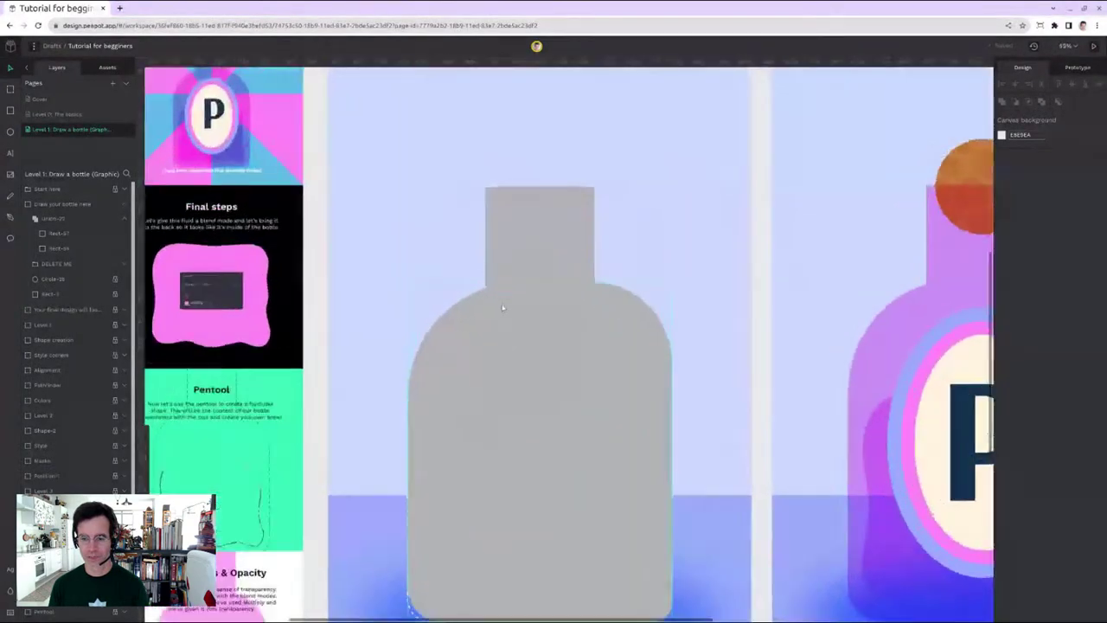
left_click(541, 335)
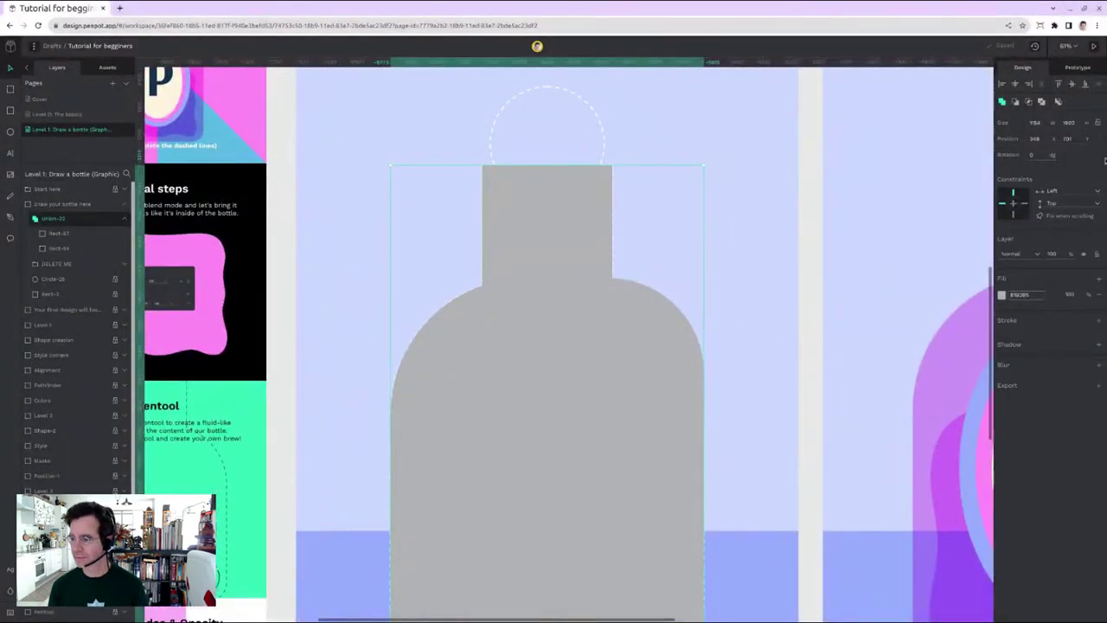
left_click(1002, 296)
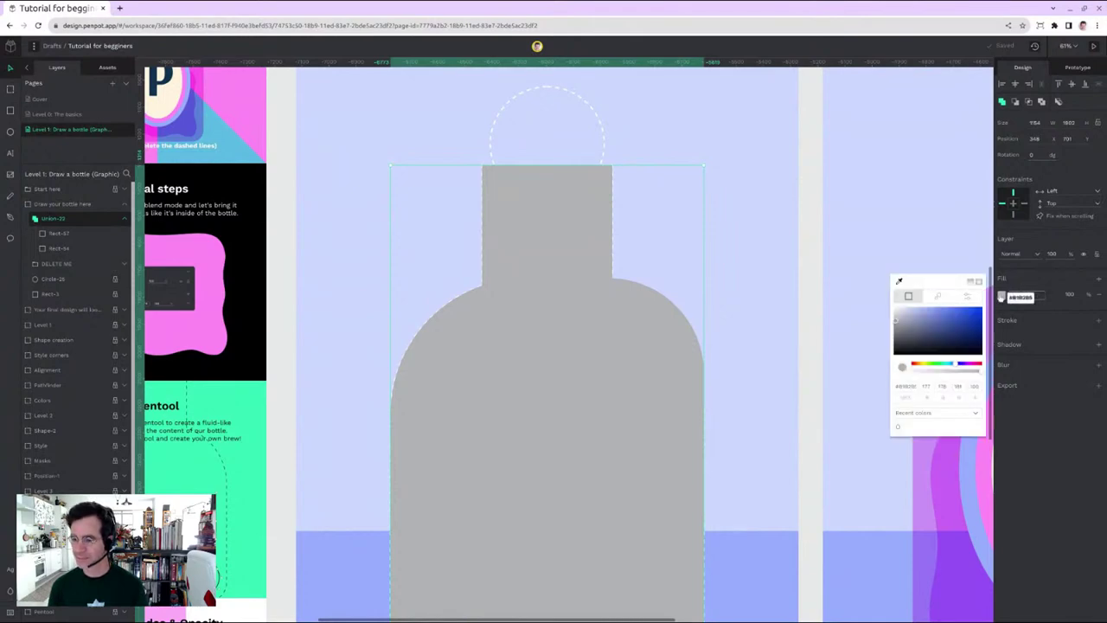
left_click(900, 282)
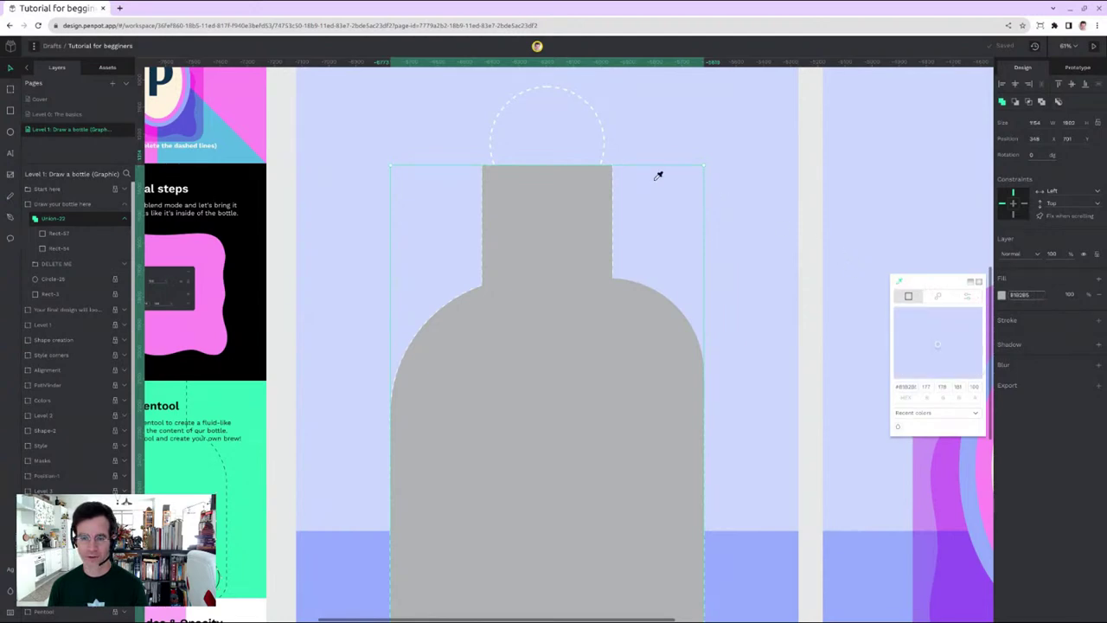
left_click(247, 389)
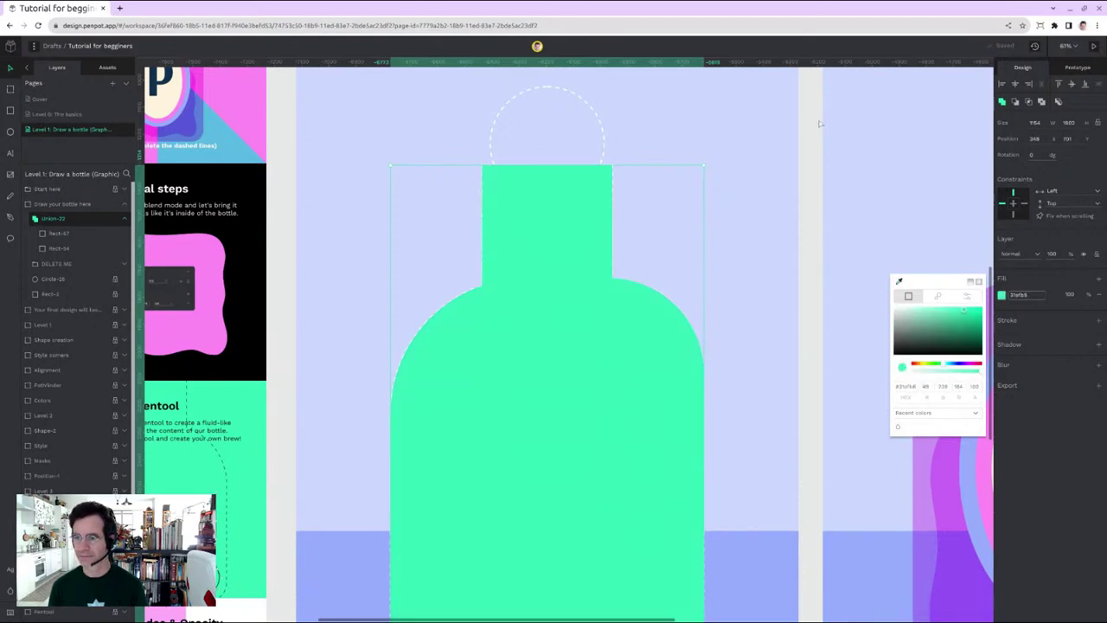
left_click(823, 302)
Step: Review the "Colors" board, then read Level 2's "Circle" and "Style" instructions and return to the bottle drawing board
scroll(822, 311, "up", 3)
scroll(822, 314, "down", 4)
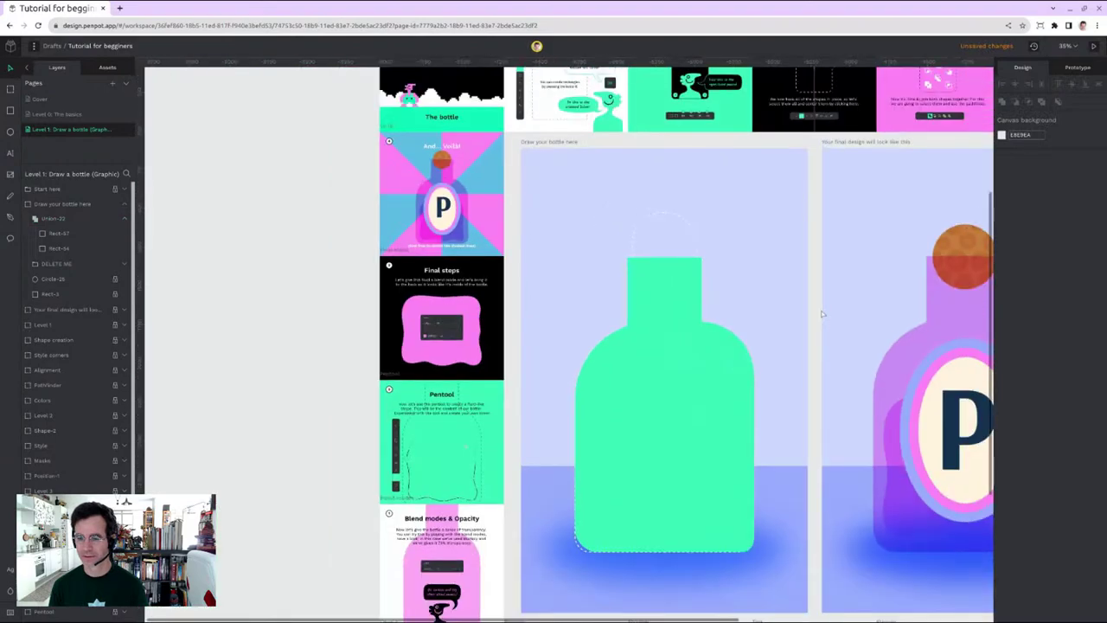
left_click_drag(816, 272, 460, 337)
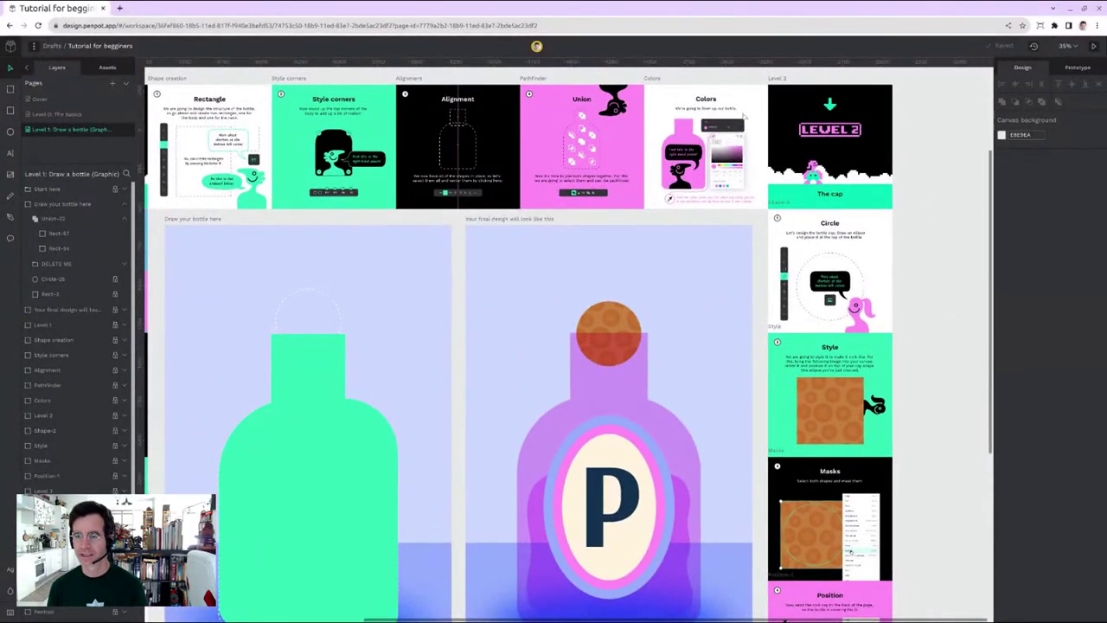
scroll(744, 127, "up", 10)
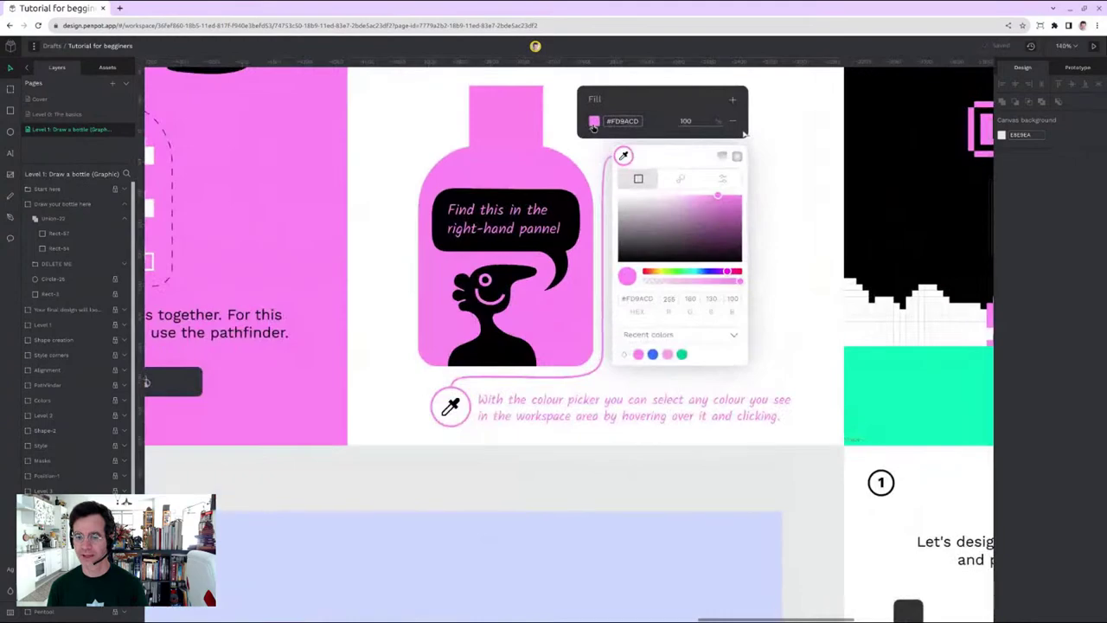
scroll(744, 133, "down", 10)
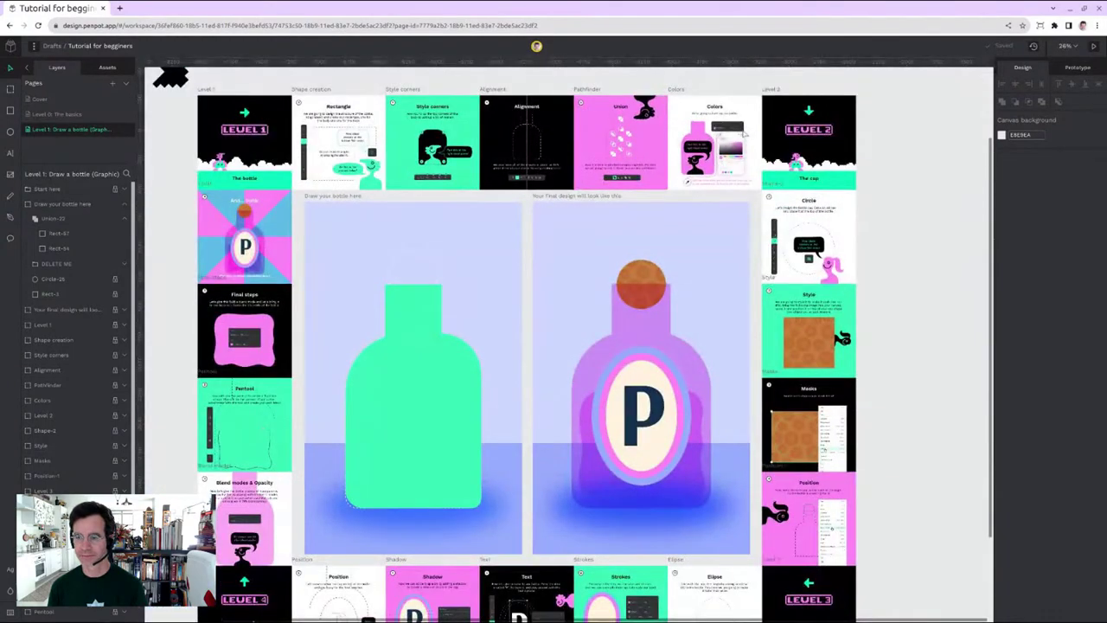
scroll(872, 128, "up", 8)
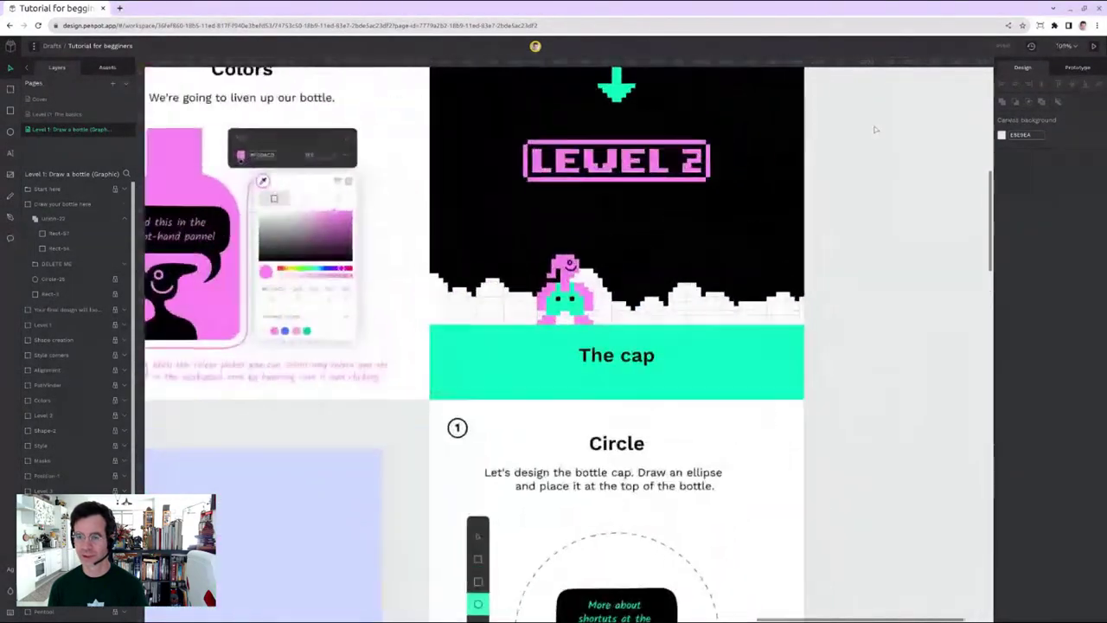
scroll(864, 203, "down", 5)
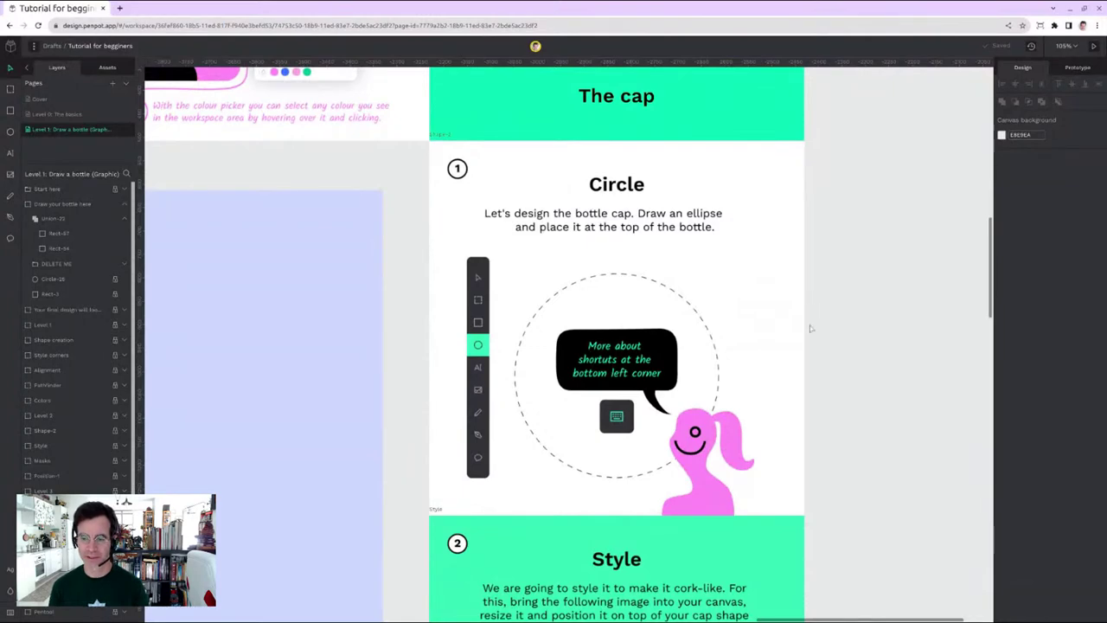
scroll(833, 338, "down", 3)
scroll(833, 339, "left", 3)
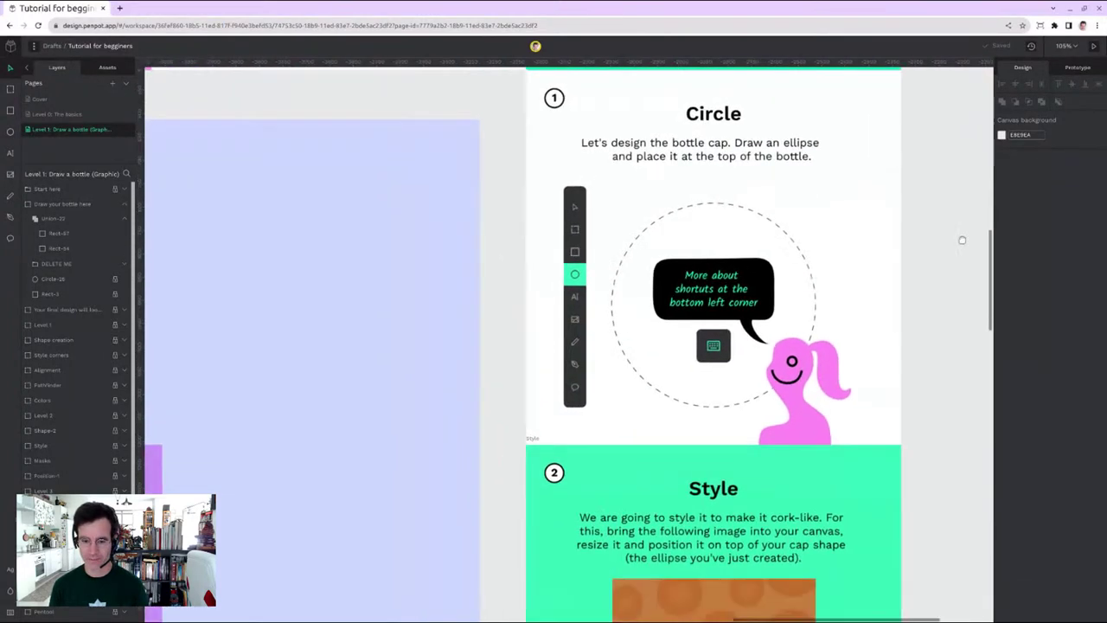
scroll(547, 334, "down", 5)
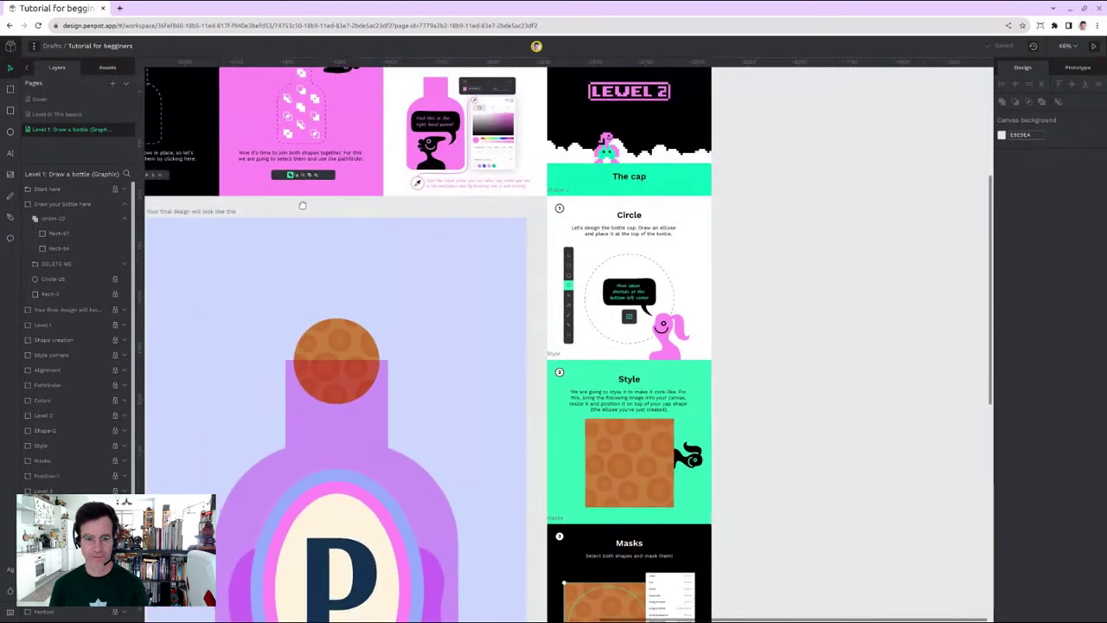
scroll(849, 115, "left", 5)
scroll(849, 114, "left", 1)
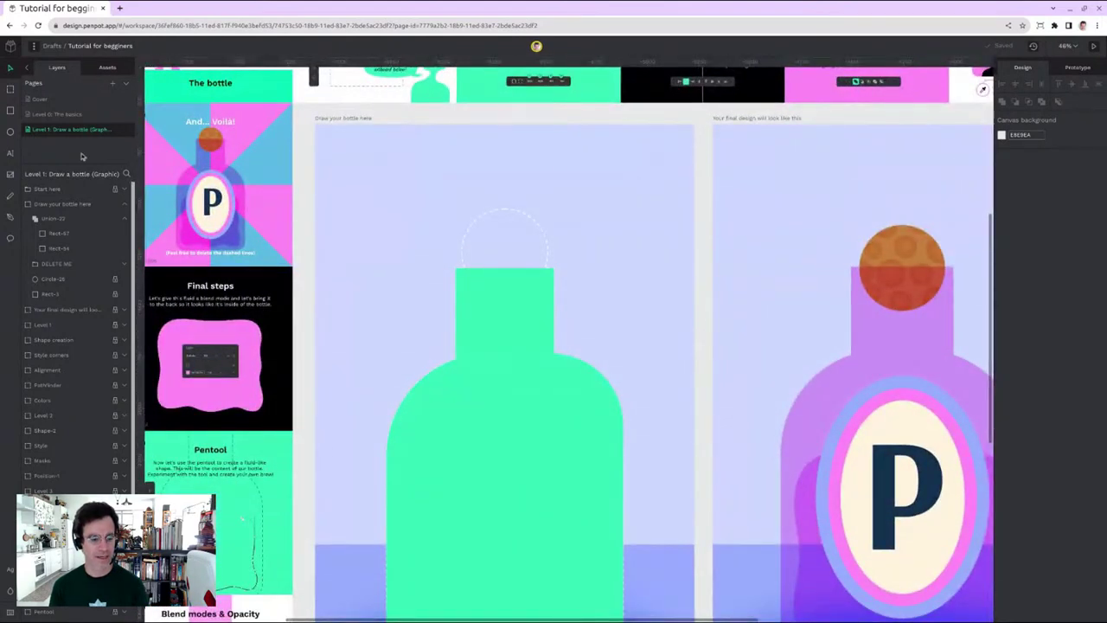
Step: Open the keyboard shortcuts list, search it for "circl" and then "ell", and clear the search
key("question")
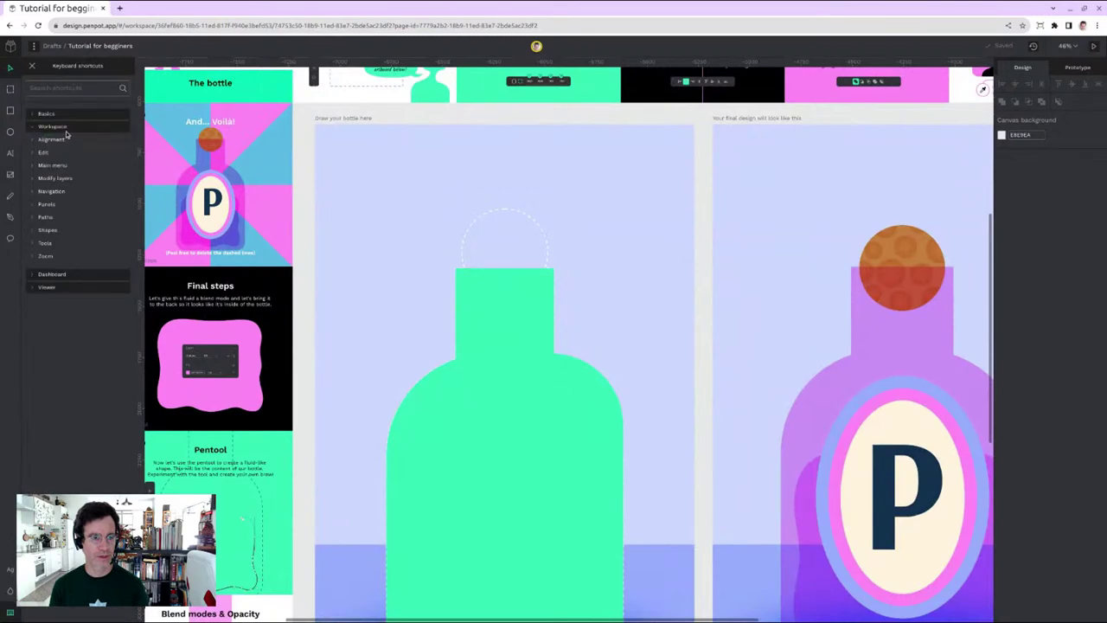
left_click(64, 88)
type("circl")
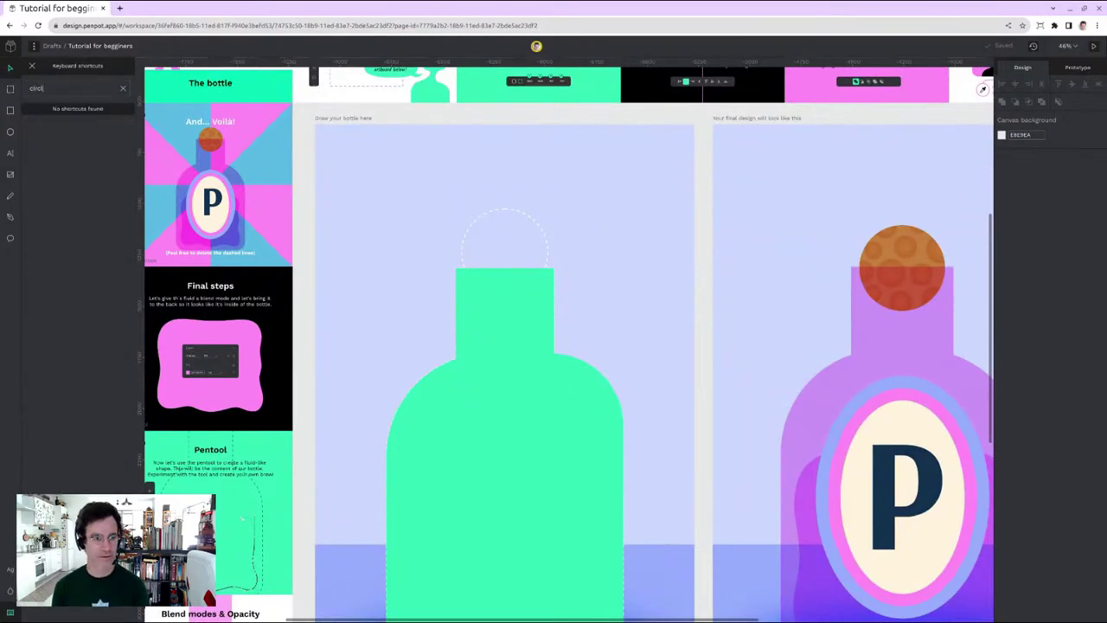
left_click(123, 88)
left_click(70, 89)
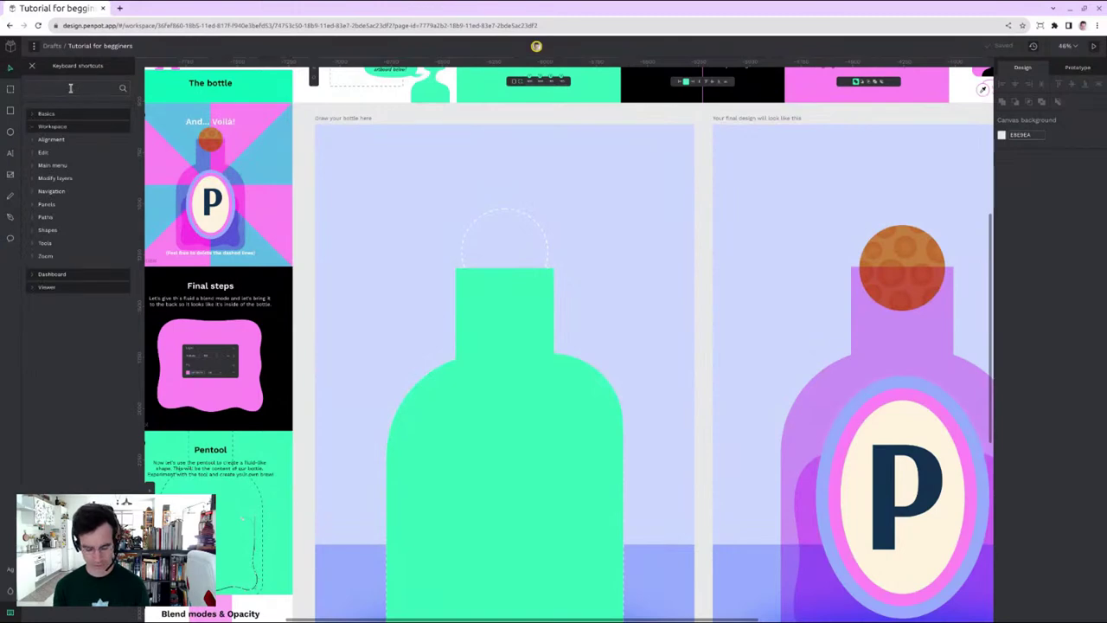
type("ell")
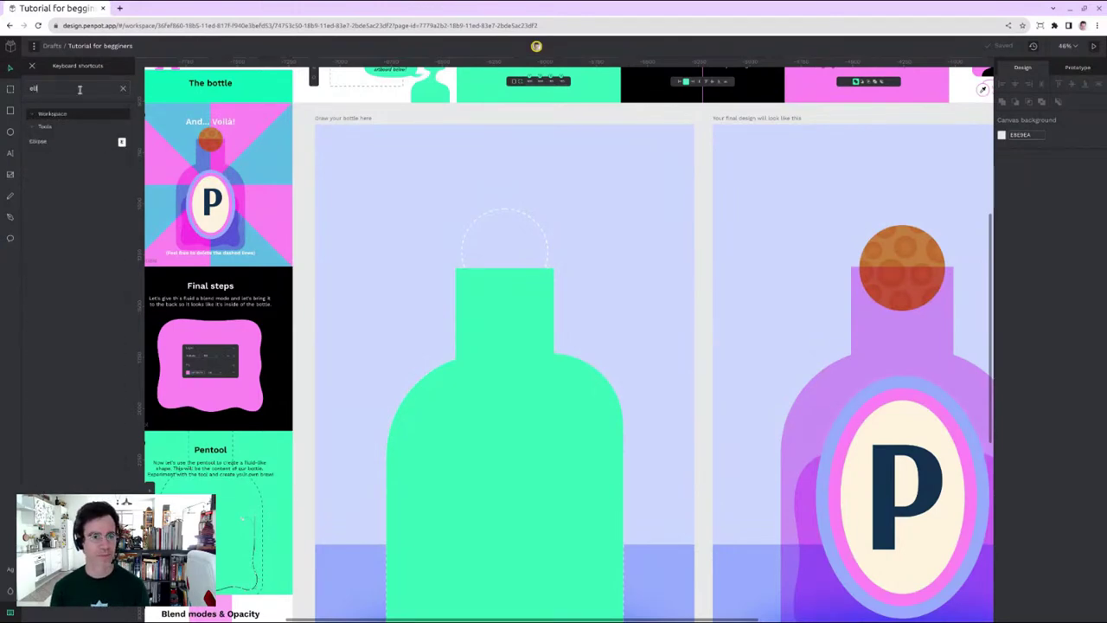
left_click(123, 88)
Step: Draw an ellipse about 420 wide and 510 high for the cap, over the dashed circle at the top of the bottle neck
left_click(10, 131)
left_click_drag(462, 208, 545, 295)
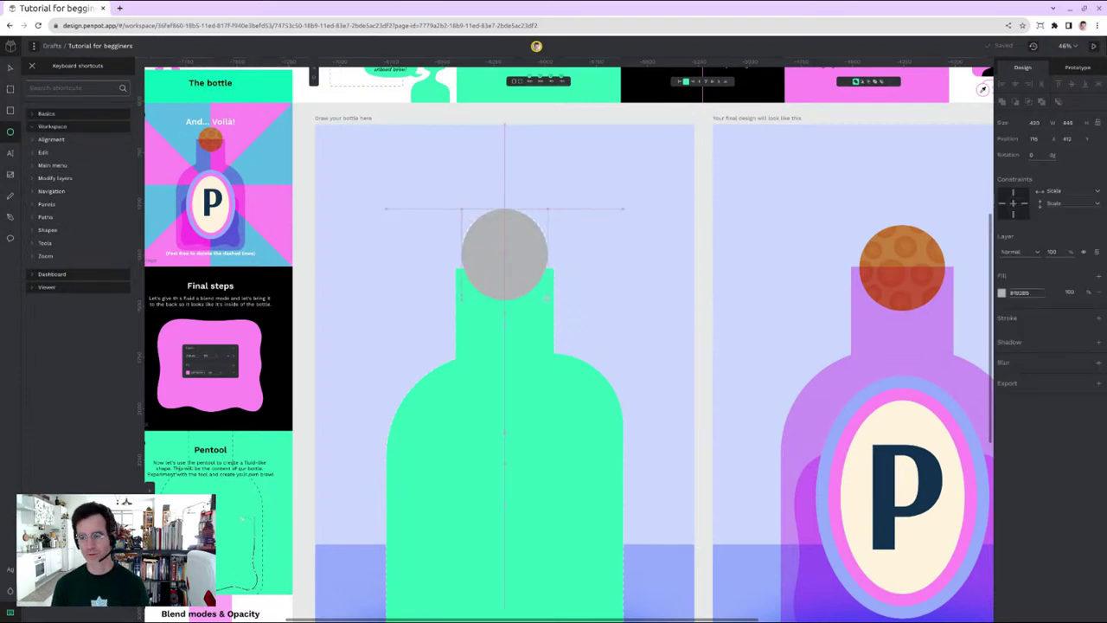
left_click_drag(547, 302, 549, 312)
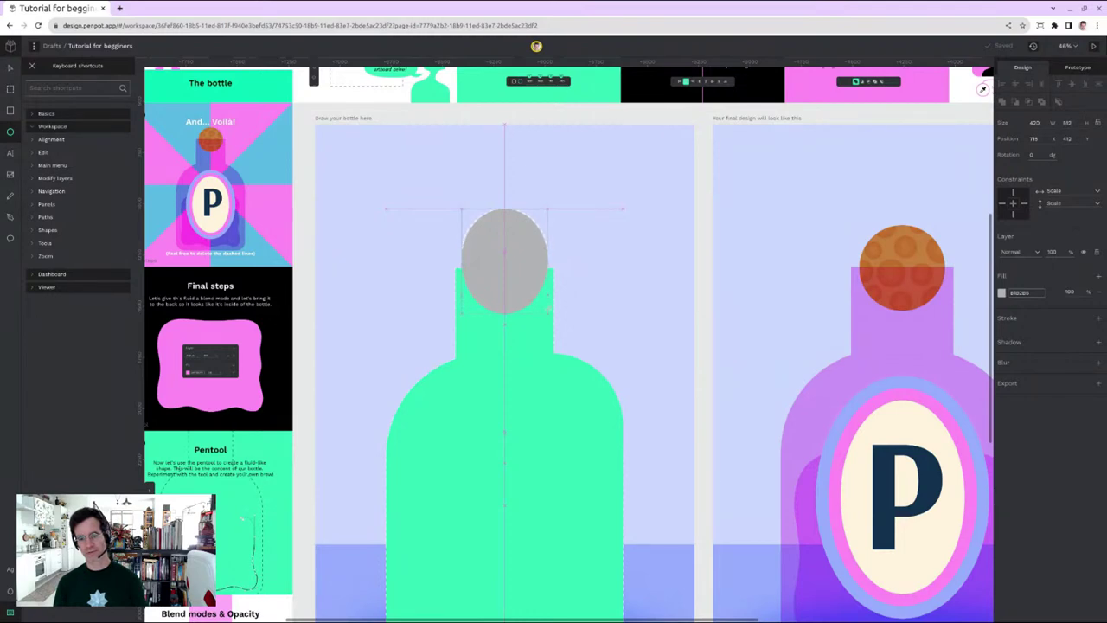
left_click(683, 119)
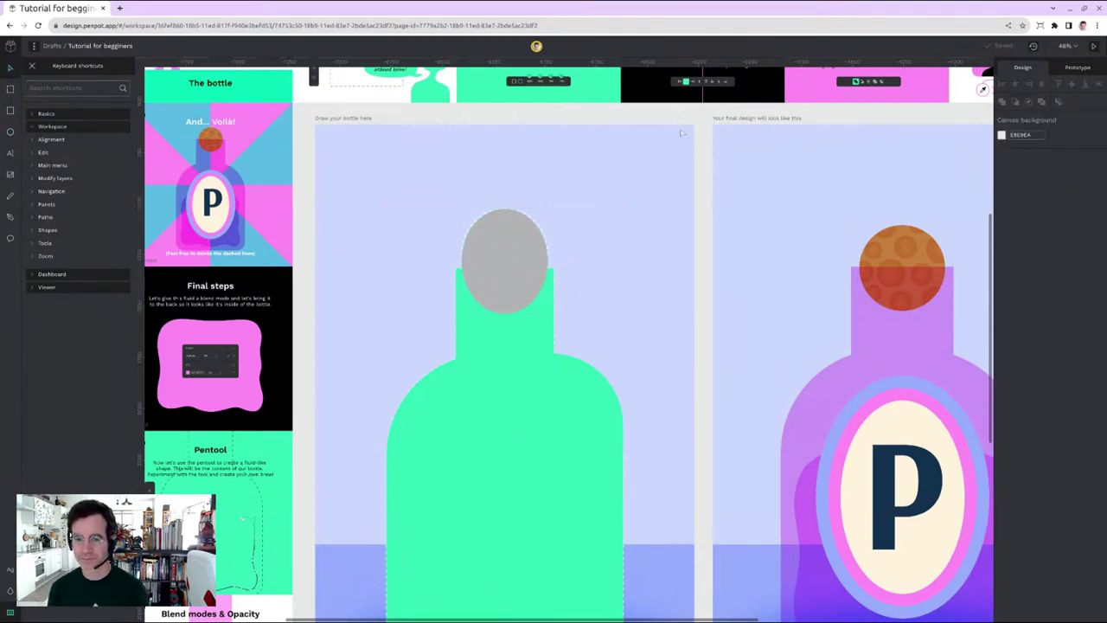
Step: Examine the cap ellipse against the bottle neck up close, then read Level 2's "Style" instructions and select their cork texture image
left_click(508, 247)
key("shift+2")
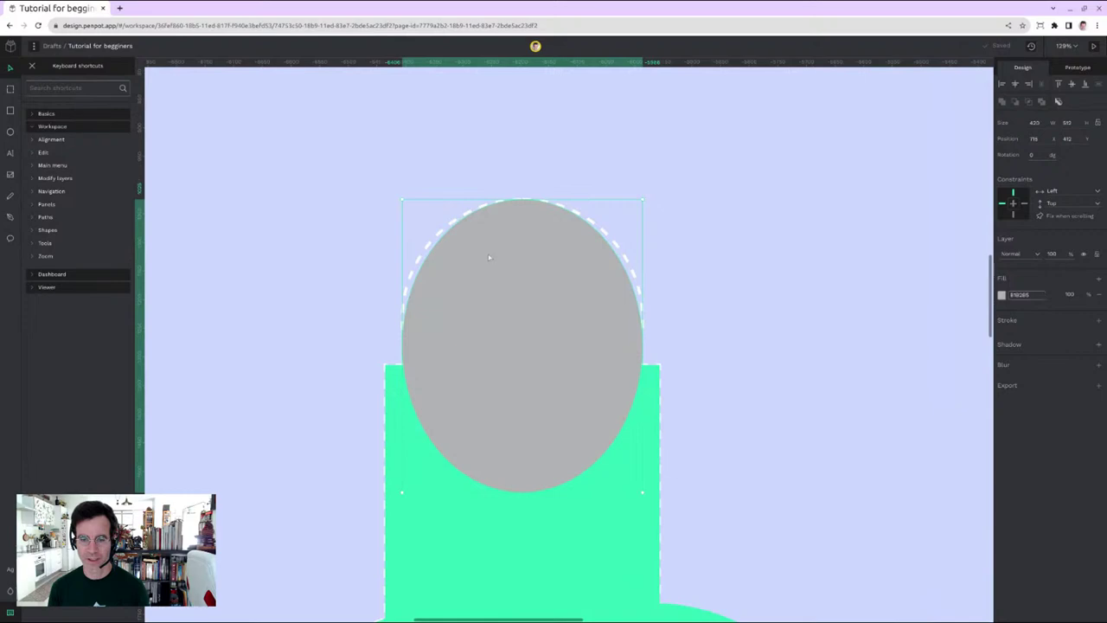
left_click(519, 558, "shift")
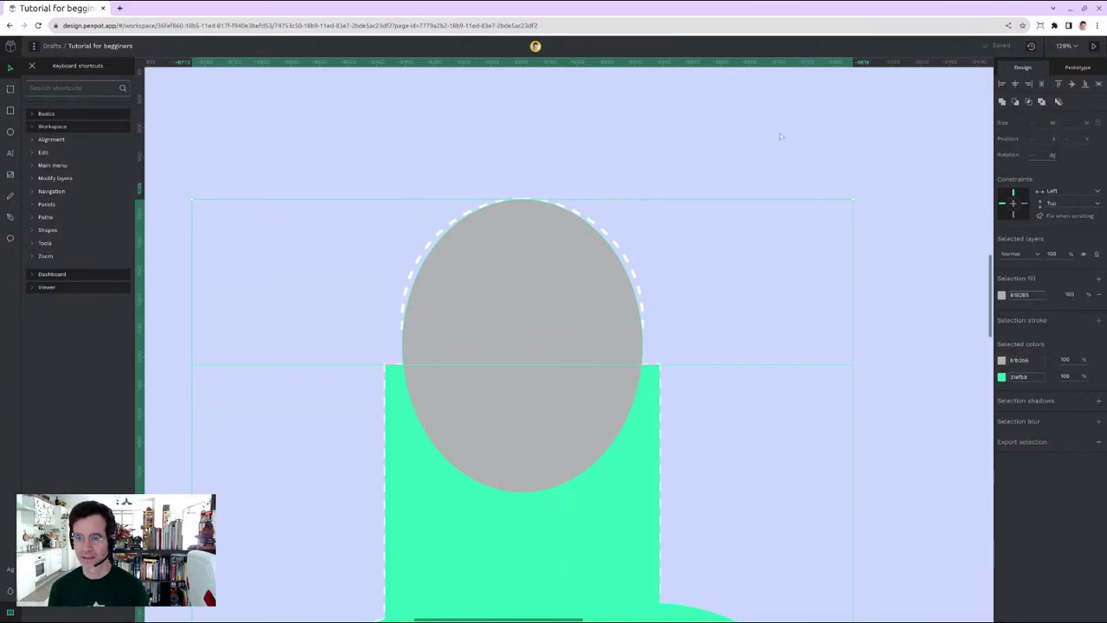
left_click(817, 201)
scroll(816, 199, "down", 5)
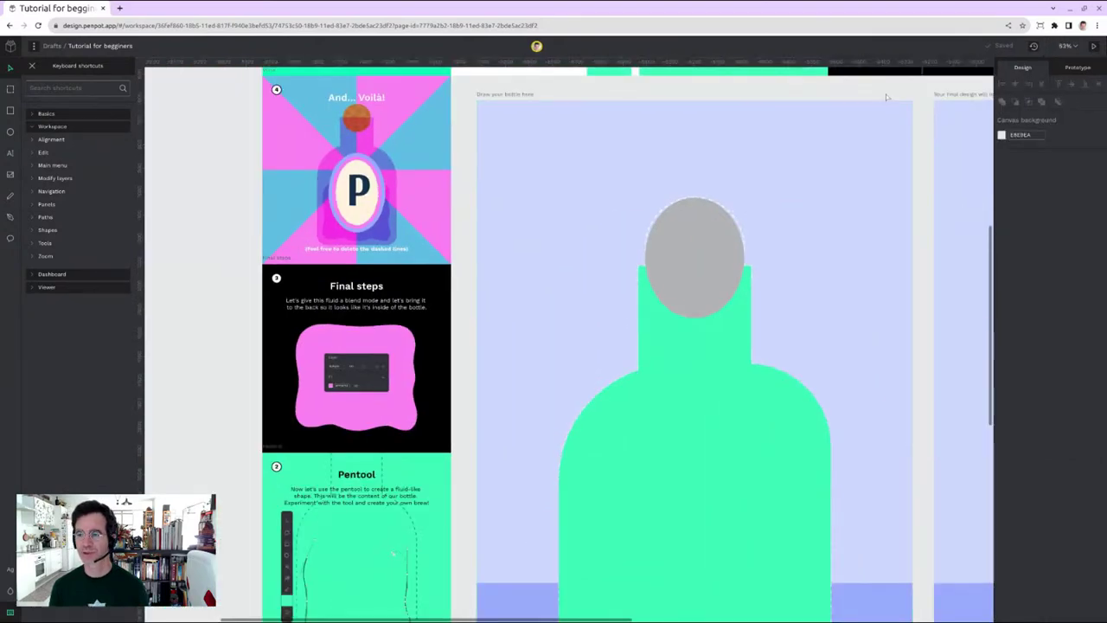
left_click_drag(897, 89, 575, 153)
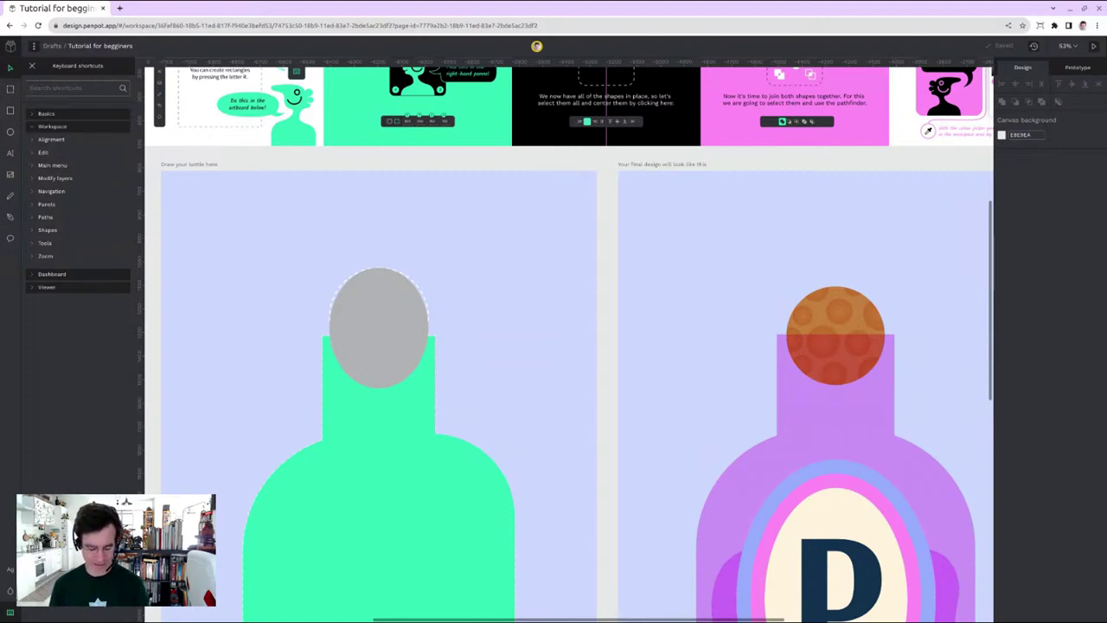
scroll(498, 247, "right", 5)
scroll(498, 247, "up", 2)
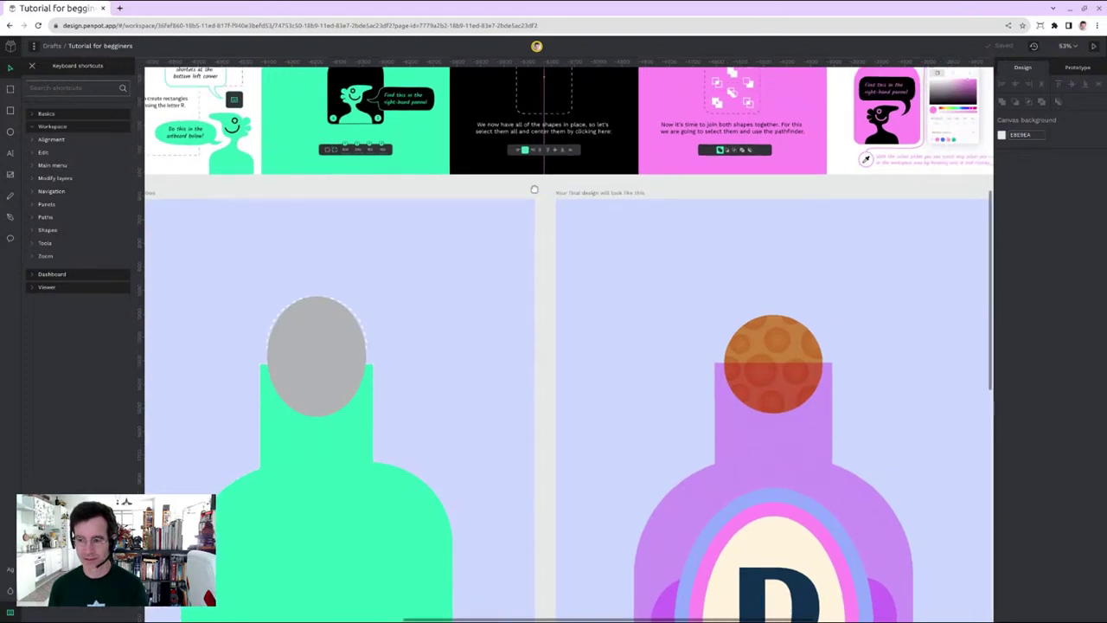
scroll(498, 246, "down", 3)
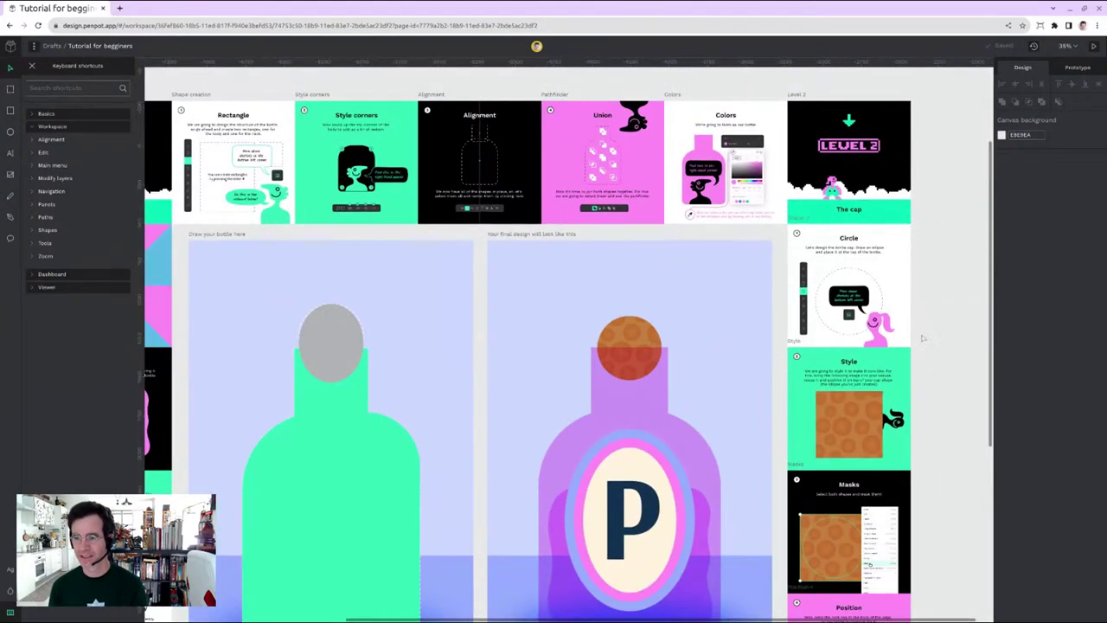
scroll(923, 338, "up", 5)
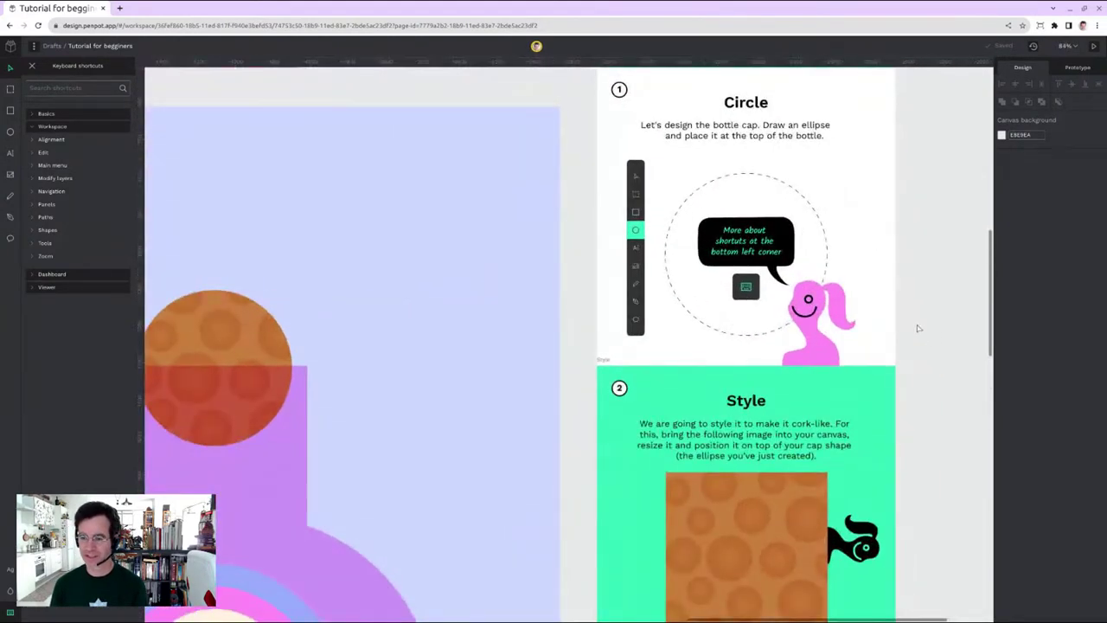
scroll(920, 327, "down", 2)
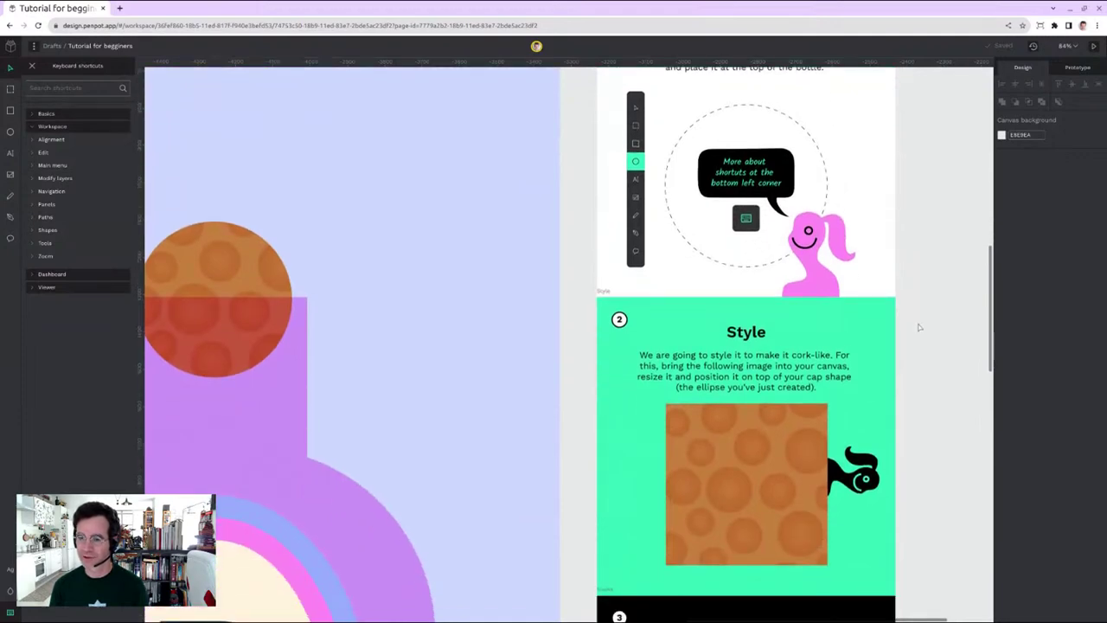
scroll(920, 327, "down", 3)
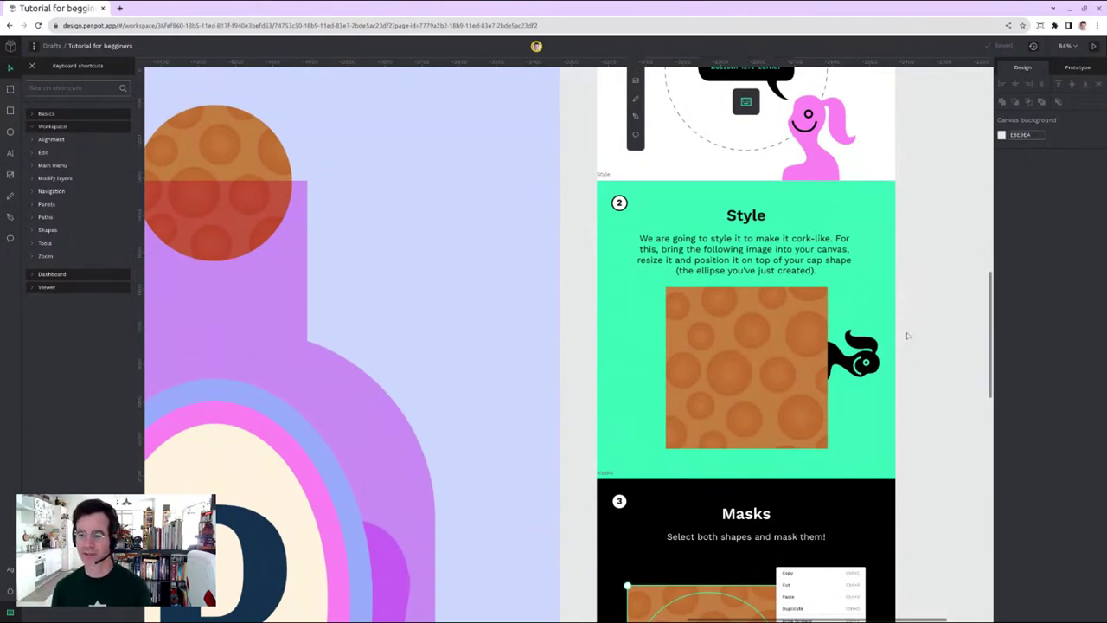
left_click(708, 376)
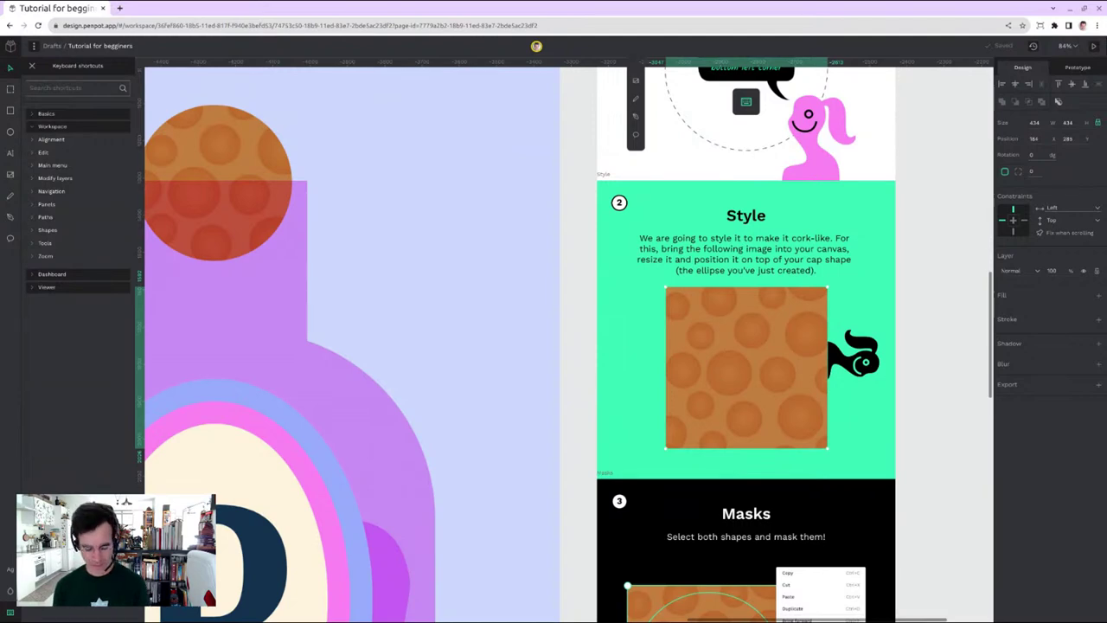
Step: Search the web for "bubbles texture" in a new browser tab and open the preview of the blue water bubbles image
key("ctrl+t")
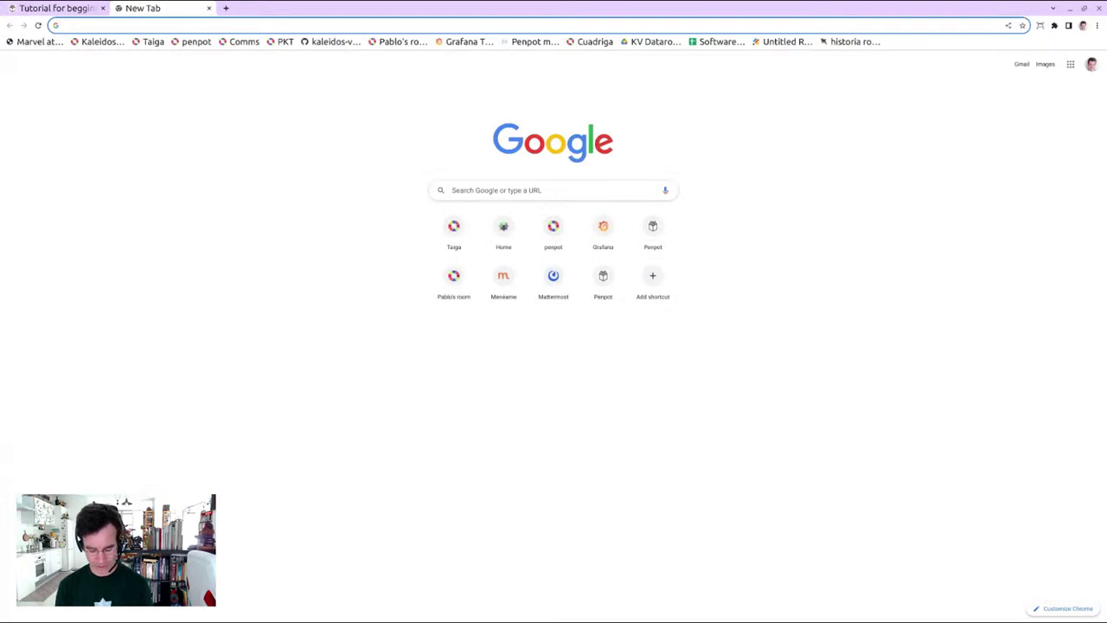
type("bubbles textu")
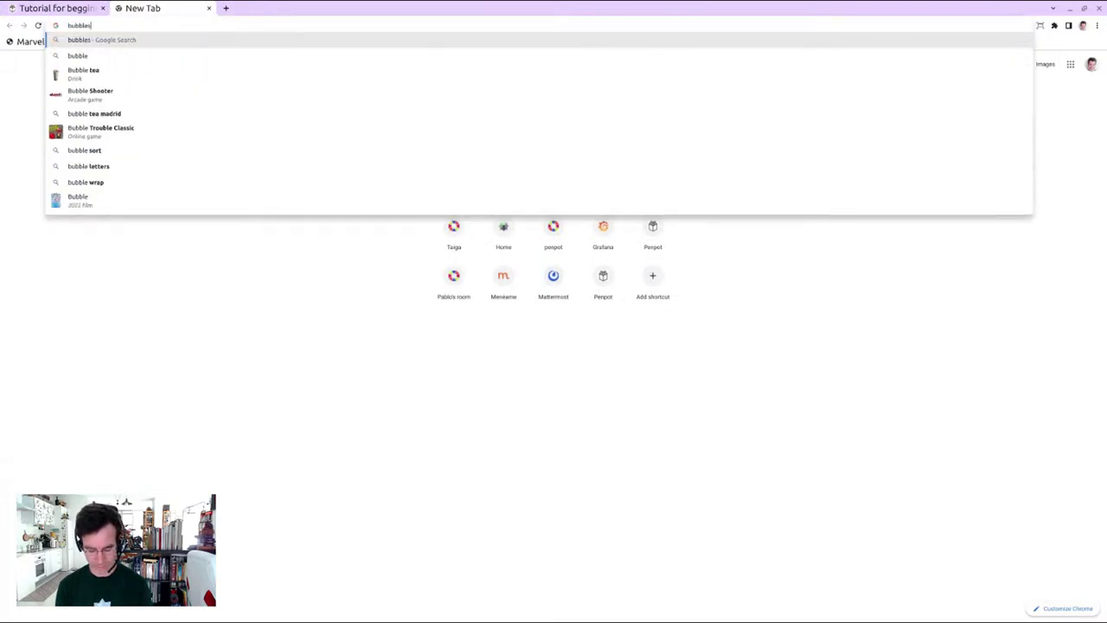
key("Return")
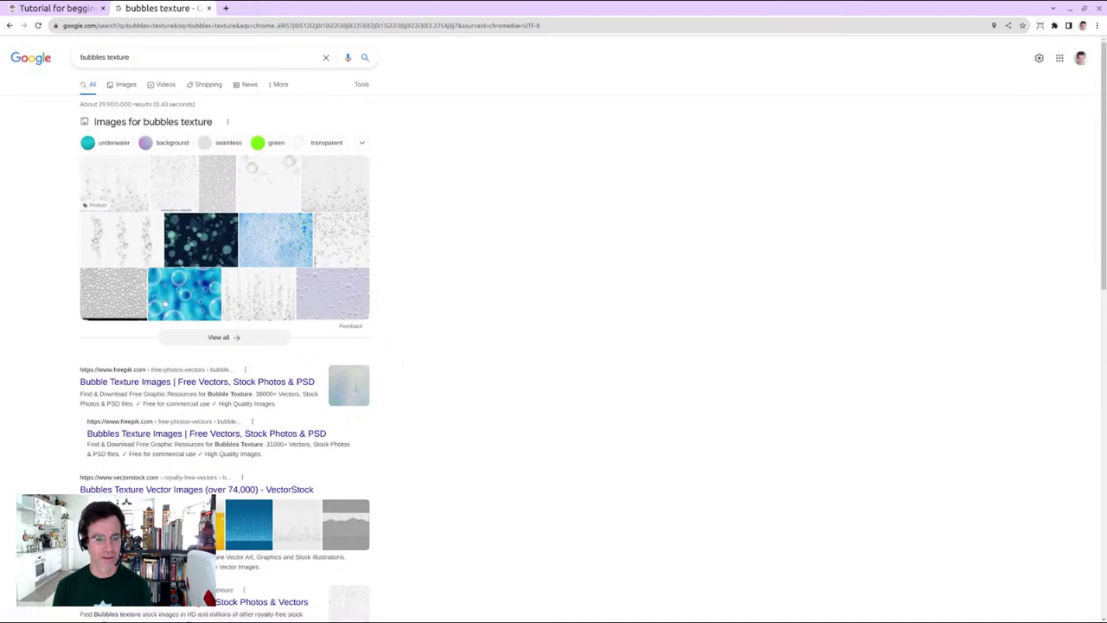
left_click(166, 298)
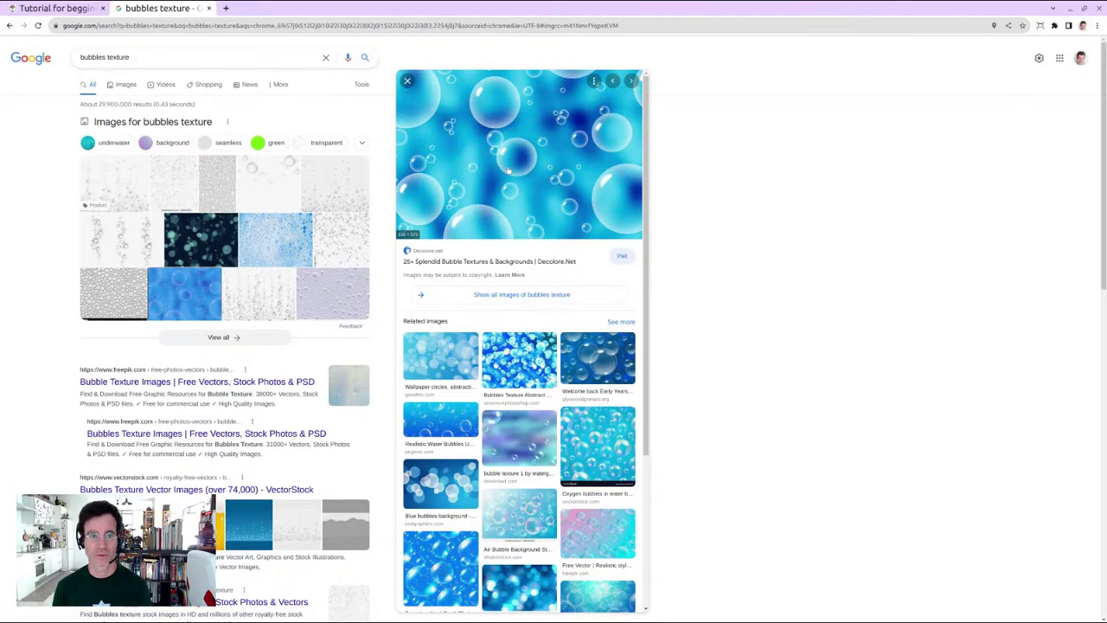
Step: Bring the copied blue bubbles image into the Penpot tutorial file, placing it on the empty canvas beside the Level 2 boards
key("ctrl+shift+Tab")
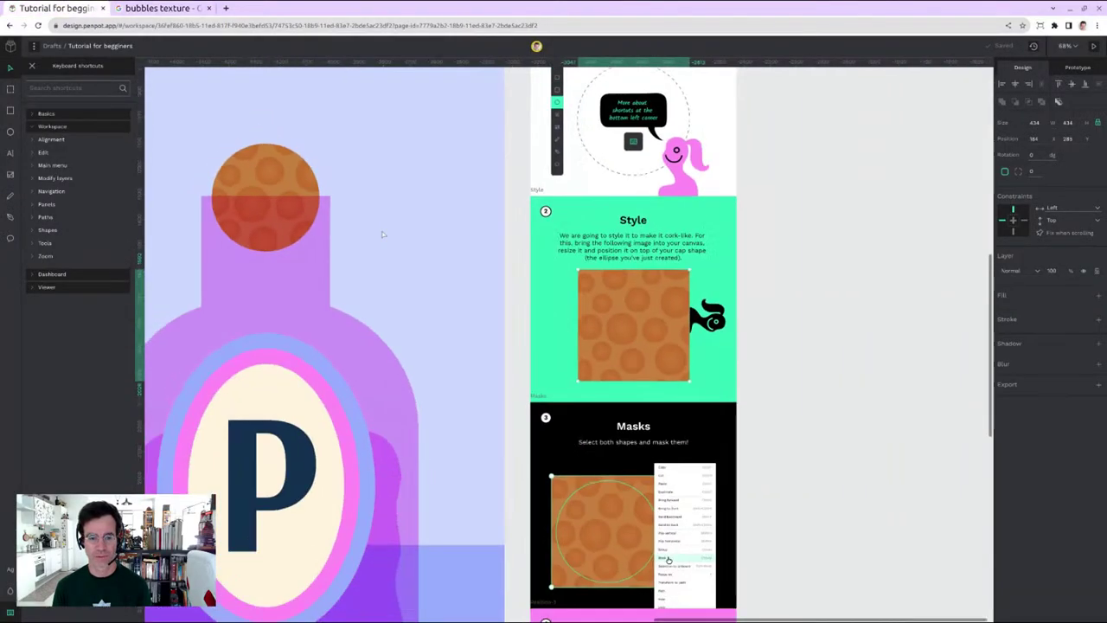
scroll(382, 233, "down", 4)
left_click(625, 224)
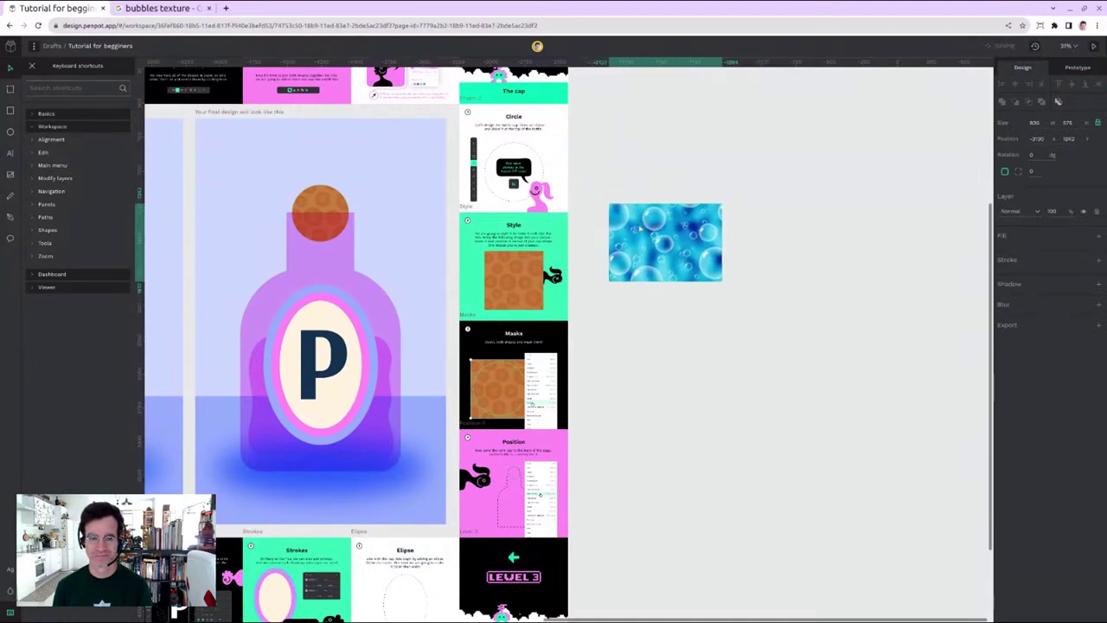
Step: Move the bubbles image onto the "Draw your bottle here" board so that it covers the cap ellipse
key("shift+Left")
left_click_drag(631, 416, 905, 430)
left_click_drag(957, 244, 513, 218)
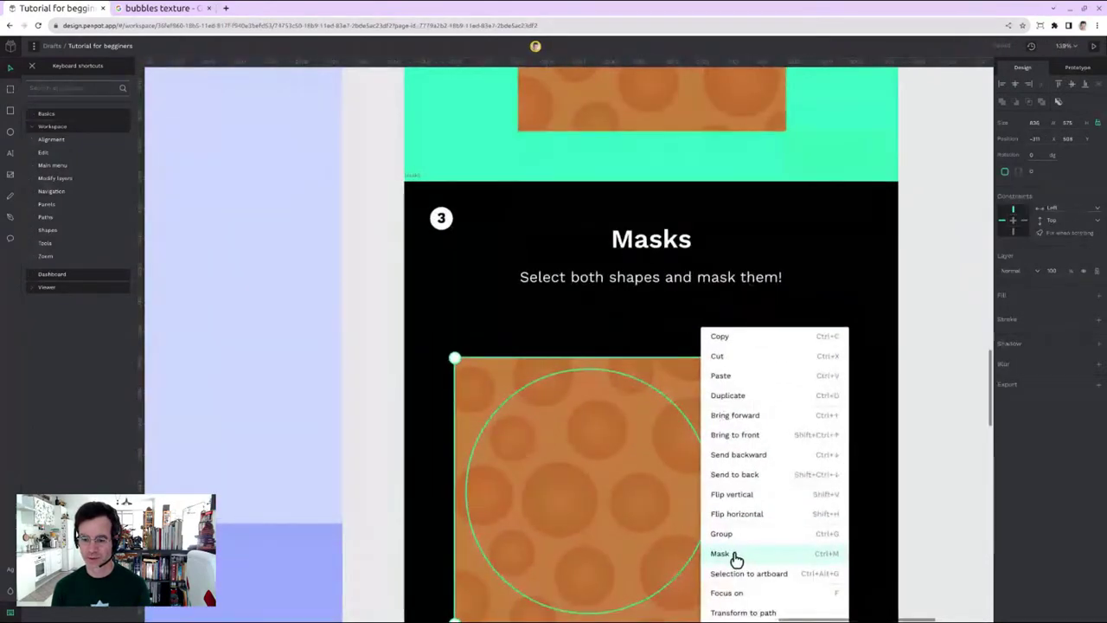
scroll(736, 558, "down", 10)
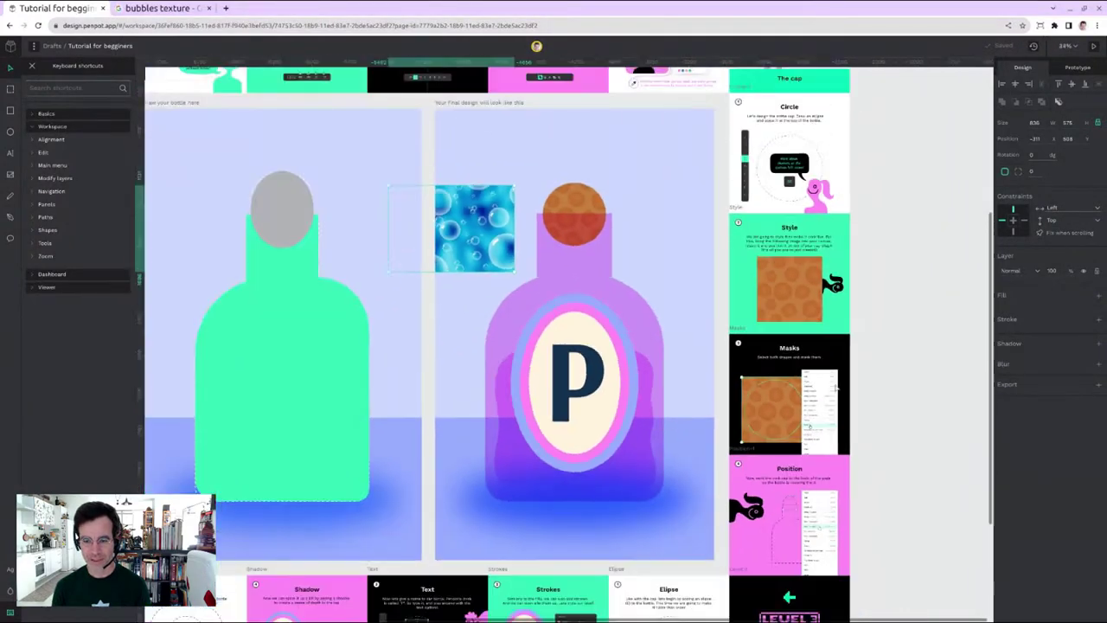
scroll(844, 381, "down", 2)
left_click_drag(533, 264, 399, 248)
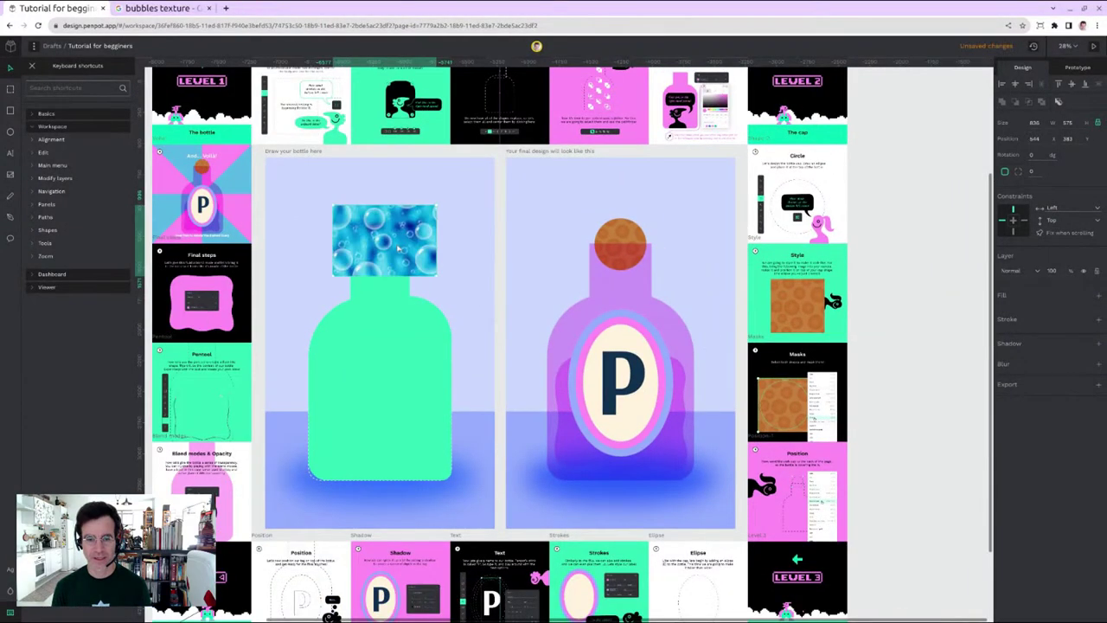
Step: Close the keyboard shortcuts list, select the bubbles image together with the cap ellipse beneath it, and mask them
scroll(397, 248, "up", 2)
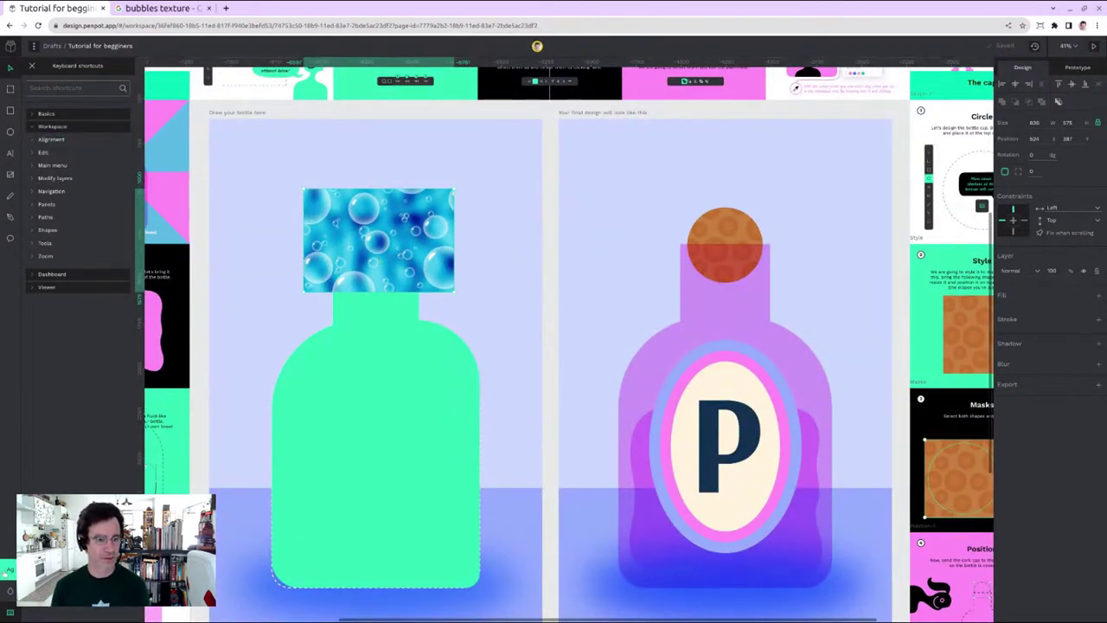
left_click(32, 67)
left_click(69, 231, "shift")
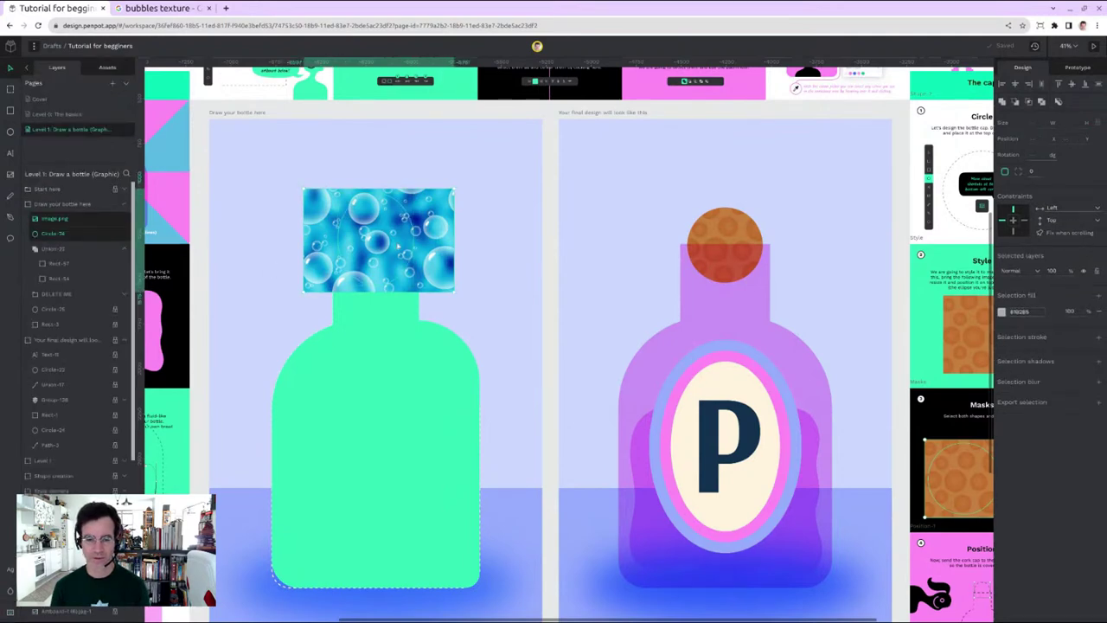
right_click(386, 235)
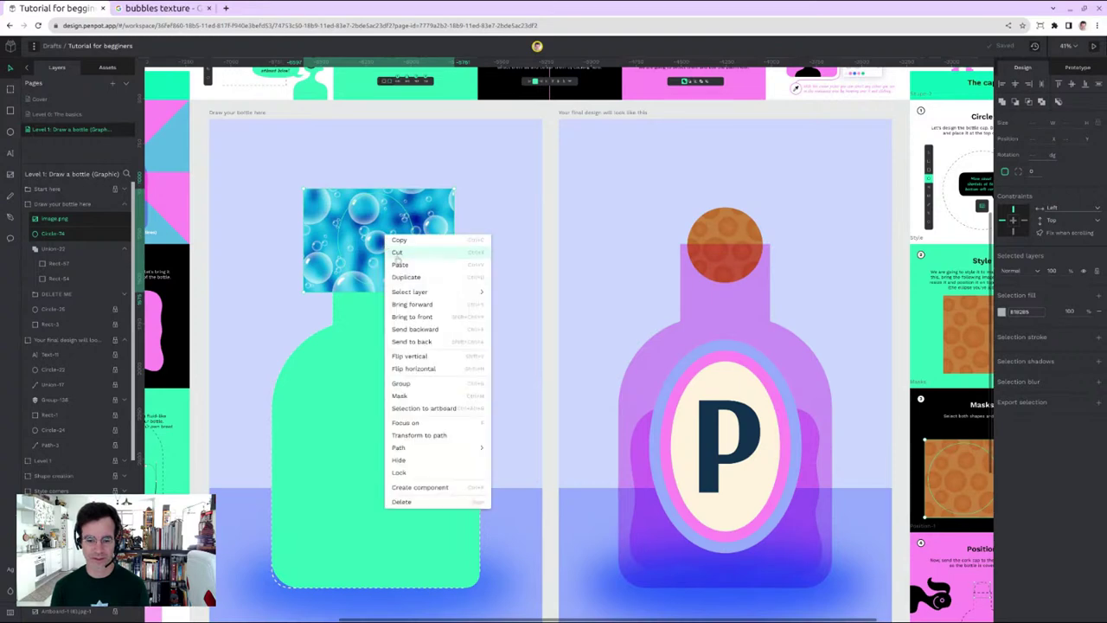
left_click(427, 398)
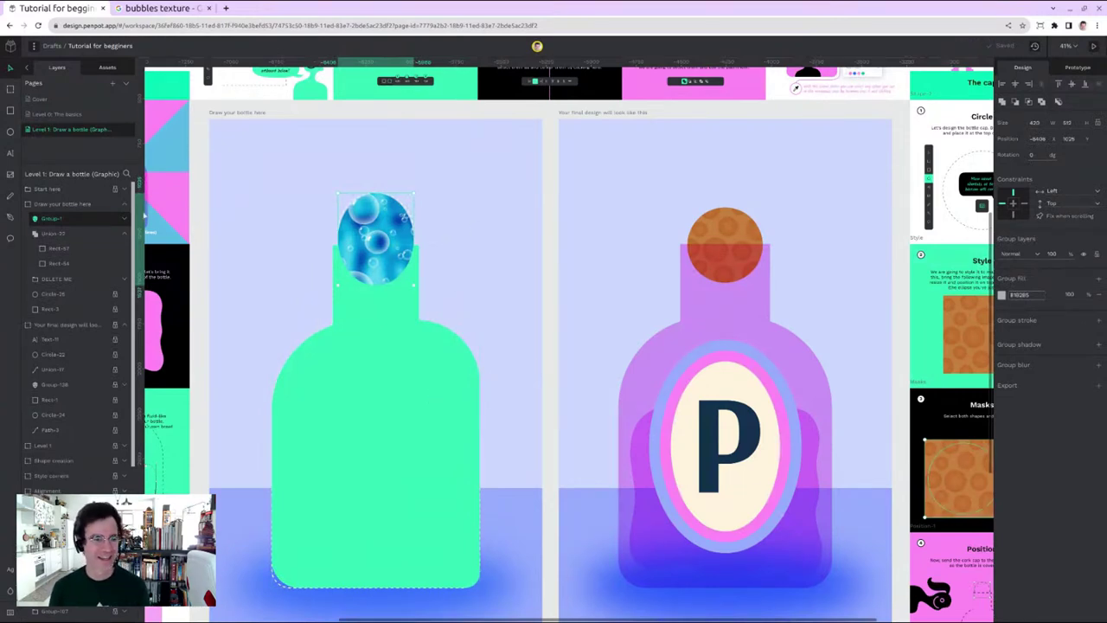
Step: Resize the bubbles image inside the mask group to about 790 wide and 544 high, and reposition it within the cap
left_click(35, 218)
left_click(86, 234)
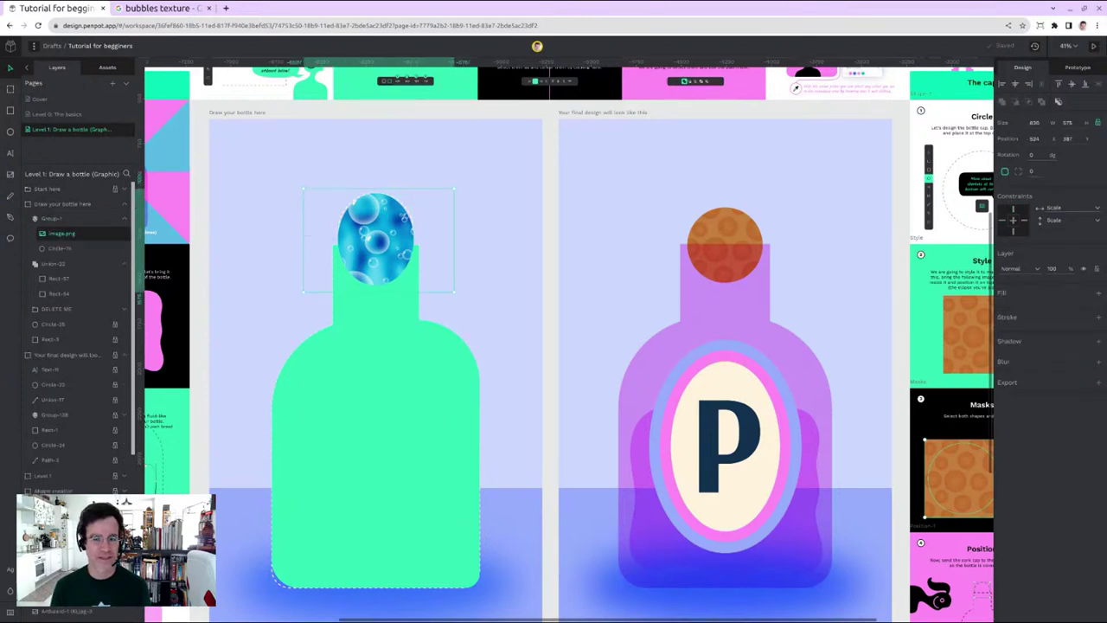
left_click_drag(452, 187, 430, 205)
mouse_move(378, 232)
left_mouse_down()
mouse_move(382, 222)
mouse_move(381, 249)
left_mouse_up()
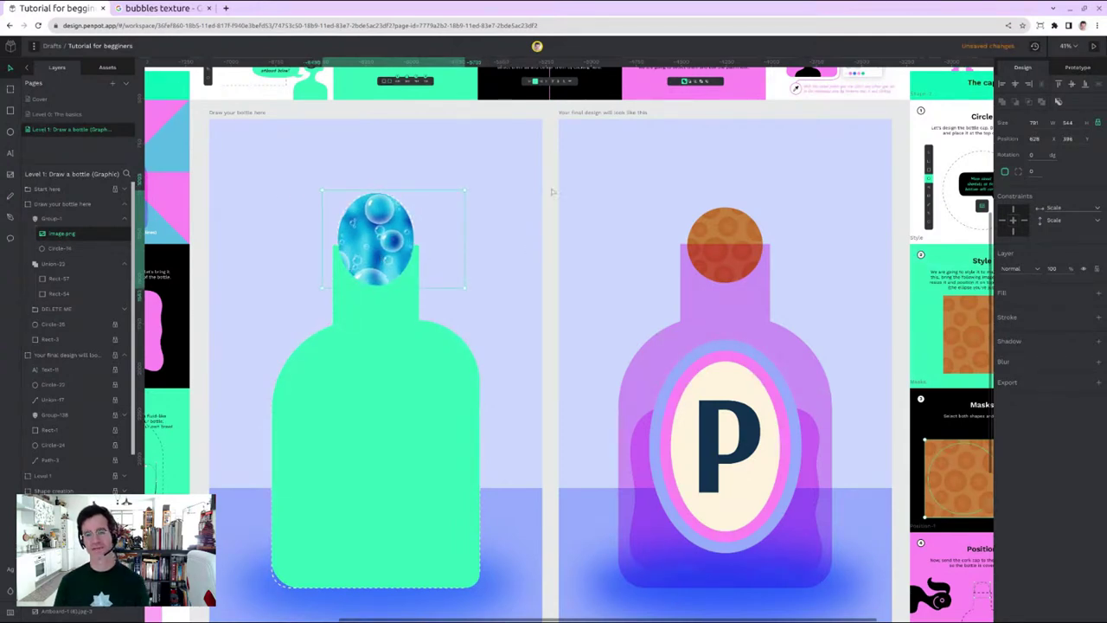
left_click(535, 112)
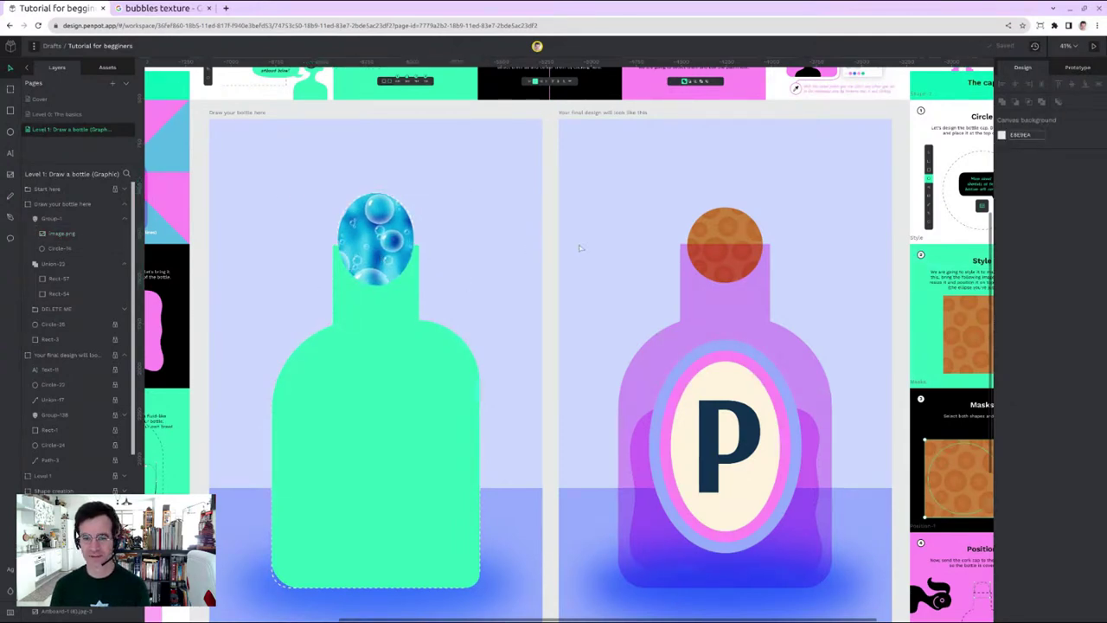
Step: Read Level 2's "Position" instructions about the stacking order of the cap and the bottle
scroll(580, 248, "down", 5)
scroll(580, 248, "up", 2)
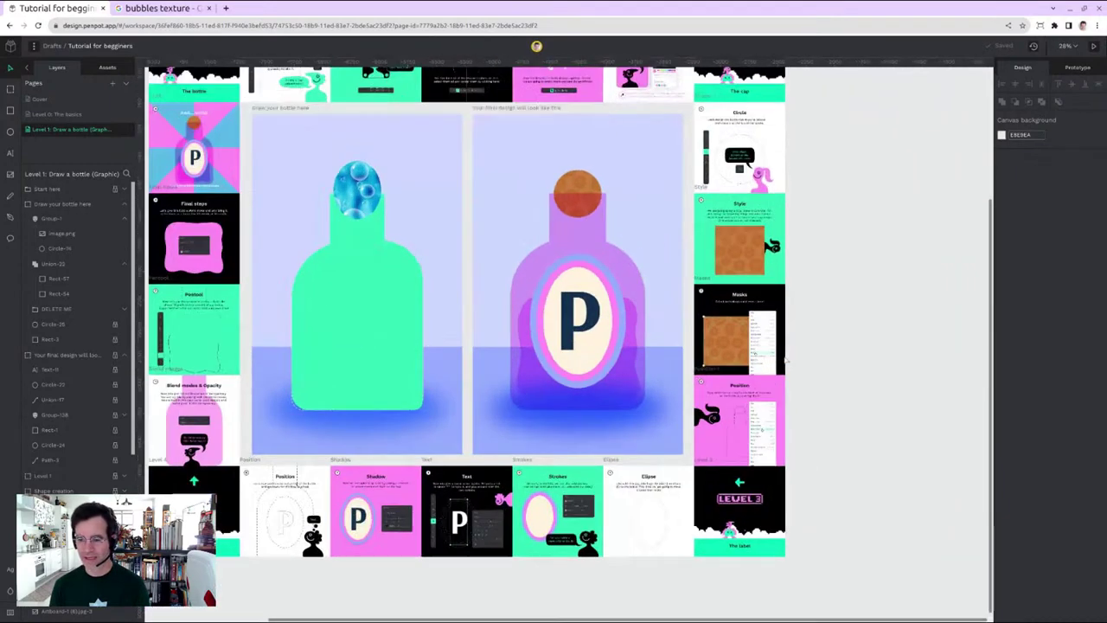
scroll(786, 362, "up", 5)
scroll(813, 301, "down", 2)
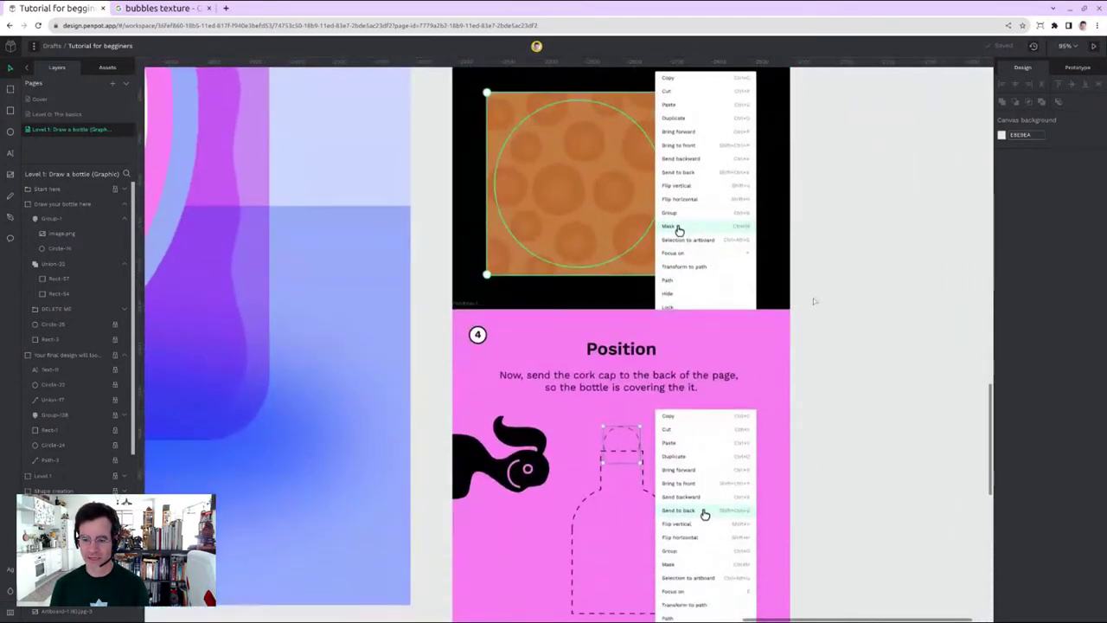
scroll(813, 301, "down", 2)
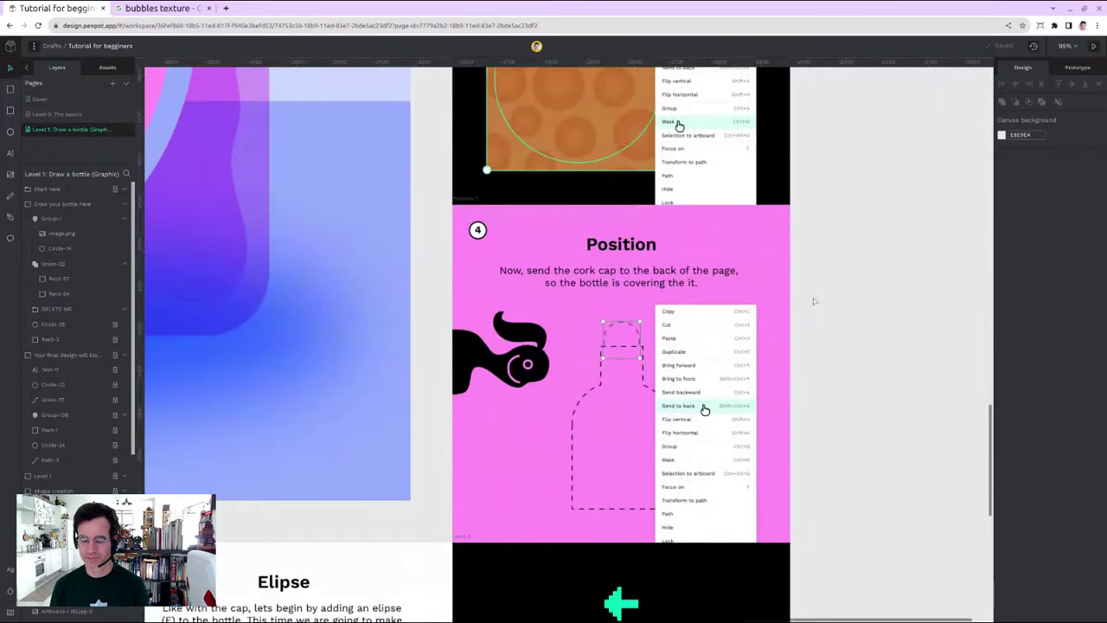
scroll(705, 409, "up", 3)
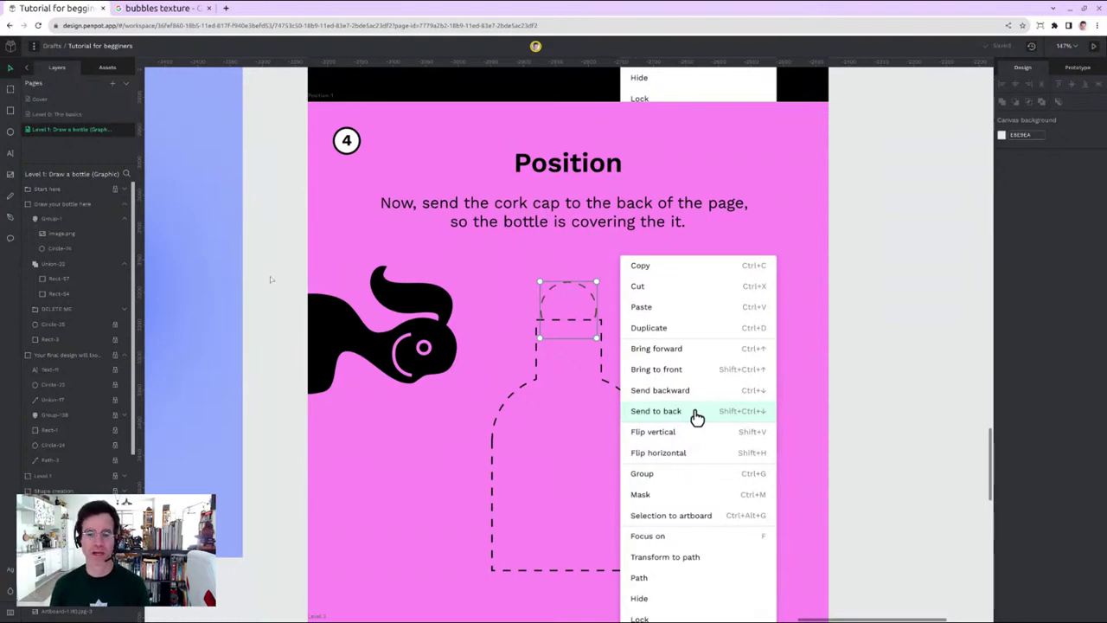
scroll(270, 278, "down", 5)
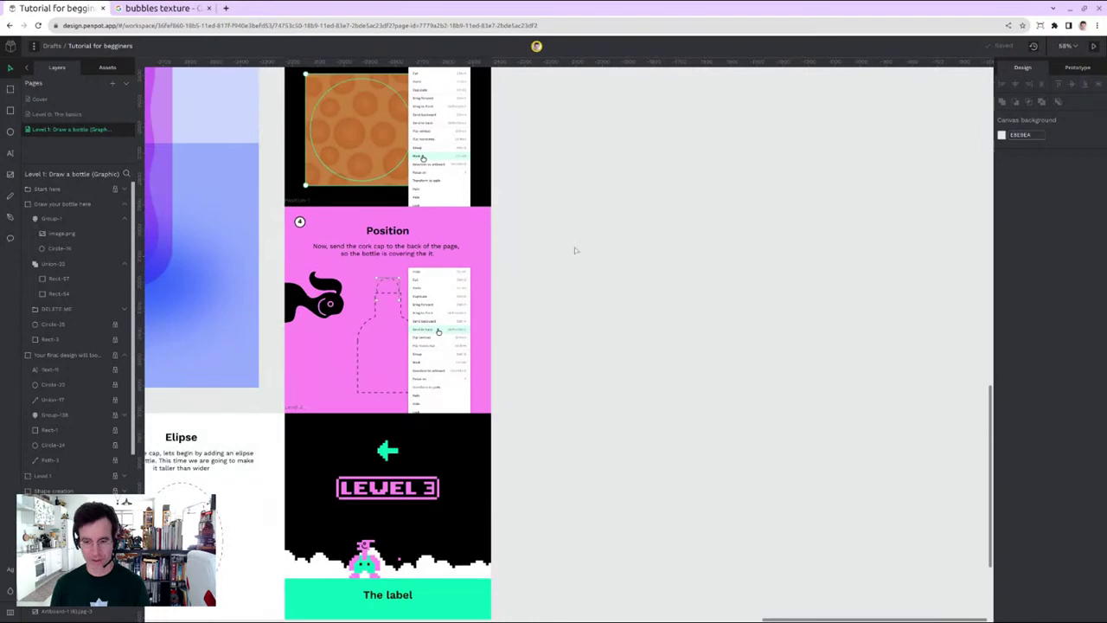
Step: Move the masked cap group below the united bottle shape in the layer order, so that the bottle covers it
scroll(556, 246, "left", 8)
scroll(426, 277, "up", 1)
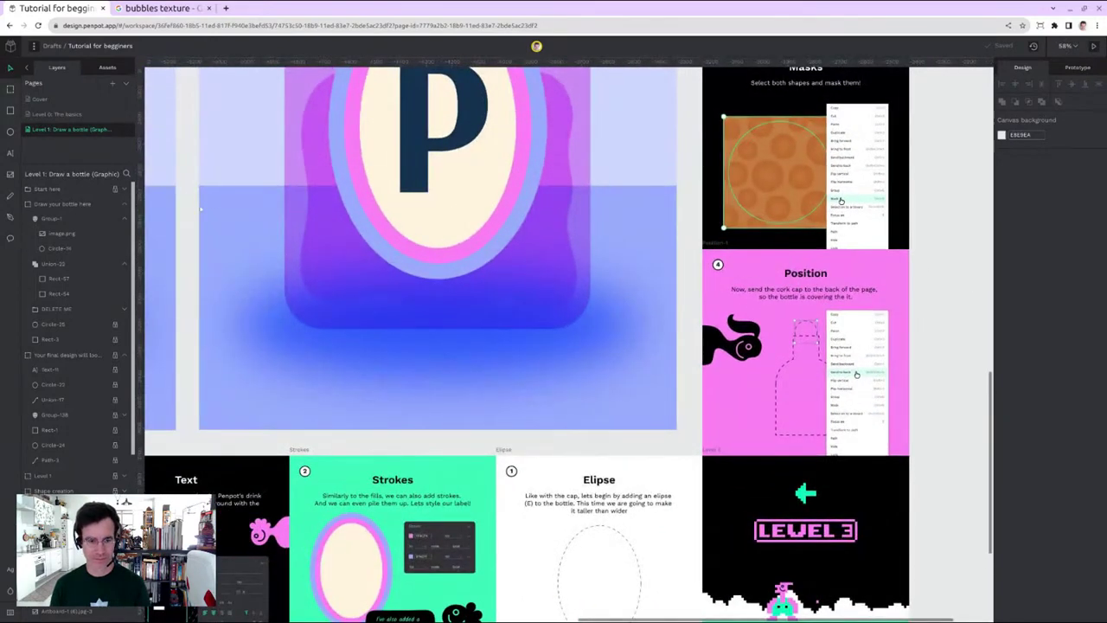
scroll(505, 389, "up", 5)
scroll(504, 388, "left", 15)
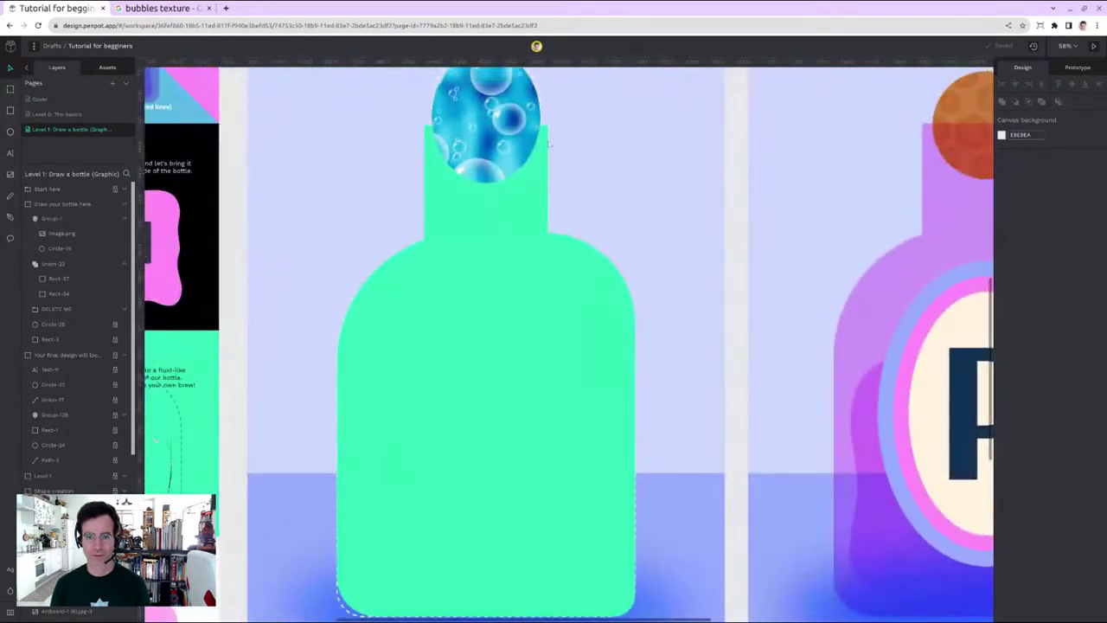
left_click(66, 220)
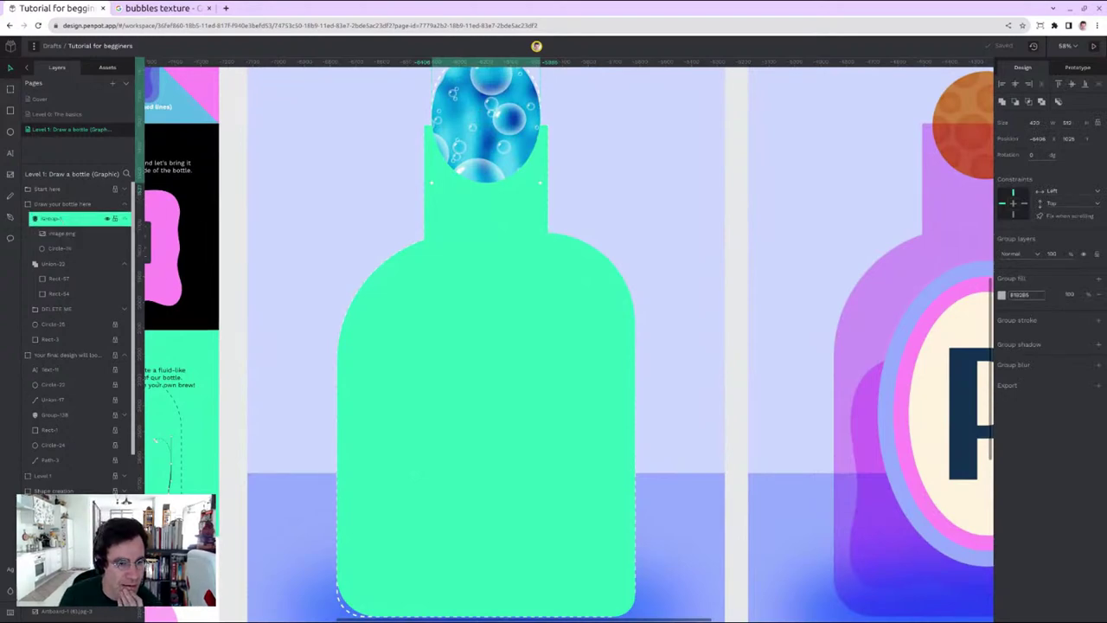
left_click_drag(63, 220, 65, 303)
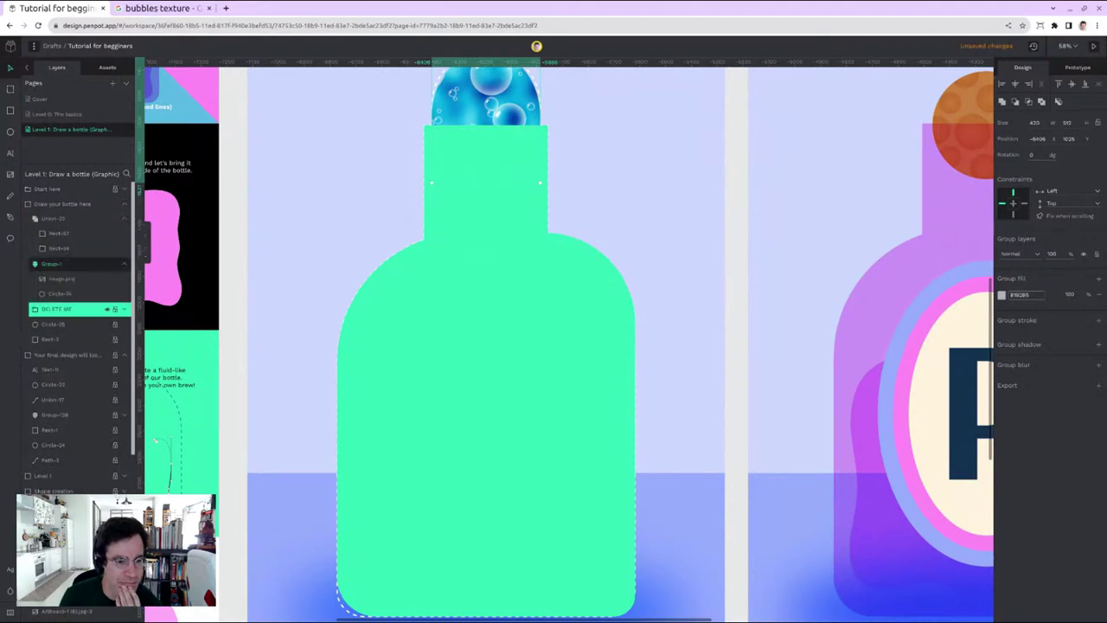
Step: Deselect the masked cap and read Level 3's "Elipse" instructions for adding the label shape
left_click(63, 219)
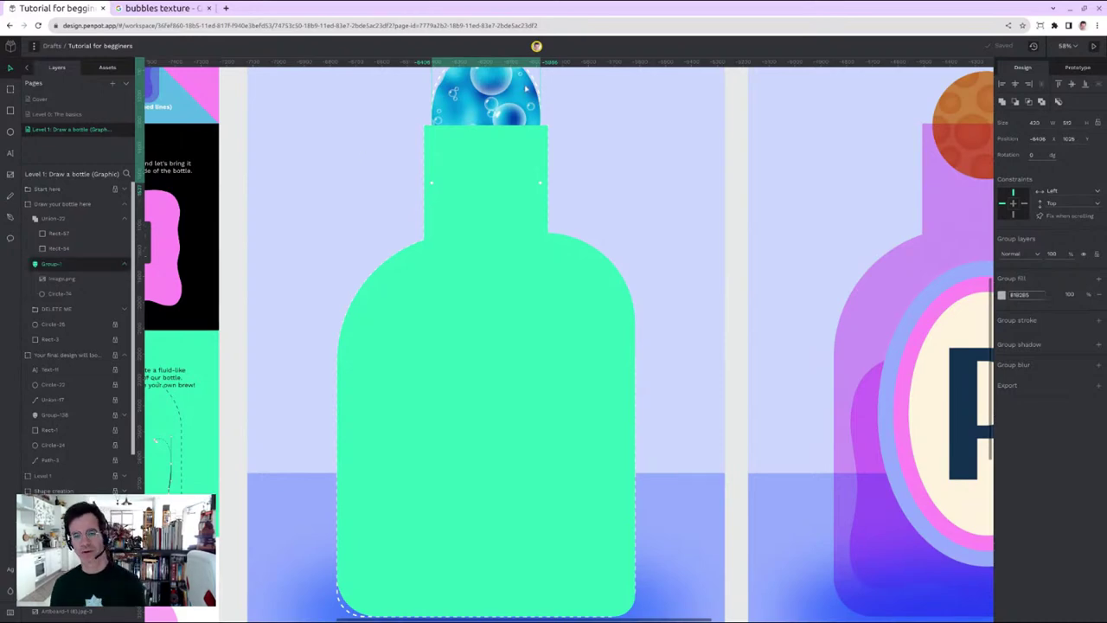
left_click(228, 192)
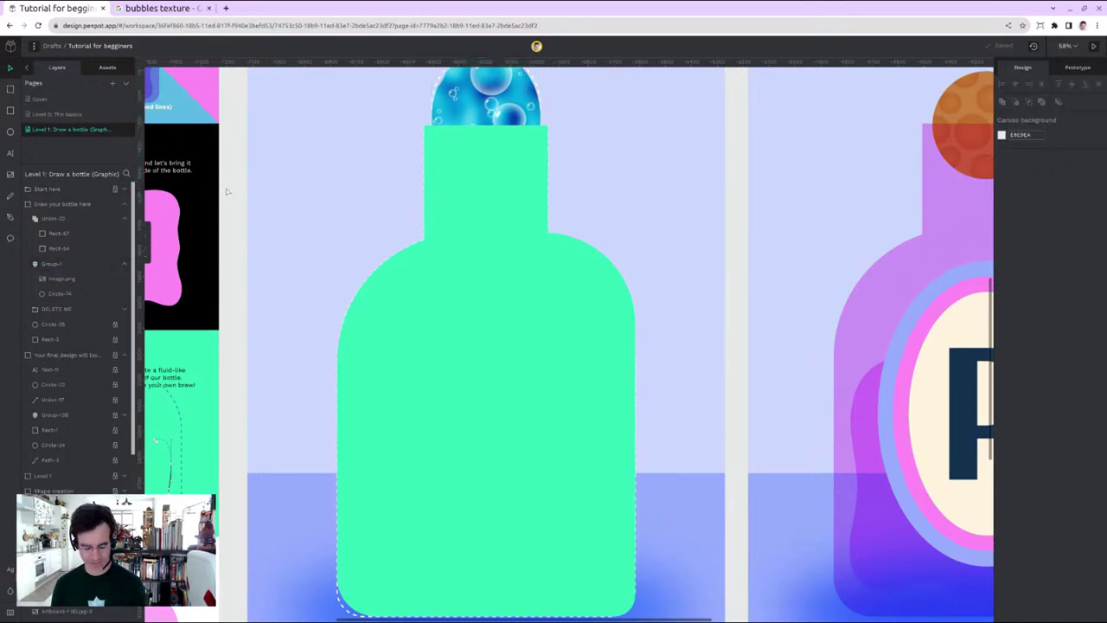
key("shift+1")
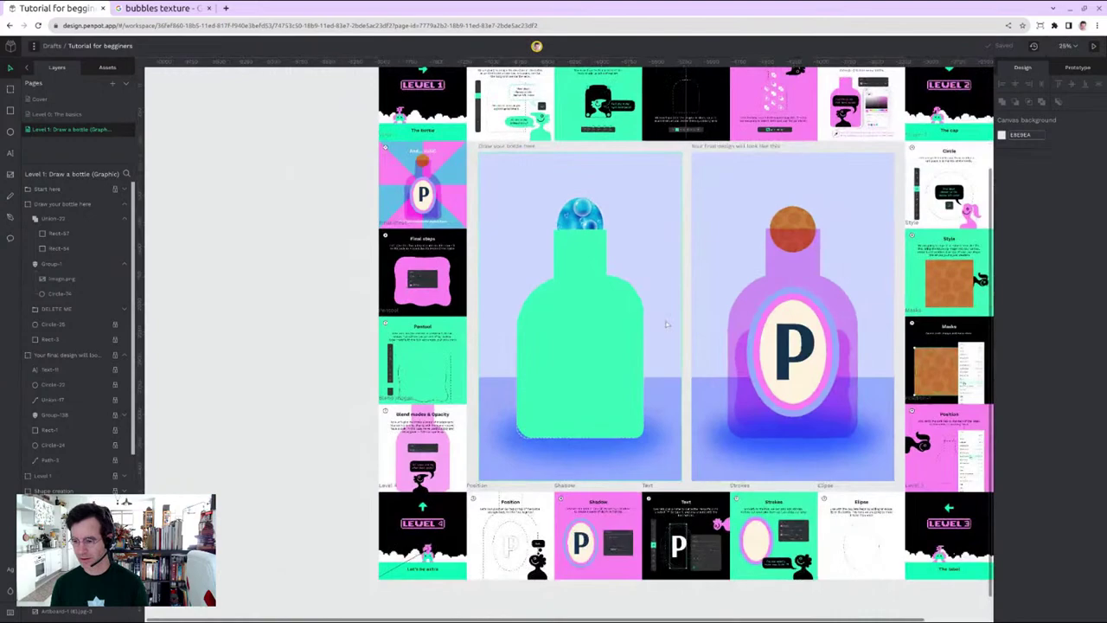
scroll(984, 480, "up", 10, "ctrl")
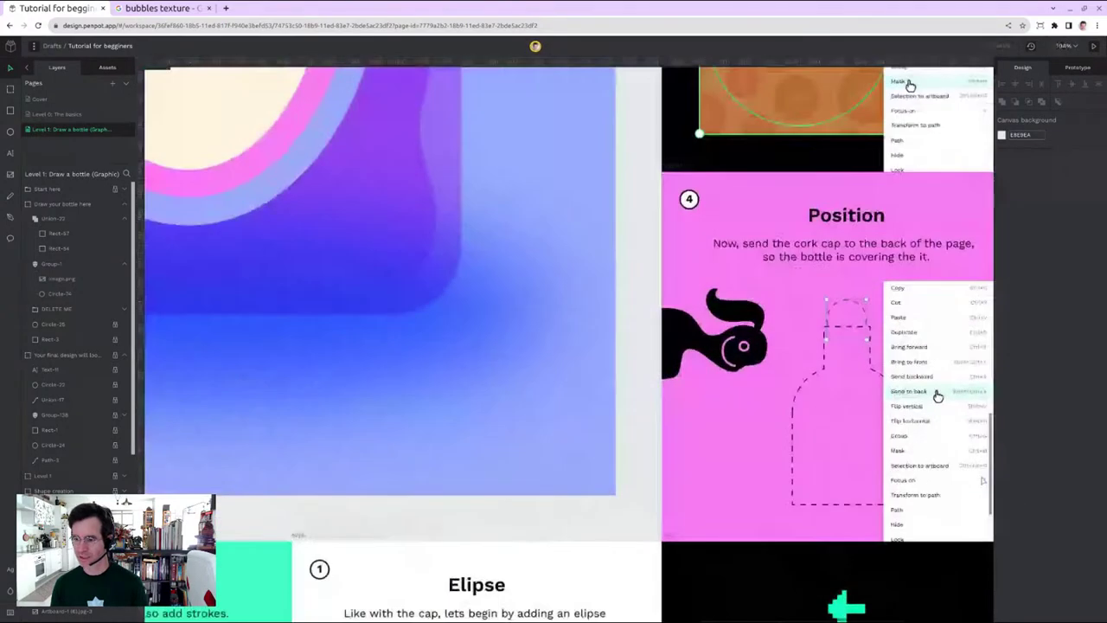
scroll(984, 480, "down", 5, "ctrl")
scroll(963, 560, "down", 3)
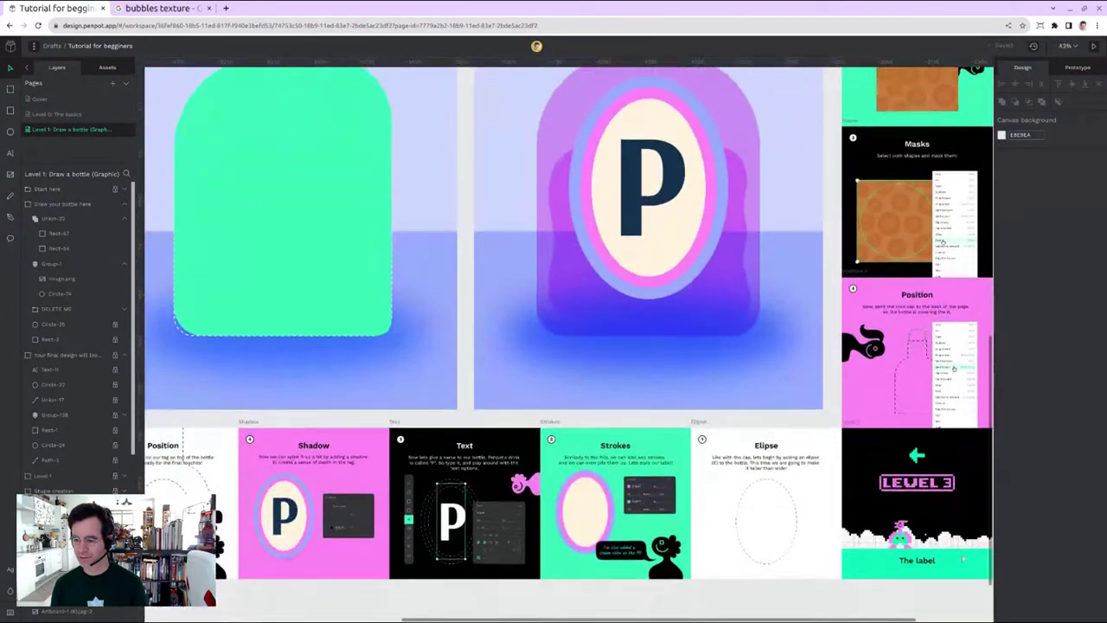
scroll(963, 560, "up", 5, "ctrl")
scroll(963, 560, "down", 5, "ctrl")
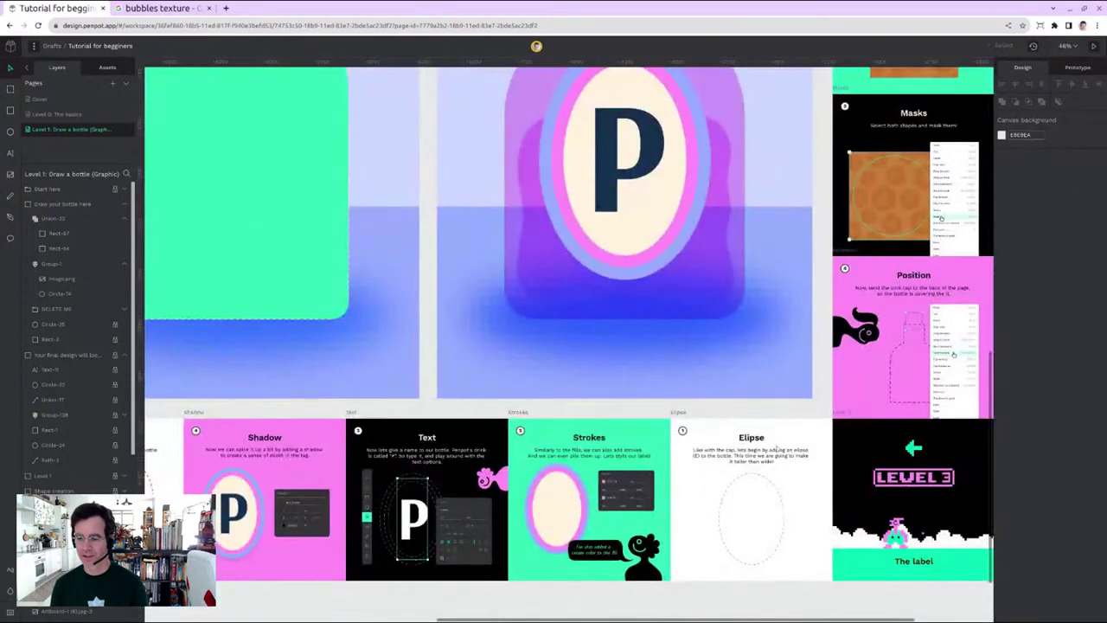
scroll(779, 543, "up", 5, "ctrl")
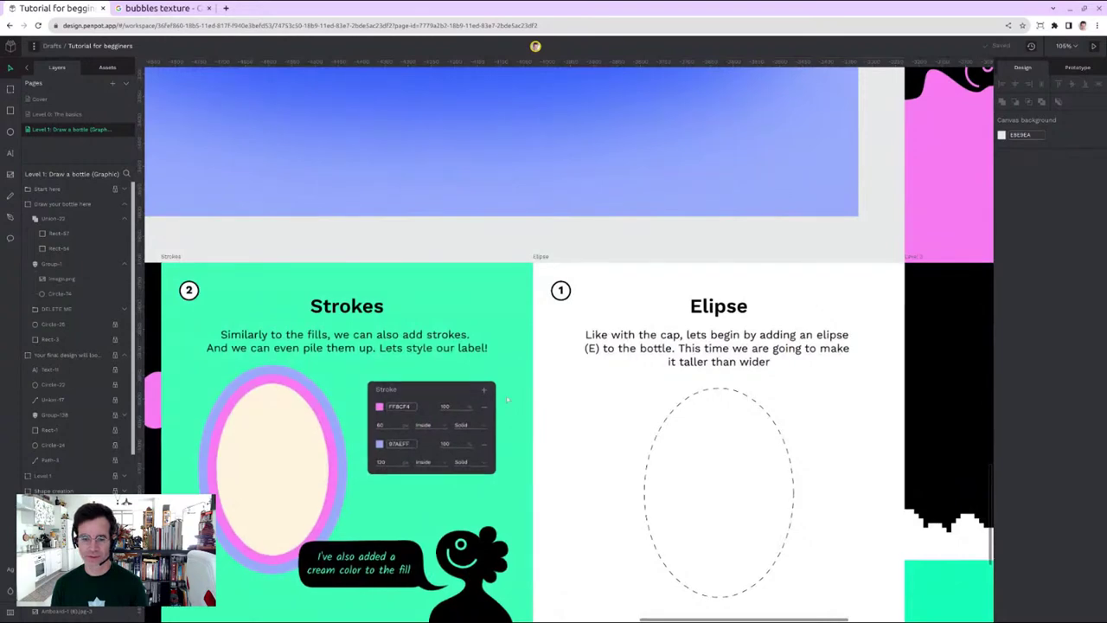
scroll(291, 340, "down", 5, "ctrl")
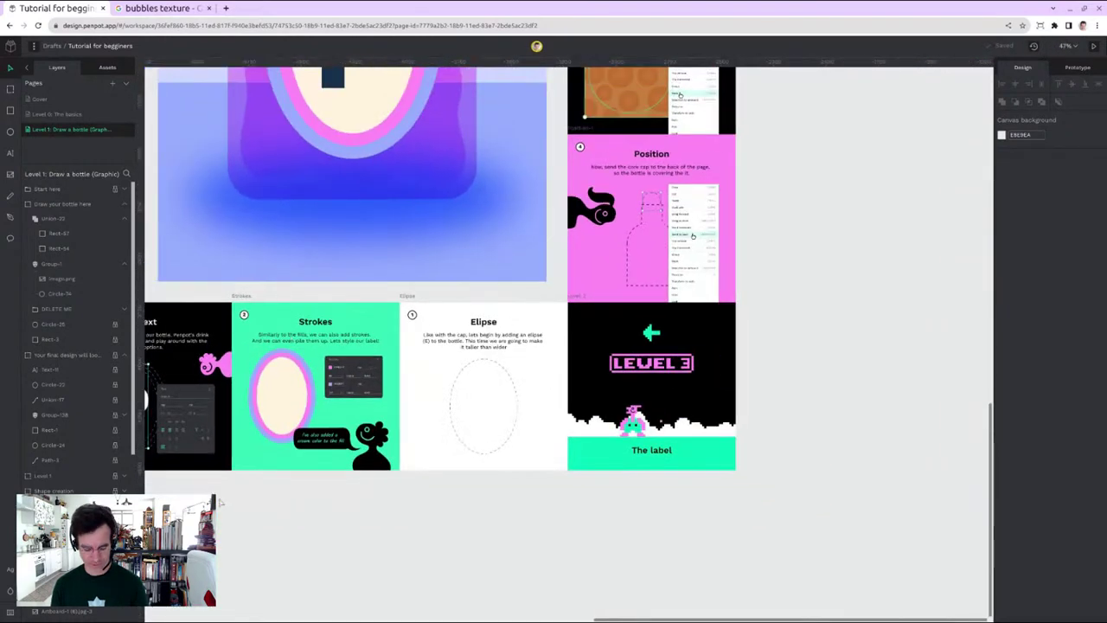
scroll(501, 344, "up", 5, "ctrl")
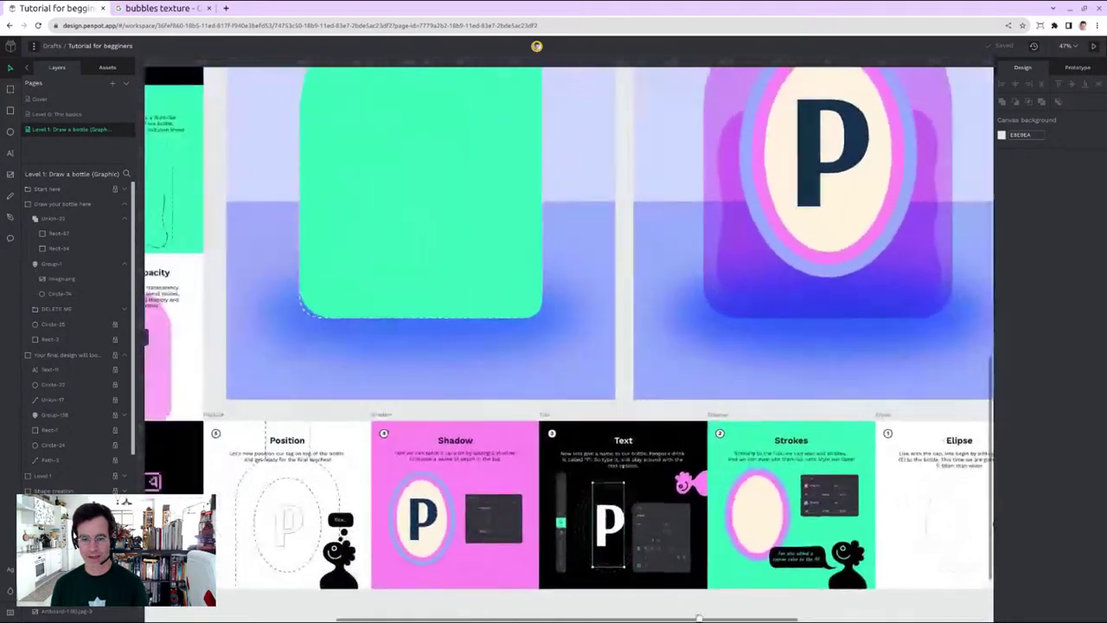
Step: Draw a tall ellipse about 814 wide and 1290 high on the bottle's body and centre it horizontally with the bottle
scroll(501, 344, "up", 5)
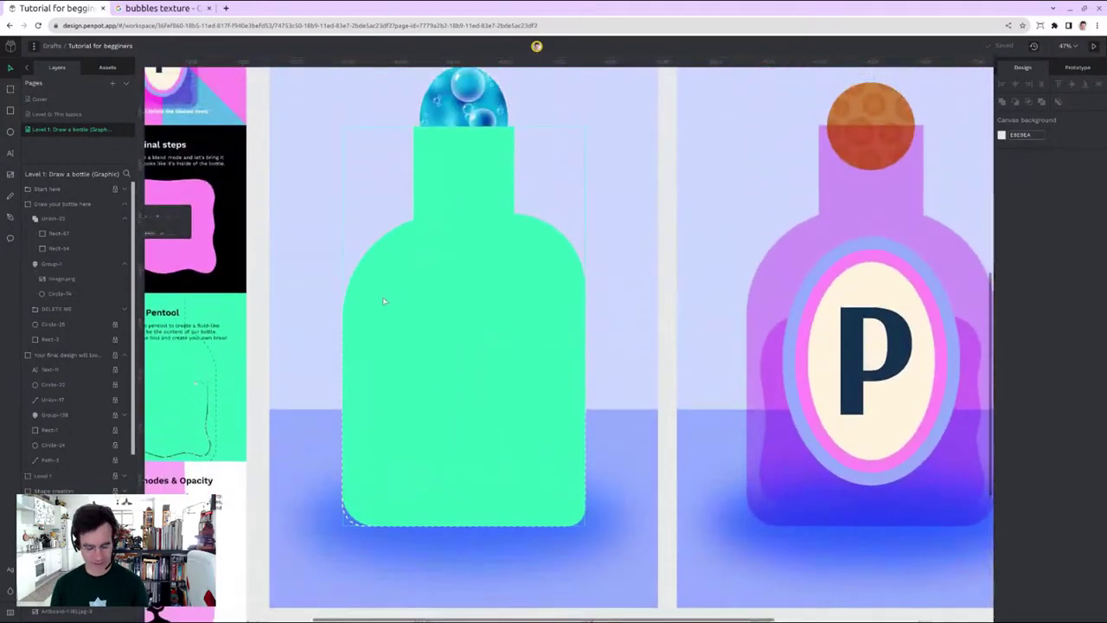
key("e")
mouse_move(385, 244)
left_mouse_down()
mouse_move(489, 482)
mouse_move(539, 531)
mouse_move(543, 512)
mouse_move(571, 508)
mouse_move(559, 512)
left_mouse_up()
left_click(460, 195, "shift")
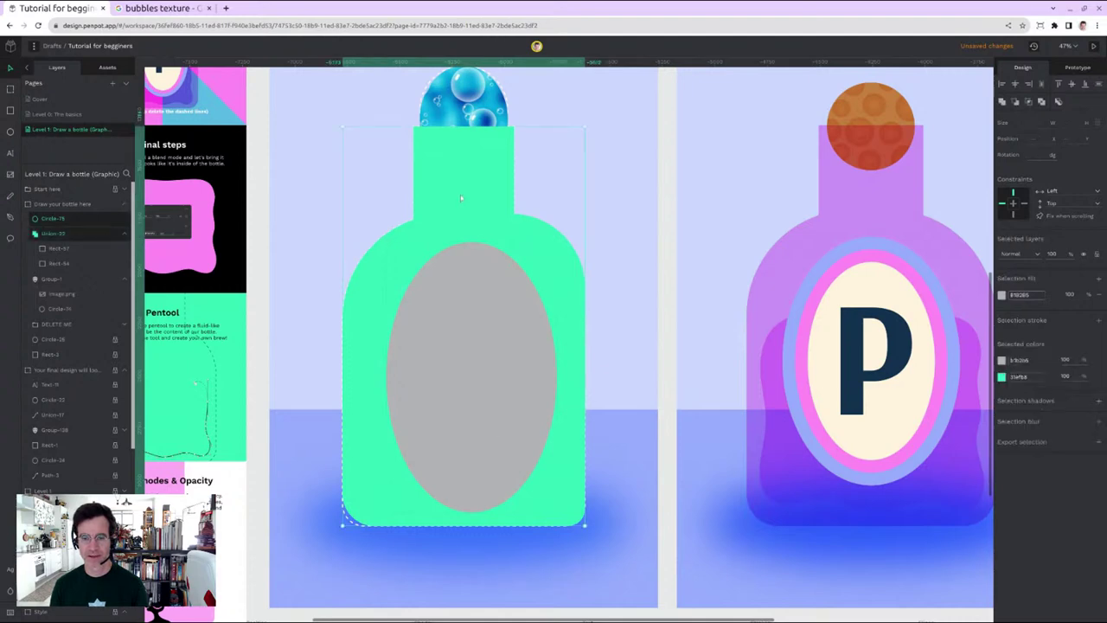
left_click(1016, 84)
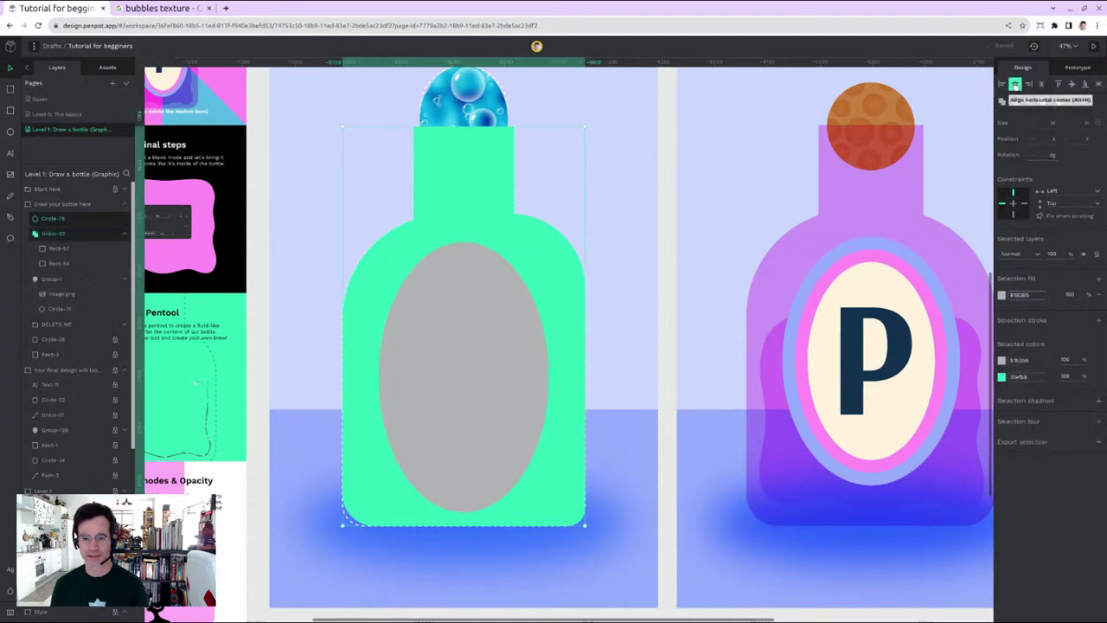
Step: Select the new label ellipse and examine Level 3's "Strokes" card for the stroke colours, widths and alignment
left_click(495, 284)
scroll(682, 395, "down", 5)
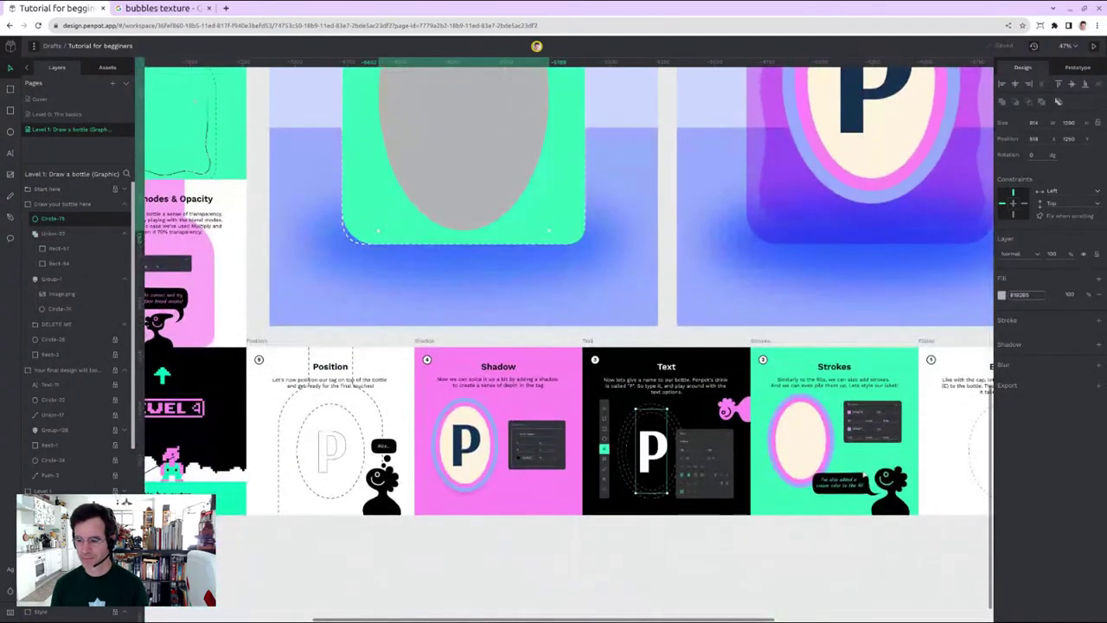
scroll(919, 475, "up", 6)
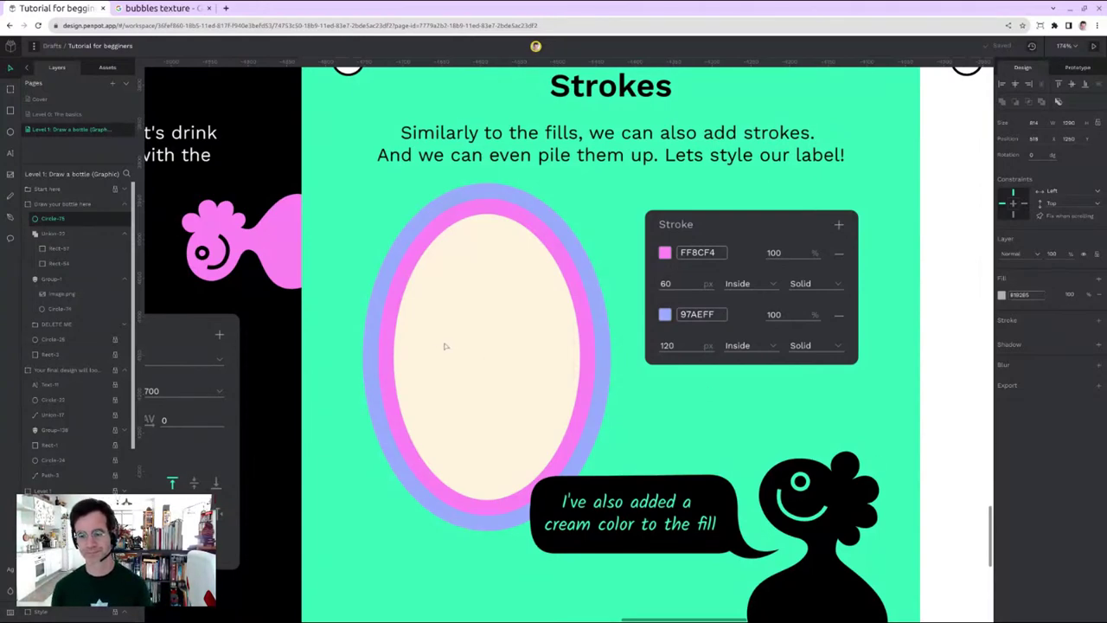
scroll(282, 280, "down", 5)
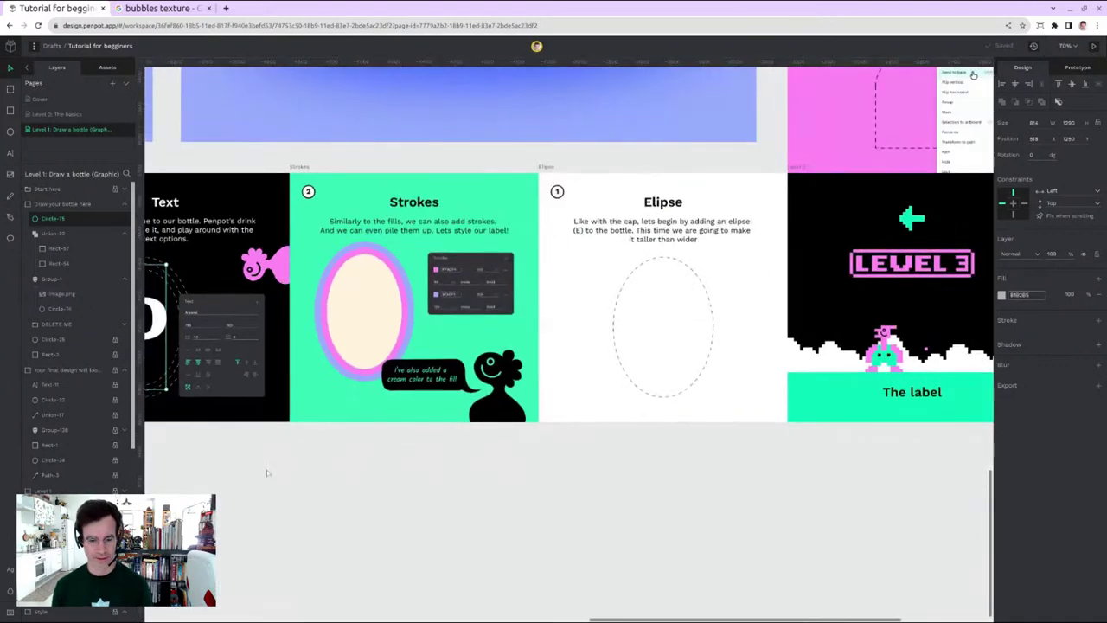
scroll(303, 458, "left", 5)
scroll(303, 459, "up", 5)
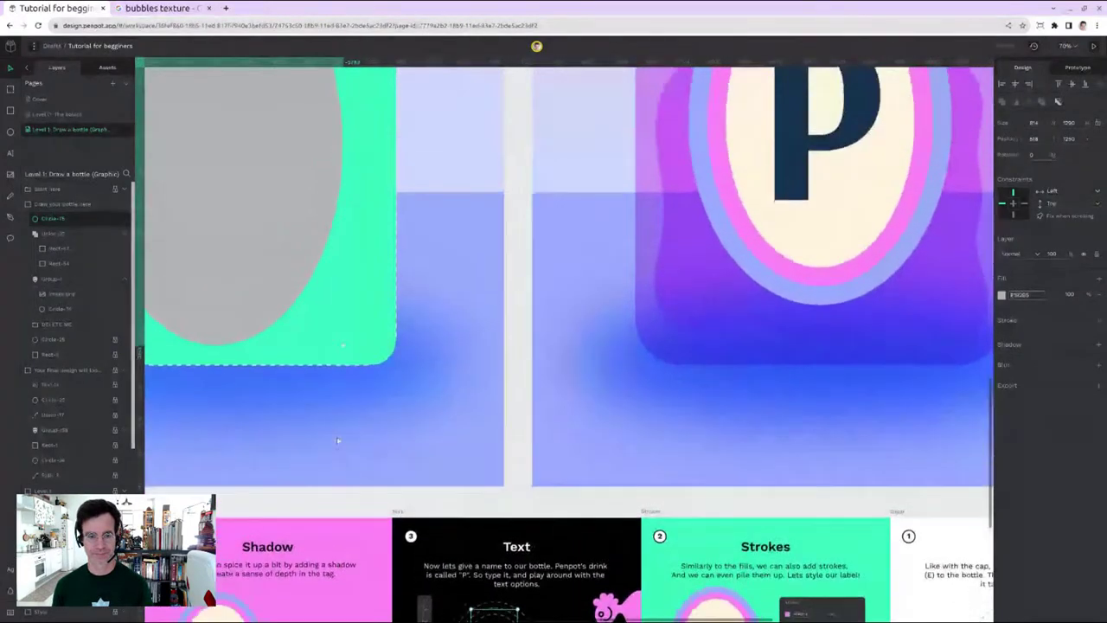
scroll(338, 441, "up", 3)
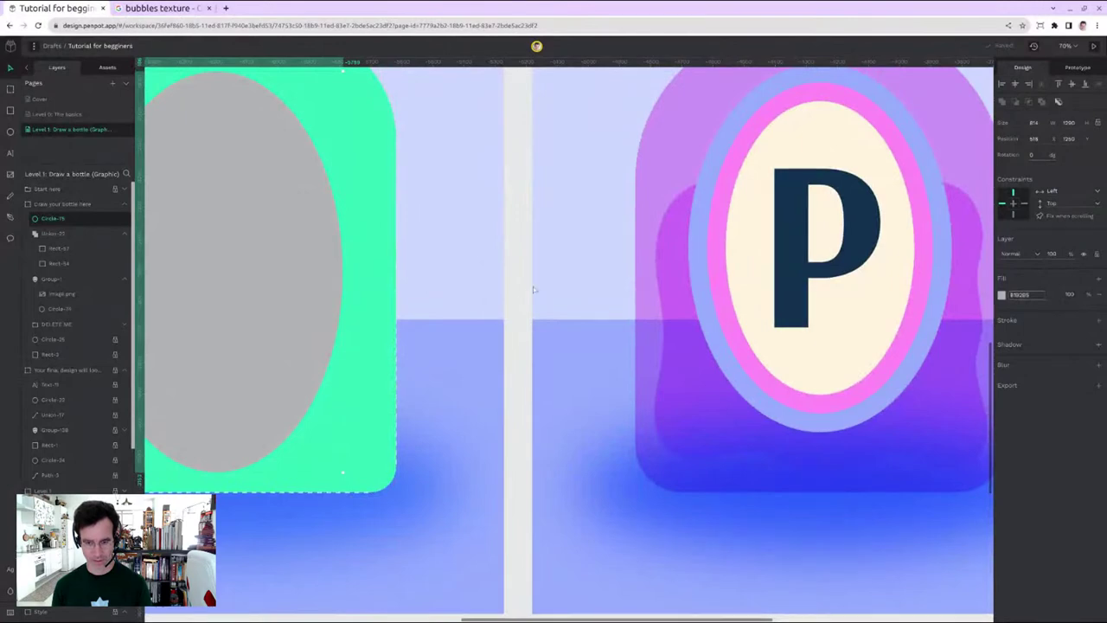
scroll(522, 291, "down", 6)
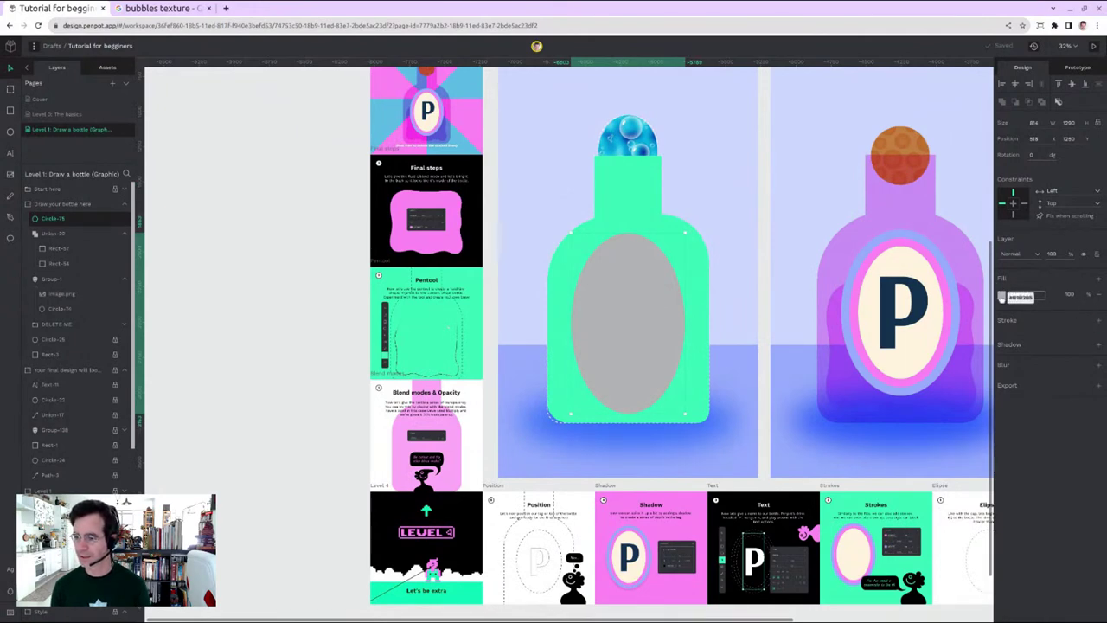
Step: Fill the label ellipse with the cream colour sampled from the finished design's label
left_click(1002, 296)
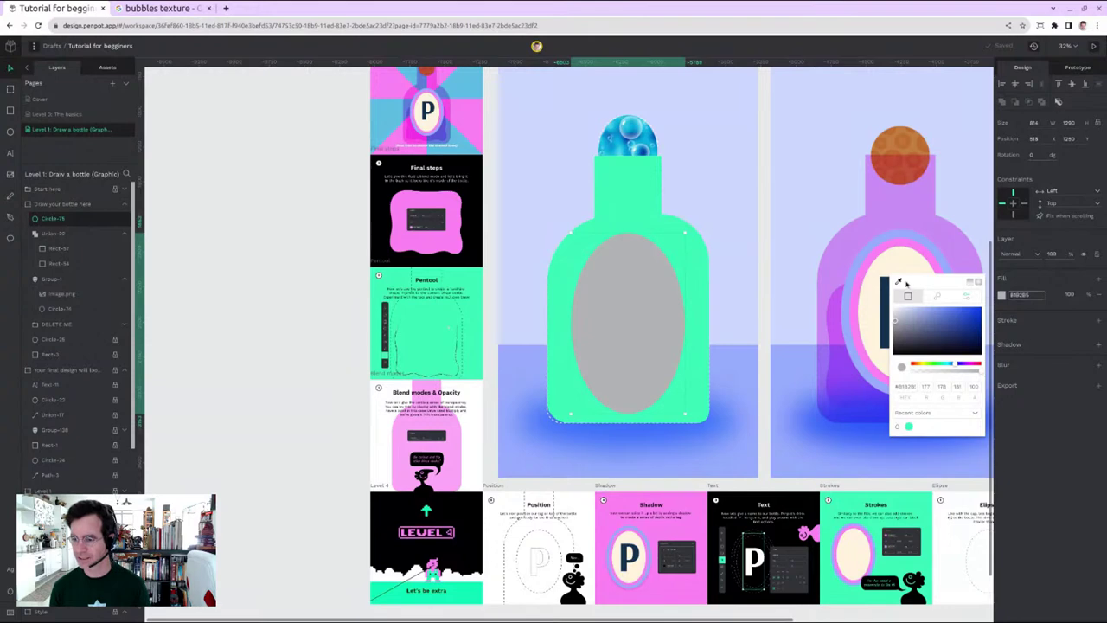
left_click(898, 282)
left_click(902, 253)
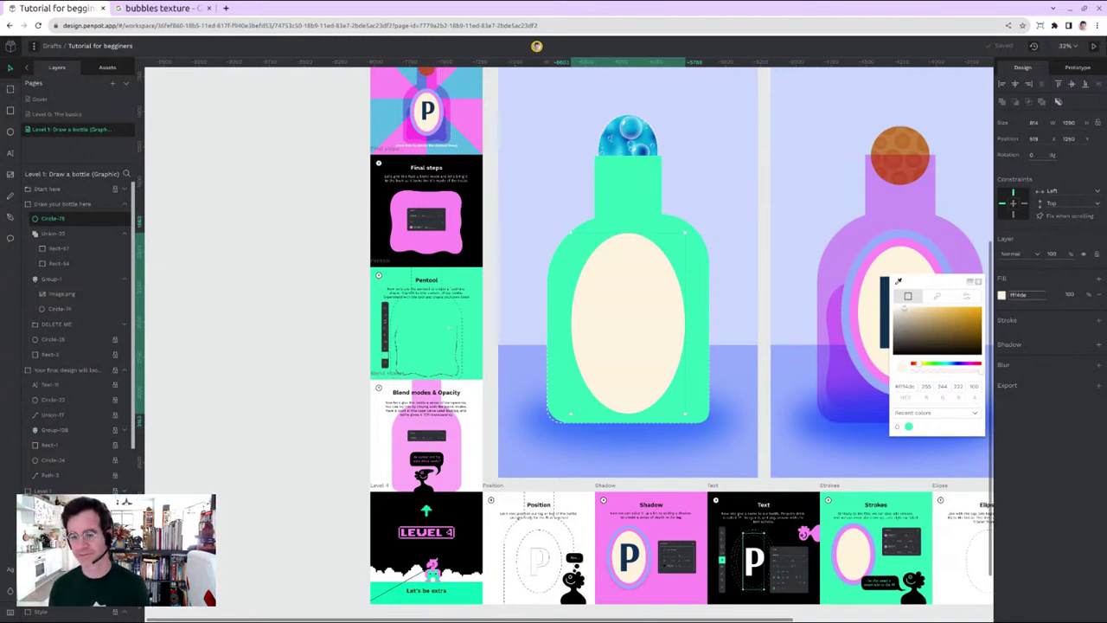
Step: Add a 120 px stroke to the label ellipse and place it on the inside
left_click(1099, 321)
left_click(1008, 352)
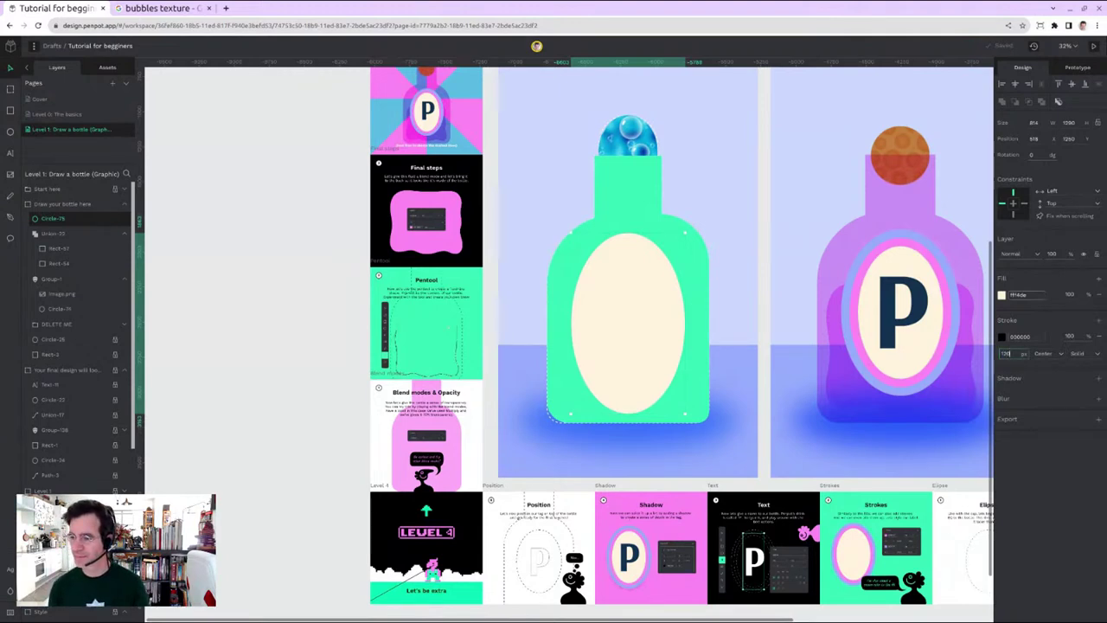
key("Return")
left_click(1045, 354)
left_click(1046, 370)
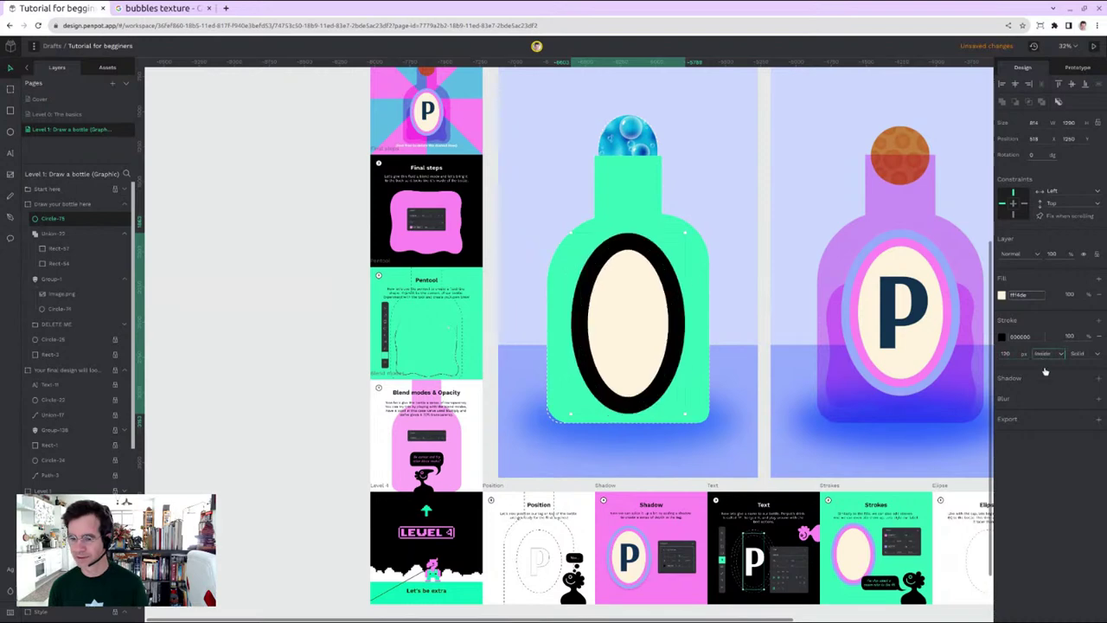
Step: Recolour the label's 120 px stroke to a muted purple
left_click(1003, 337)
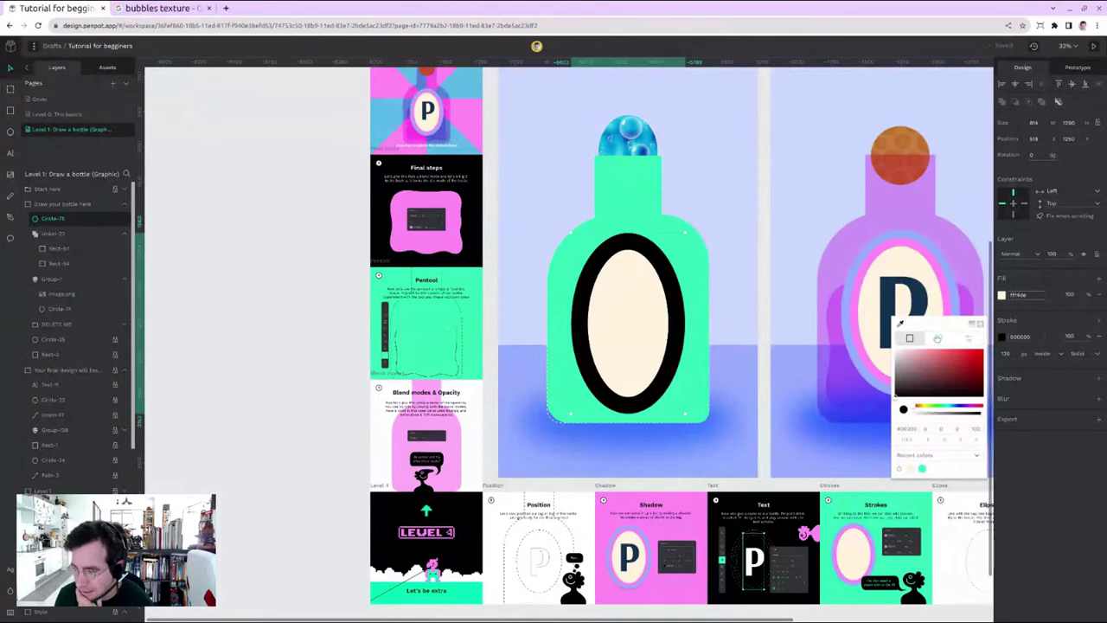
left_click(939, 338)
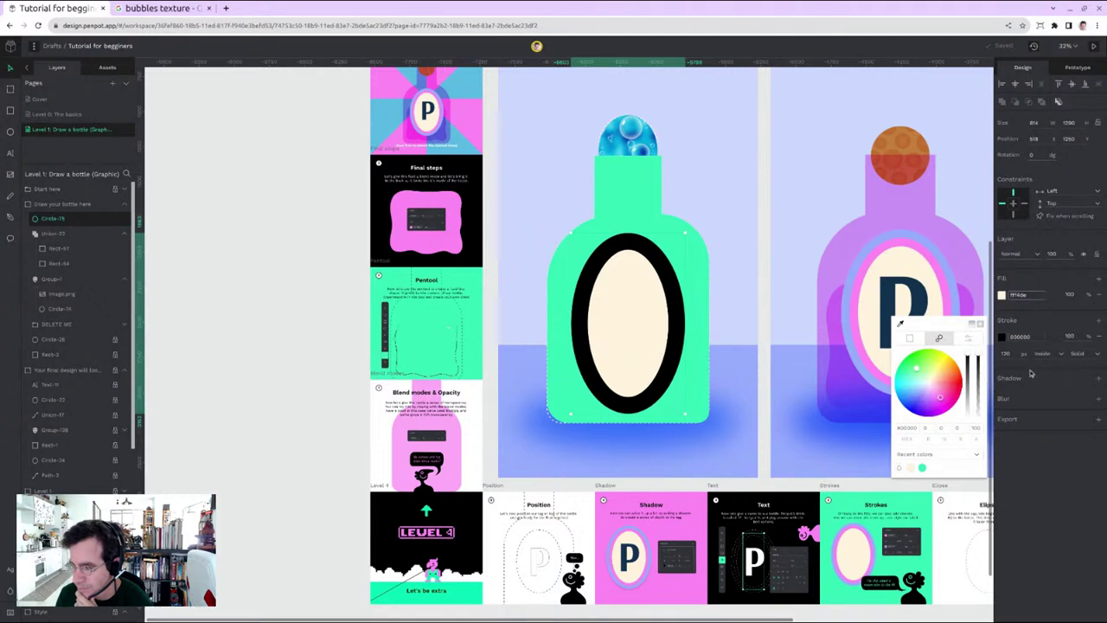
left_click(999, 400)
left_click(1003, 337)
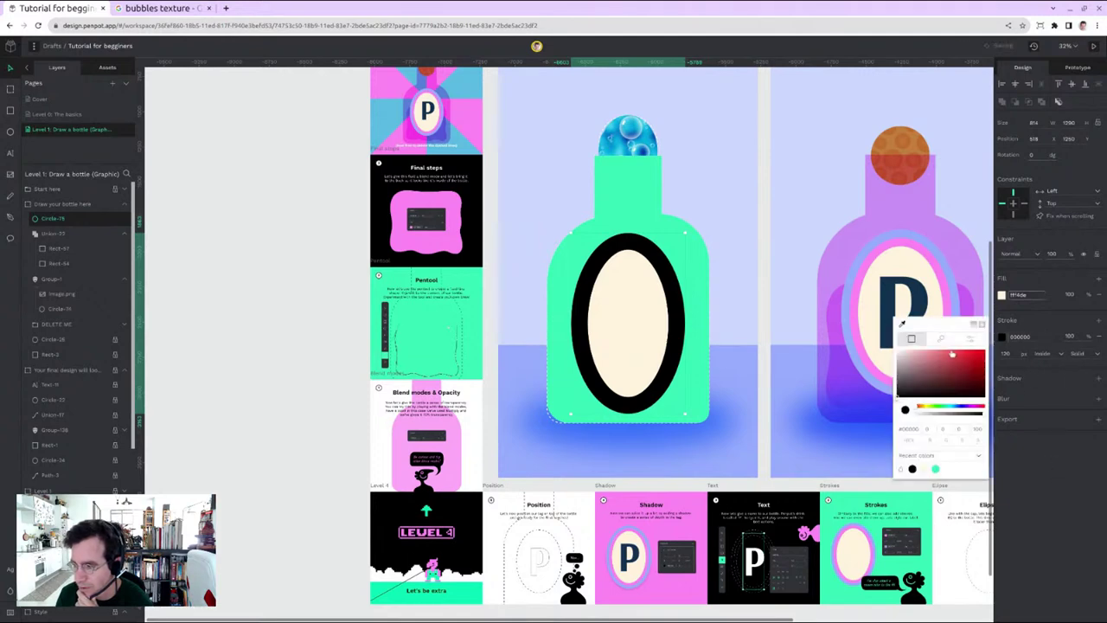
left_click(952, 358)
mouse_move(965, 379)
left_mouse_down()
mouse_move(950, 383)
mouse_move(958, 367)
mouse_move(928, 367)
mouse_move(924, 389)
mouse_move(969, 361)
mouse_move(948, 356)
left_mouse_up()
left_click(943, 409)
left_click(962, 407)
mouse_move(967, 394)
left_mouse_down()
mouse_move(969, 381)
mouse_move(937, 371)
left_mouse_up()
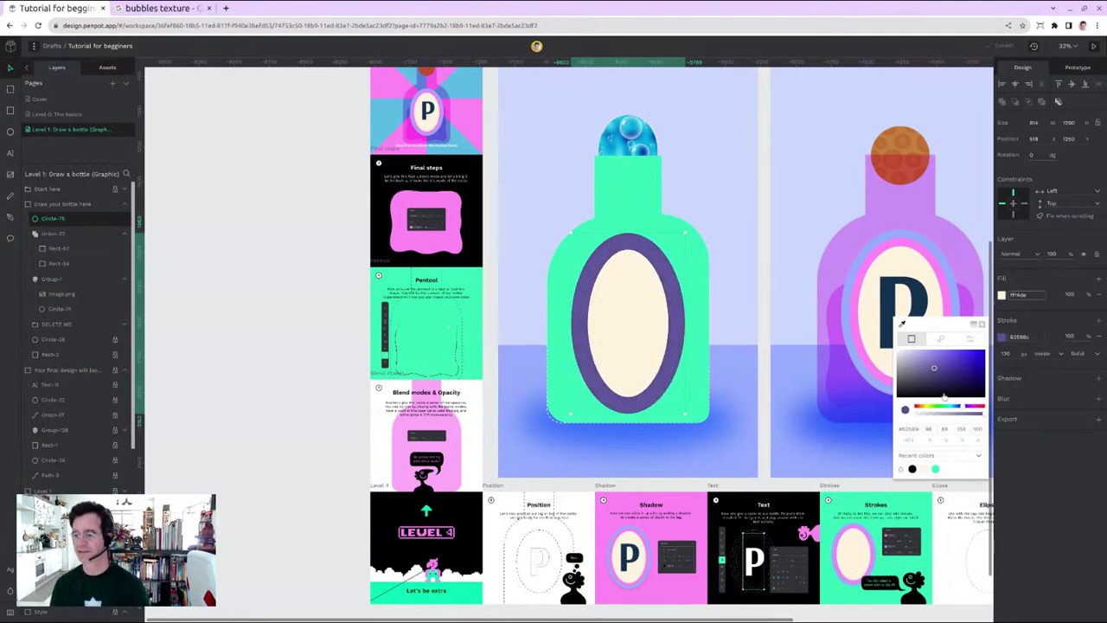
Step: Add a second stroke to the label ellipse, 60 px wide and placed inside
left_click(1099, 321)
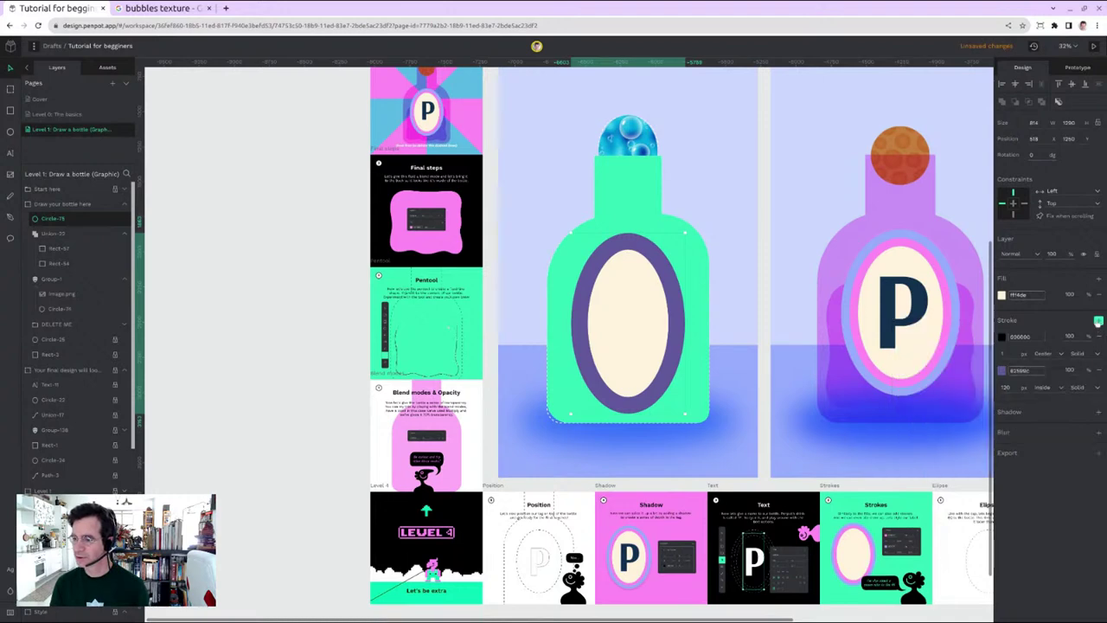
left_click(1006, 354)
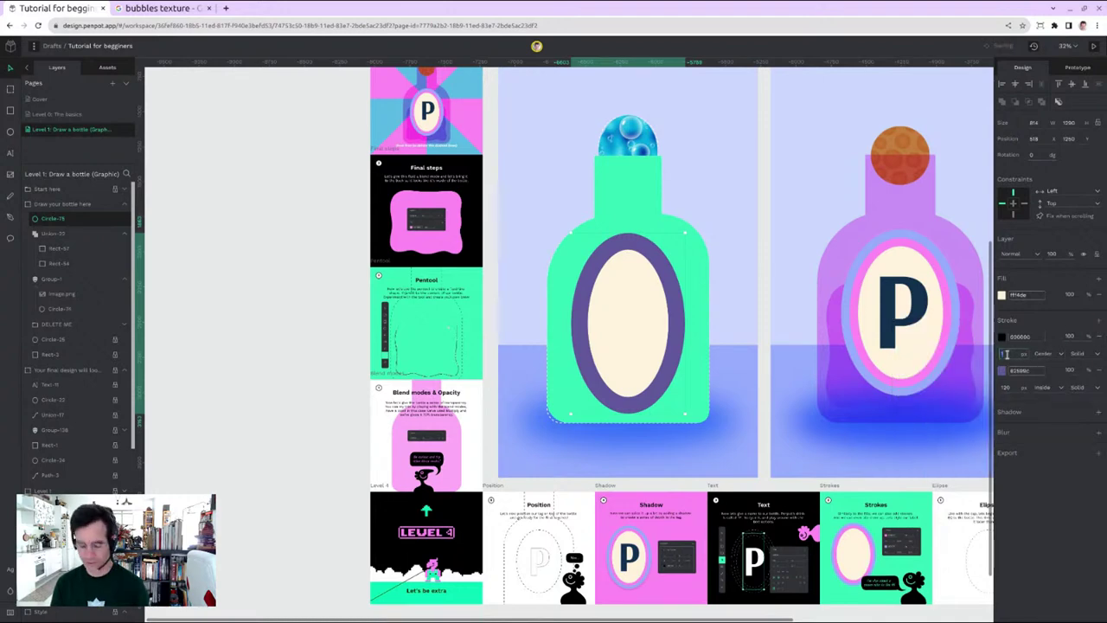
type("60")
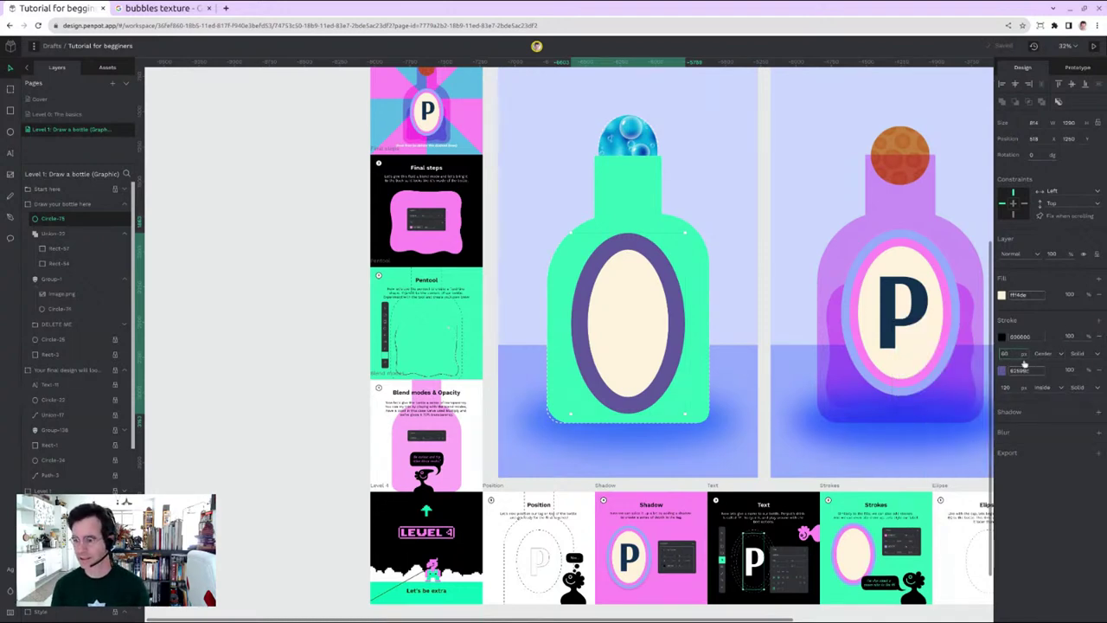
left_click(1044, 354)
left_click(1047, 368)
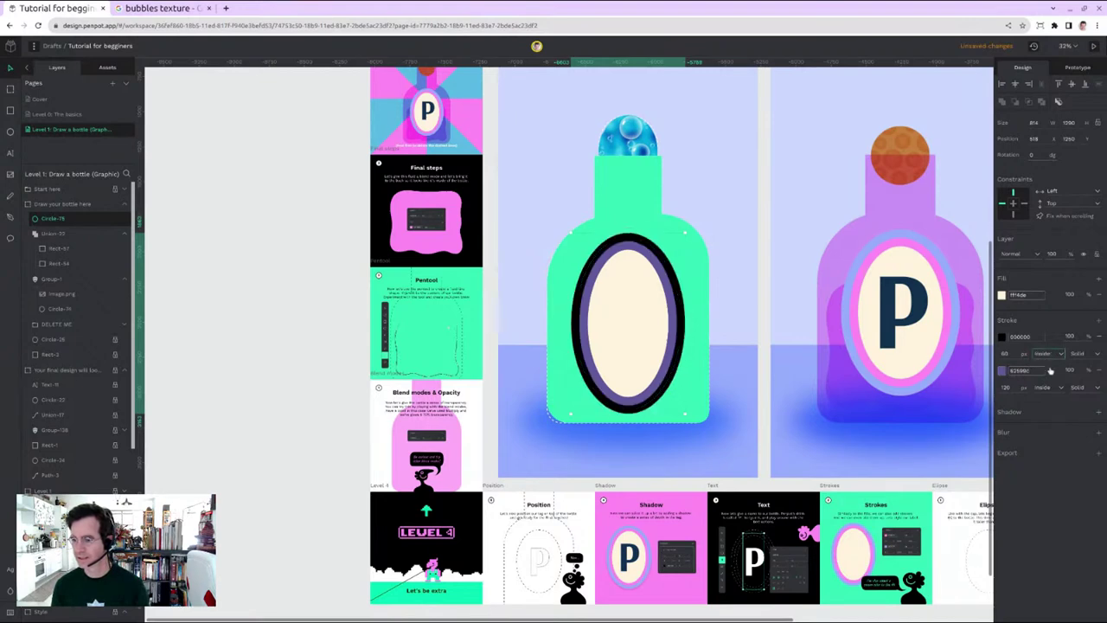
Step: Recolour the label's 60 px stroke to red and deselect the ellipse
left_click(1003, 336)
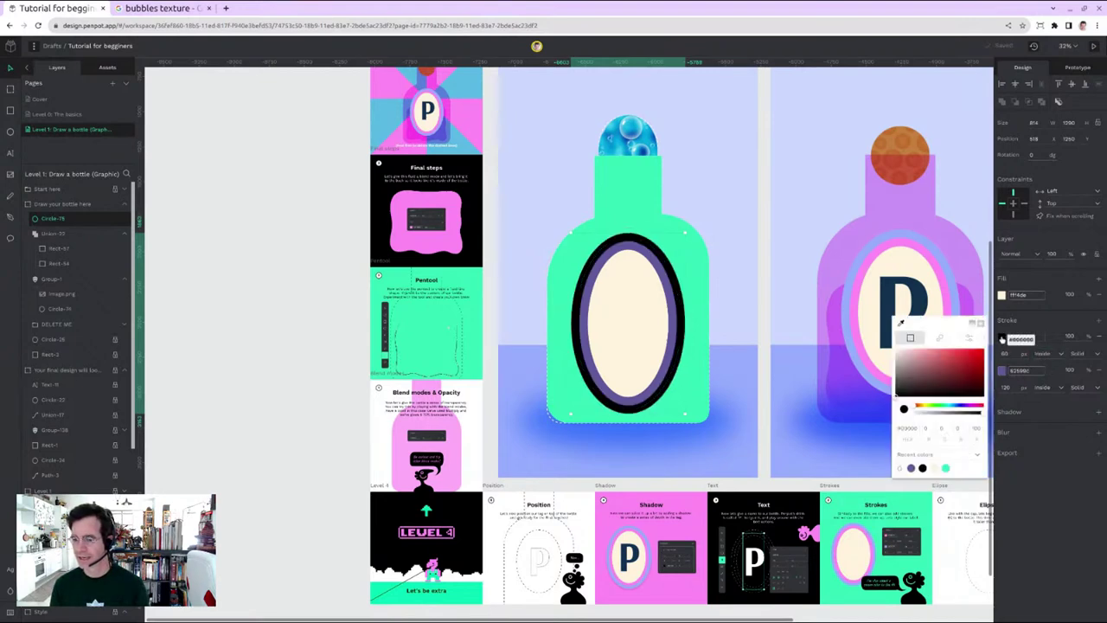
left_click(973, 360)
left_click_drag(973, 360, 976, 367)
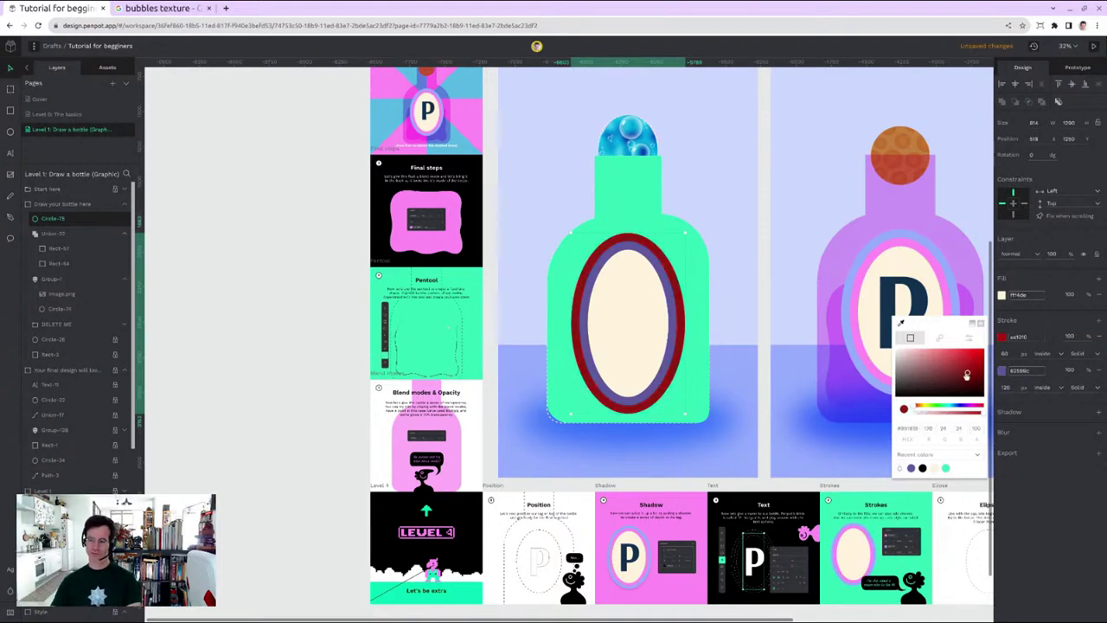
mouse_move(949, 371)
left_mouse_down()
mouse_move(922, 360)
mouse_move(964, 355)
left_mouse_up()
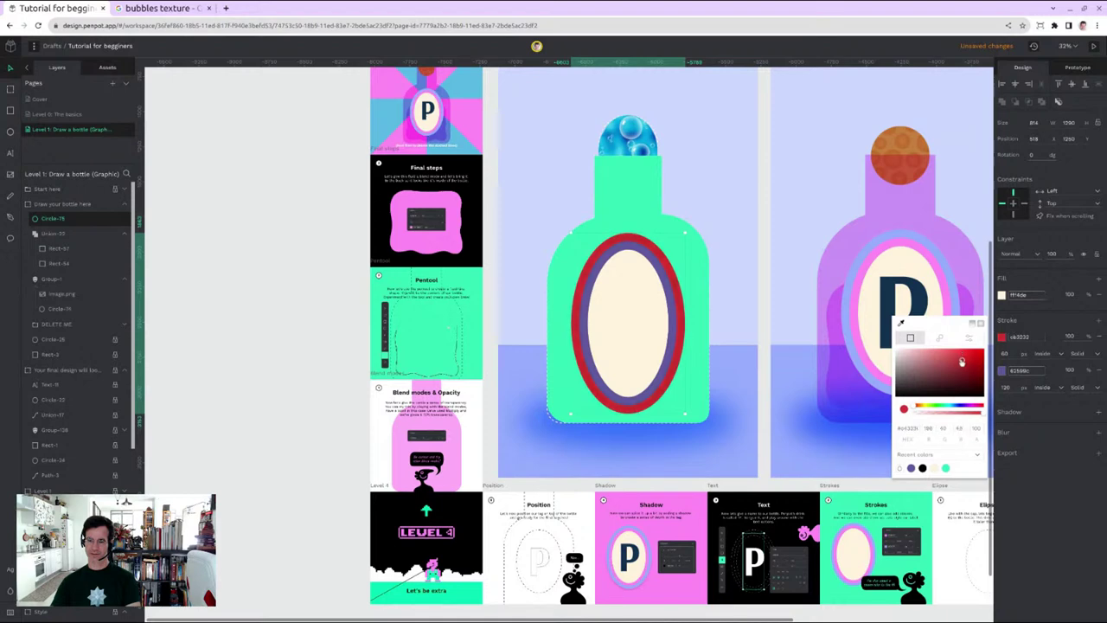
left_click(766, 245)
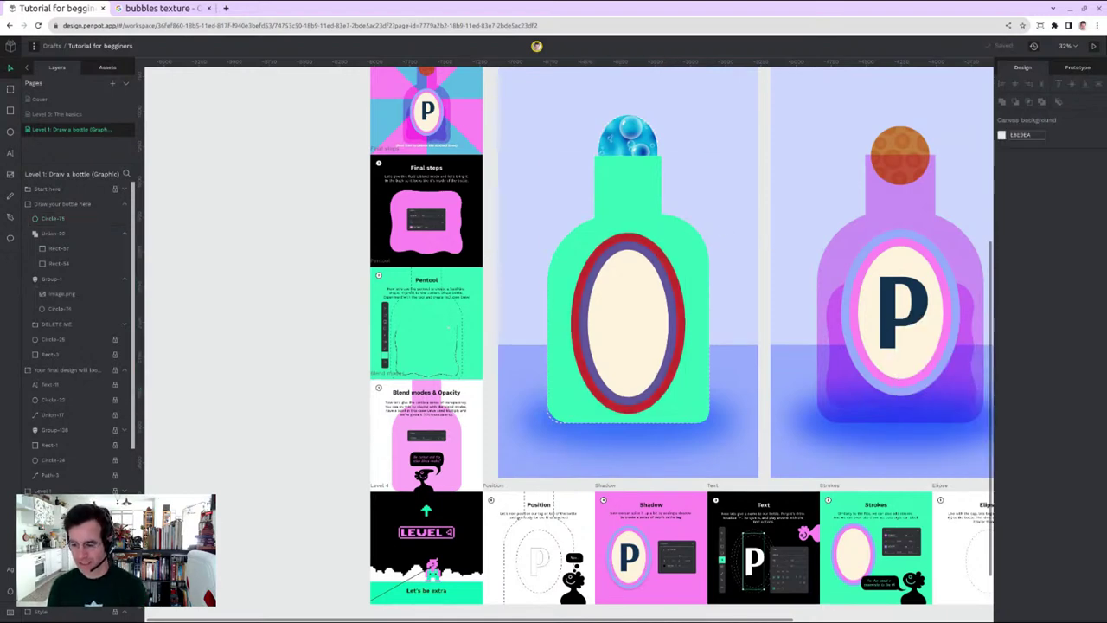
Step: Read the Level 3 Text card for the font, size and alignment options to use on the label
scroll(886, 580, "up", 5)
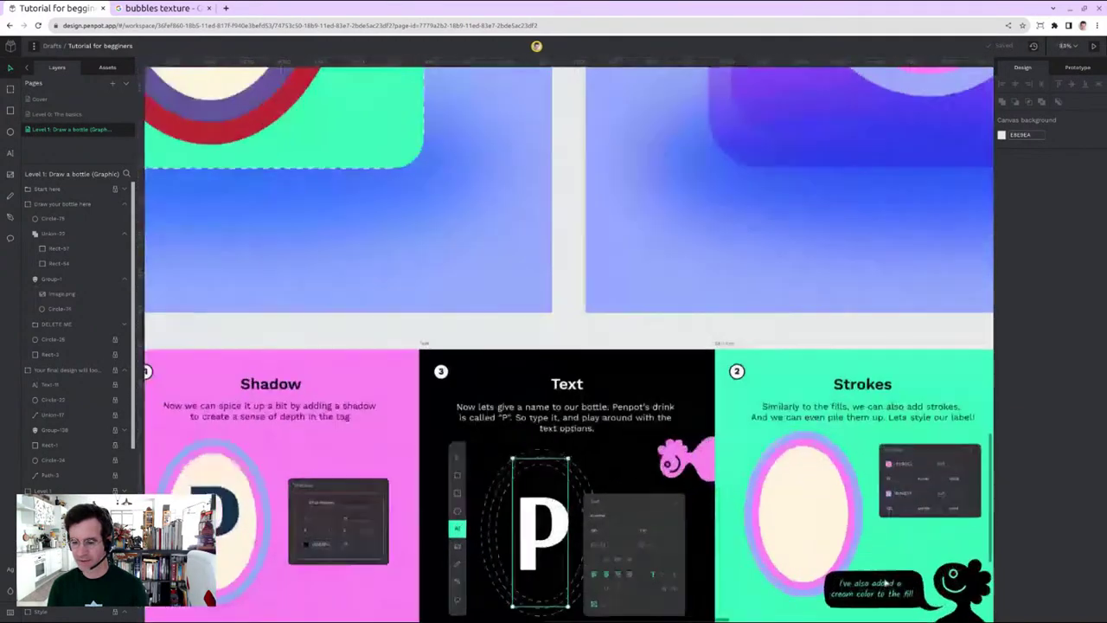
scroll(824, 571, "down", 1)
scroll(715, 563, "up", 5)
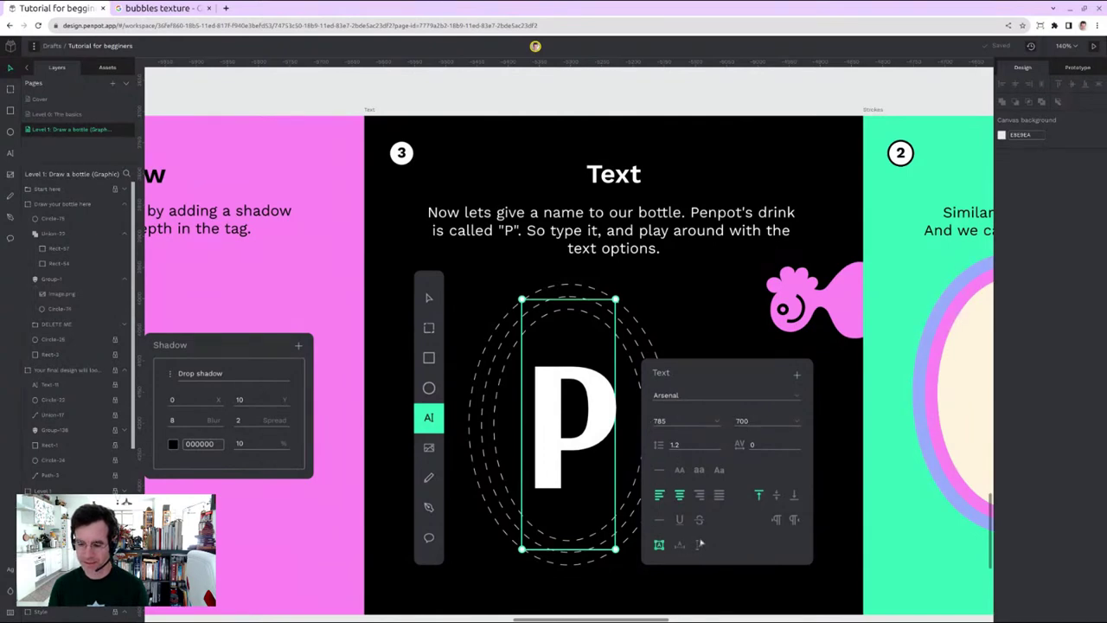
scroll(568, 428, "down", 5)
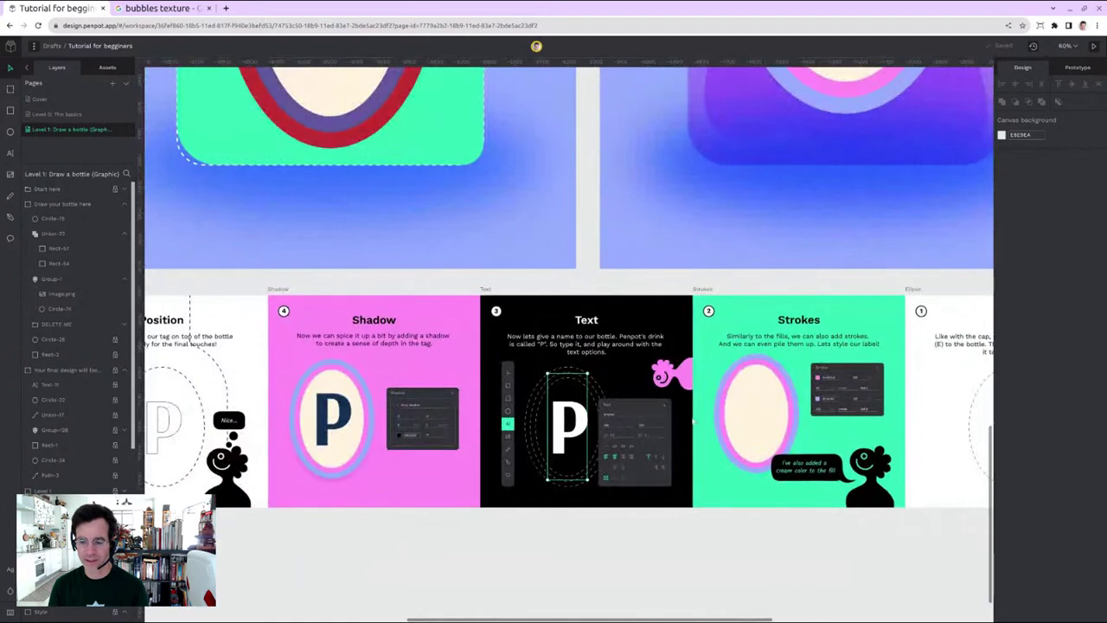
scroll(603, 450, "up", 5)
scroll(511, 403, "down", 5)
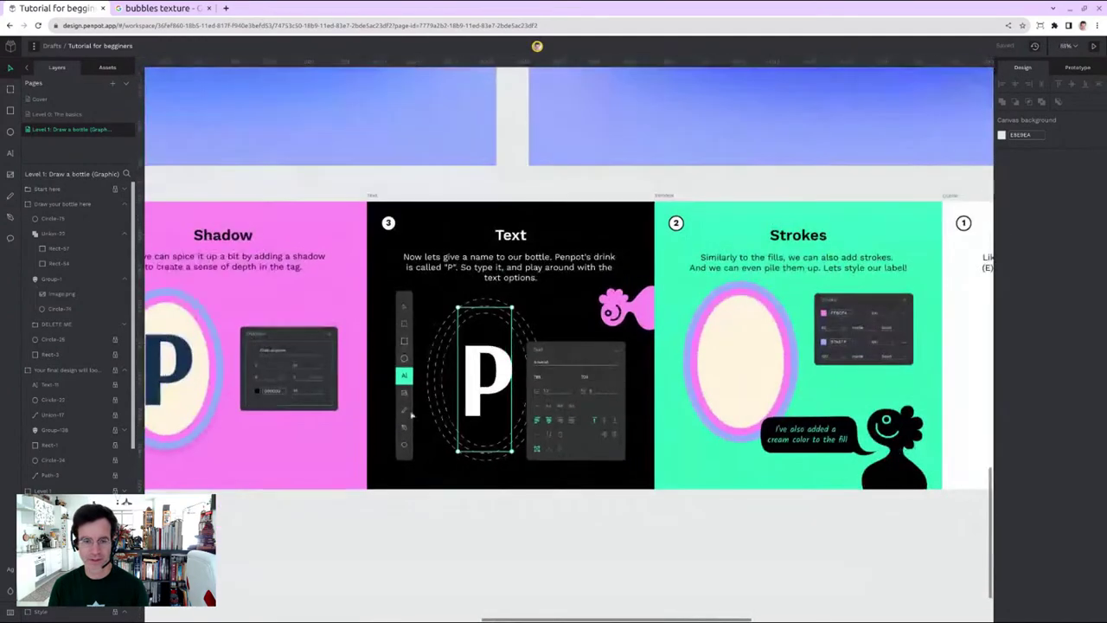
scroll(354, 407, "up", 2)
scroll(354, 406, "up", 2)
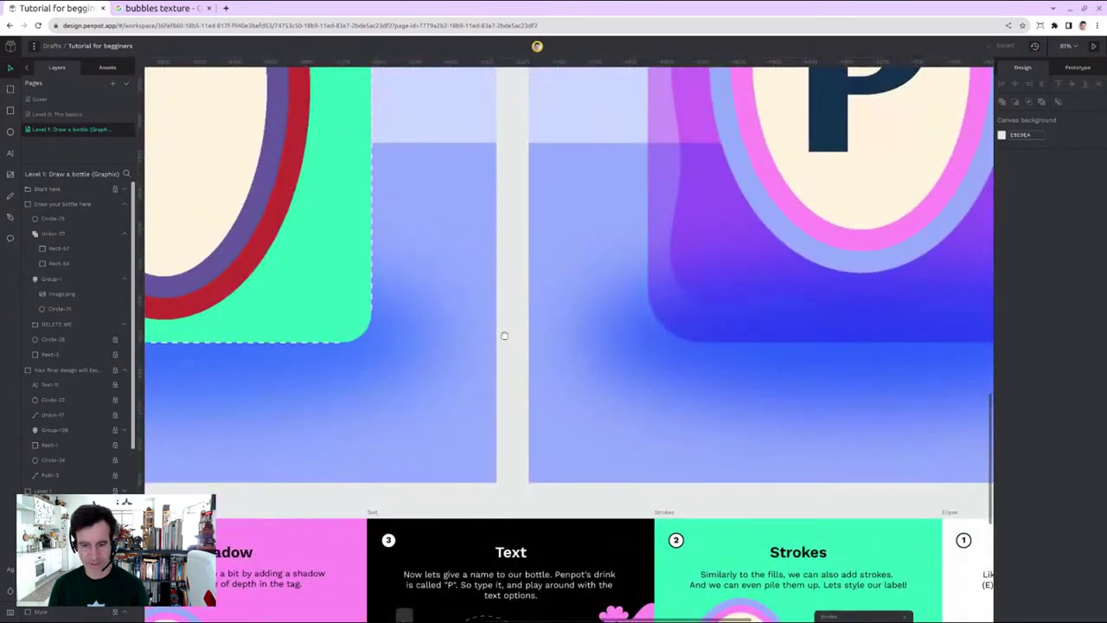
Step: Create a text box about 487 by 1083 px over the label ellipse and choose the Arsenal font
left_click_drag(508, 338, 812, 482)
scroll(675, 426, "down", 3)
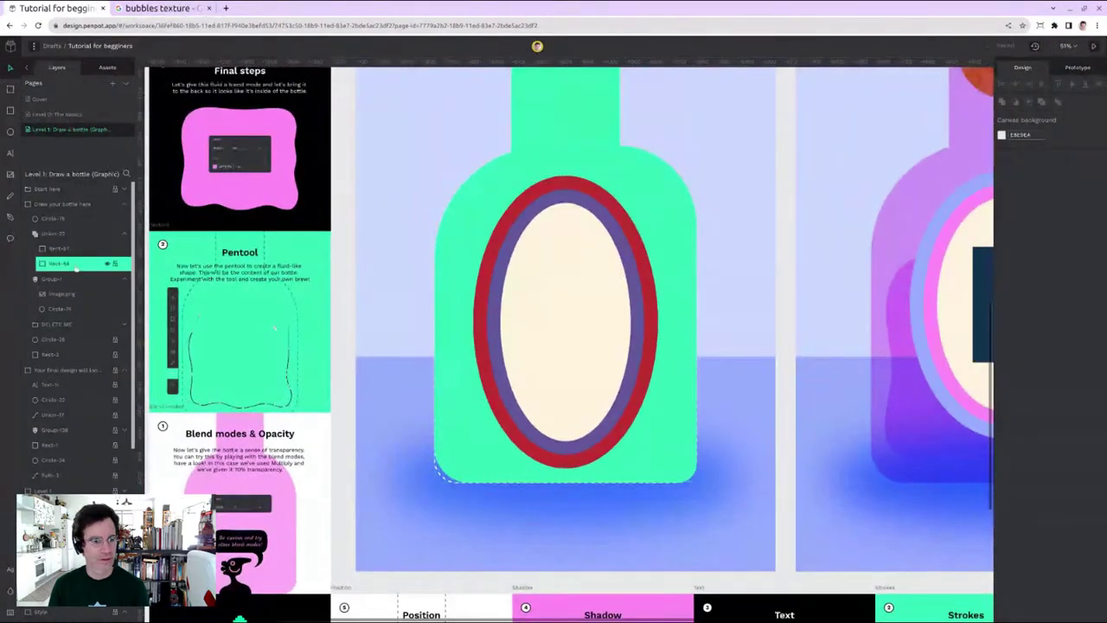
left_click(9, 153)
left_click_drag(490, 210, 639, 453)
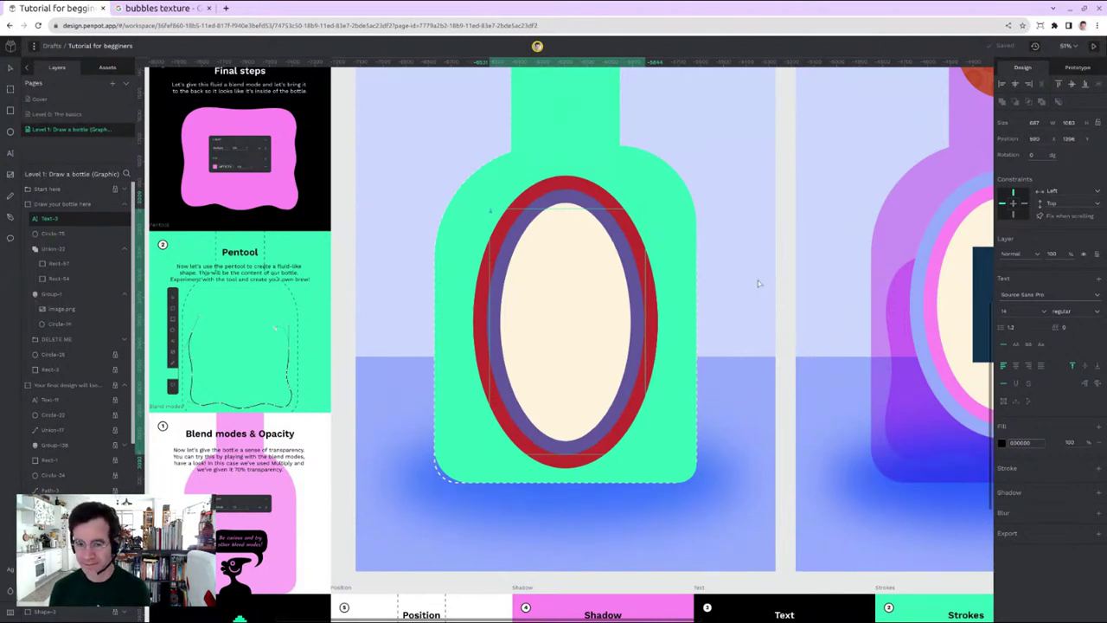
left_click(1096, 296)
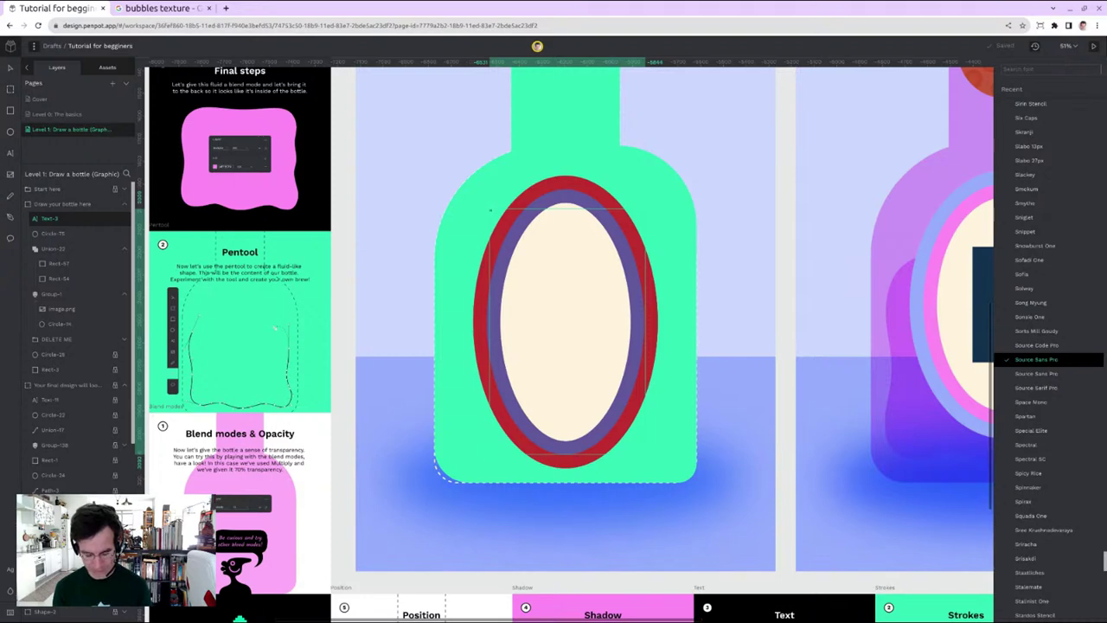
type("arsen")
left_click(1038, 103)
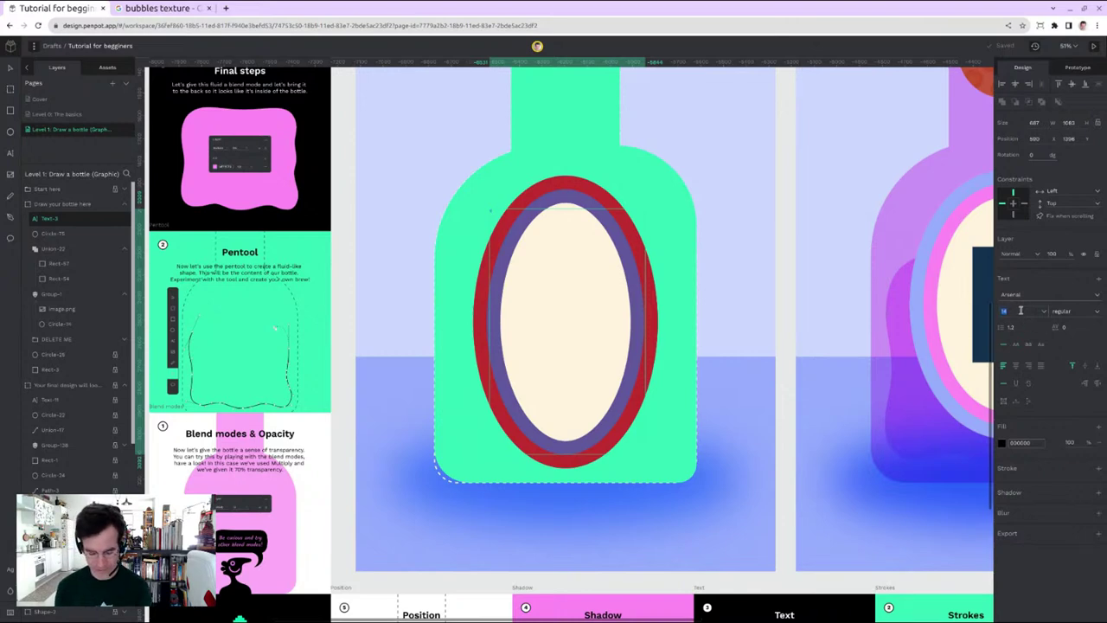
Step: Enter the letter M on the label at size 600 with weight 700
left_click(1021, 310)
type("600")
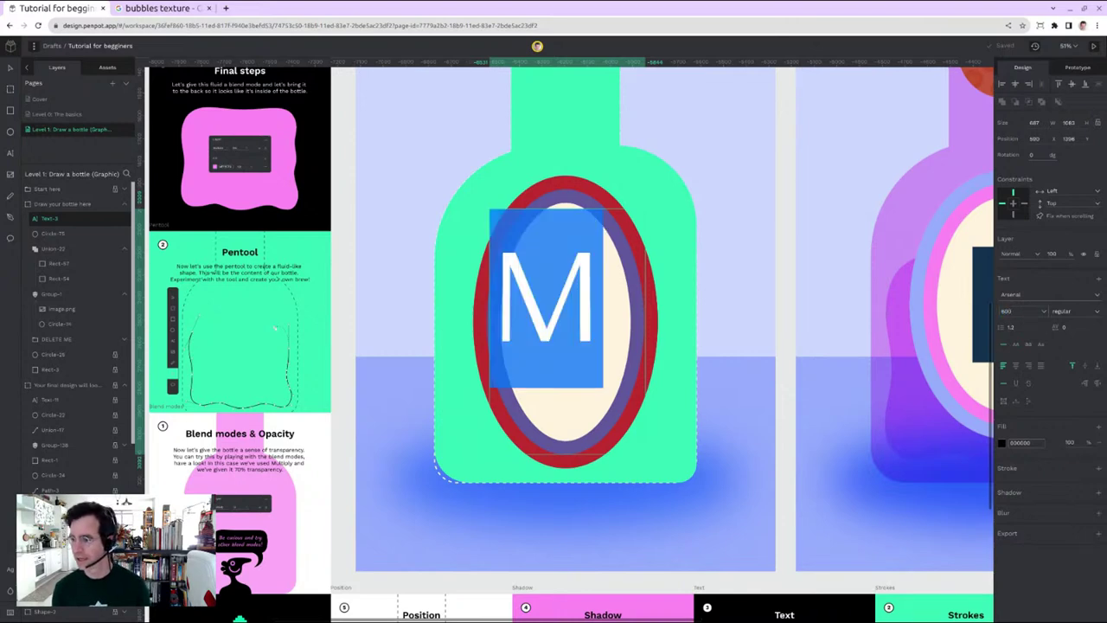
left_click(1067, 312)
left_click(1070, 335)
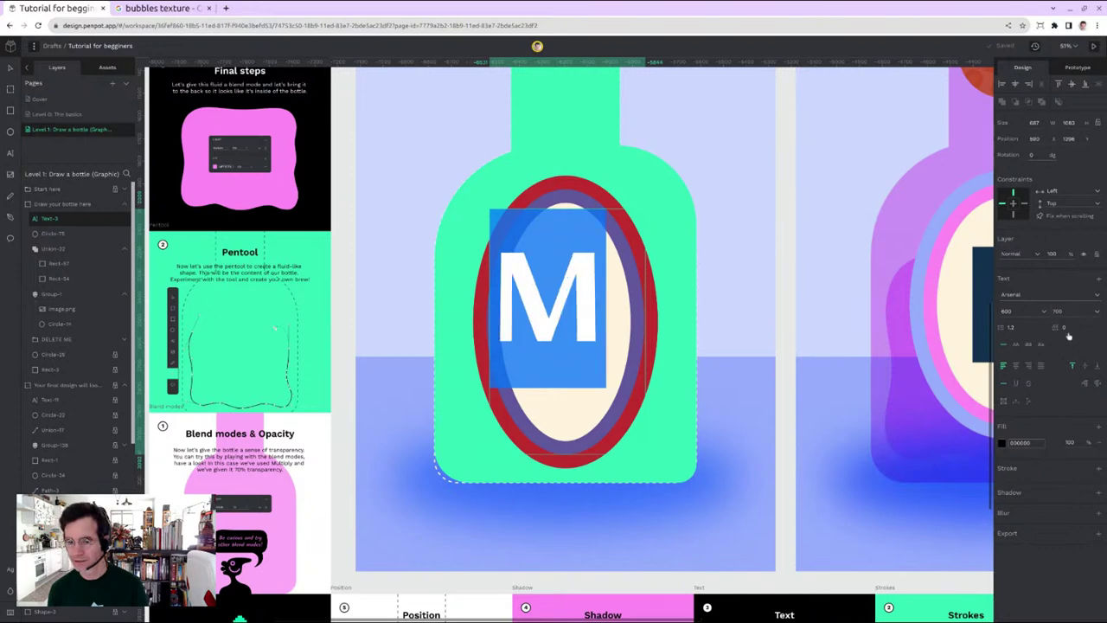
Step: Centre-align the letter M horizontally in its text box, fix the box's size and finish editing the text
left_click(1016, 366)
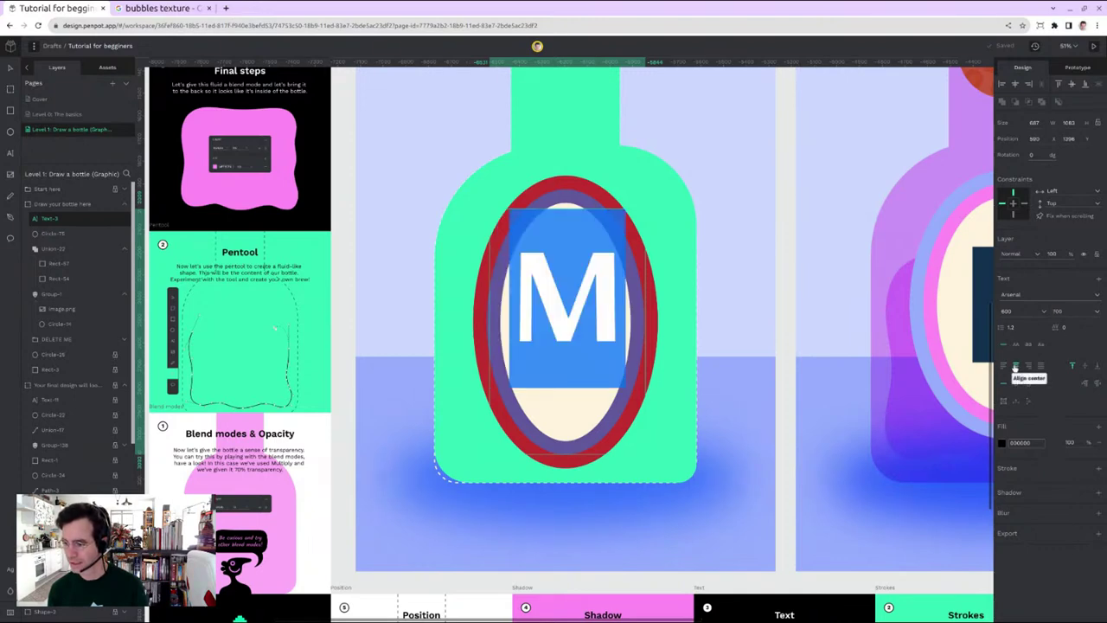
left_click(1004, 402)
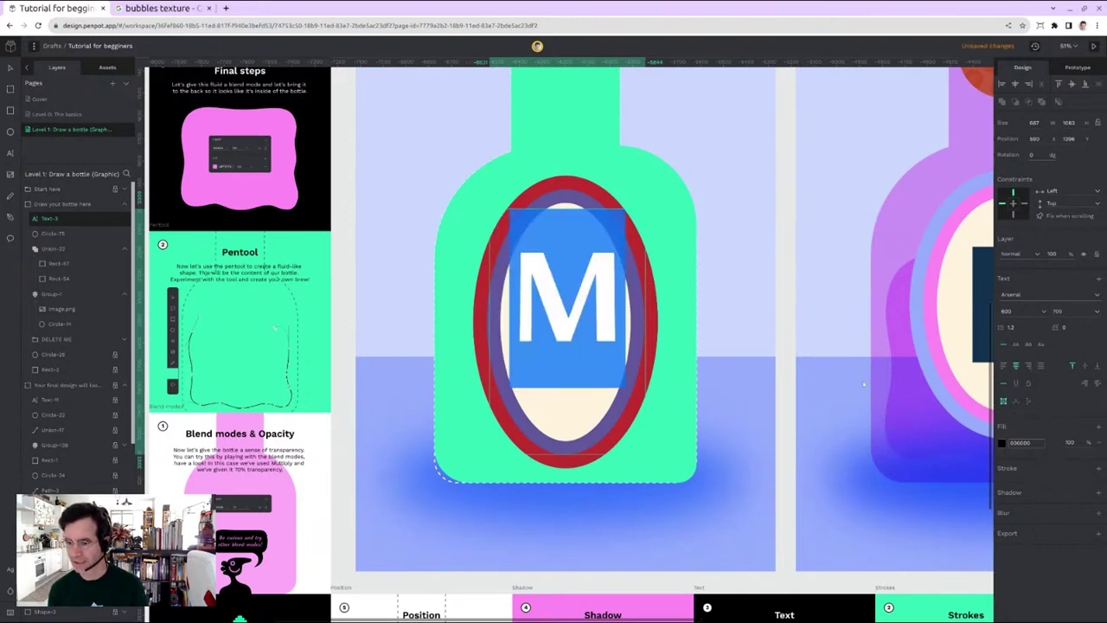
key("Escape")
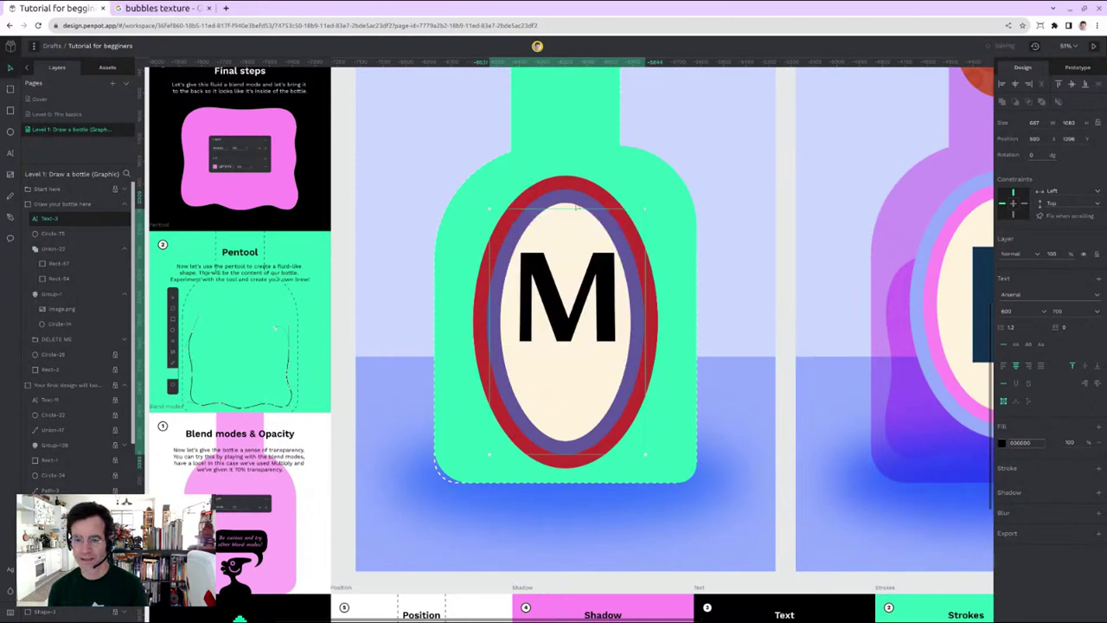
Step: Align the M's text box and the label ellipse on both centre axes, and move the letter down to the label's visual middle
left_click(573, 200)
left_click(1014, 84)
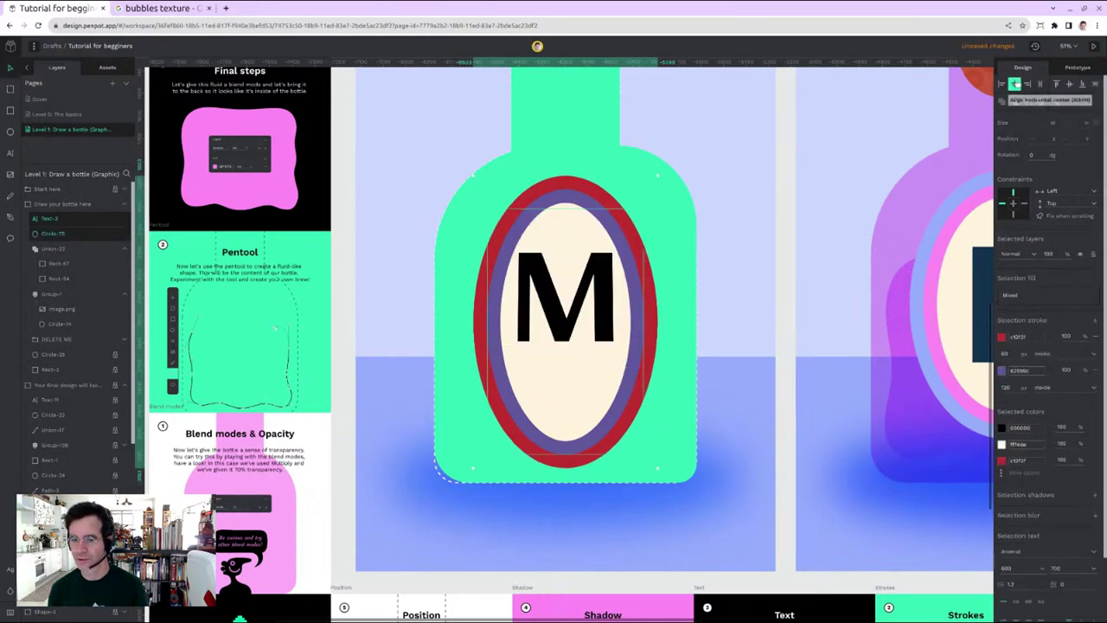
left_click(1070, 84)
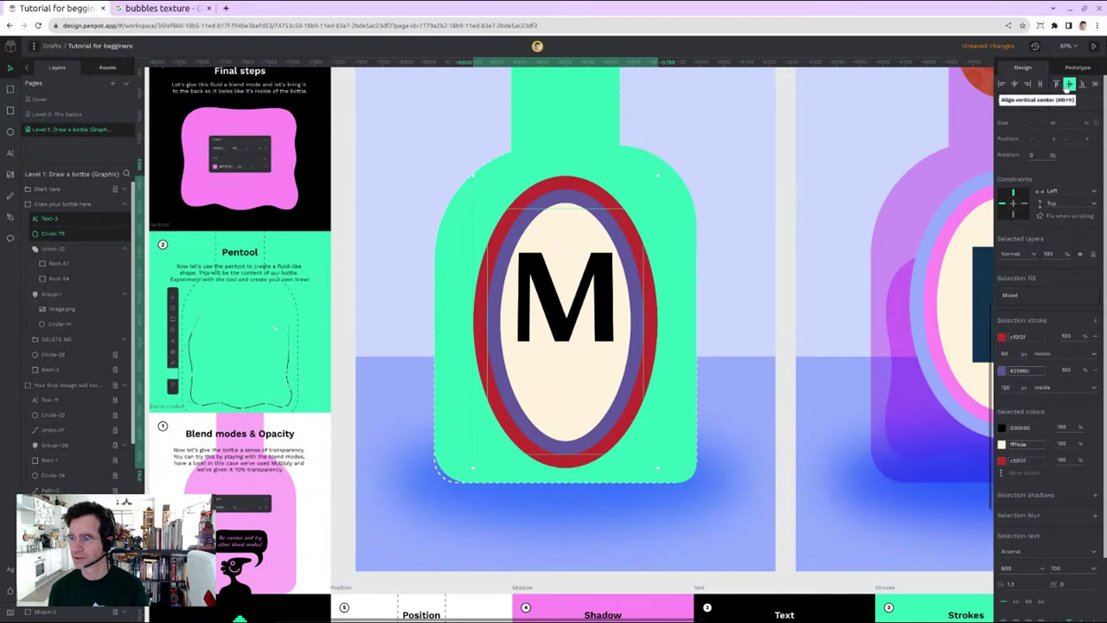
left_click(1070, 84)
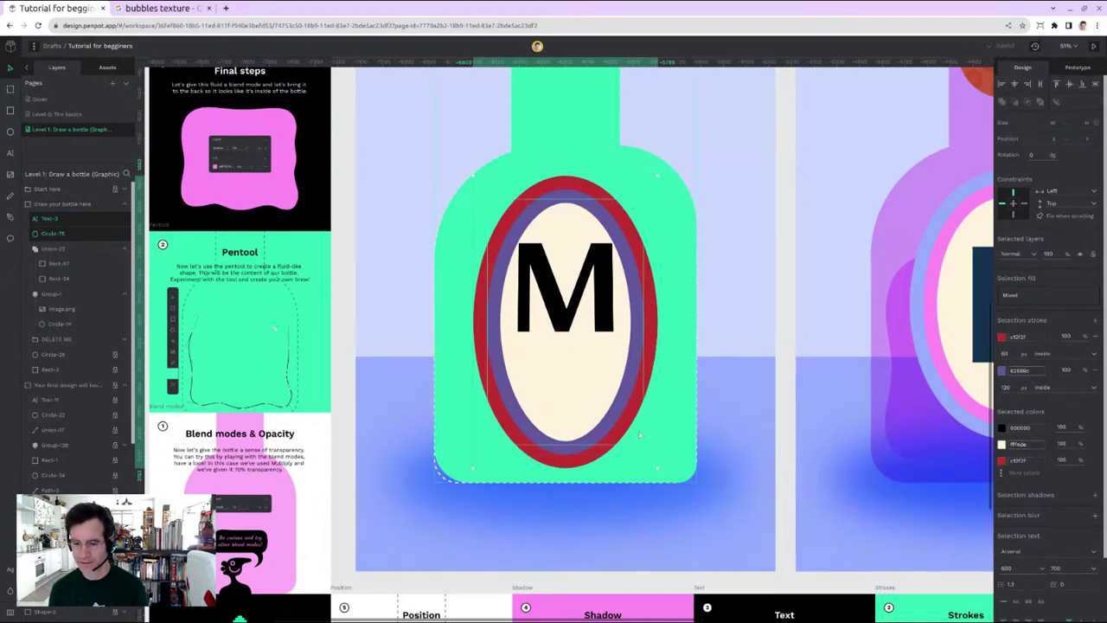
left_click(564, 286)
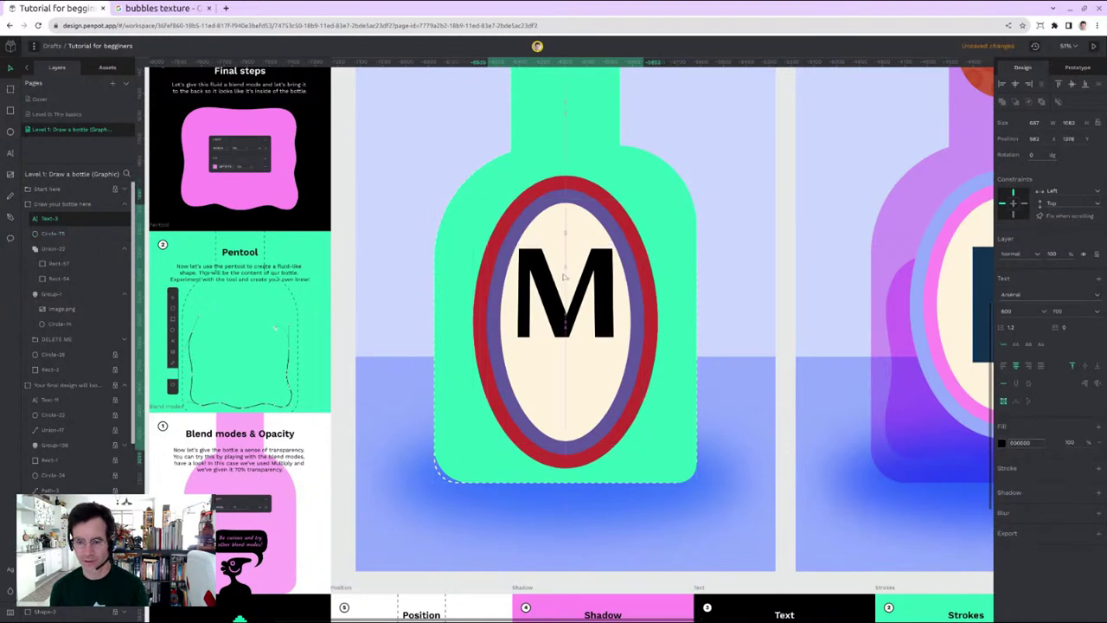
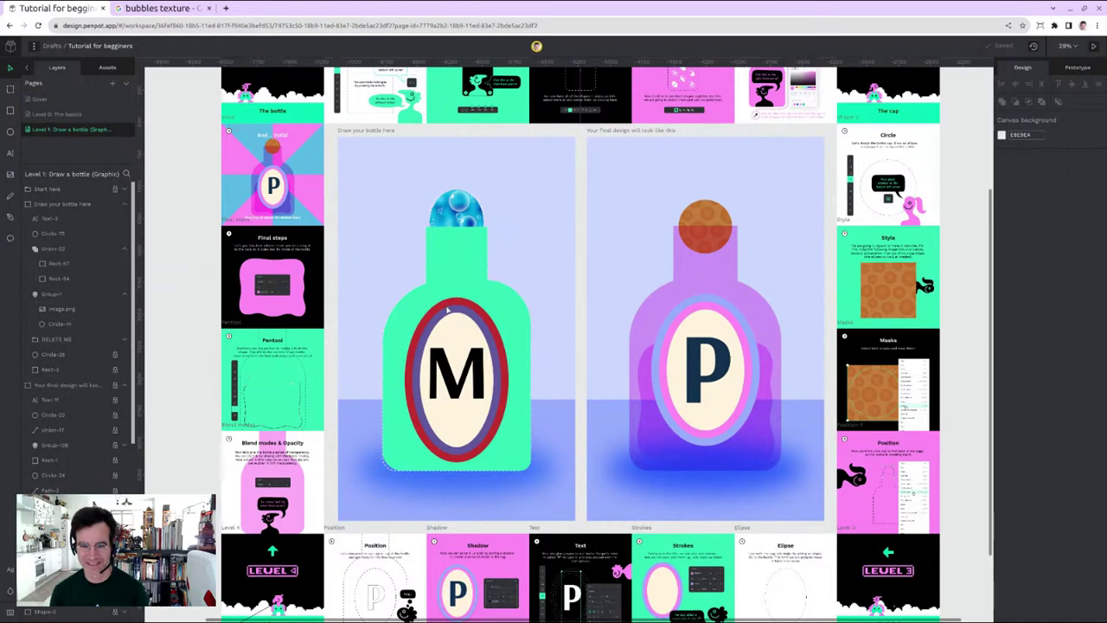
Step: Read the Level 3 Position card and check that the label's text and ellipse layers are above the bottle shape
scroll(456, 201, "up", 8)
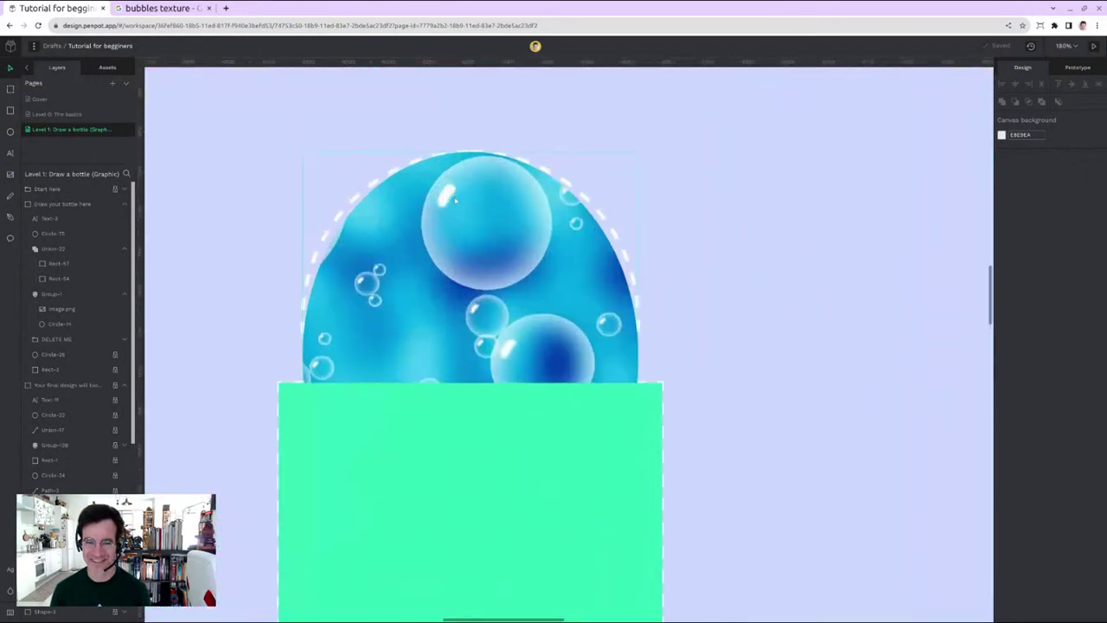
scroll(456, 201, "down", 7)
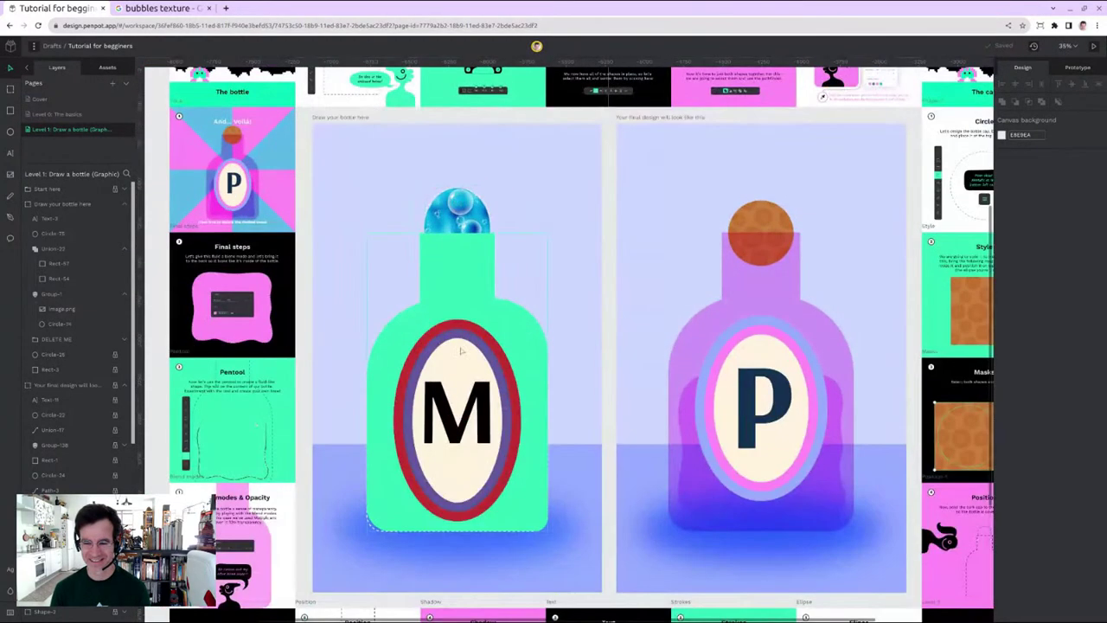
scroll(519, 387, "down", 5)
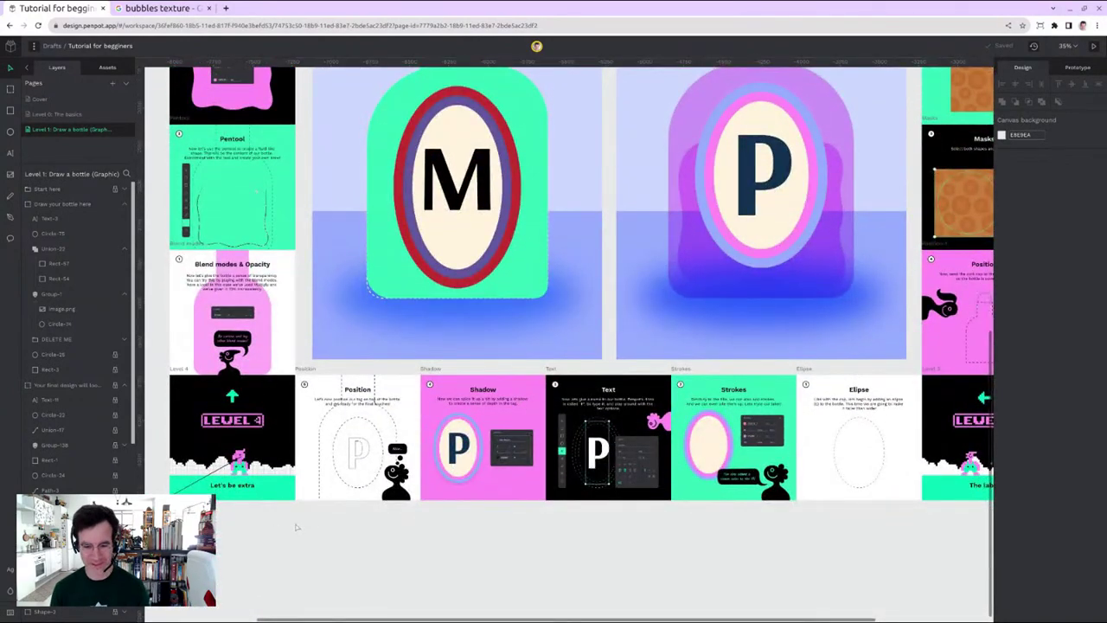
scroll(329, 441, "up", 8)
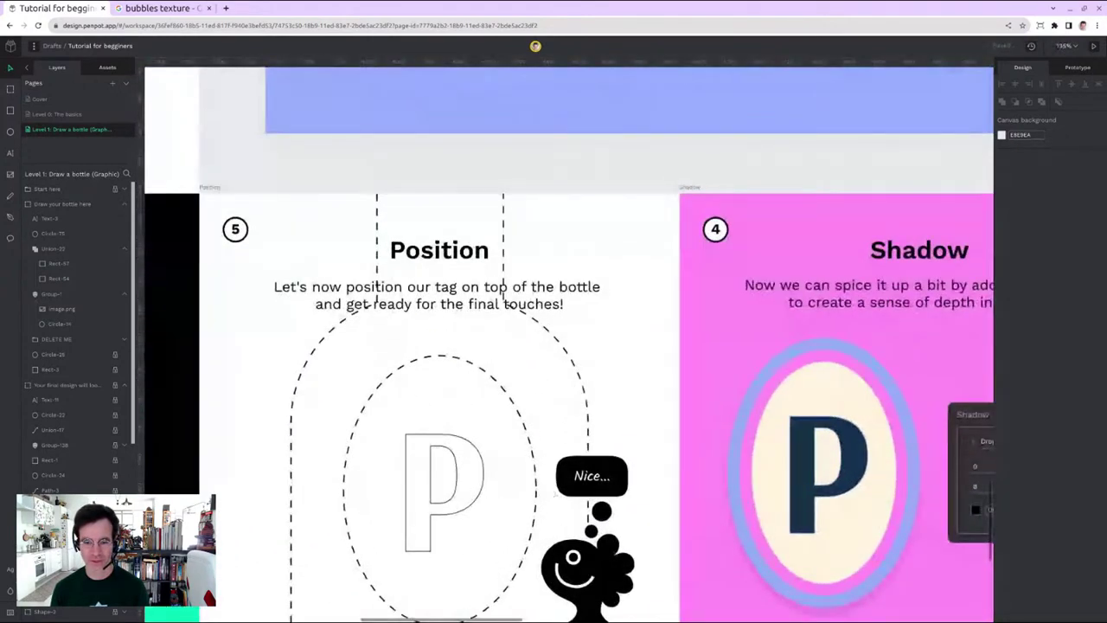
scroll(555, 492, "down", 5)
scroll(589, 497, "up", 3)
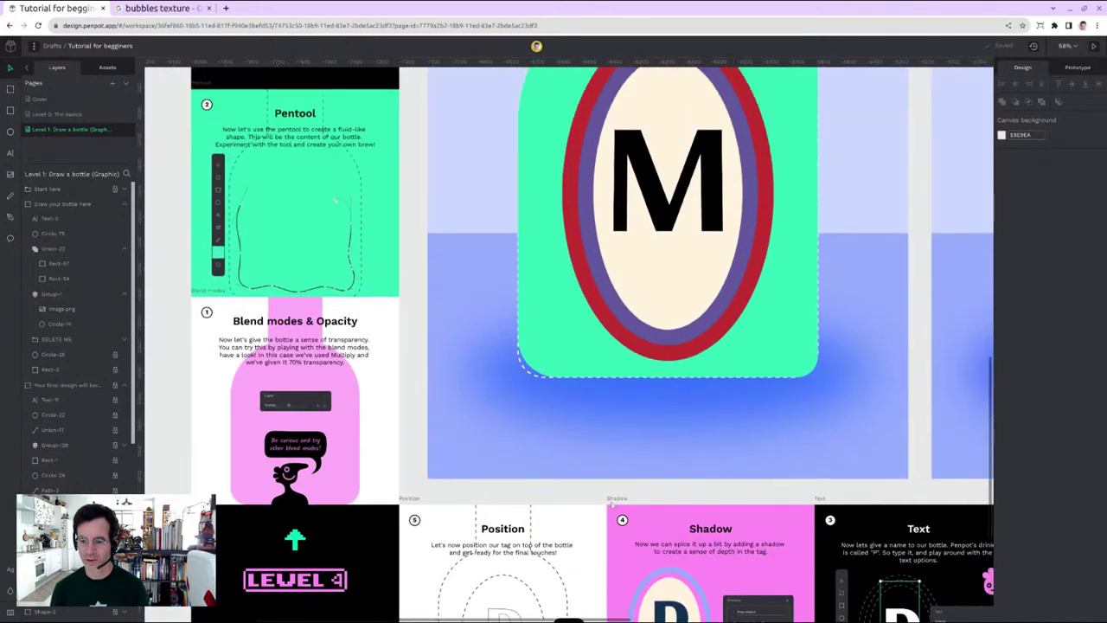
scroll(612, 504, "up", 3)
left_click(78, 234)
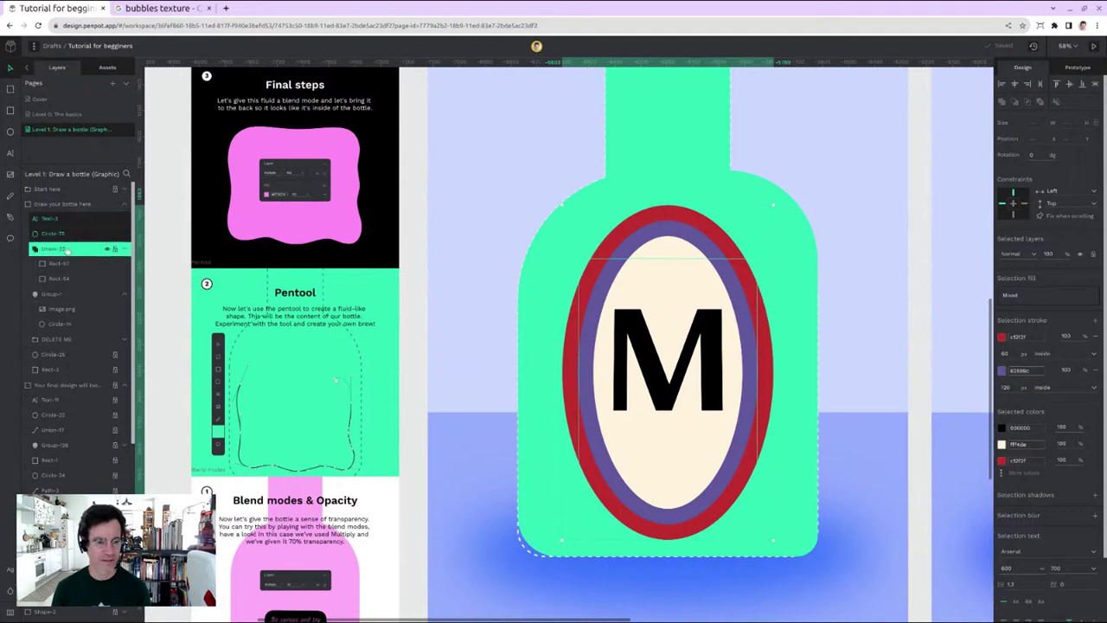
left_click(416, 340)
Step: Read the Level 3 Shadow card for the label's drop shadow settings
scroll(736, 420, "down", 5)
scroll(736, 420, "up", 4)
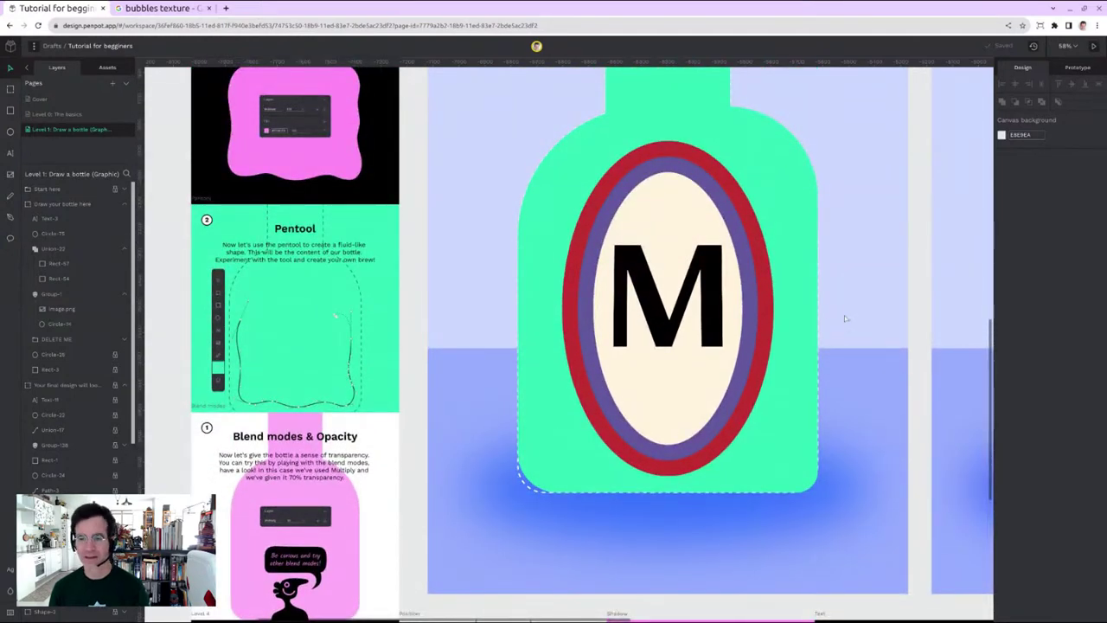
scroll(754, 149, "down", 7)
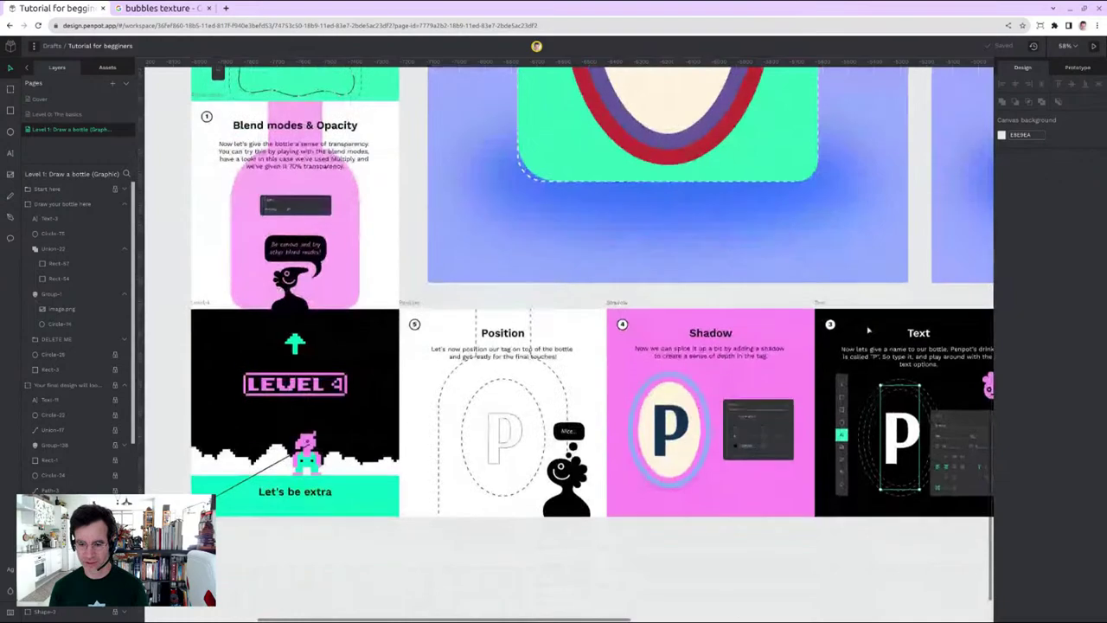
scroll(814, 452, "up", 5)
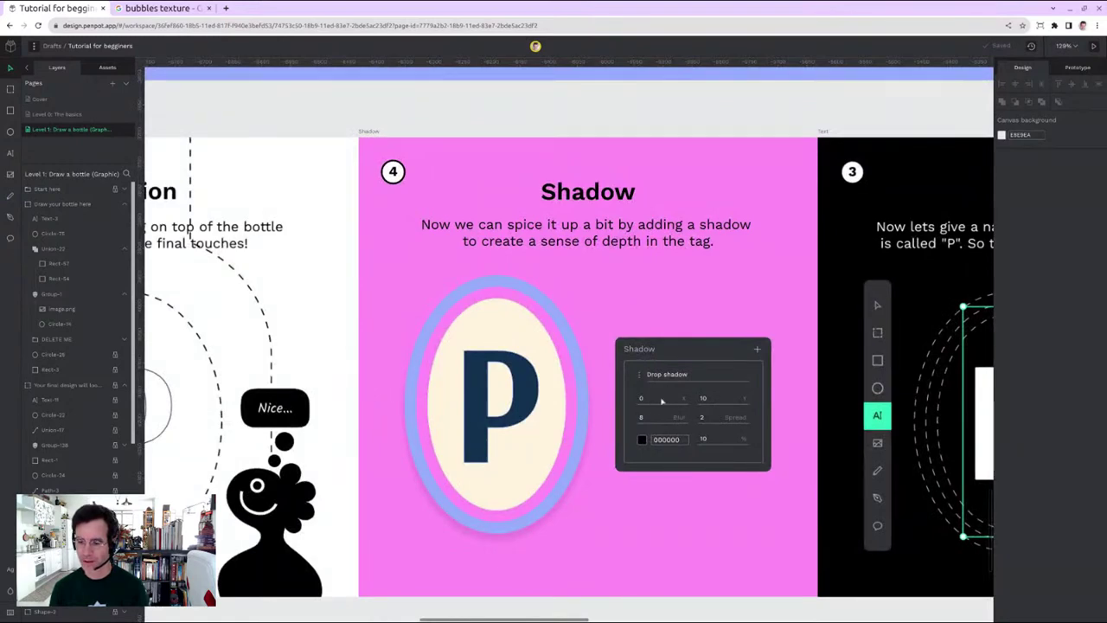
scroll(555, 470, "up", 1)
scroll(555, 470, "up", 5)
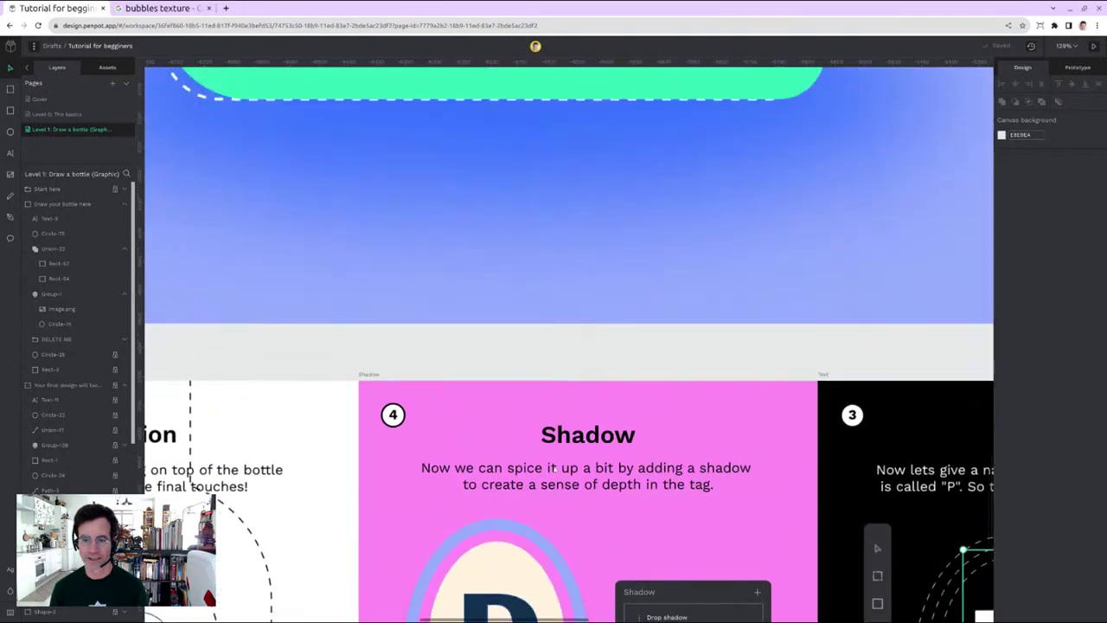
Step: Add a drop shadow to the bottle's label ellipse
scroll(554, 470, "up", 2)
scroll(586, 369, "down", 6)
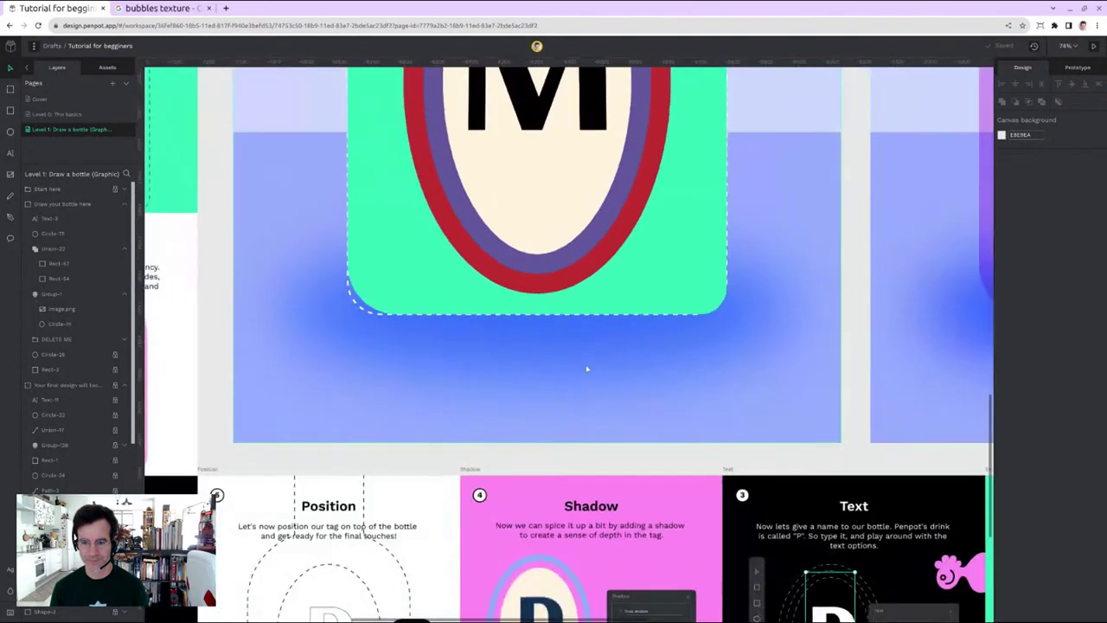
scroll(628, 300, "up", 2)
left_click(633, 296)
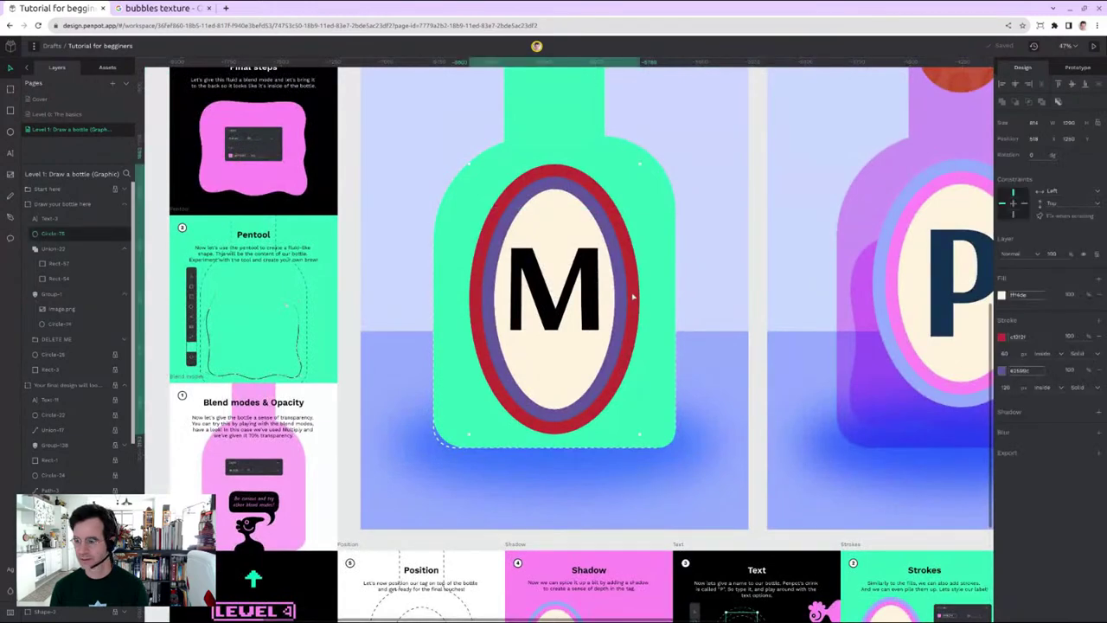
left_click(1098, 412)
Step: Set the label's drop shadow to X offset 0, Y offset 10, blur 8 and spread 2
left_click(1006, 433)
left_click(1011, 449)
key("Tab")
type("8")
key("Tab")
type("10")
left_click(1066, 450)
type("10")
key("Tab")
type("8")
key("Tab")
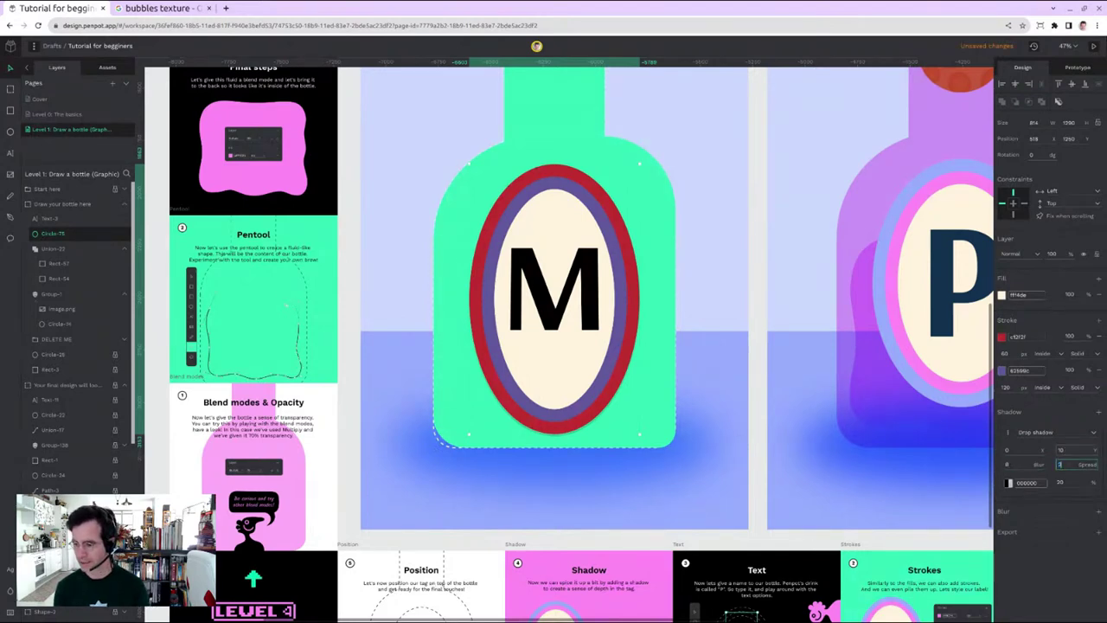
type("2")
key("Tab")
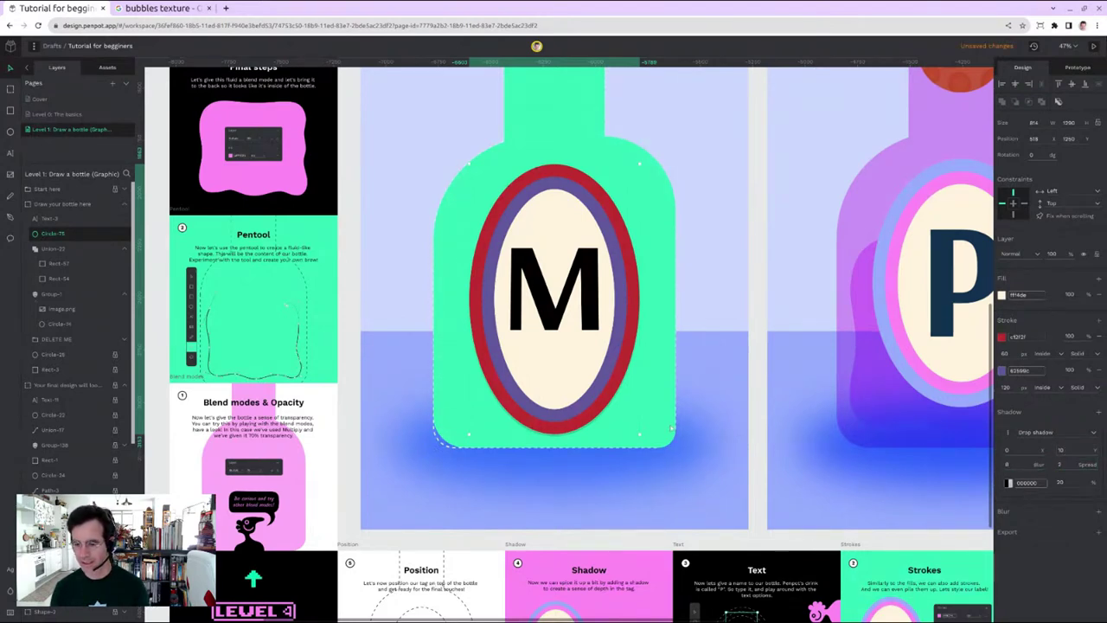
Step: Try a 10% opacity for the label ellipse's drop shadow
left_click(1069, 480)
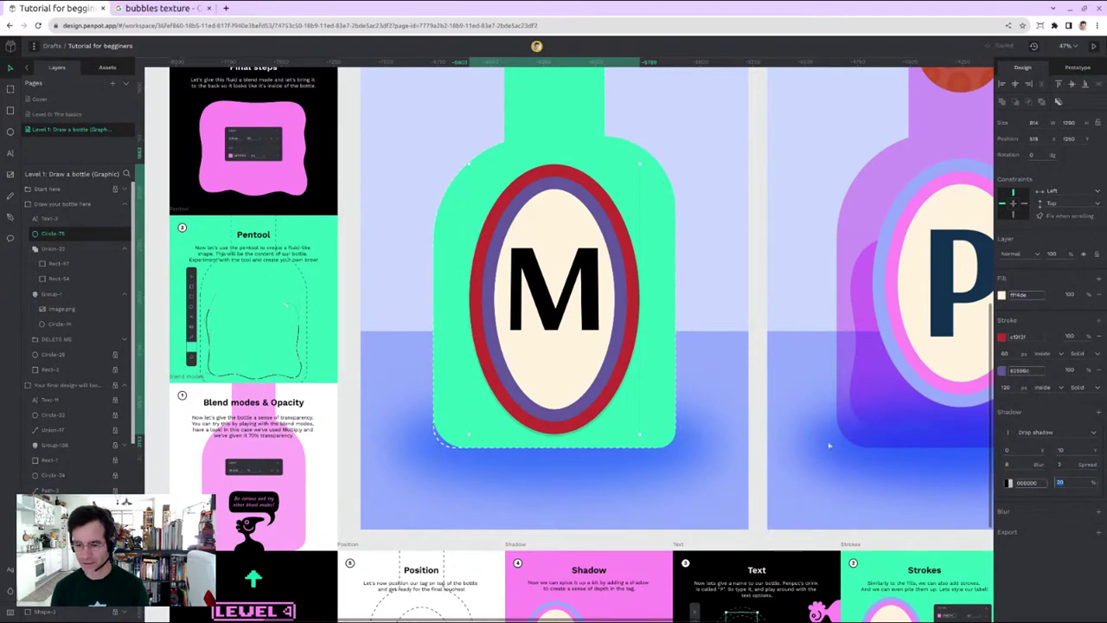
scroll(616, 418, "up", 8)
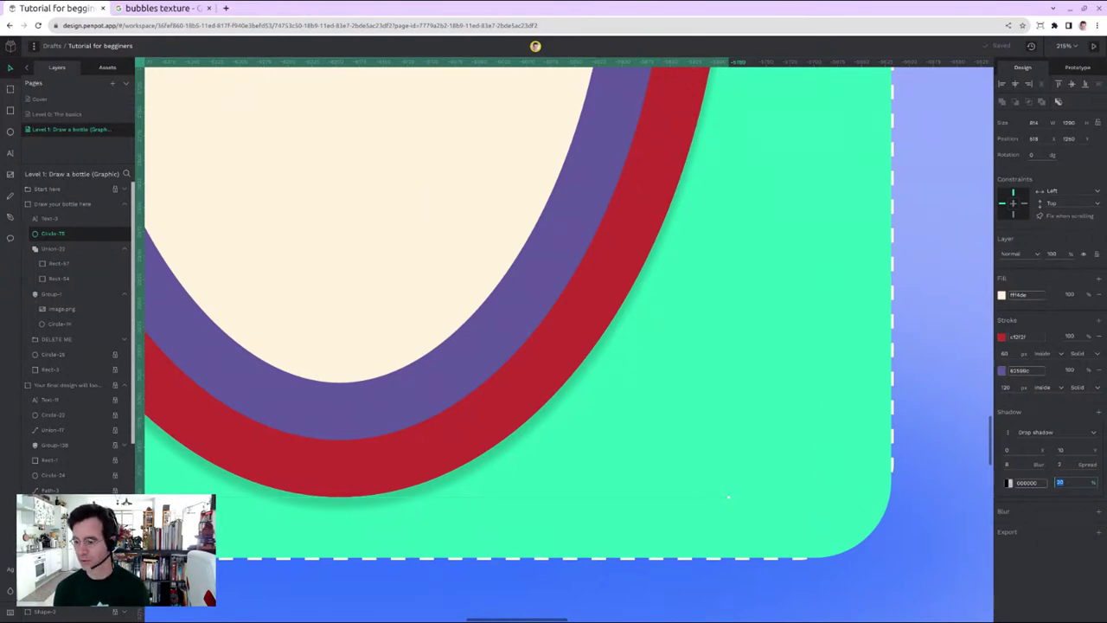
type("10")
key("Return")
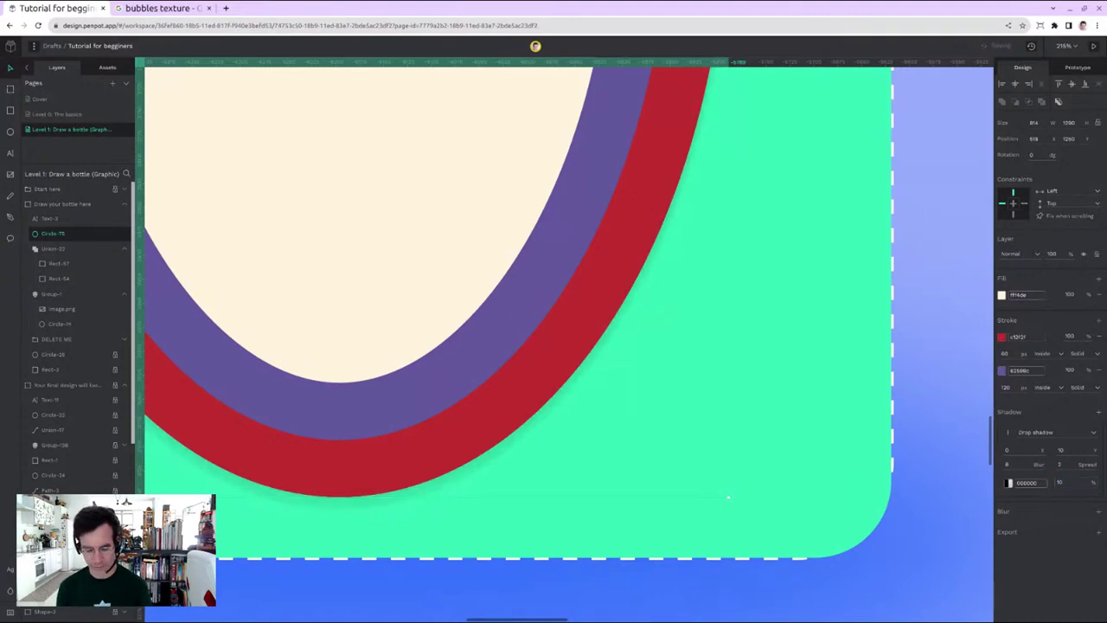
Step: Set the opacity of the label ellipse's drop shadow to 30%
left_click(1069, 482)
type("20")
key("Return")
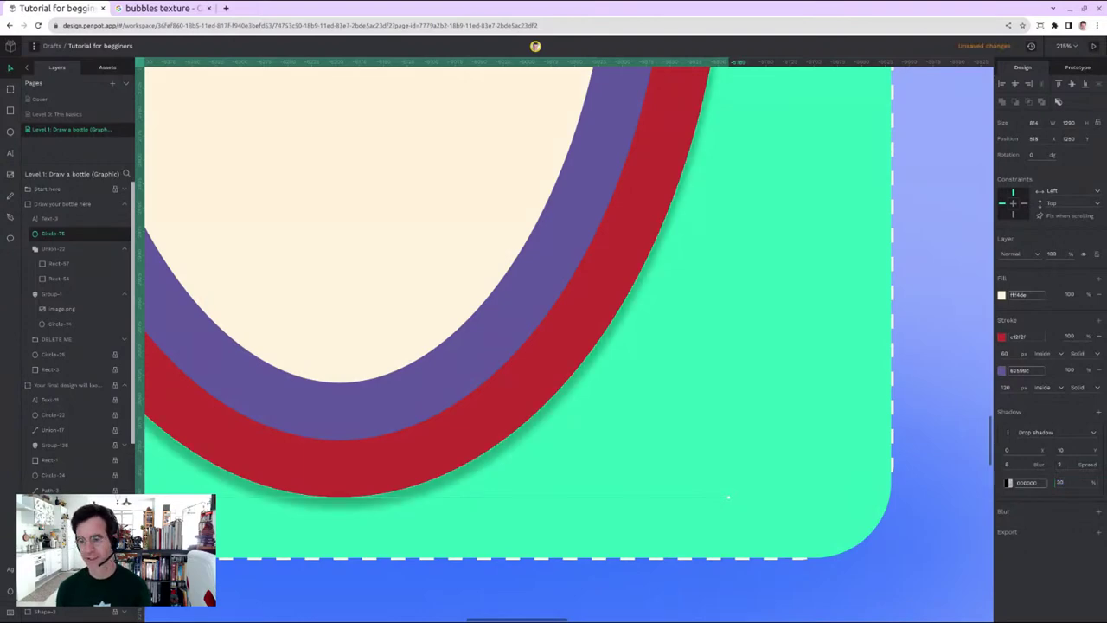
Step: Review the label's shadow on the bottle and read the Level 4 Blend modes & Opacity card
scroll(441, 241, "down", 10)
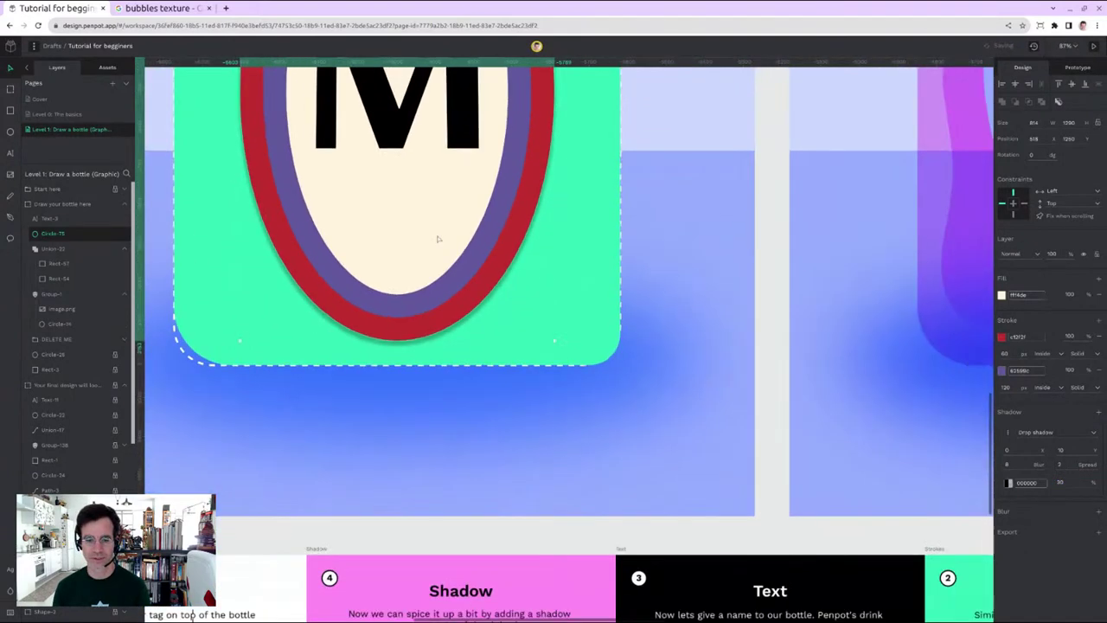
scroll(440, 240, "down", 3)
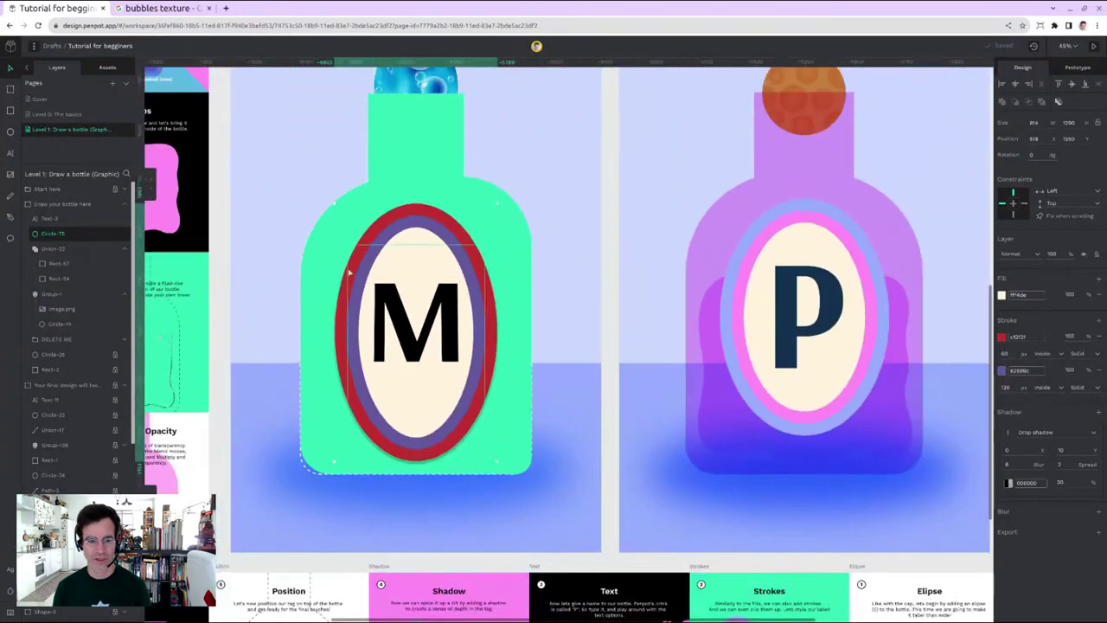
left_click_drag(217, 252, 389, 274)
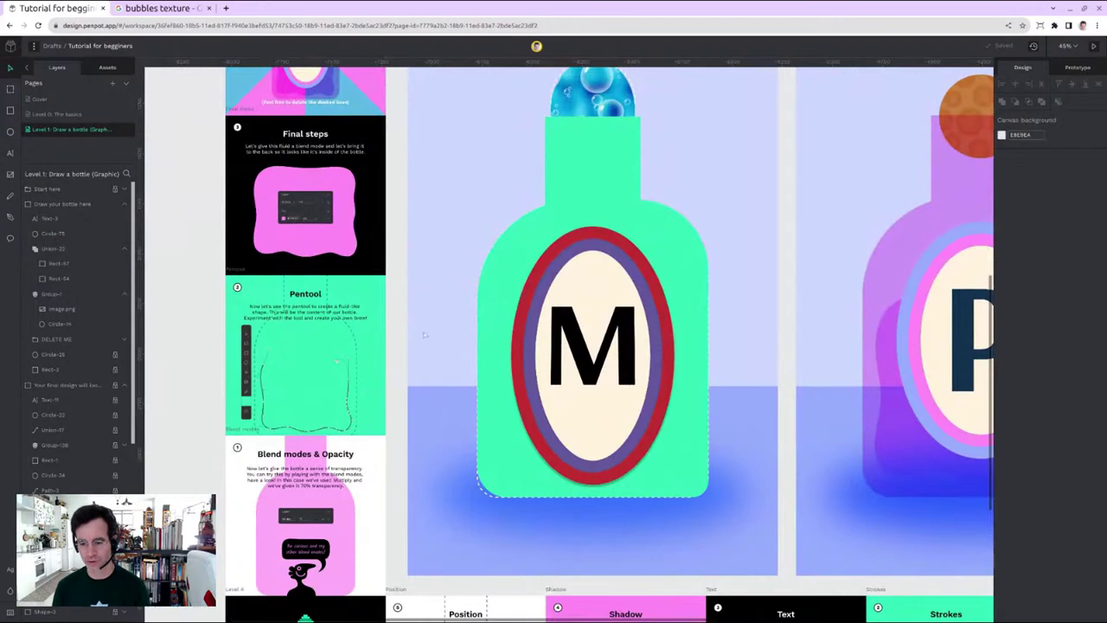
scroll(616, 487, "up", 5)
scroll(615, 488, "down", 3)
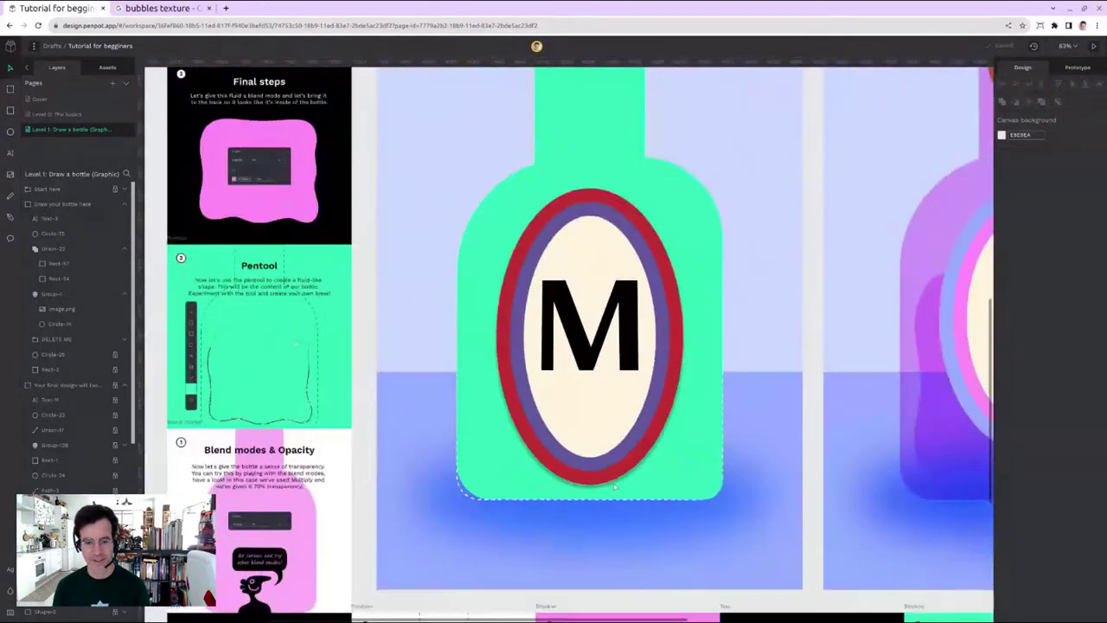
scroll(363, 415, "down", 1)
scroll(364, 415, "down", 5)
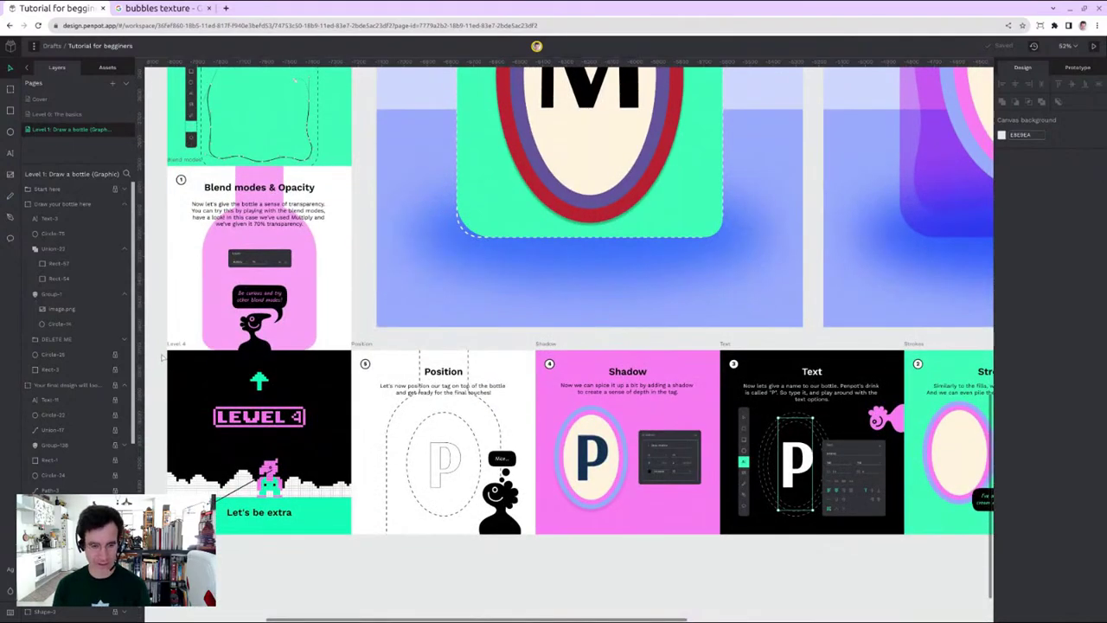
scroll(292, 414, "up", 5)
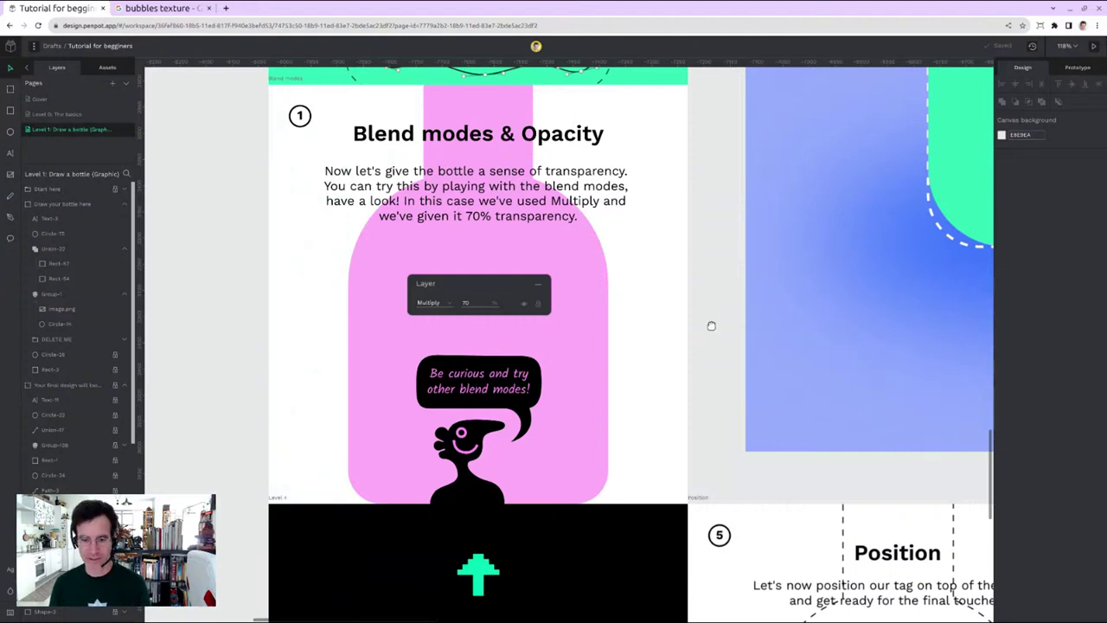
Step: Give the bottle shape the Multiply blend mode and a layer opacity of 70%
scroll(711, 326, "down", 5)
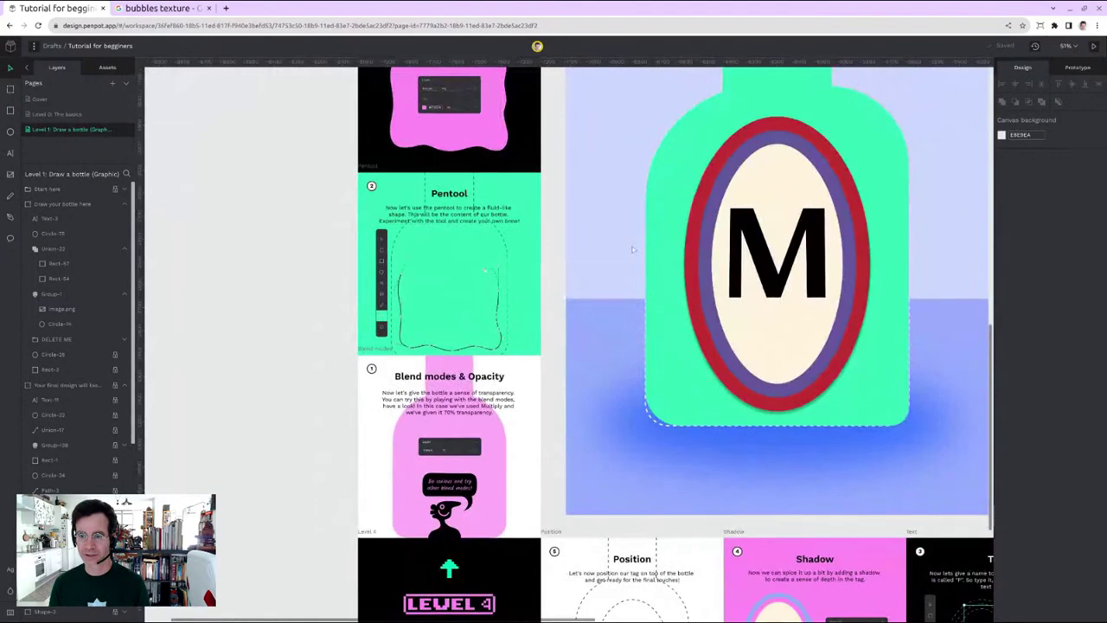
left_click(662, 163)
scroll(972, 184, "up", 3)
scroll(972, 183, "up", 1)
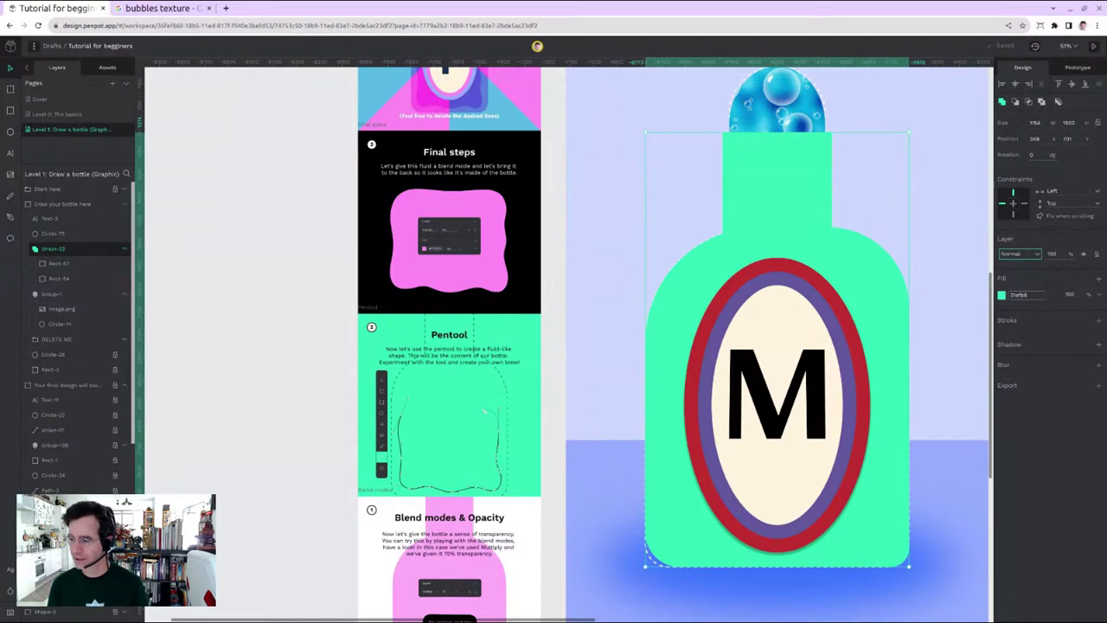
key("Down")
key("Down")
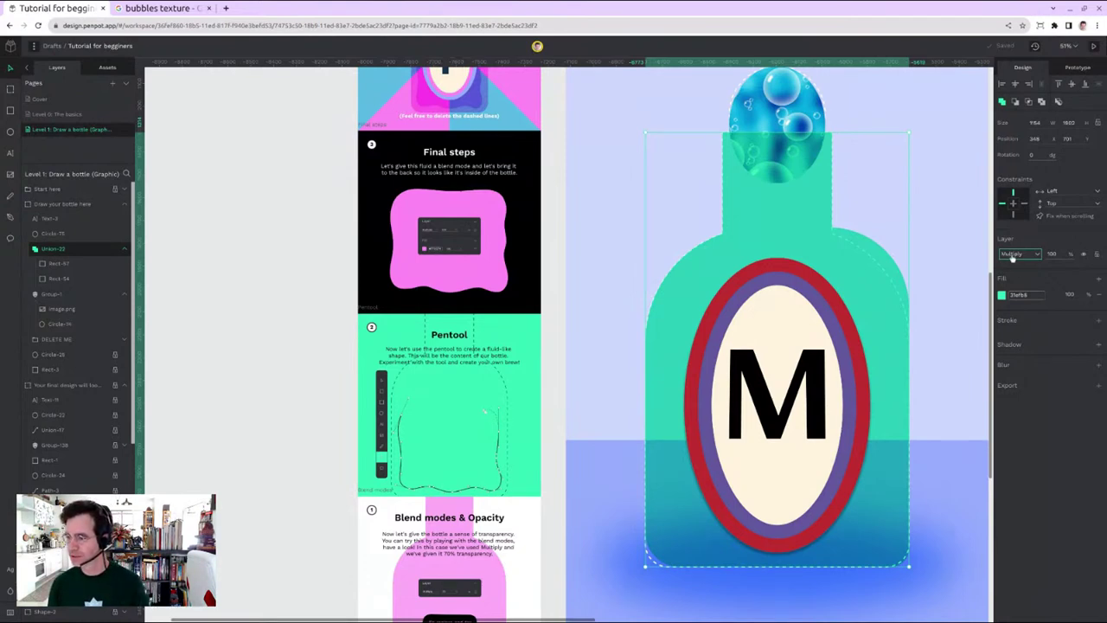
left_click(1053, 254)
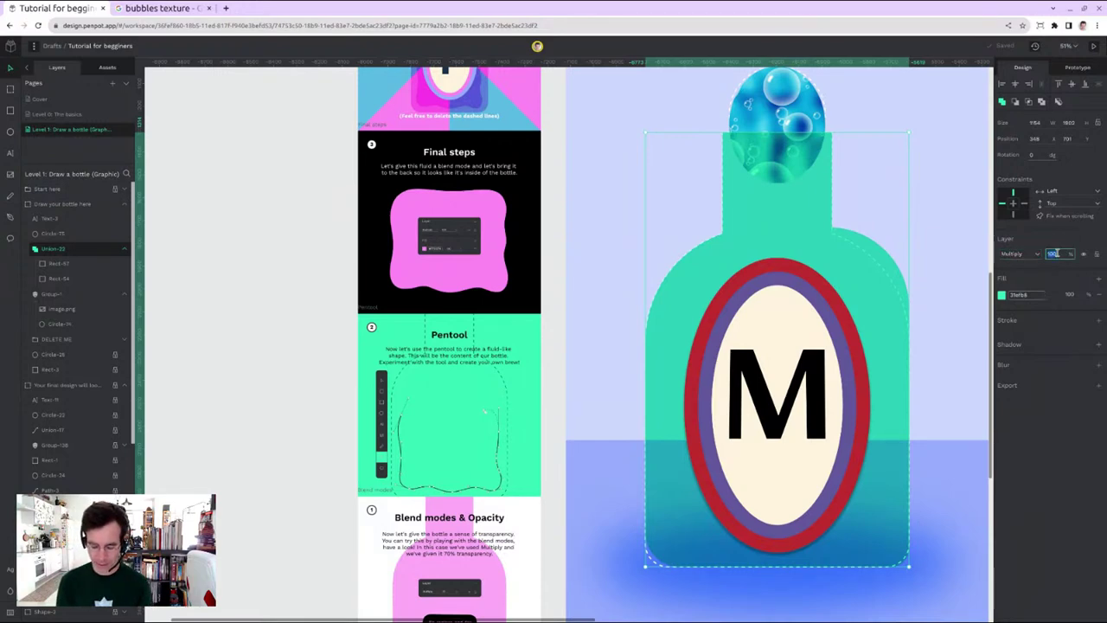
type("70")
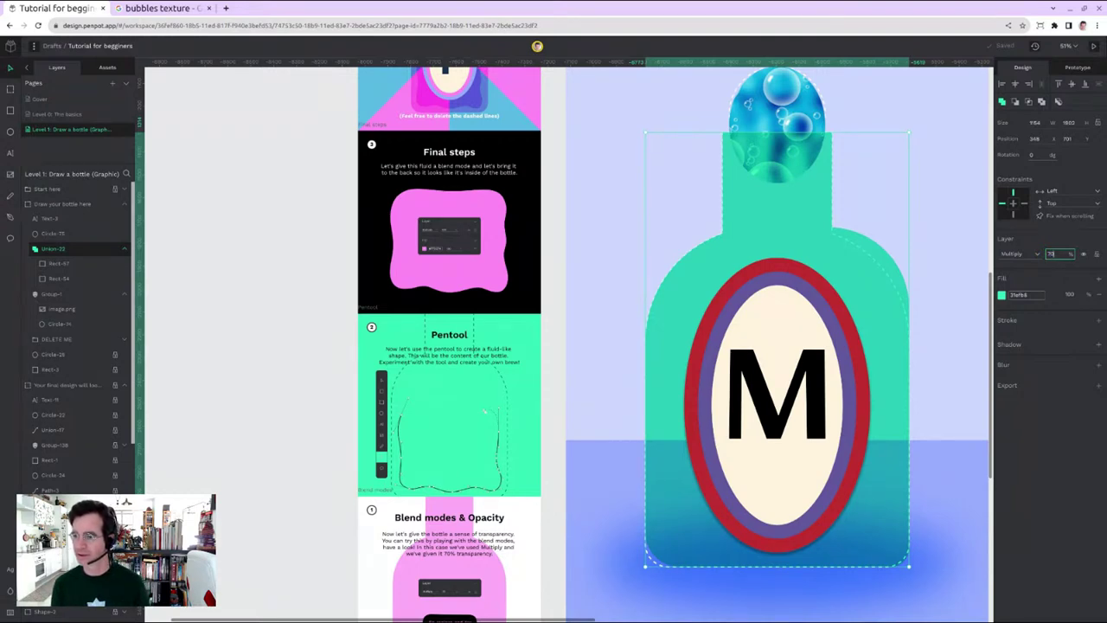
key("Return")
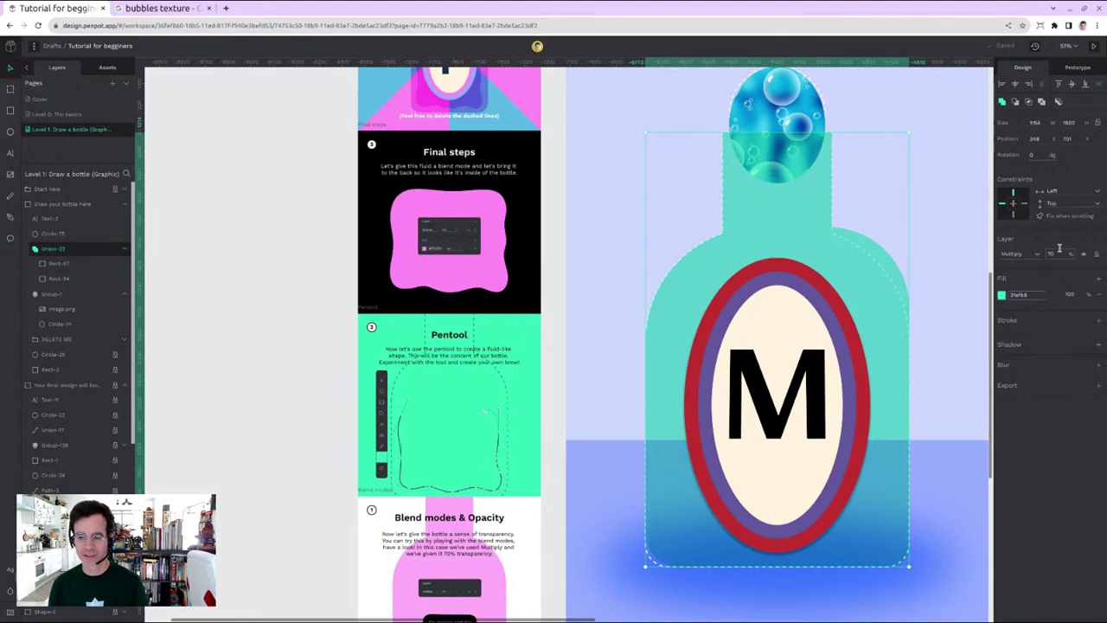
key("Escape")
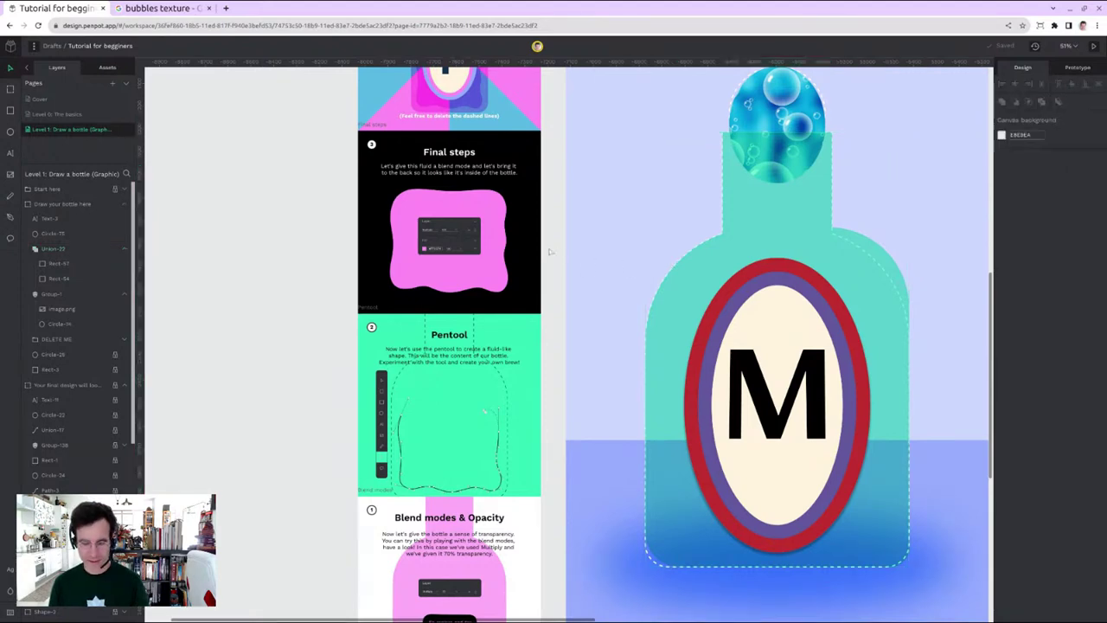
Step: Shorten the label ellipse from its lower edge to about 817 by 1170, matching the example bottle's label
scroll(562, 269, "down", 3)
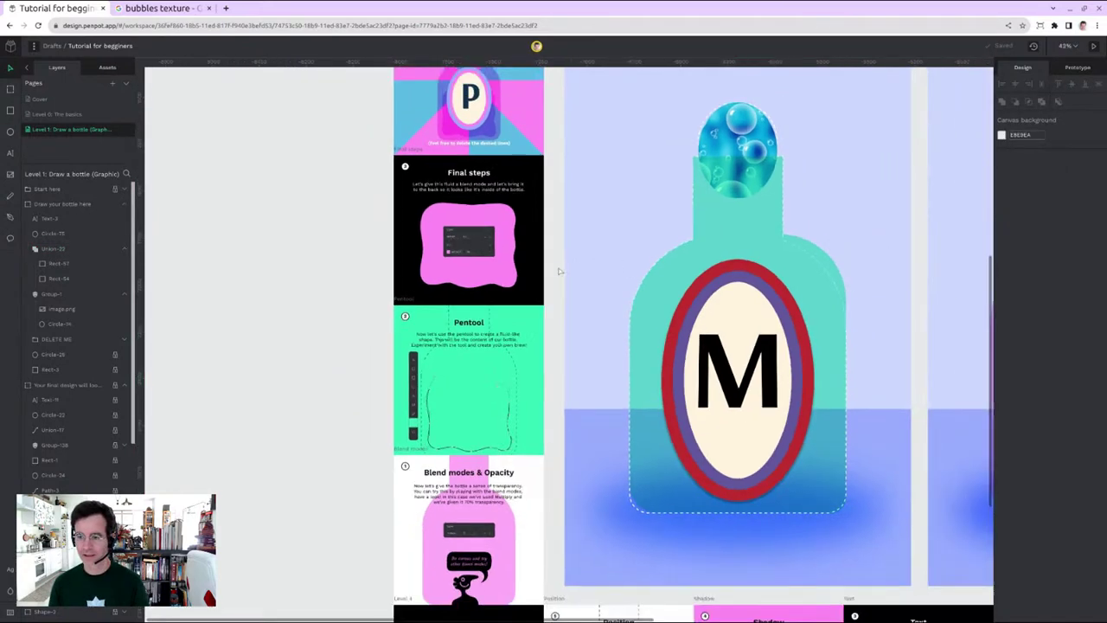
scroll(560, 271, "down", 5)
scroll(586, 269, "up", 5)
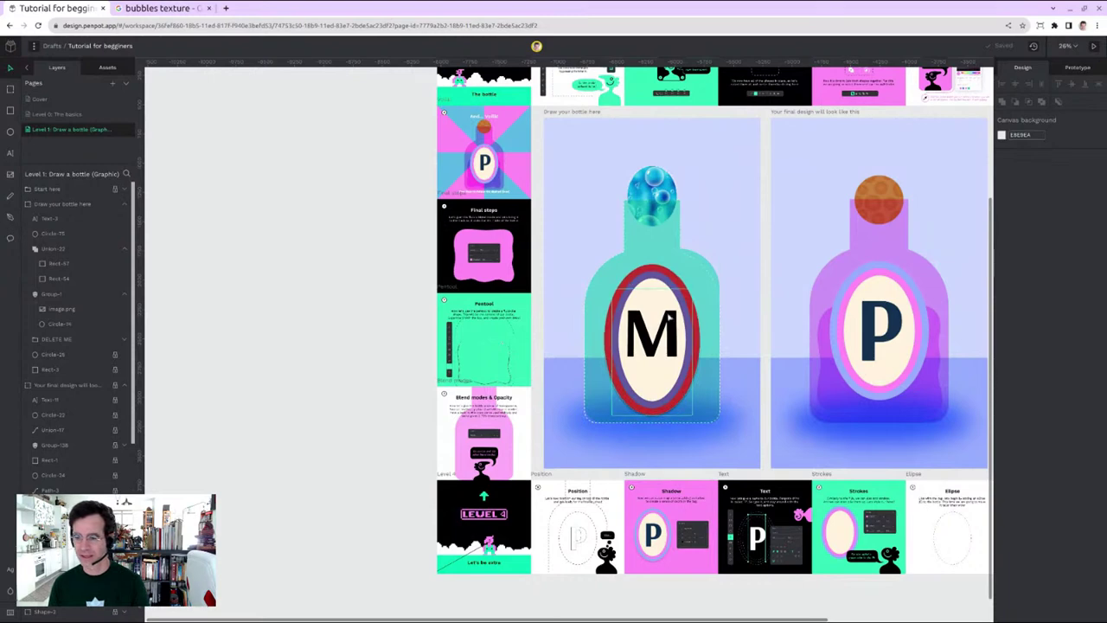
left_click(661, 272)
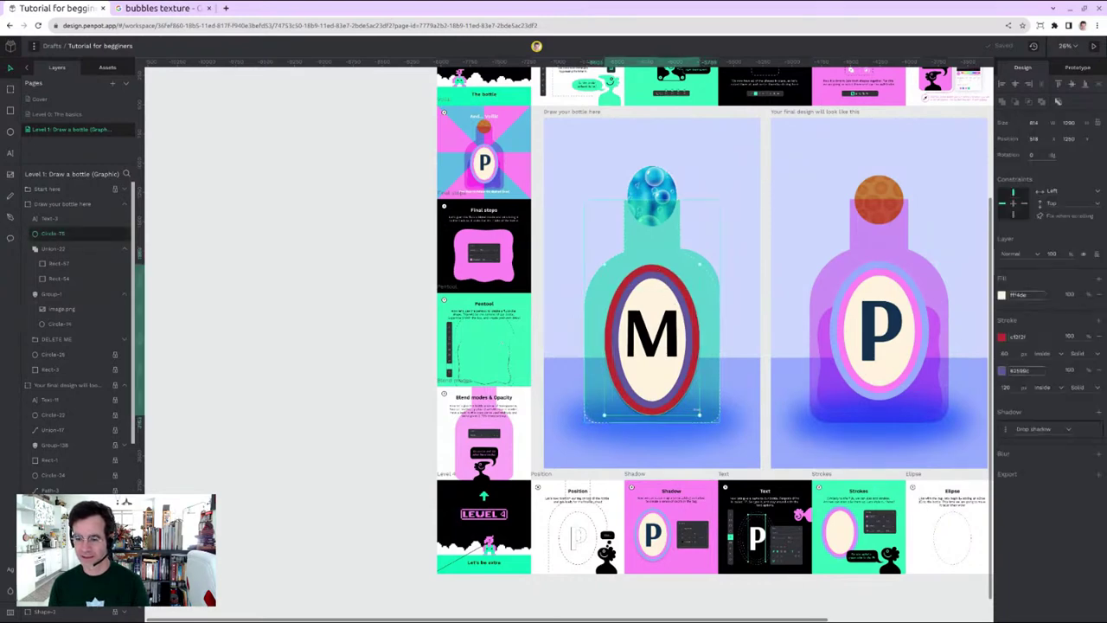
left_click_drag(700, 415, 700, 400)
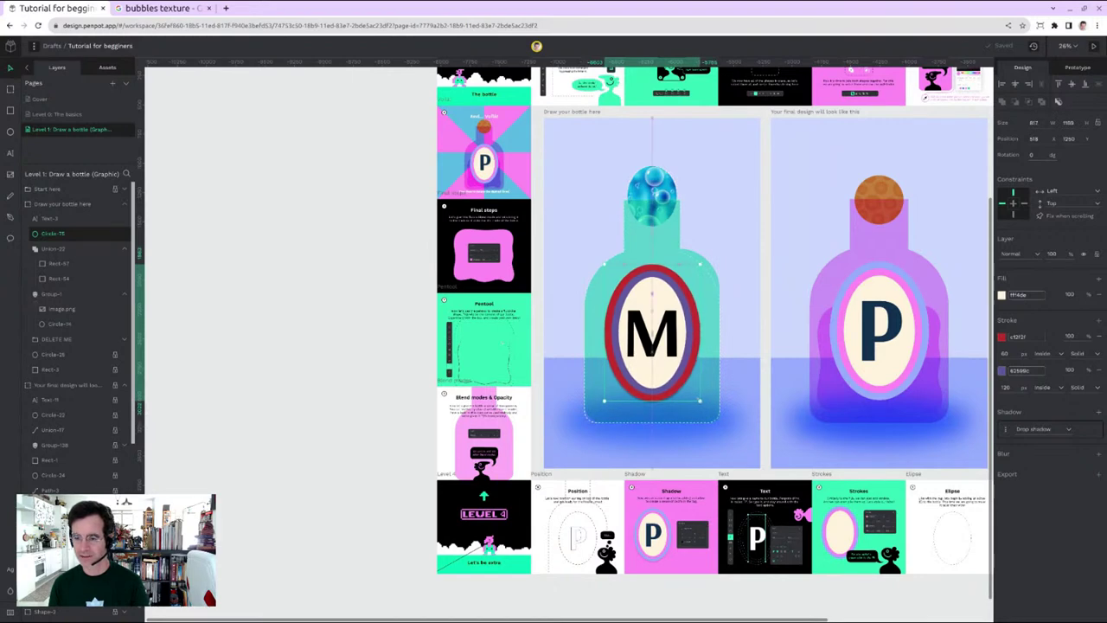
left_click(379, 309)
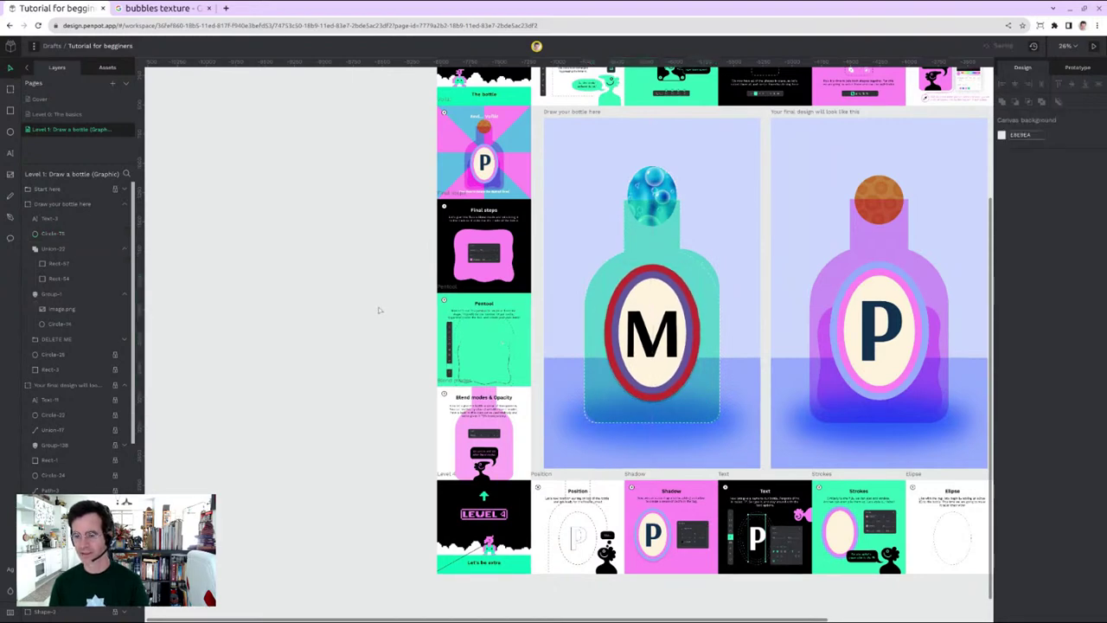
Step: Move the letter M slightly up so it sits centred in the shortened label
left_click(661, 345)
left_click_drag(661, 345, 661, 340)
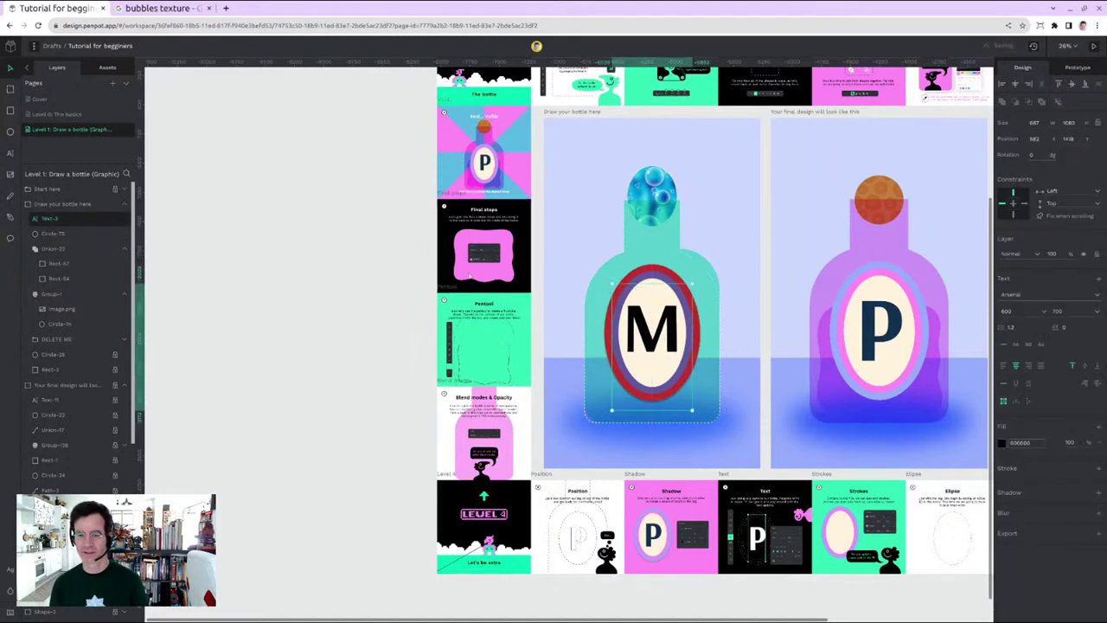
left_click(364, 256)
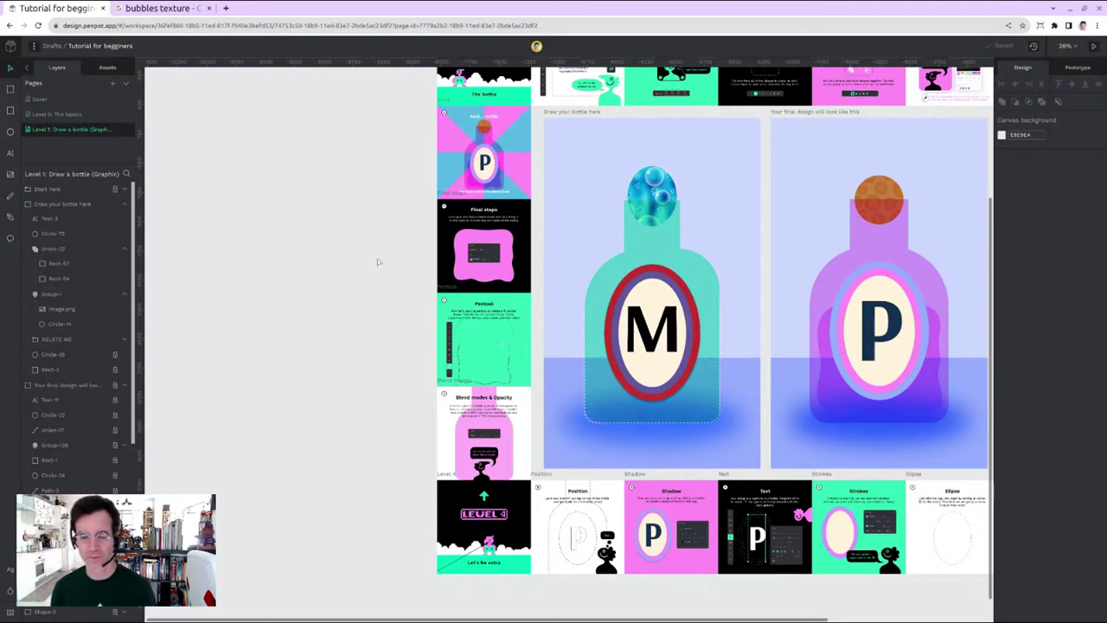
Step: Draw a closed, wavy fluid outline about 1076 by 659 inside the lower half of the bottle with the Pen tool
scroll(488, 452, "up", 4)
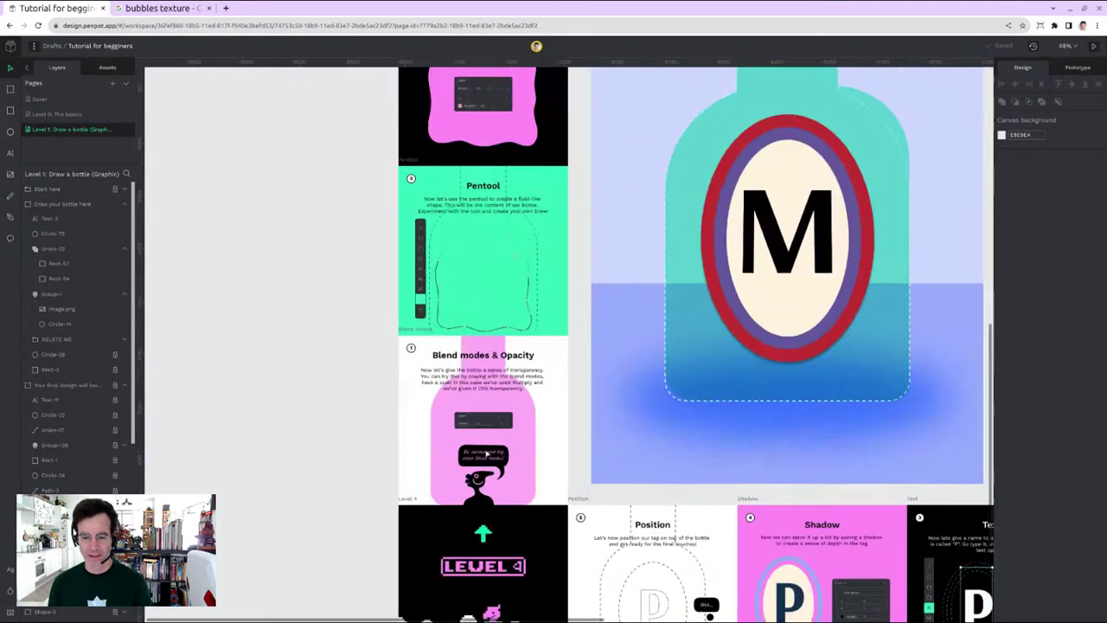
scroll(519, 298, "up", 4)
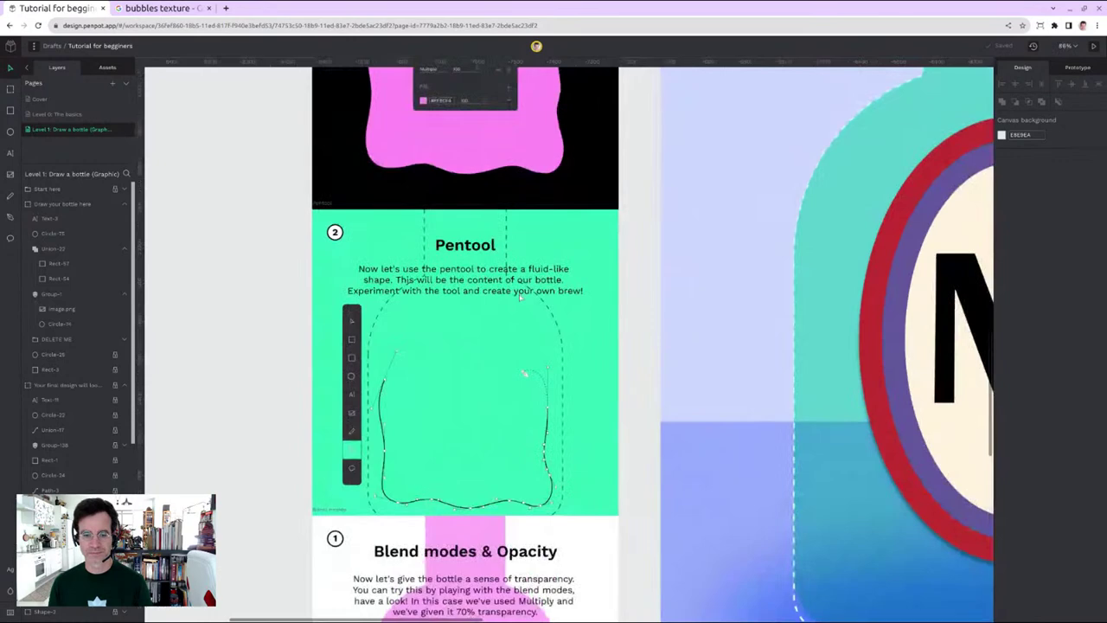
scroll(520, 298, "up", 2)
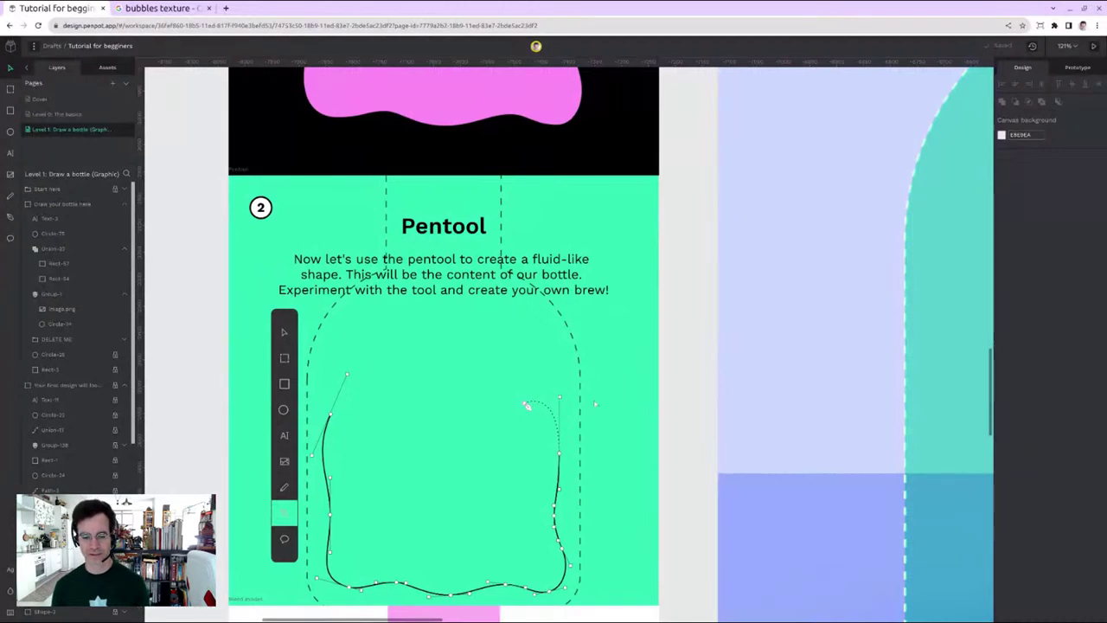
scroll(595, 403, "down", 10)
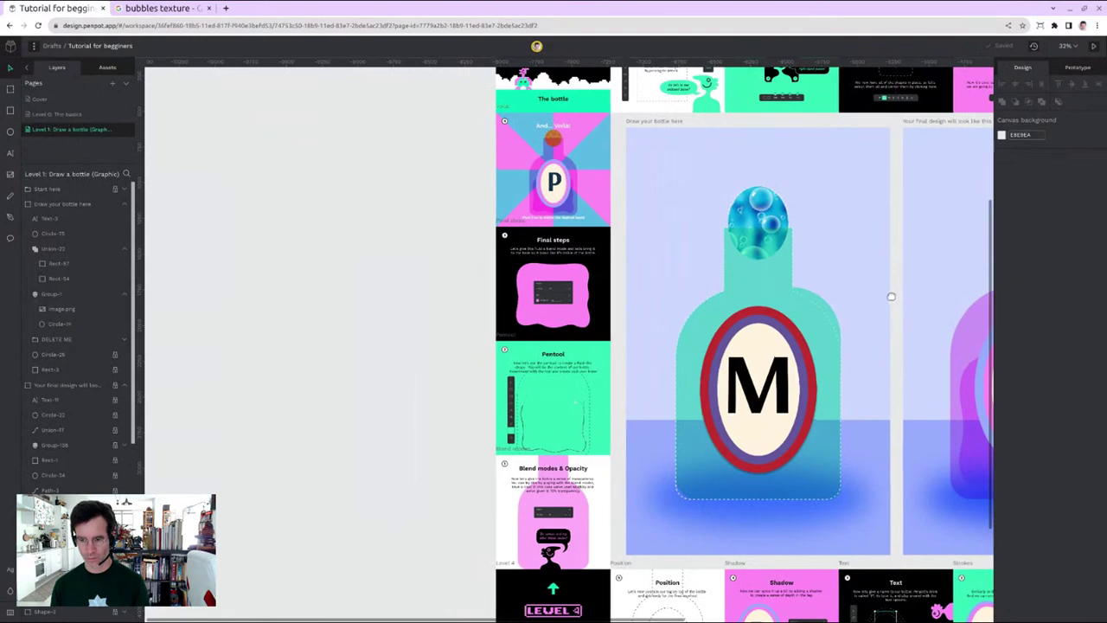
scroll(762, 321, "up", 5)
scroll(697, 443, "down", 2)
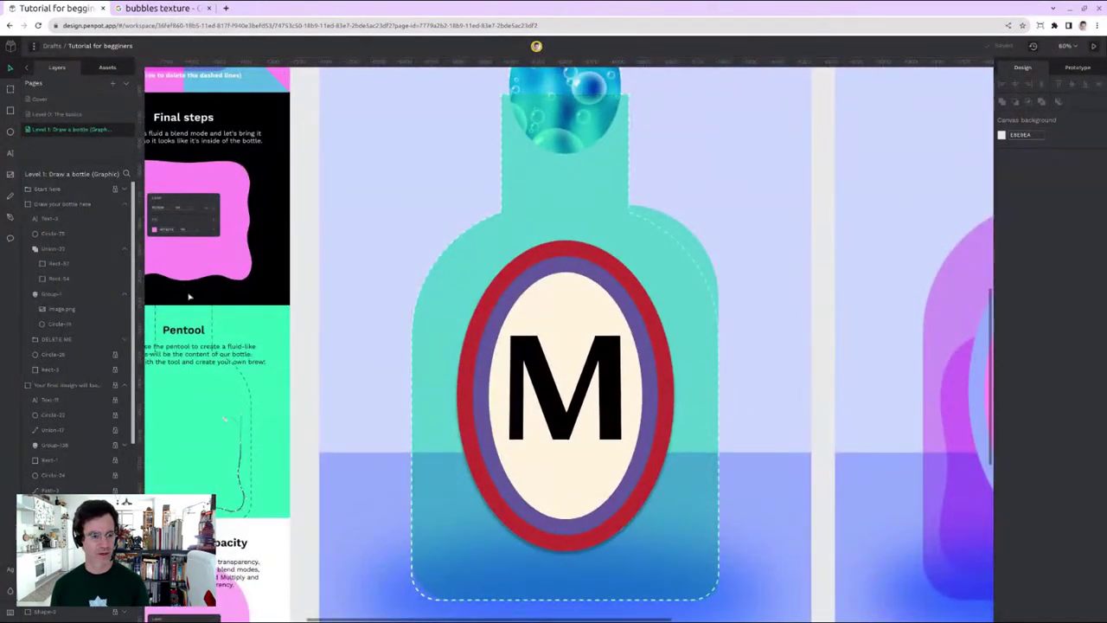
left_click(11, 217)
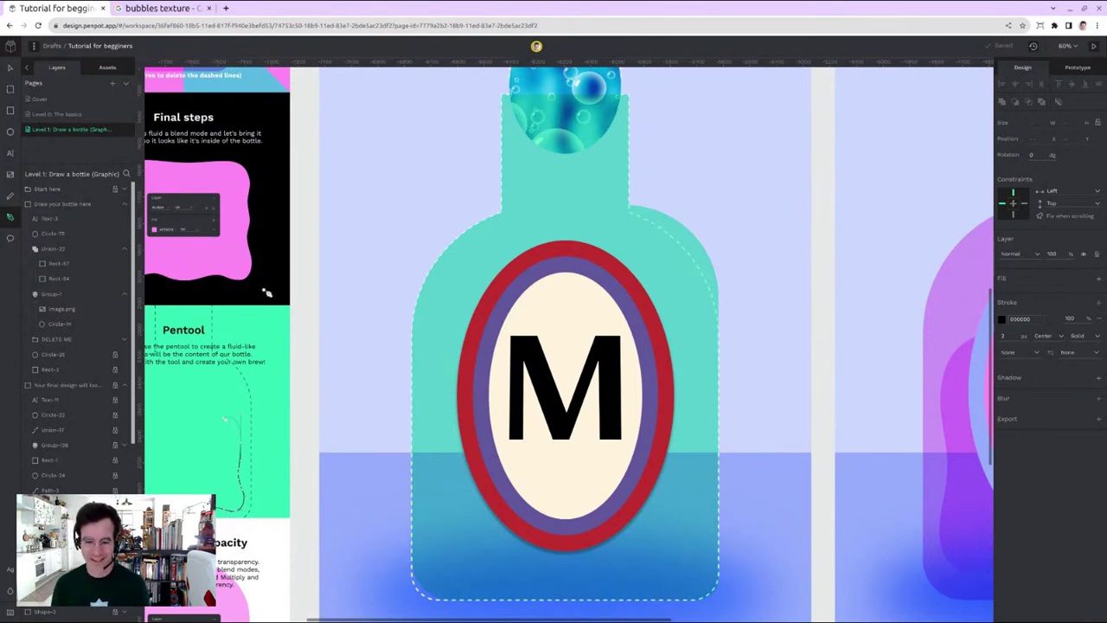
left_click(460, 436)
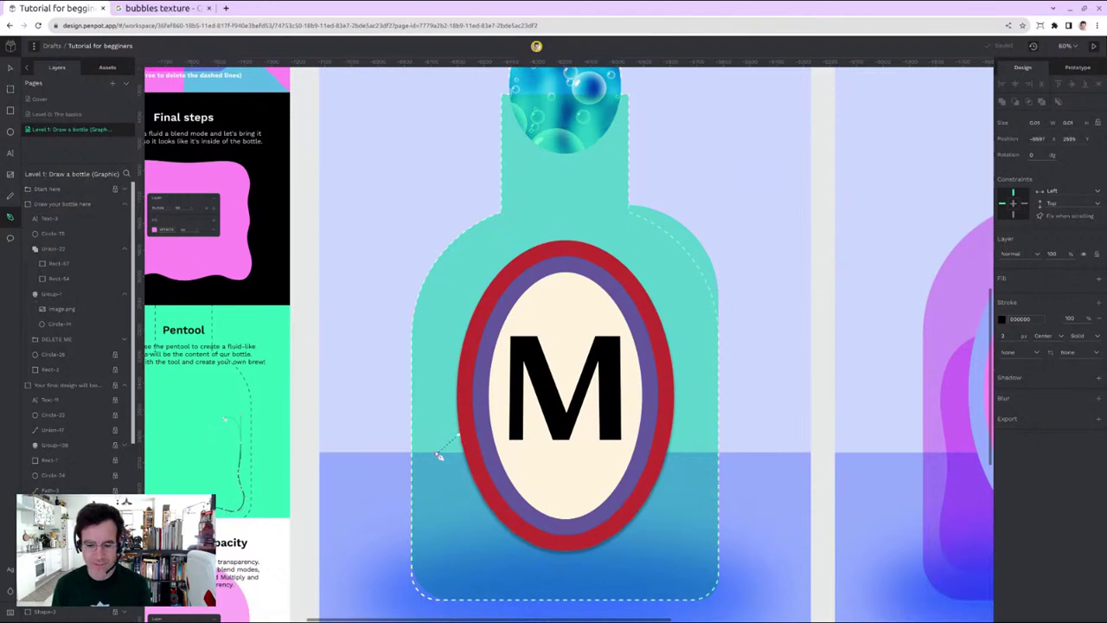
left_click(433, 467)
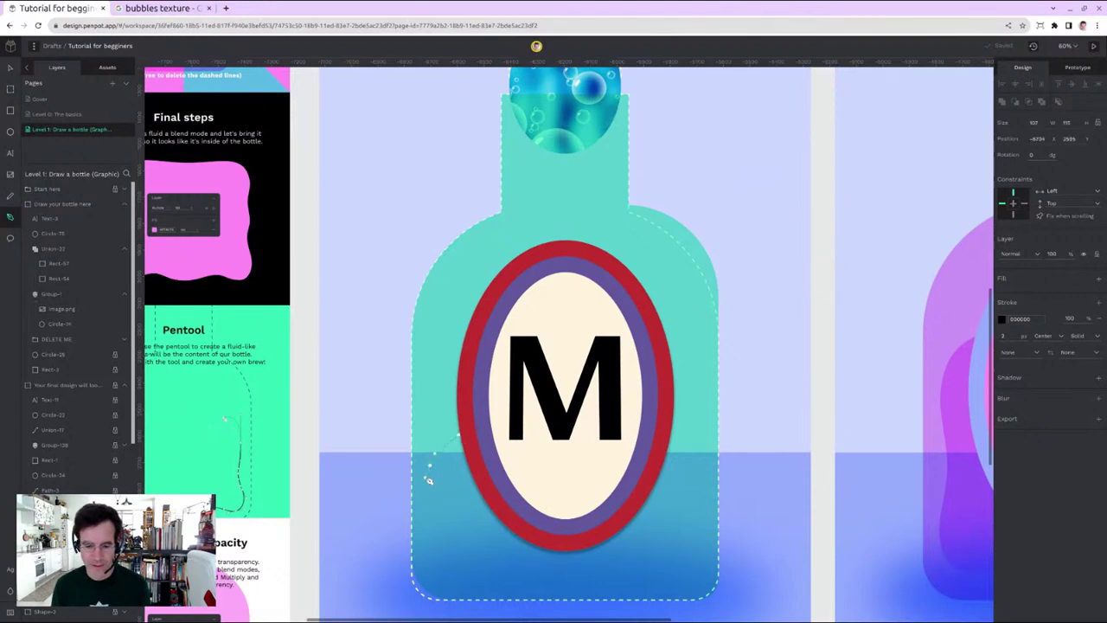
mouse_move(426, 484)
left_mouse_down()
mouse_move(453, 592)
mouse_move(488, 594)
mouse_move(520, 574)
mouse_move(608, 597)
mouse_move(655, 574)
mouse_move(691, 590)
mouse_move(707, 579)
mouse_move(714, 549)
mouse_move(742, 524)
mouse_move(713, 550)
mouse_move(700, 465)
left_mouse_up()
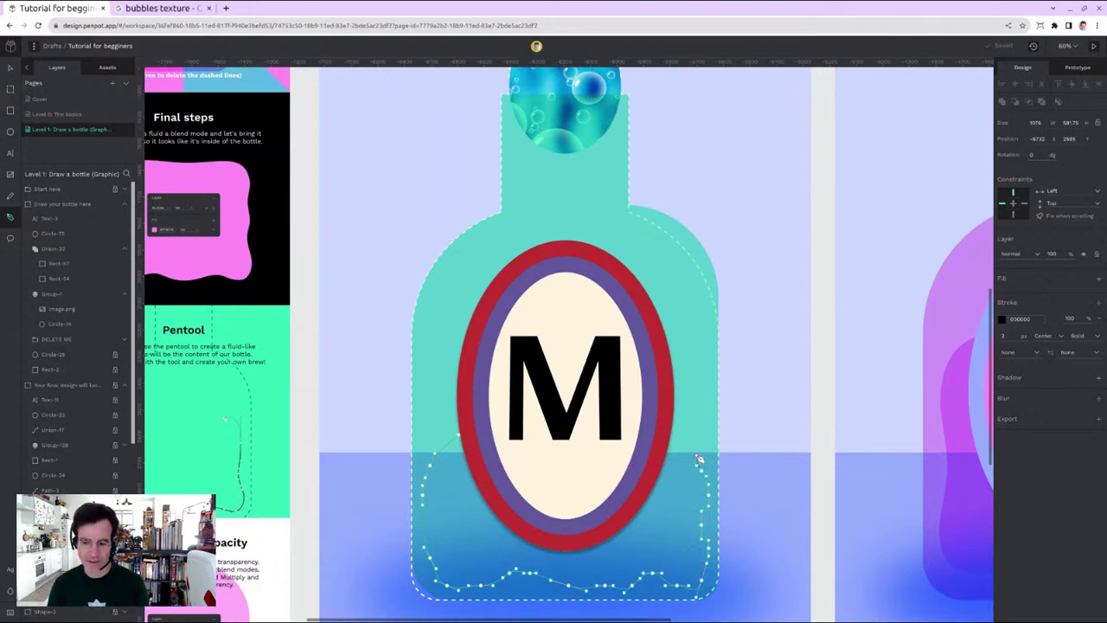
mouse_move(697, 455)
left_mouse_down()
mouse_move(703, 443)
mouse_move(680, 419)
left_mouse_up()
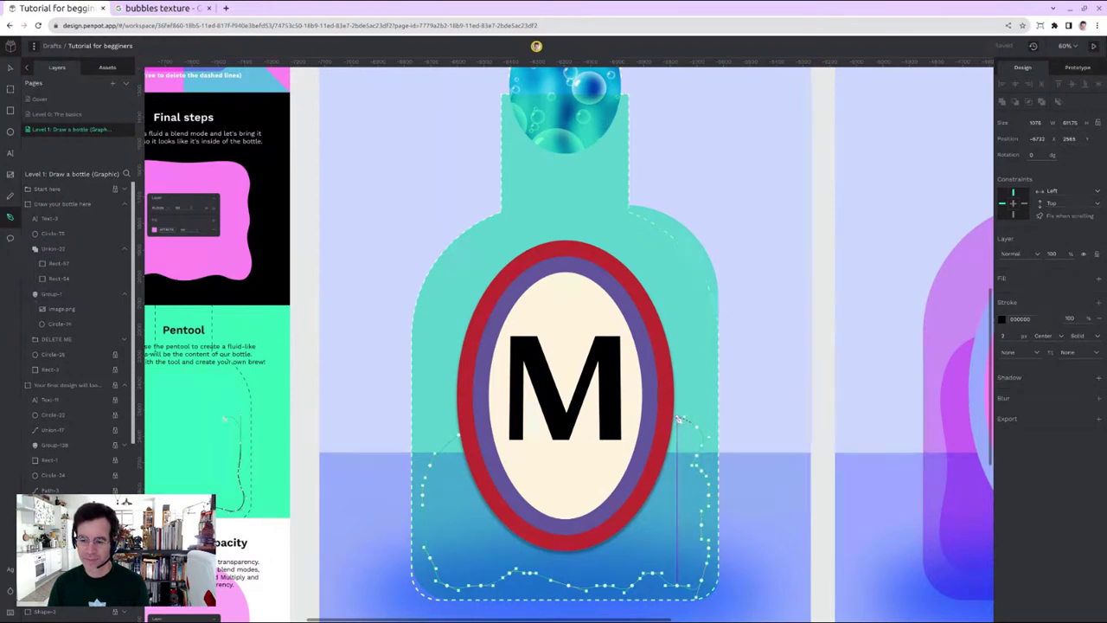
left_click_drag(680, 420, 680, 421)
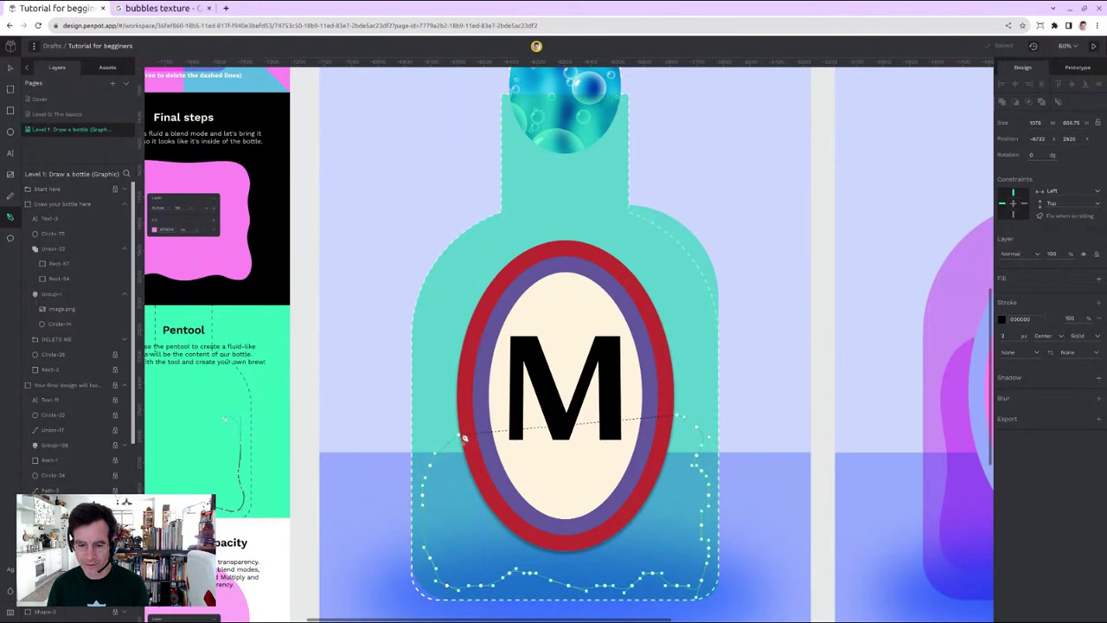
left_click(460, 437)
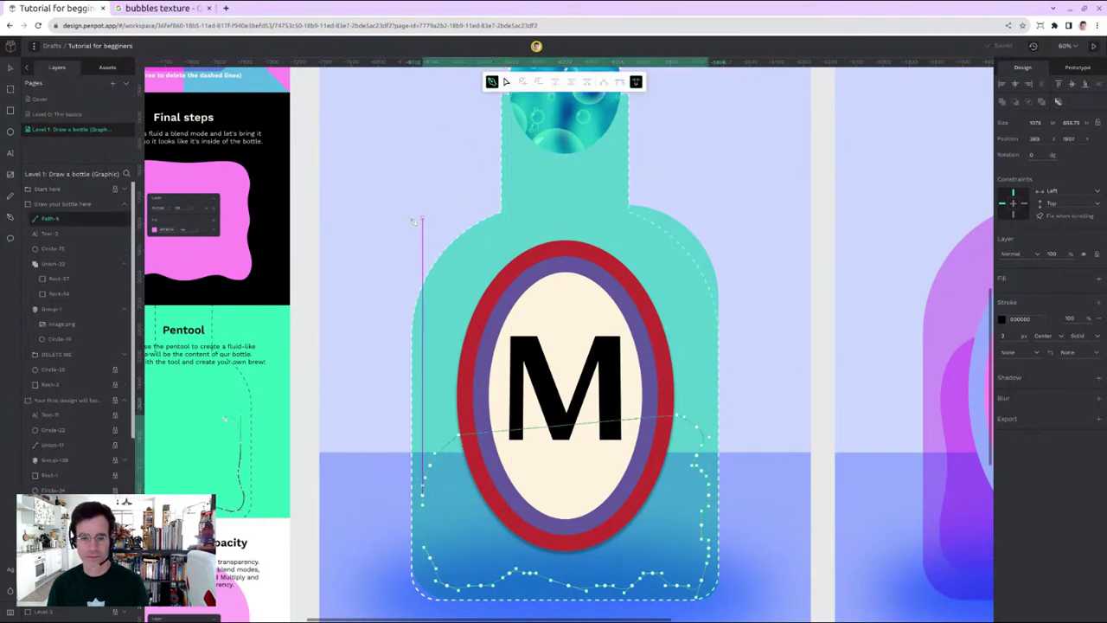
key("Escape")
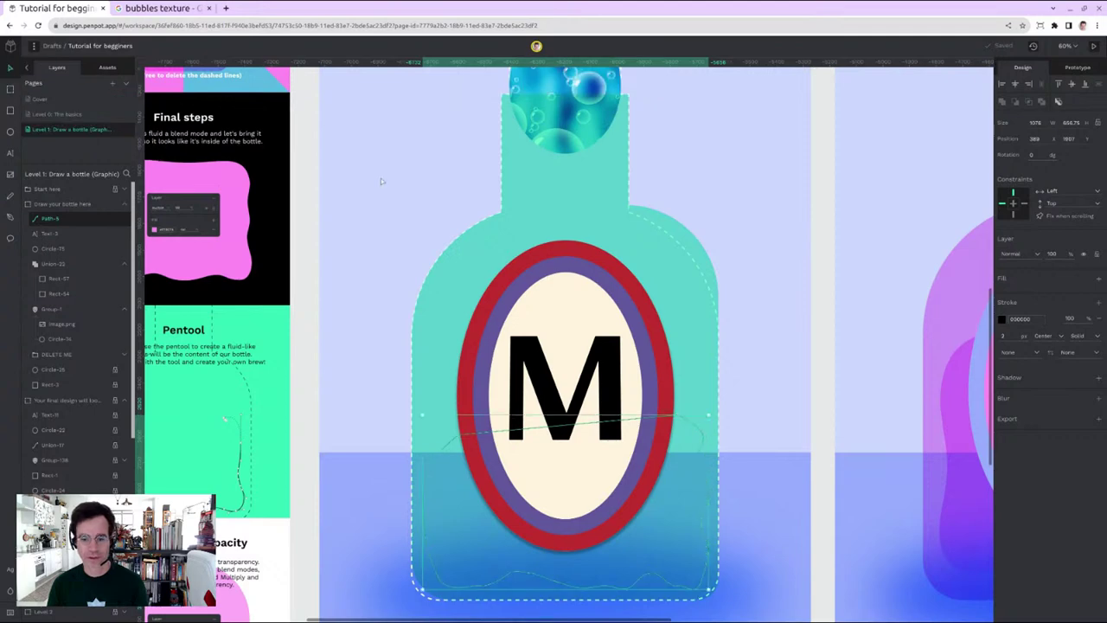
key("Escape")
Step: Read the Final steps card and examine its example layer and fill settings for the fluid
left_click(432, 510)
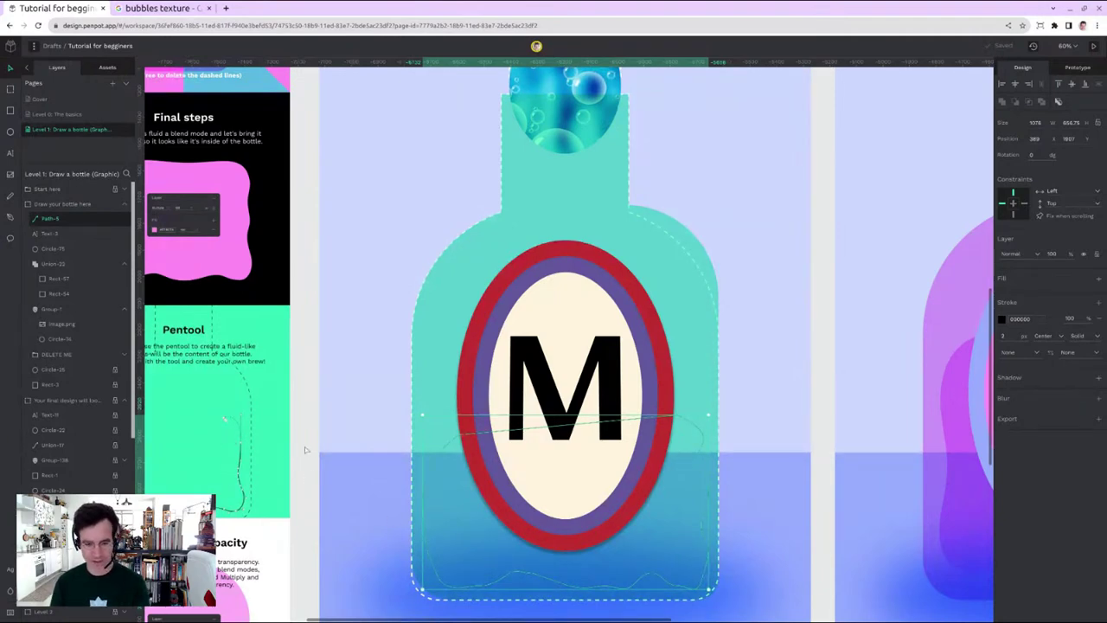
left_click_drag(301, 445, 473, 405)
scroll(473, 405, "up", 5)
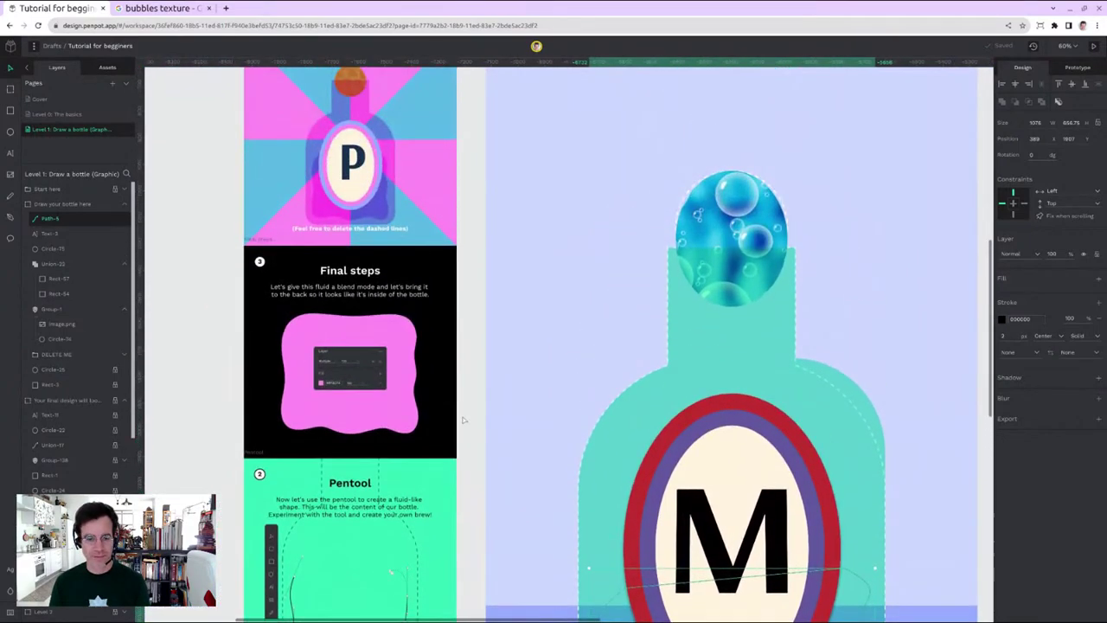
scroll(467, 415, "up", 2, "ctrl")
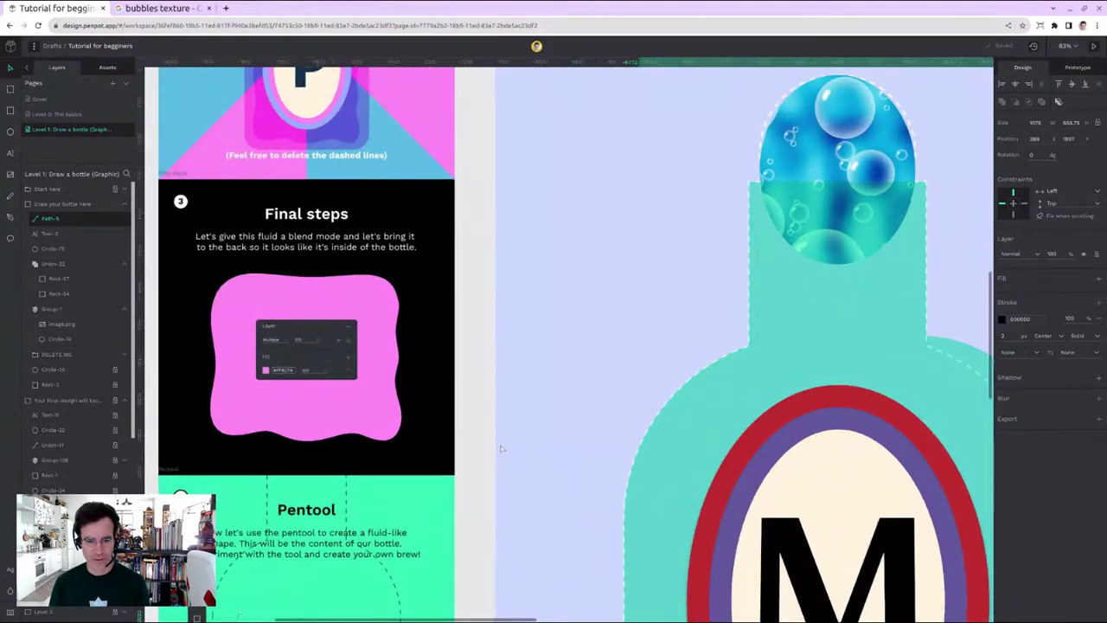
scroll(274, 364, "up", 5, "ctrl")
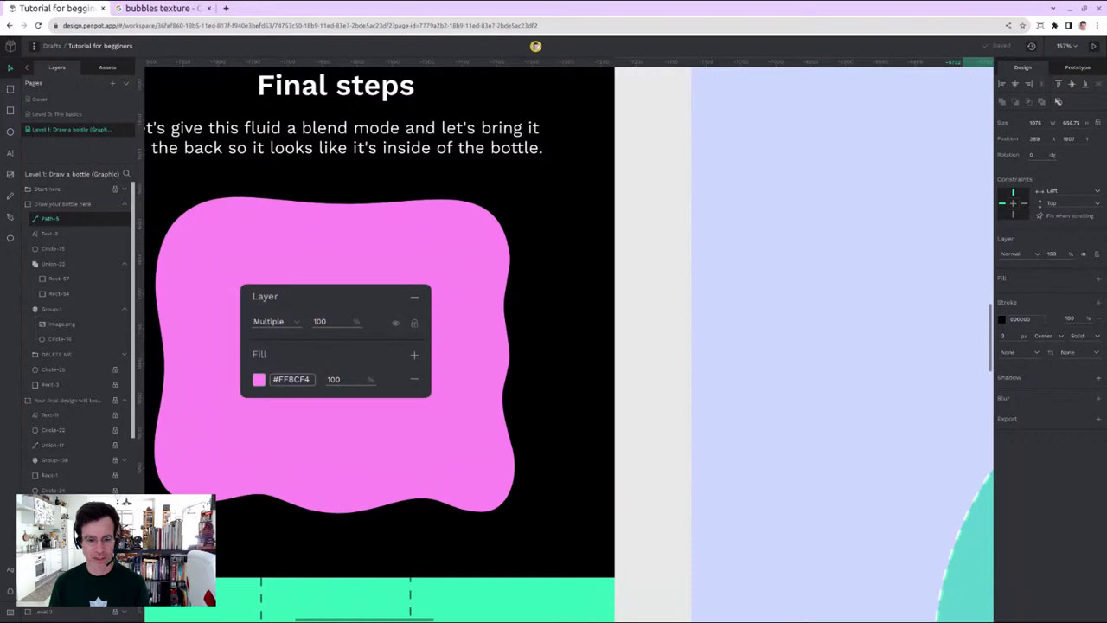
scroll(276, 388, "down", 7, "ctrl")
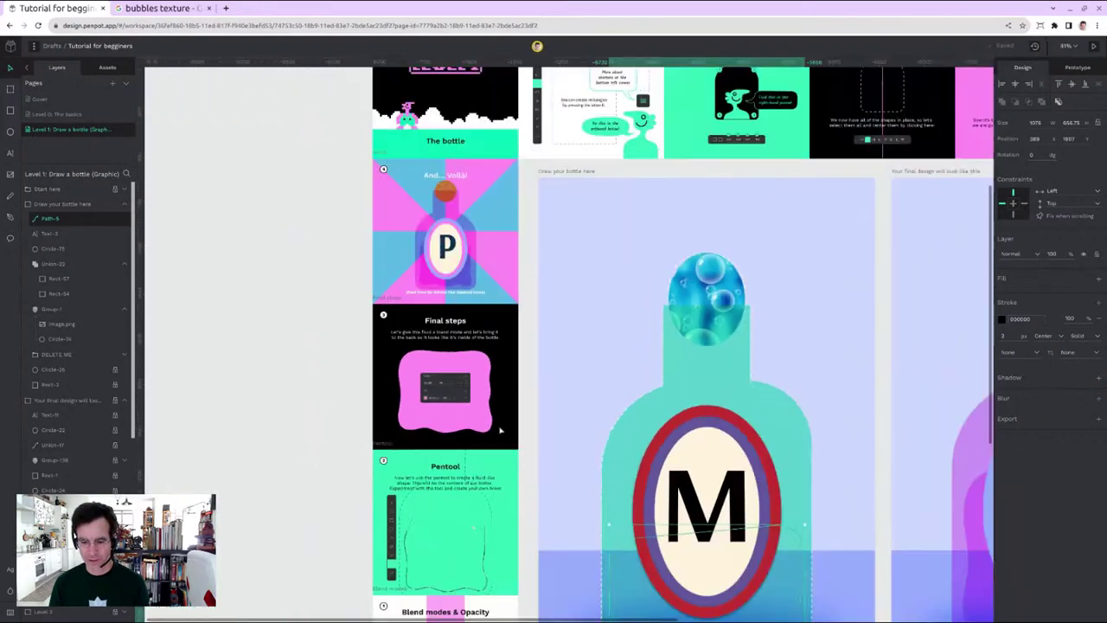
scroll(884, 504, "down", 3)
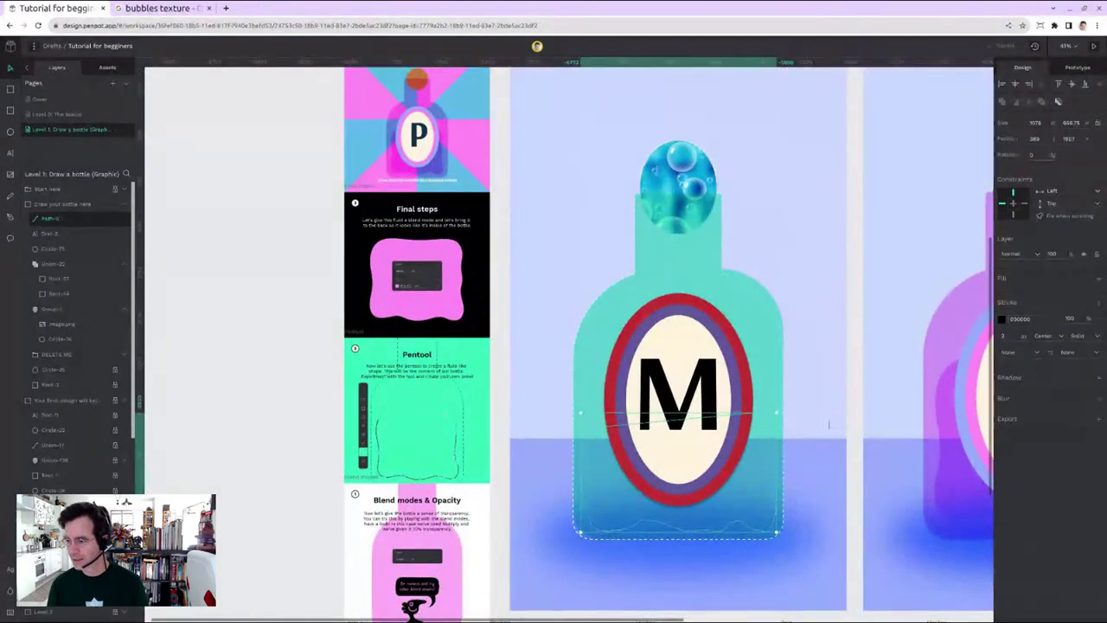
Step: Add a fill to the fluid shape and set the fill's opacity to 70%
left_click(1099, 278)
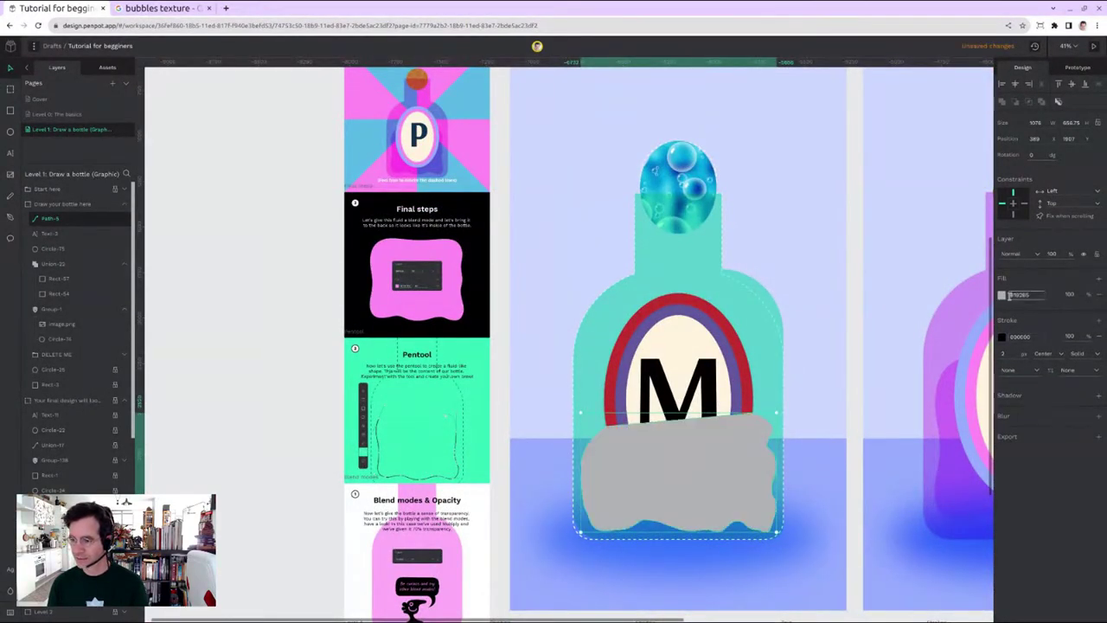
left_click(1003, 295)
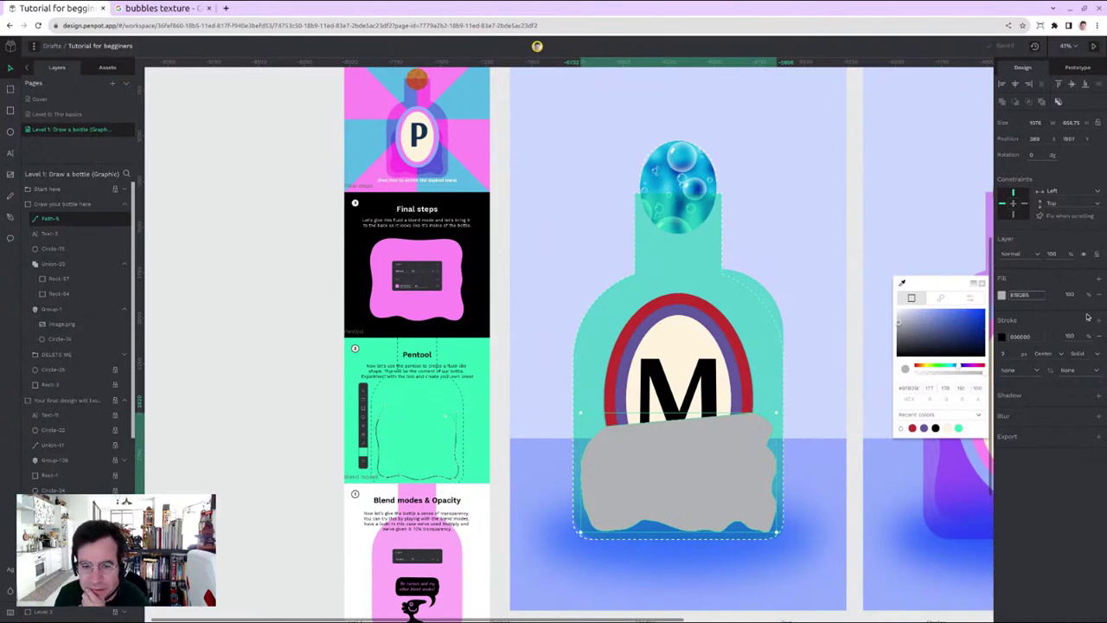
scroll(413, 286, "up", 5)
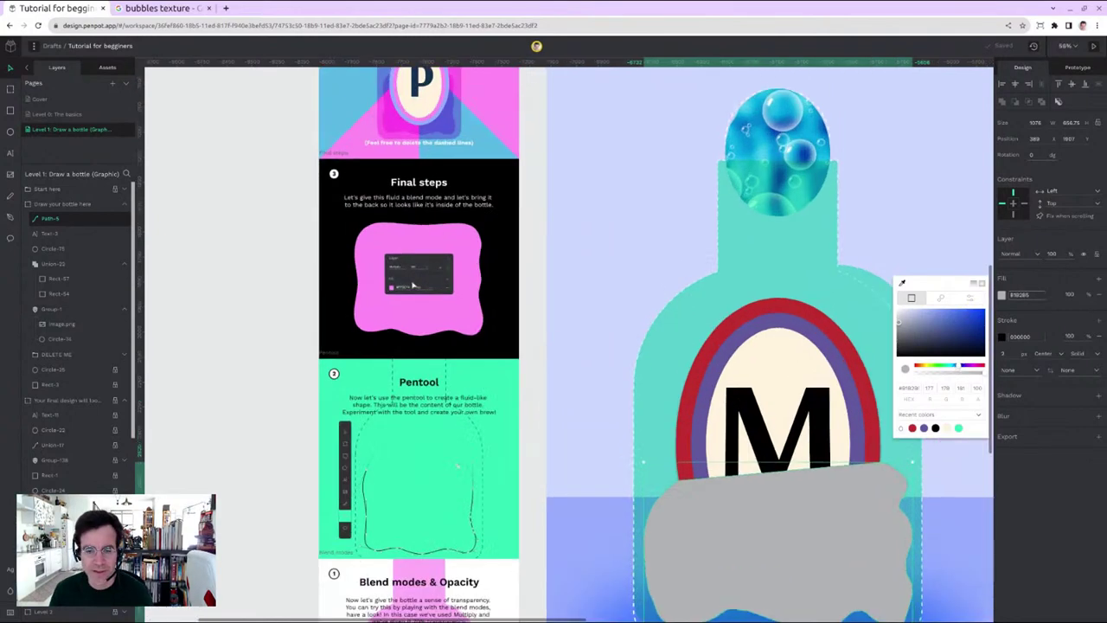
scroll(412, 286, "down", 5)
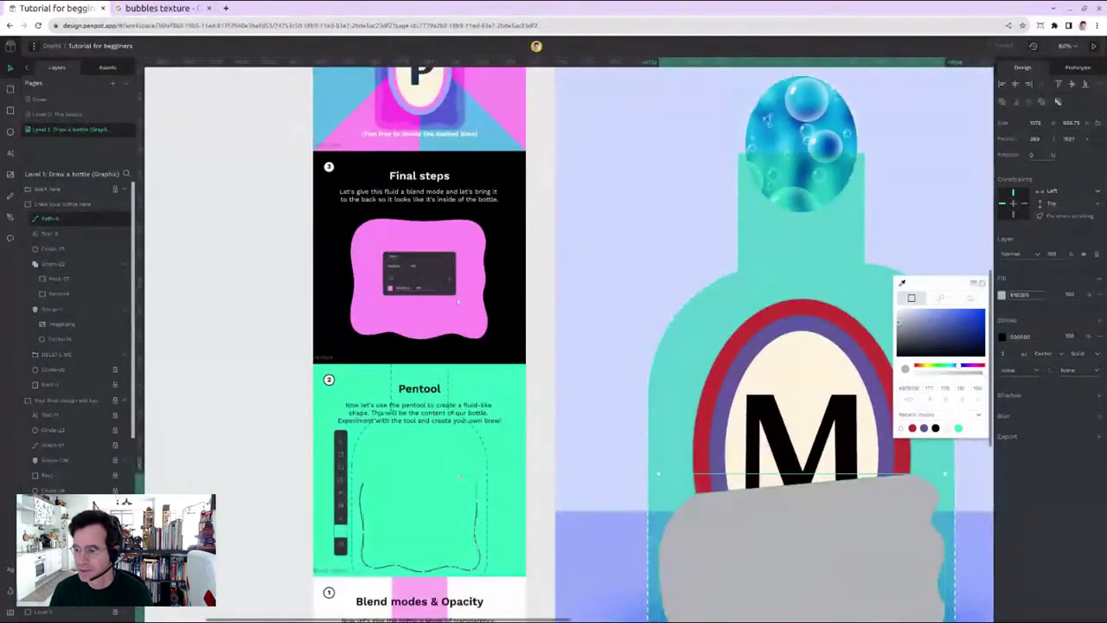
left_click(1070, 294)
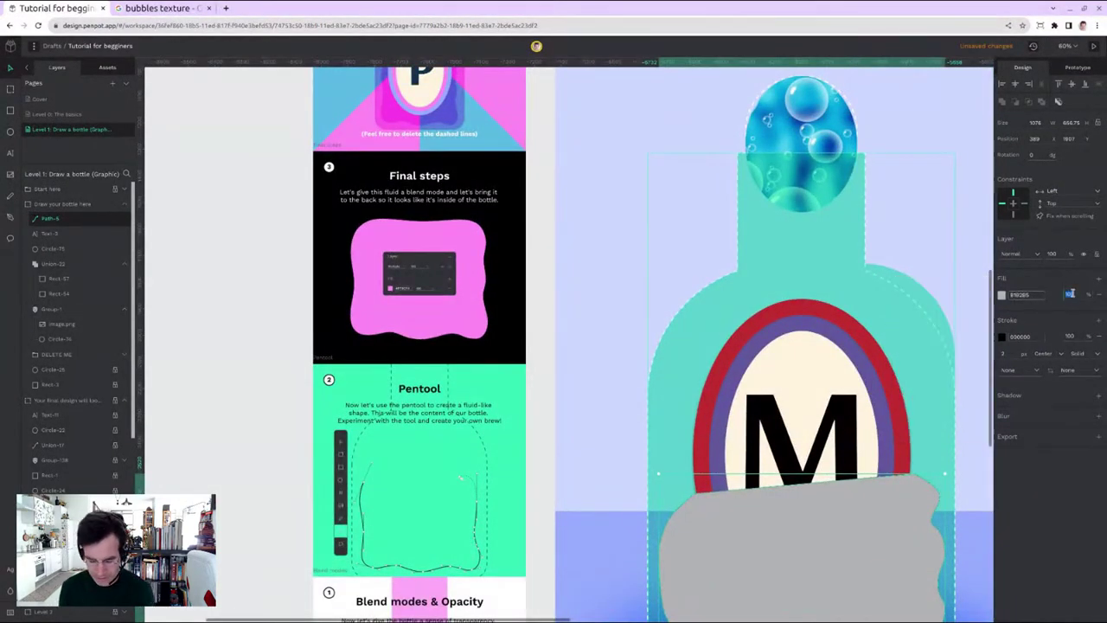
type("70")
key("Return")
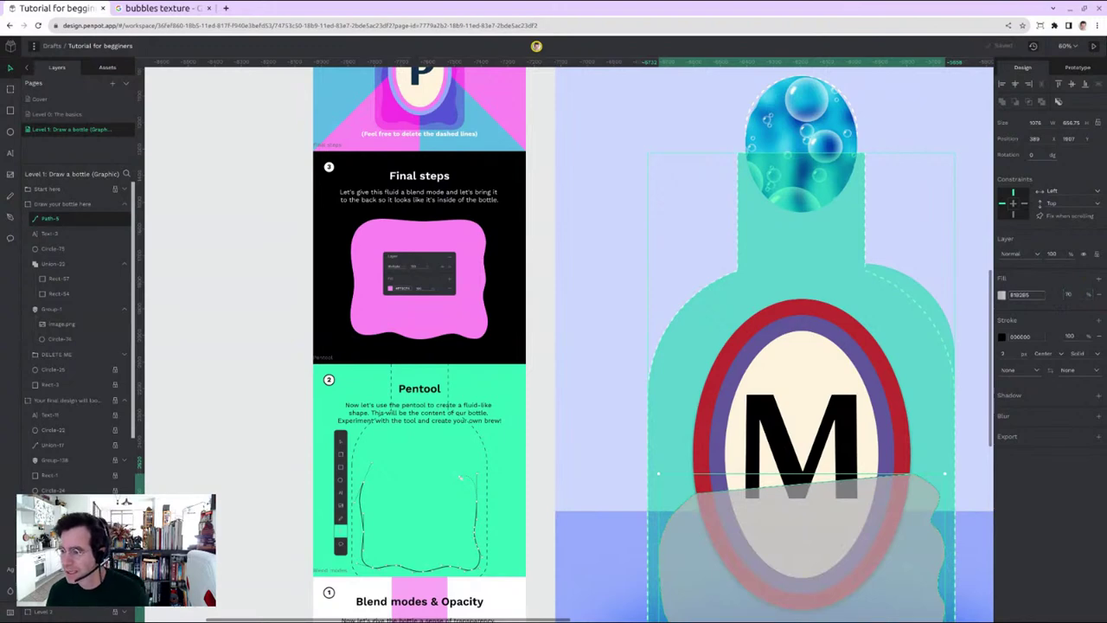
Step: Change the fluid shape's fill colour to a saturated olive green
left_click(1001, 295)
left_click(945, 324)
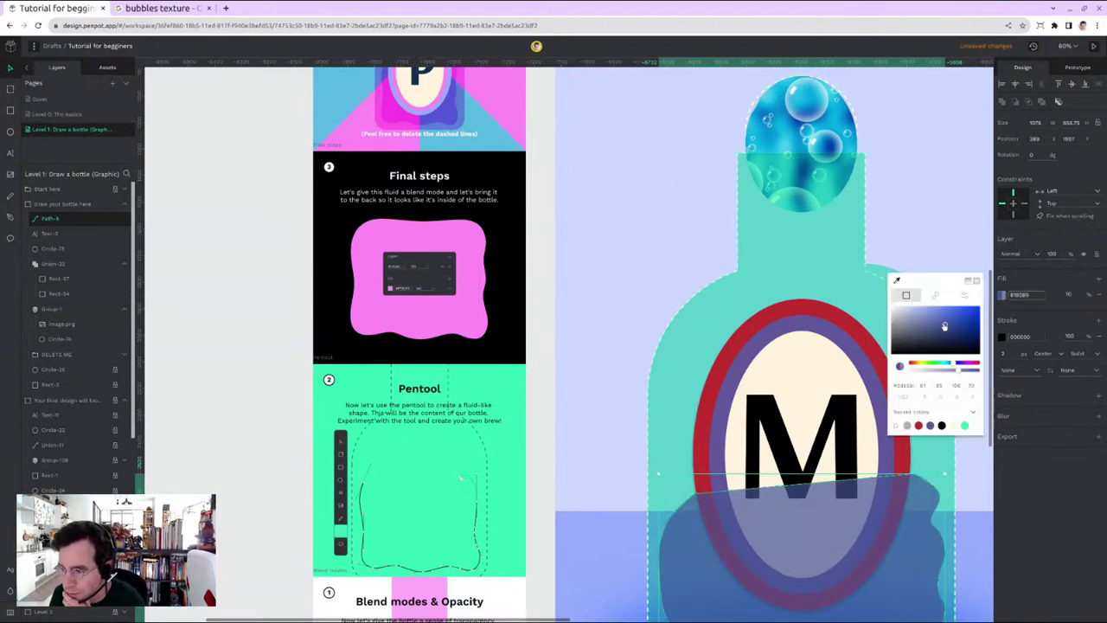
left_click(923, 365)
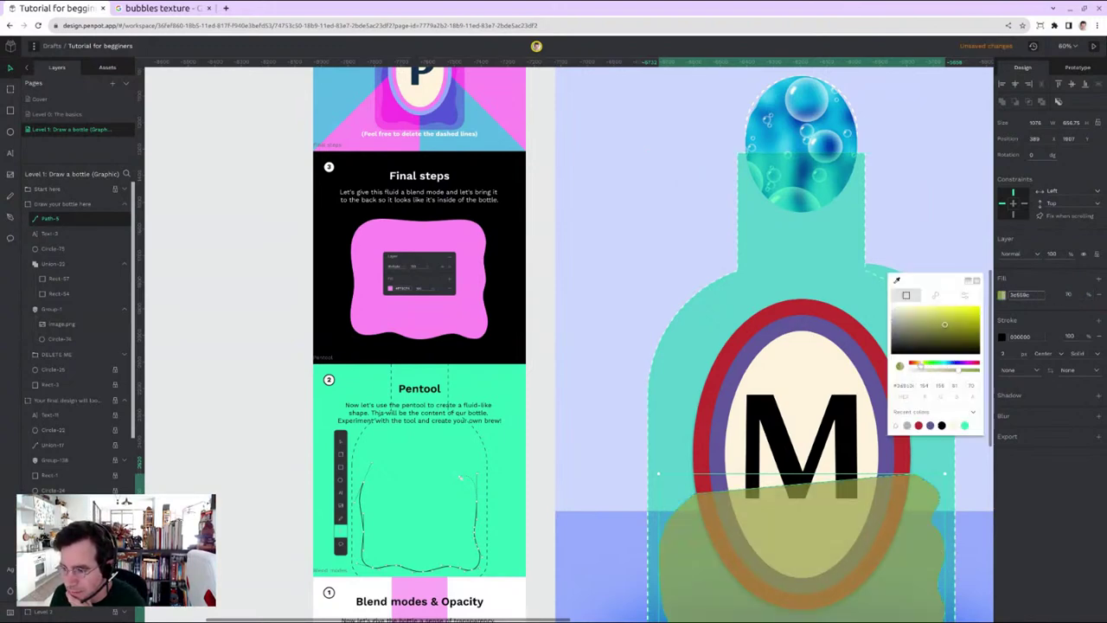
mouse_move(954, 345)
left_mouse_down()
mouse_move(952, 319)
mouse_move(975, 325)
left_mouse_up()
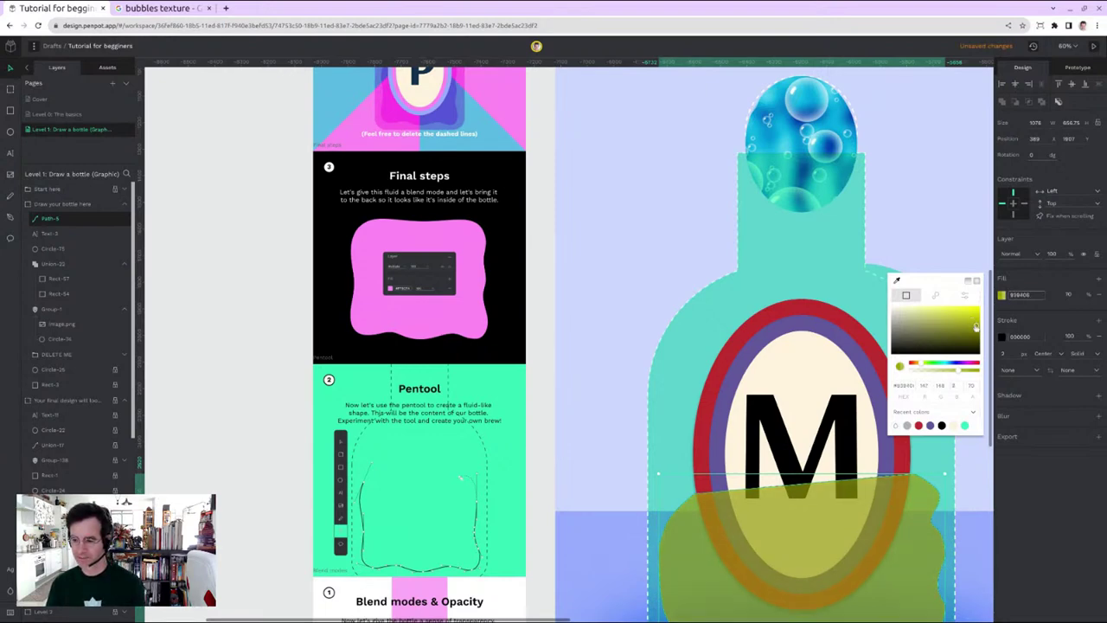
left_click(541, 324)
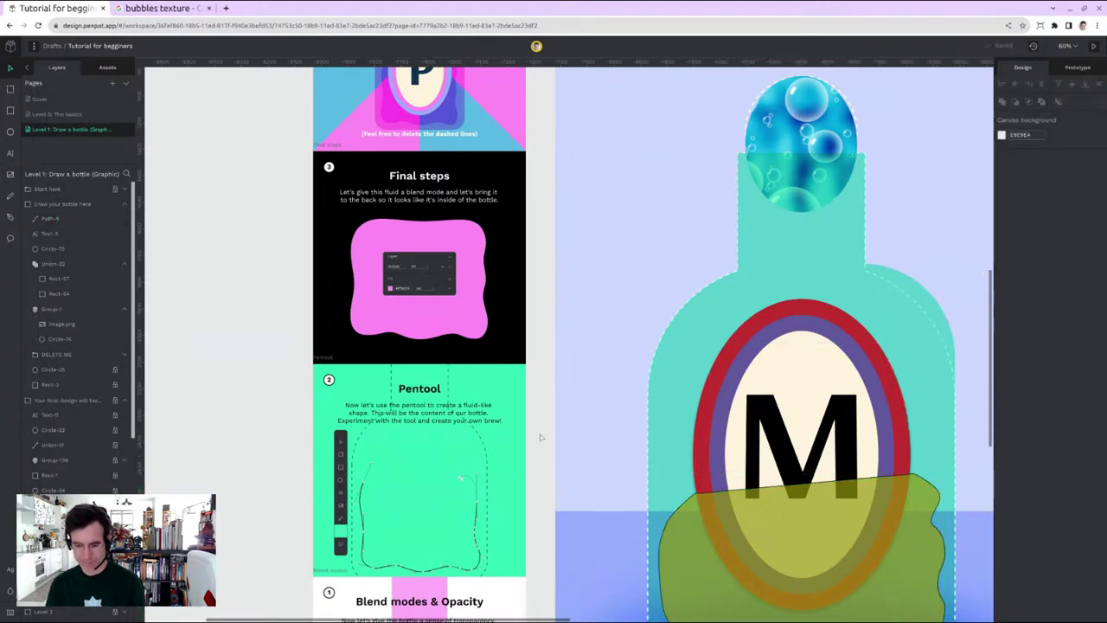
Step: Remove the black stroke from the fluid shape
scroll(540, 437, "down", 4)
scroll(519, 363, "right", 3)
left_click(581, 415)
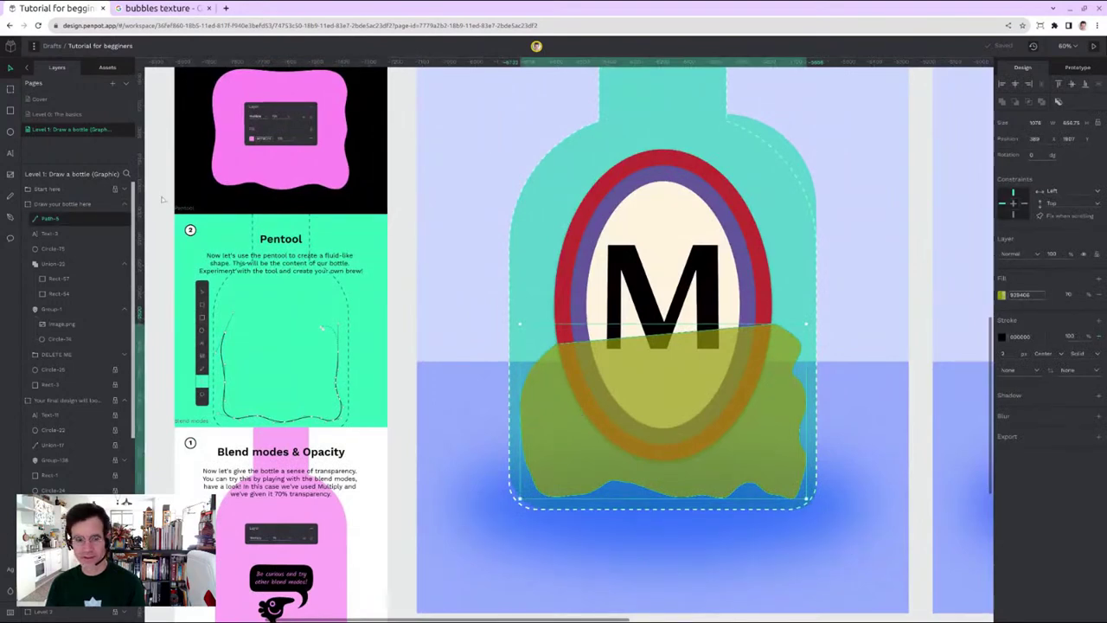
left_click(1098, 336)
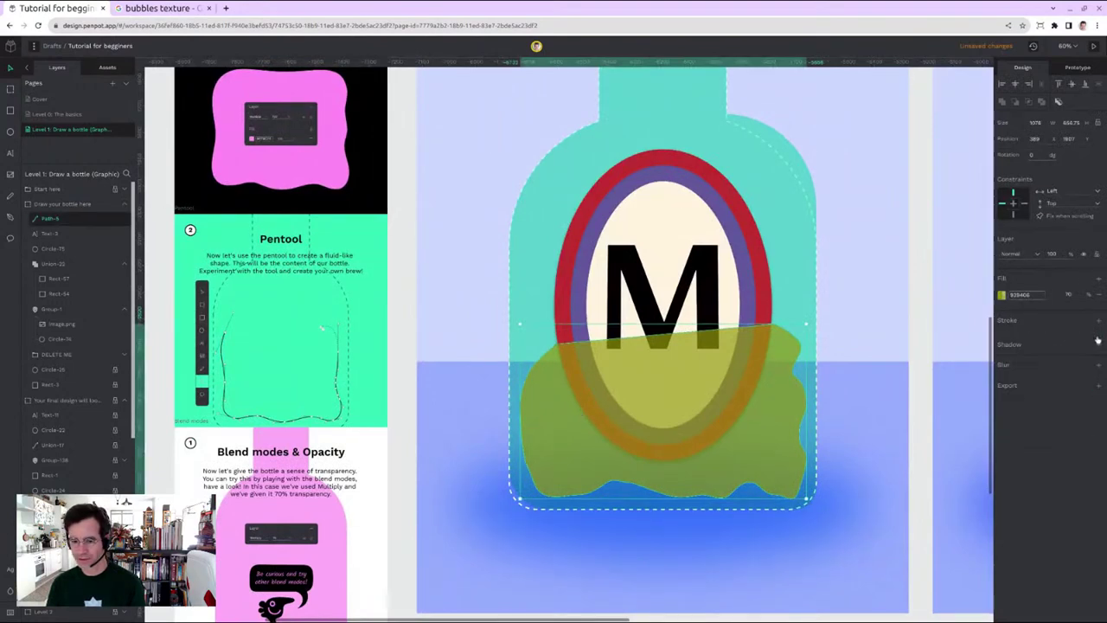
left_click(391, 329)
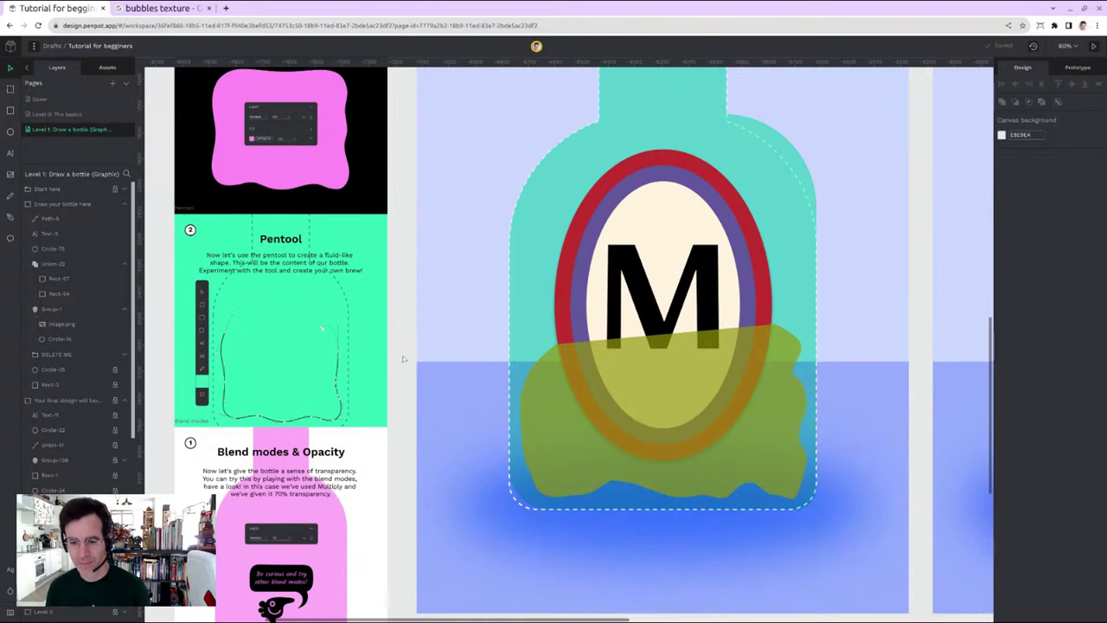
Step: Move the fluid path in the layer order to directly below the bottle's union shape
left_click(546, 401)
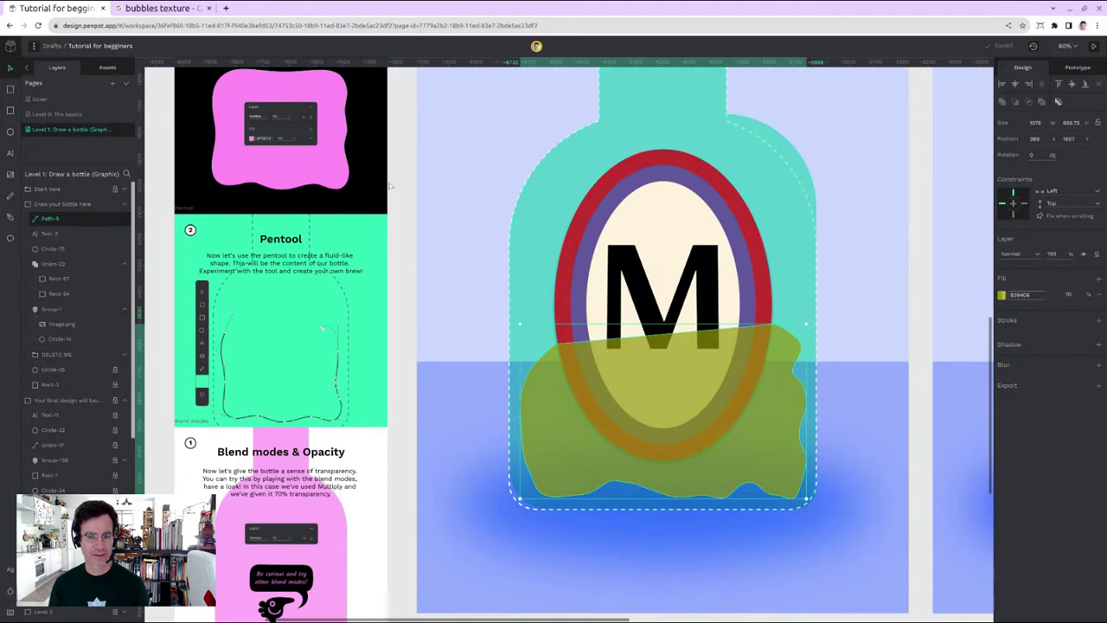
scroll(390, 185, "up", 3)
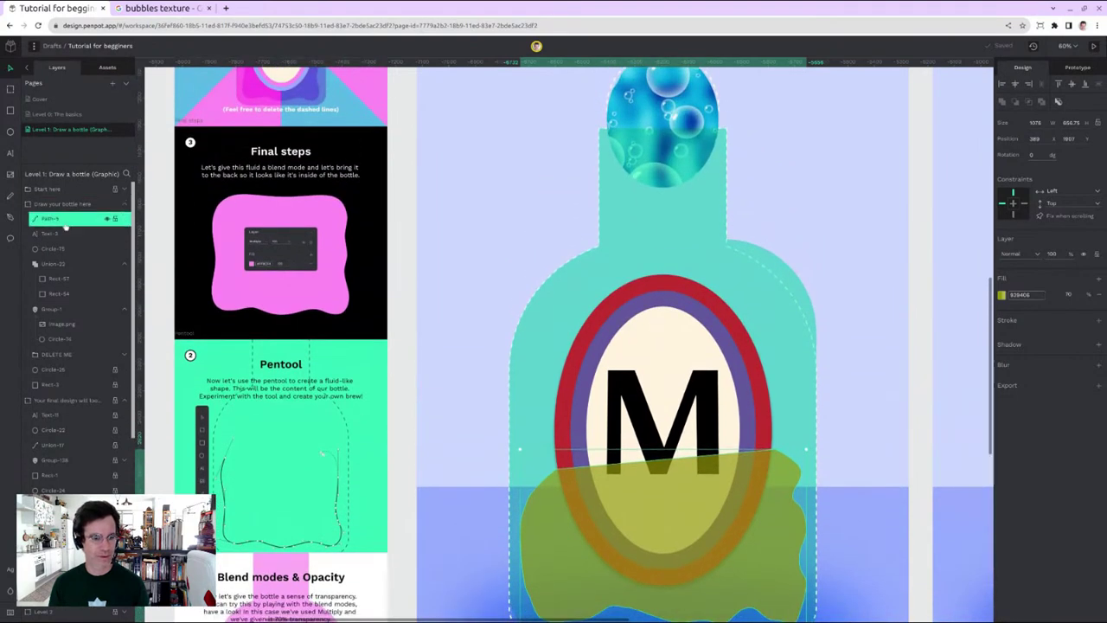
left_click_drag(67, 223, 67, 291)
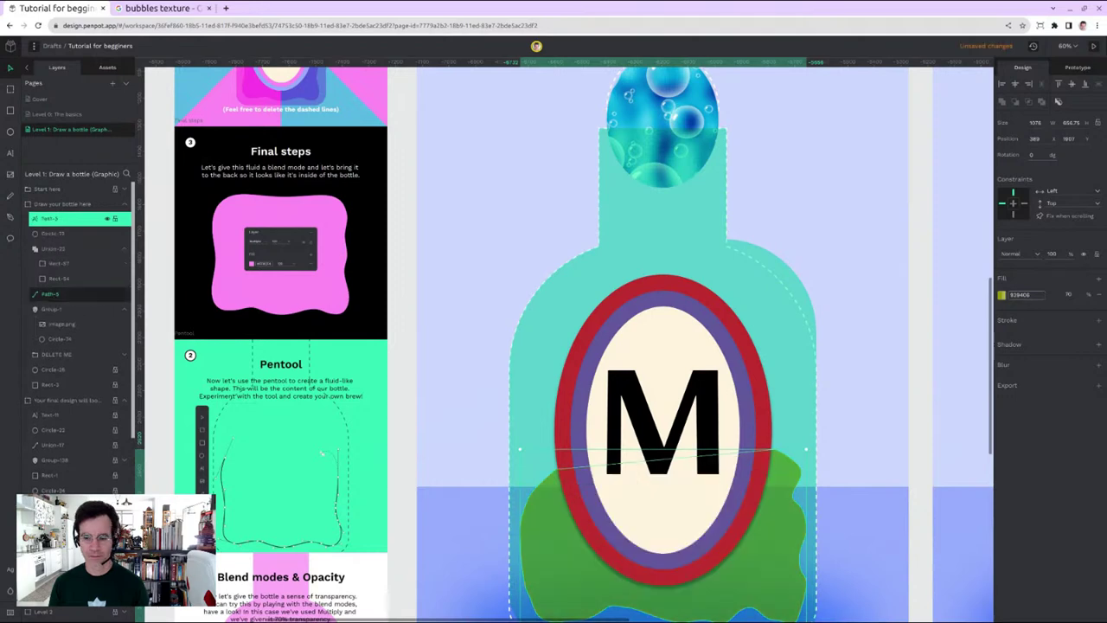
Step: Set the fill opacity of the green fluid path to 60%
key("Escape")
scroll(438, 317, "down", 3)
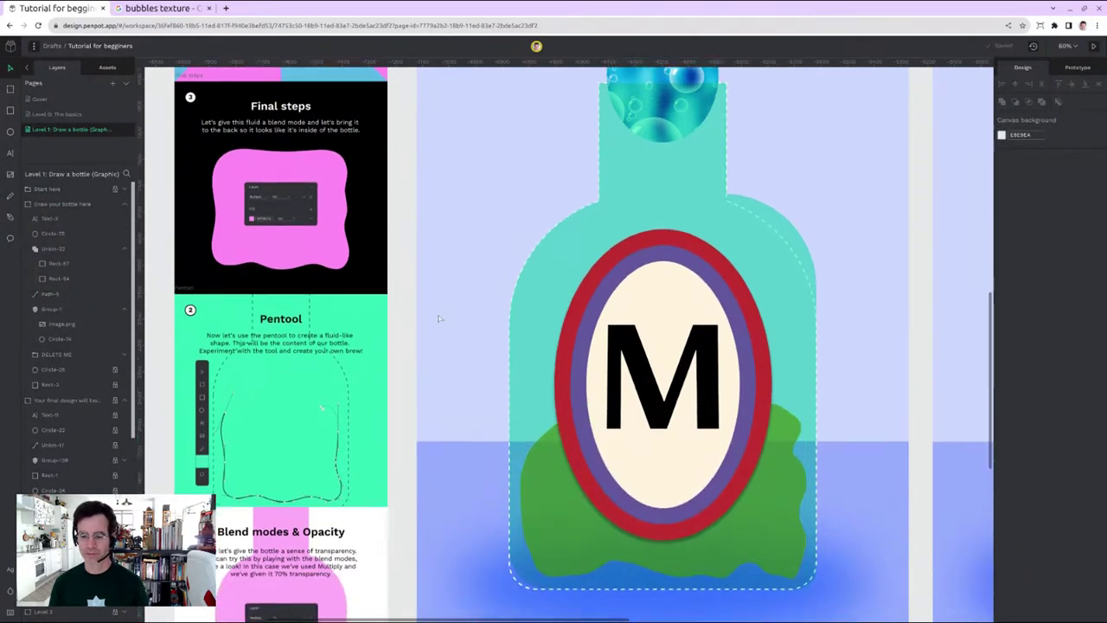
scroll(438, 319, "down", 3)
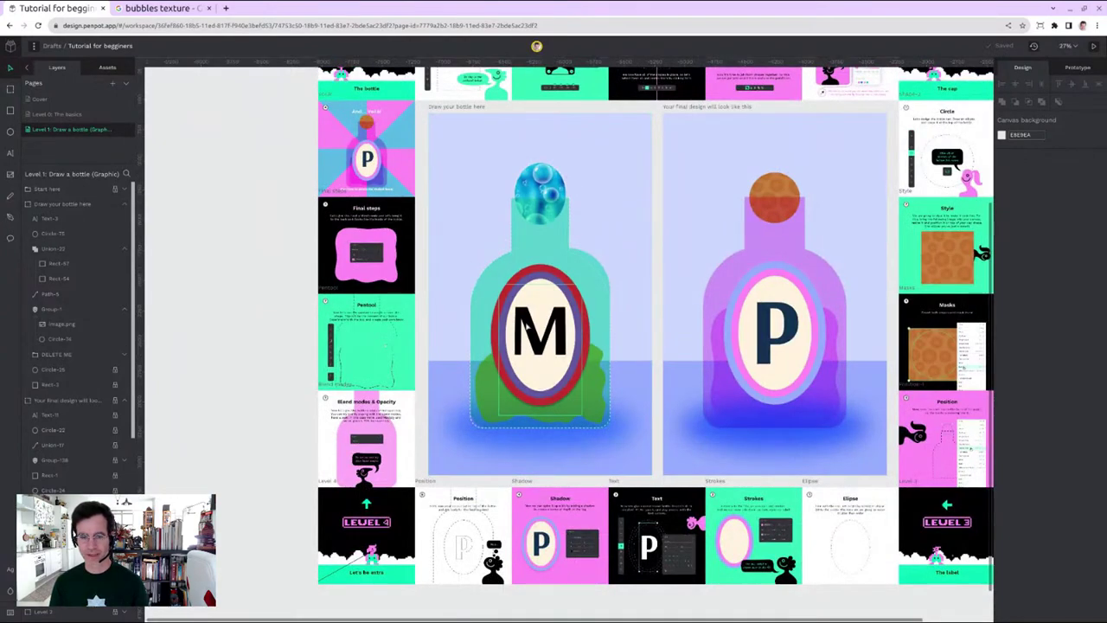
scroll(527, 320, "up", 4)
scroll(526, 321, "down", 2)
scroll(526, 322, "down", 2)
scroll(526, 325, "up", 5)
left_click(57, 278)
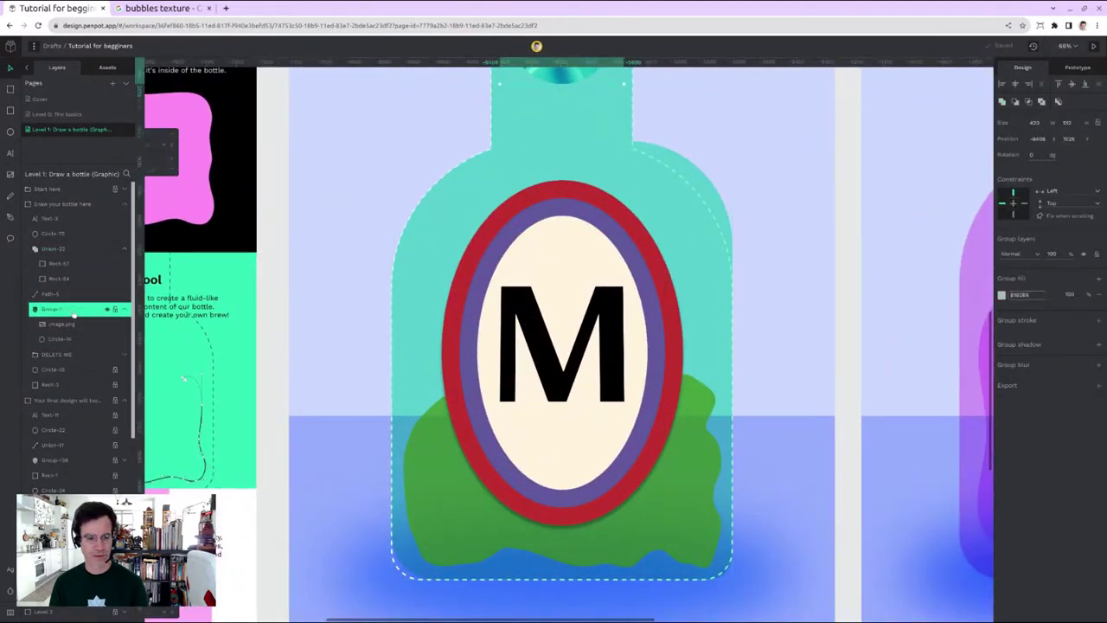
left_click(76, 296)
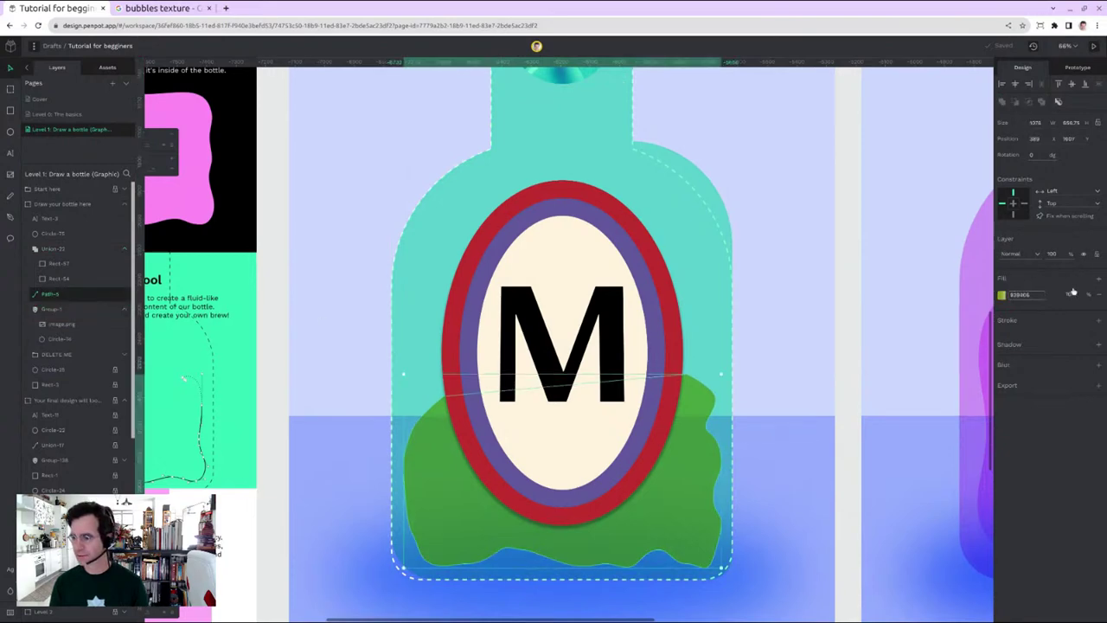
type("60")
key("Return")
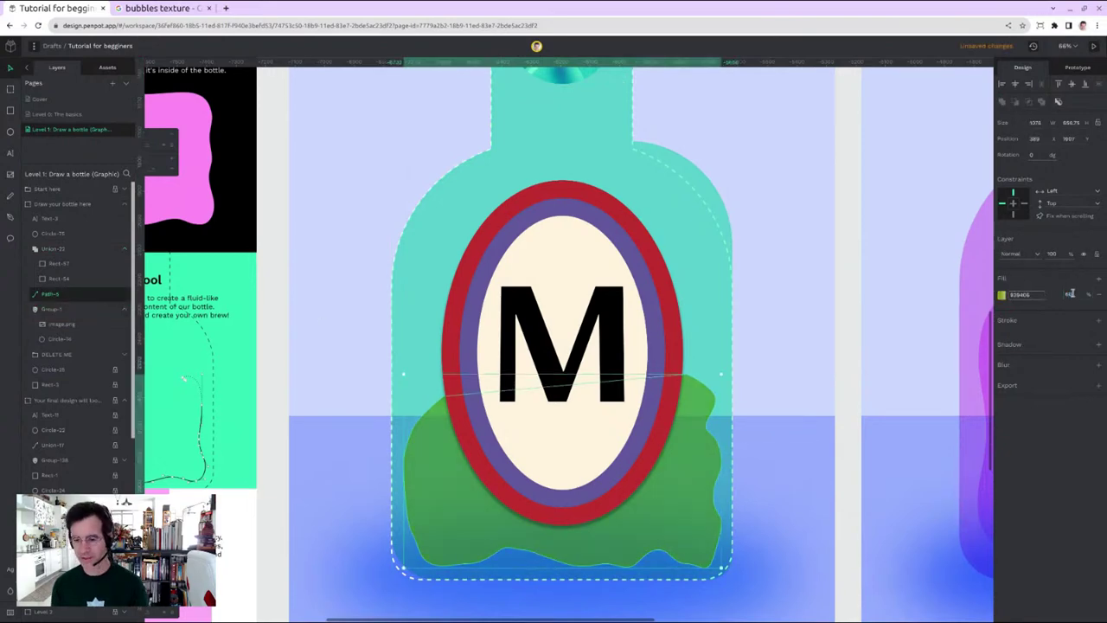
left_click(281, 179)
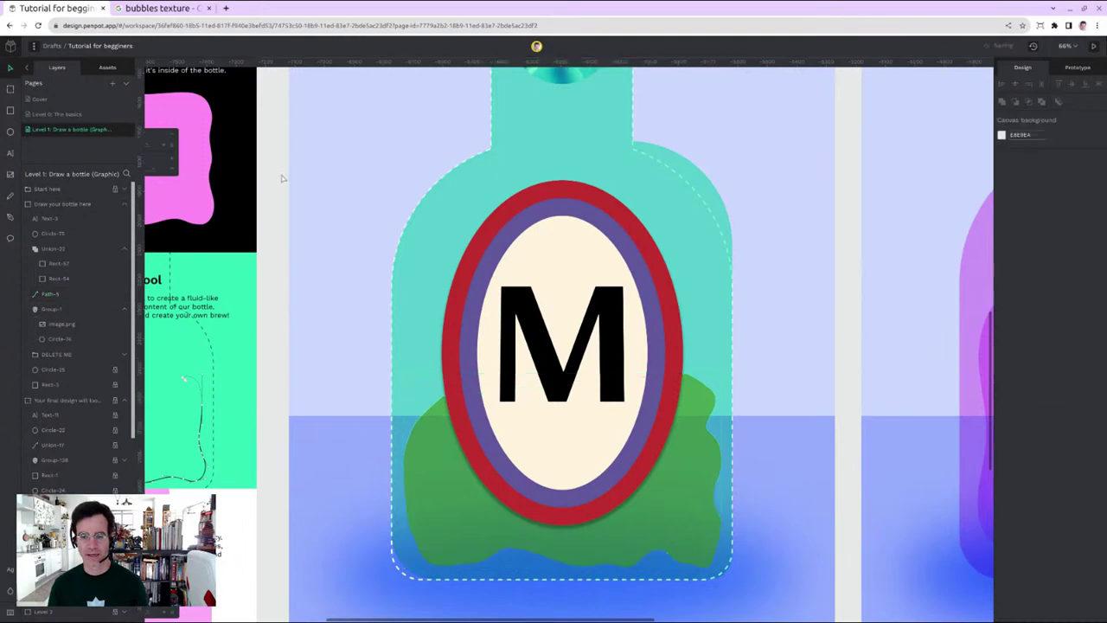
Step: Edit the fluid path's nodes to soften the bump in its lower edge, adjust its upper-right corner and raise its upper-left end
scroll(346, 205, "down", 6)
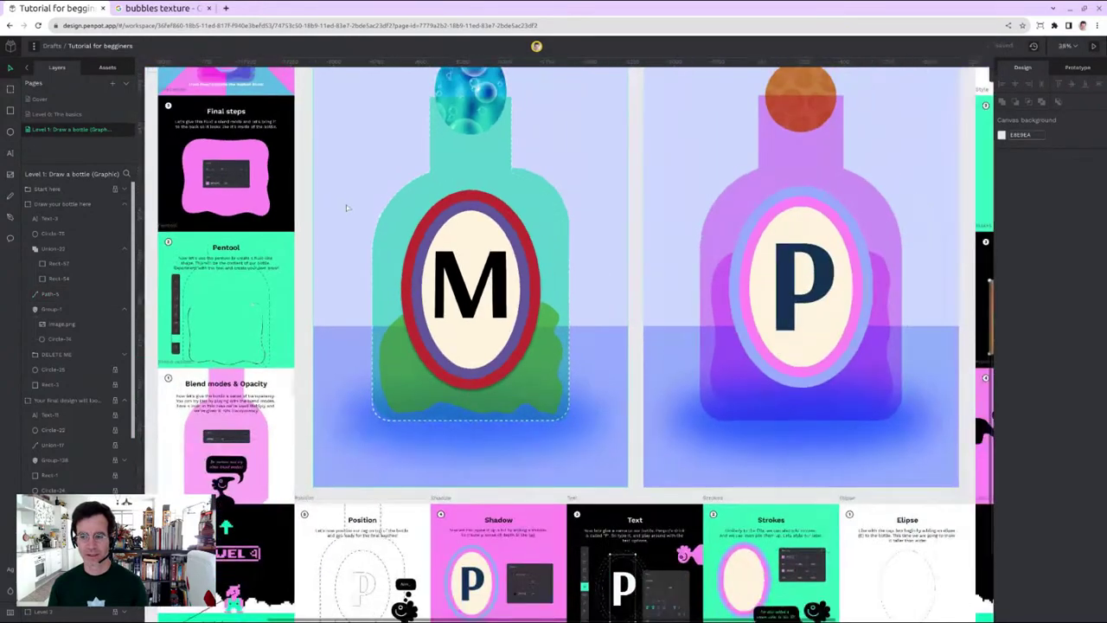
scroll(346, 208, "down", 1)
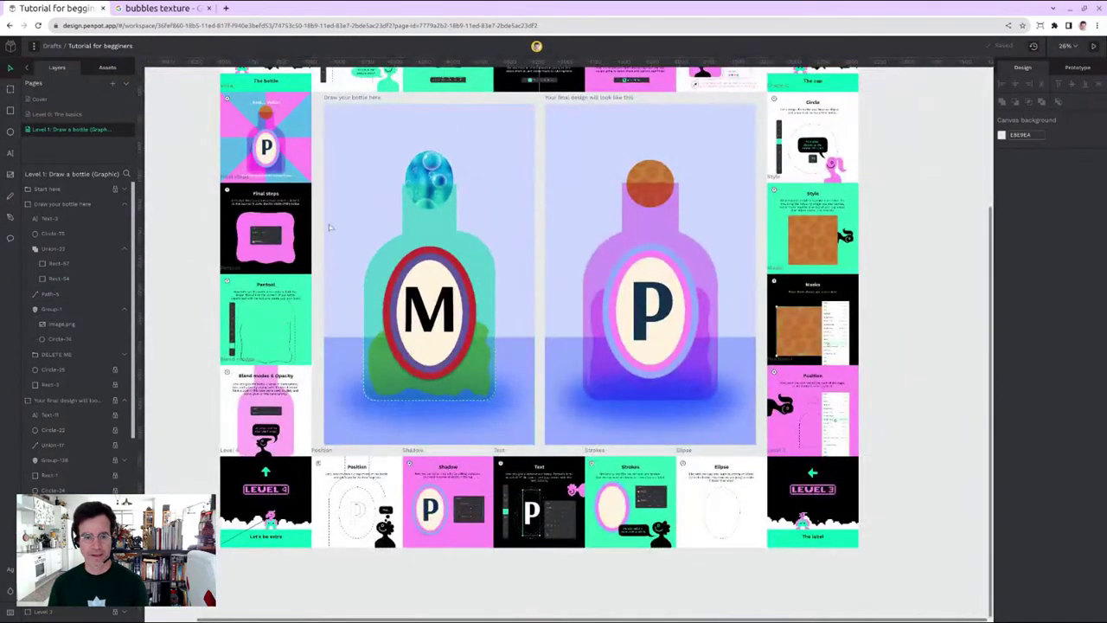
scroll(383, 381, "up", 6)
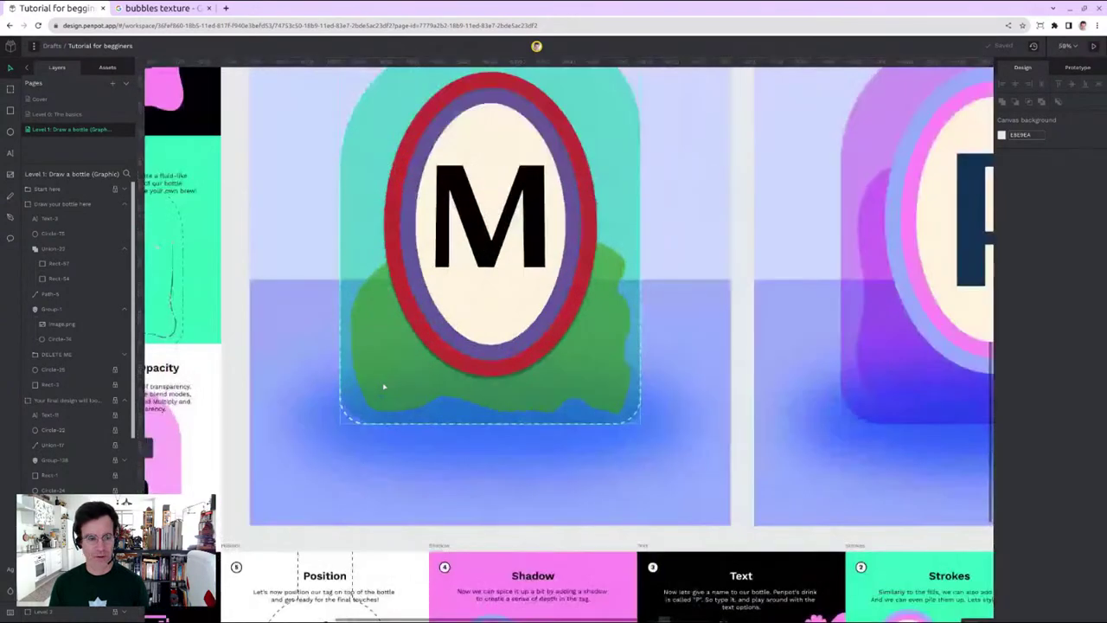
left_click(76, 294)
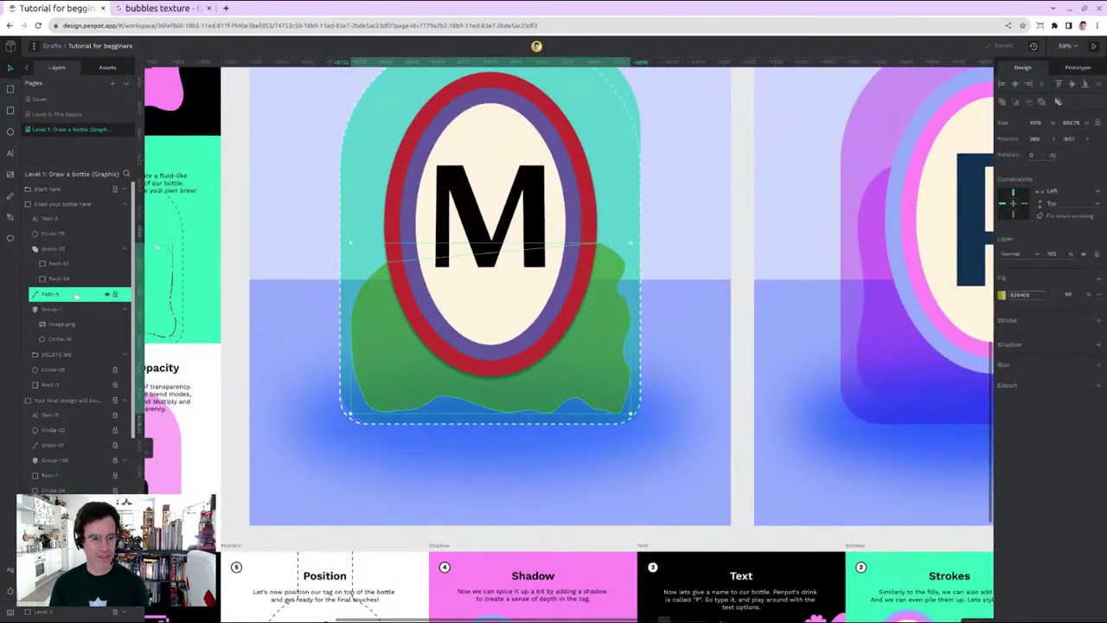
scroll(388, 400, "up", 3)
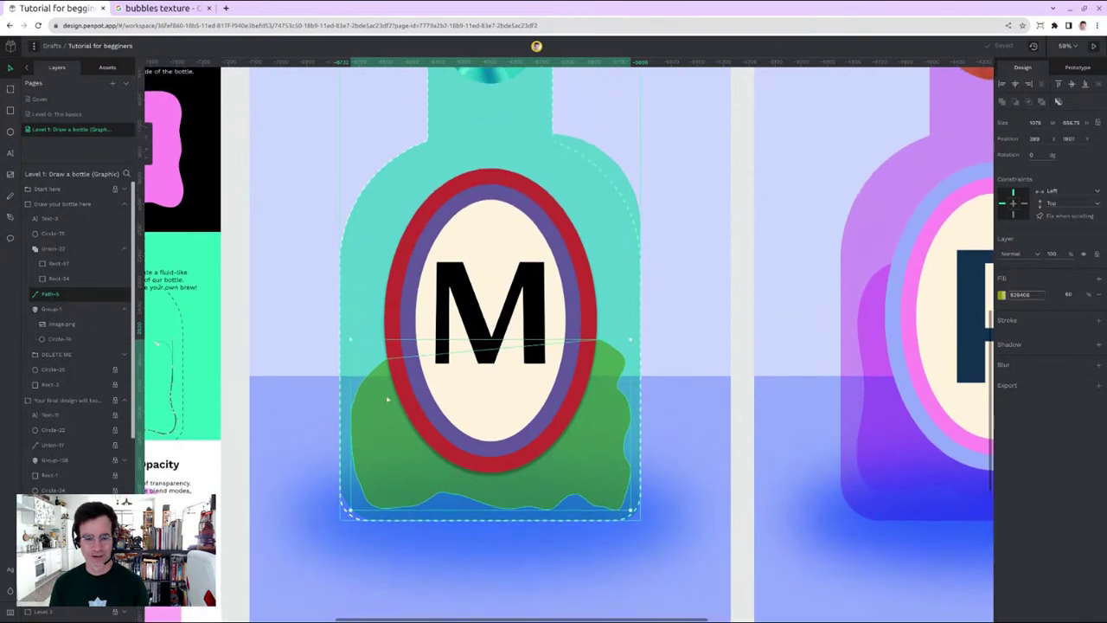
right_click(66, 295)
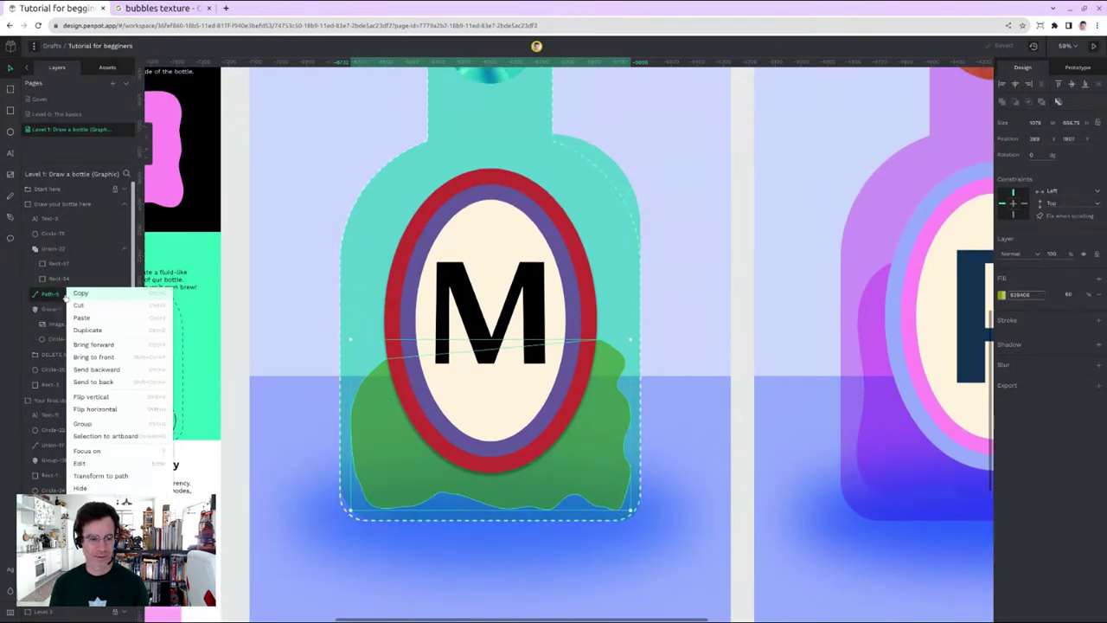
left_click(79, 464)
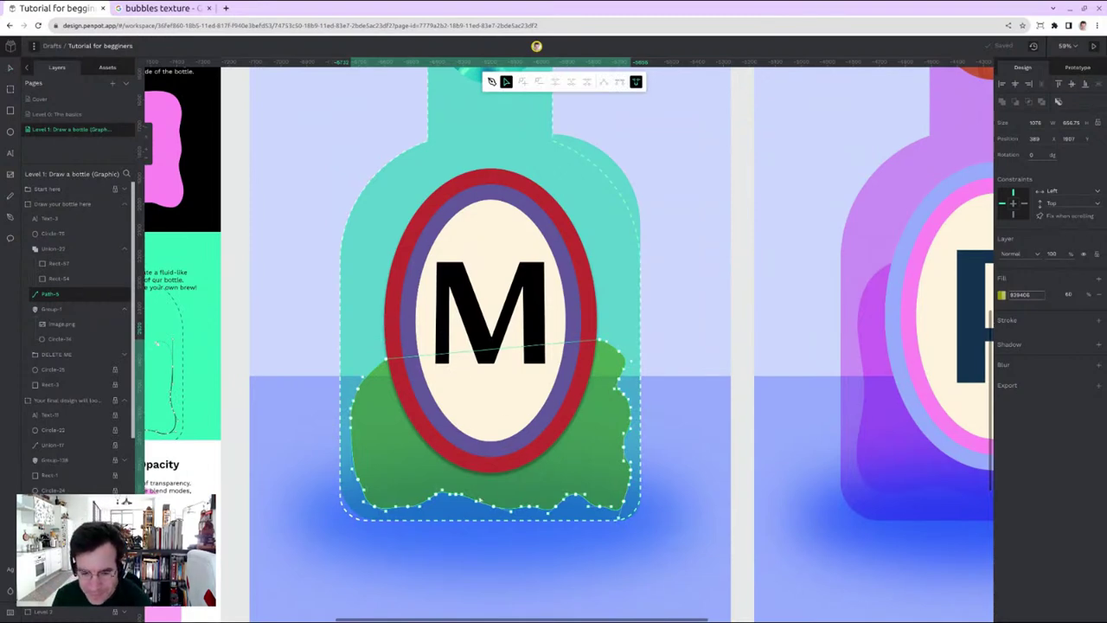
left_click_drag(438, 496, 465, 507)
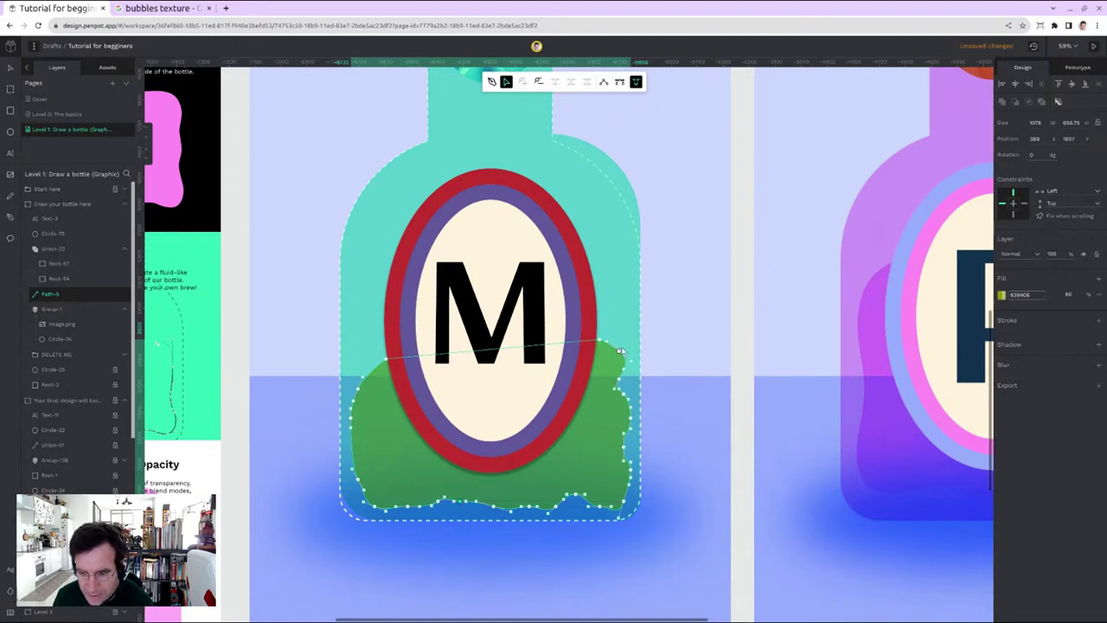
left_click_drag(618, 353, 623, 349)
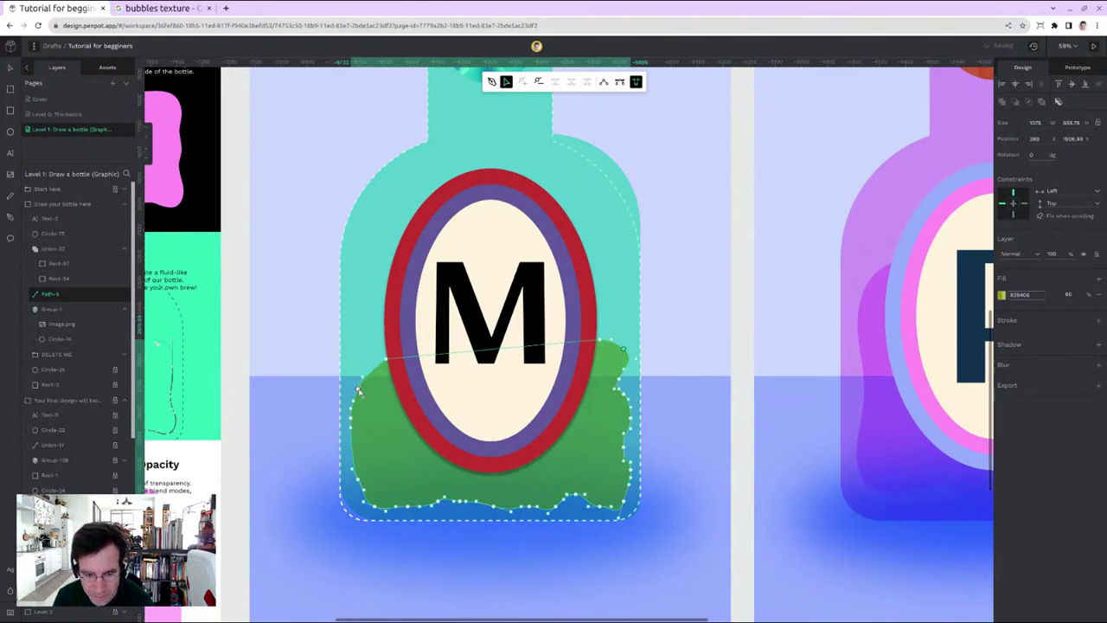
mouse_move(359, 388)
left_mouse_down()
mouse_move(367, 370)
mouse_move(367, 386)
left_mouse_up()
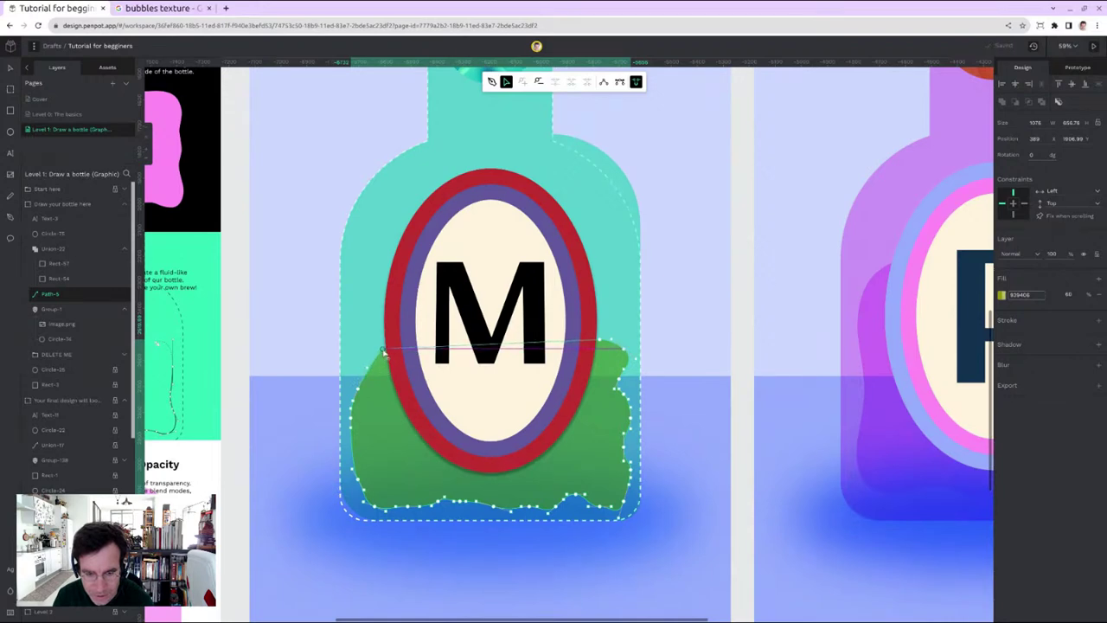
left_click(382, 350)
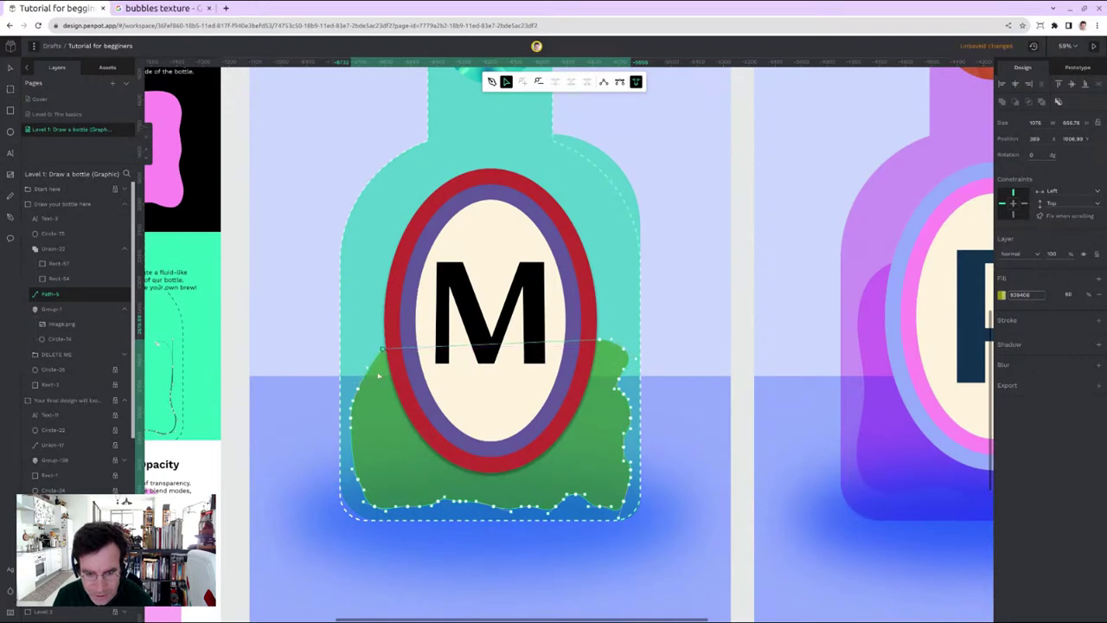
Step: Smooth the remaining bumps along the fluid path's lower edge, round its upper-right corner, and finish node editing
left_click(462, 506)
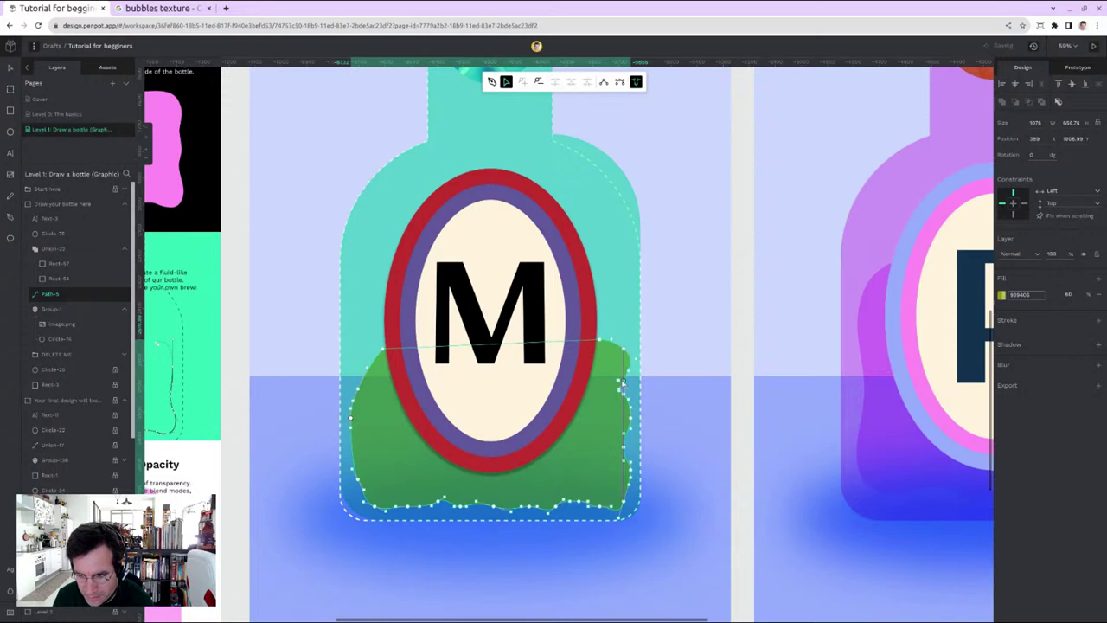
left_click(623, 378)
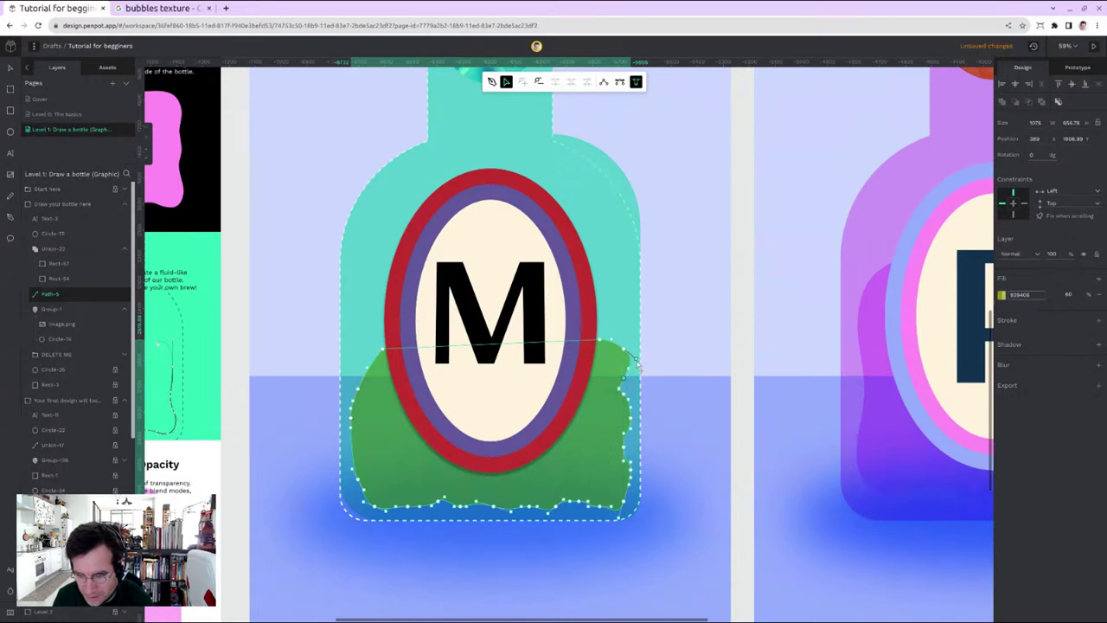
left_click(636, 363)
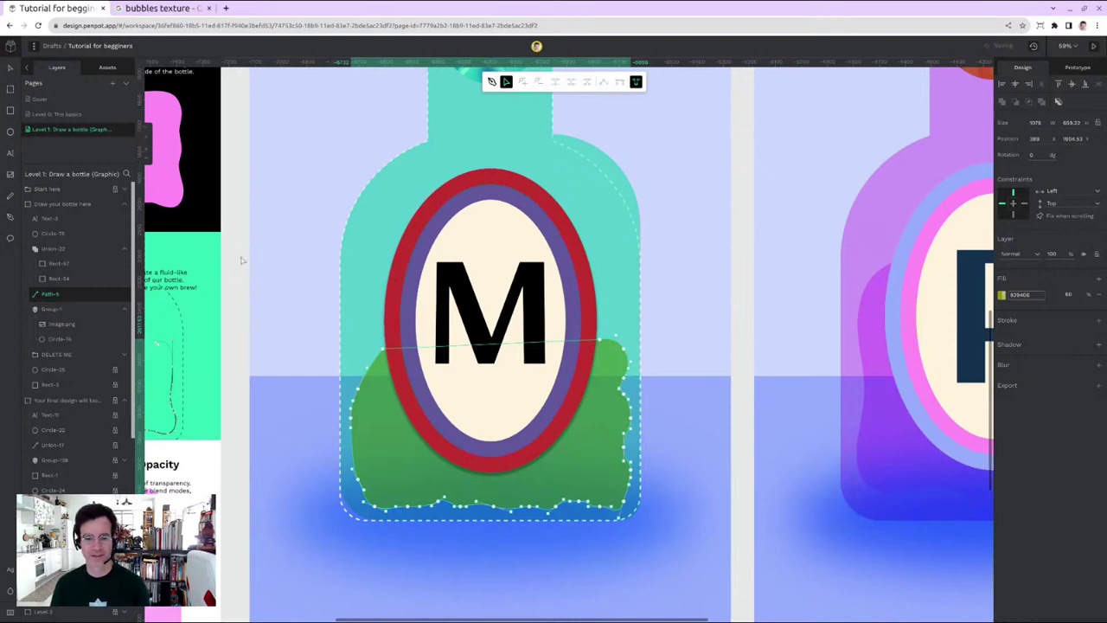
key("Escape")
key("Escape")
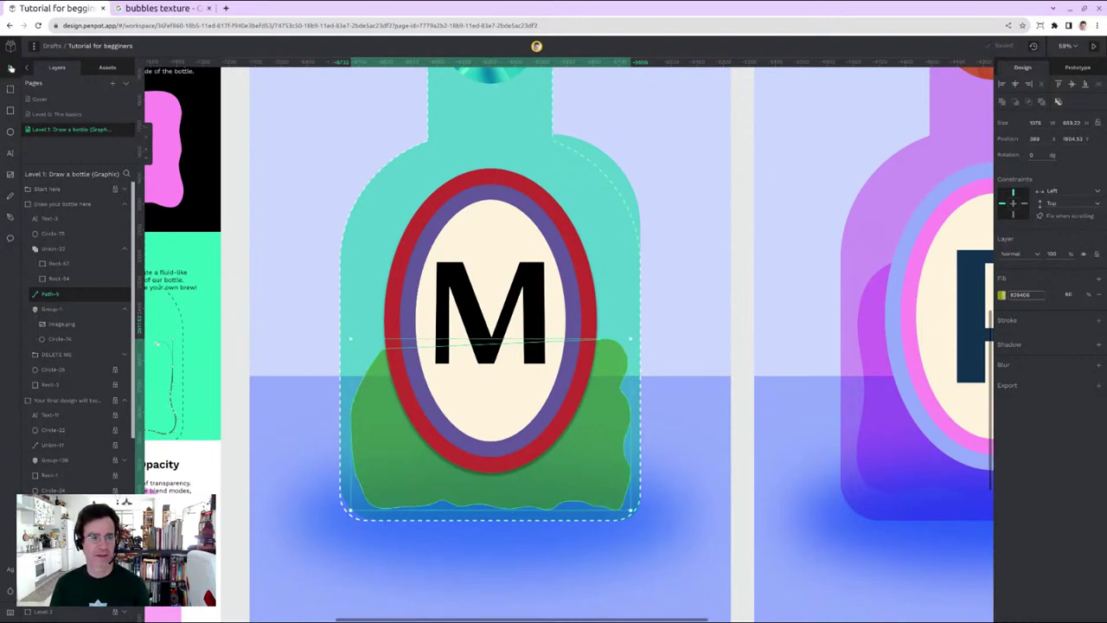
Step: Delete the DELETE ME group holding the dashed guide lines around the bottle
scroll(320, 318, "down", 2)
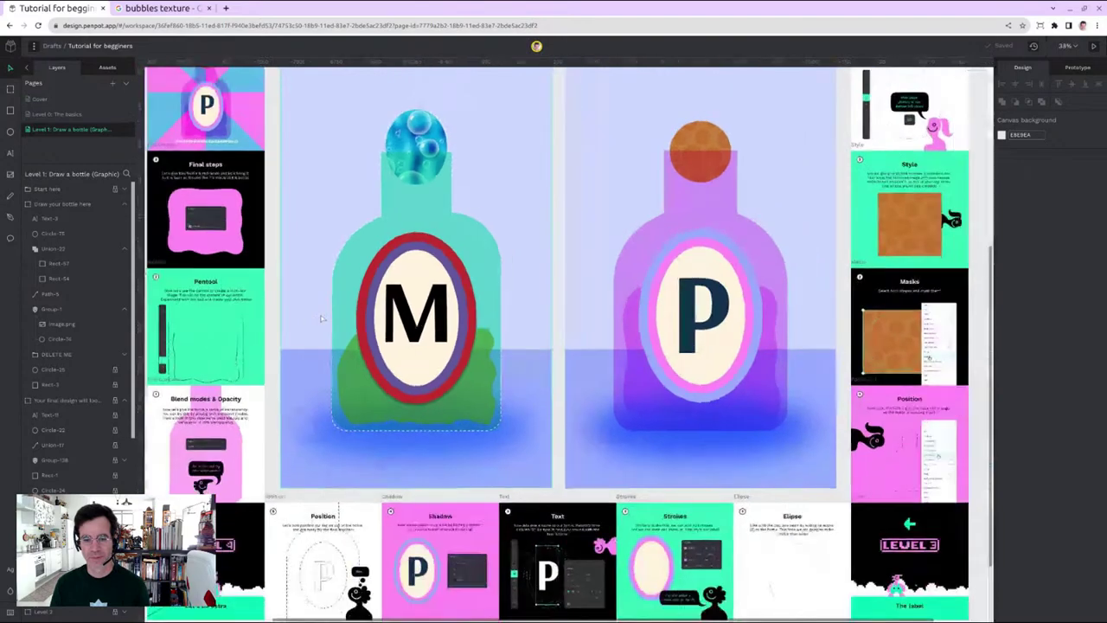
scroll(320, 319, "down", 2)
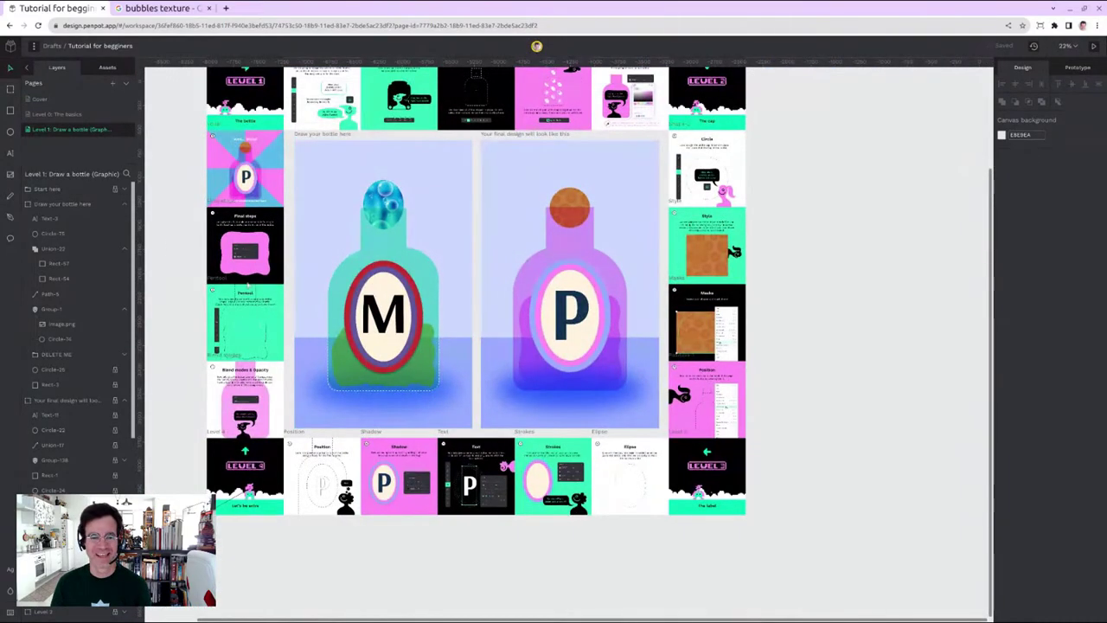
scroll(181, 227, "up", 3)
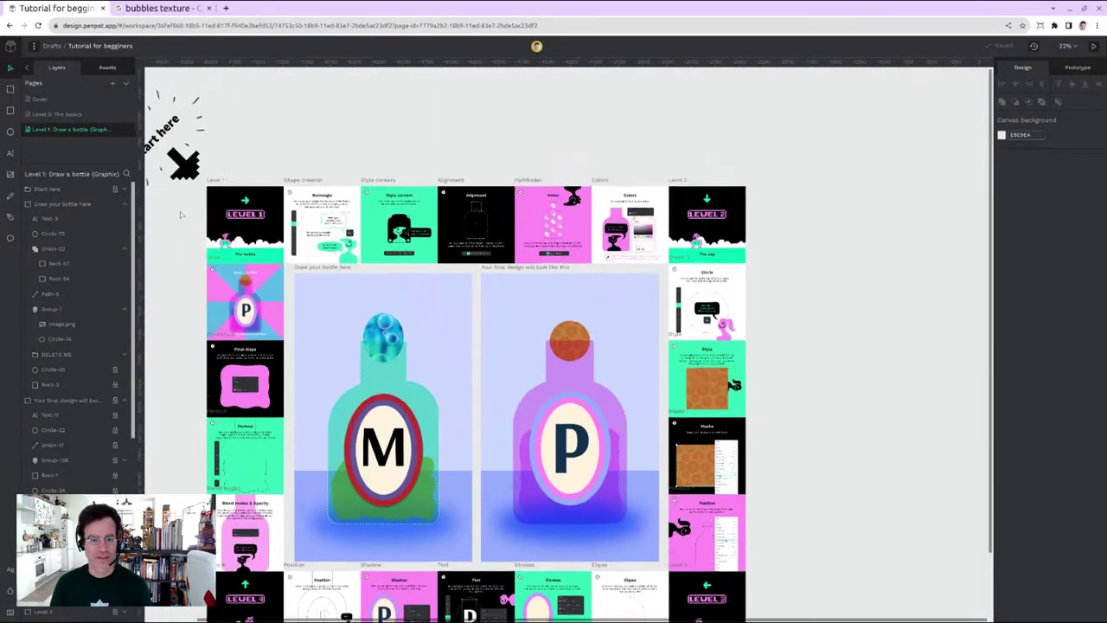
scroll(198, 311, "up", 5)
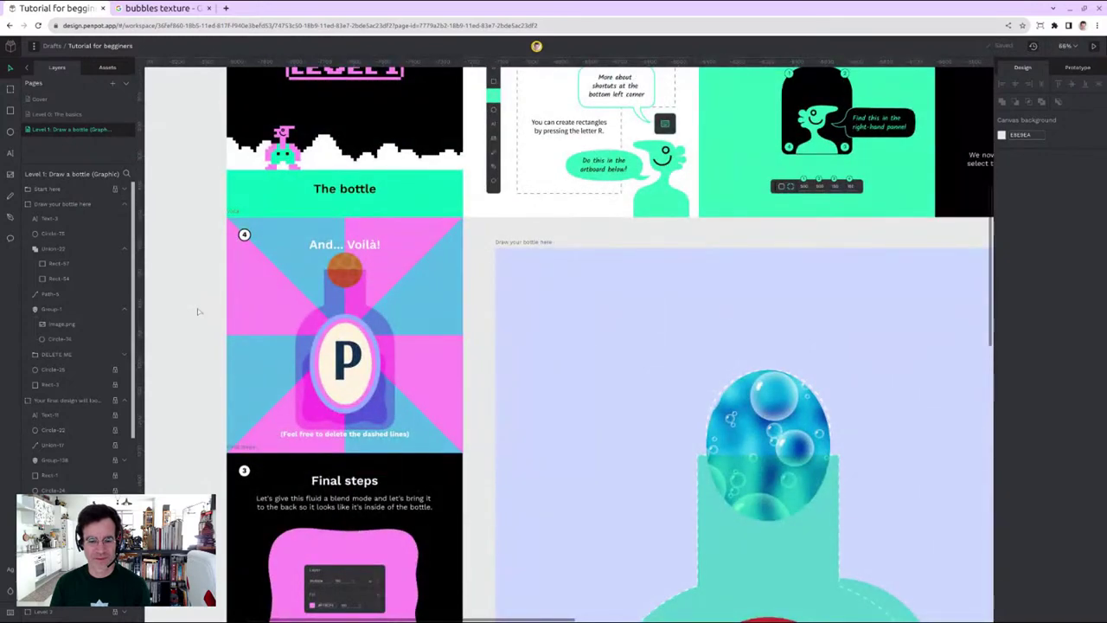
scroll(256, 385, "down", 4)
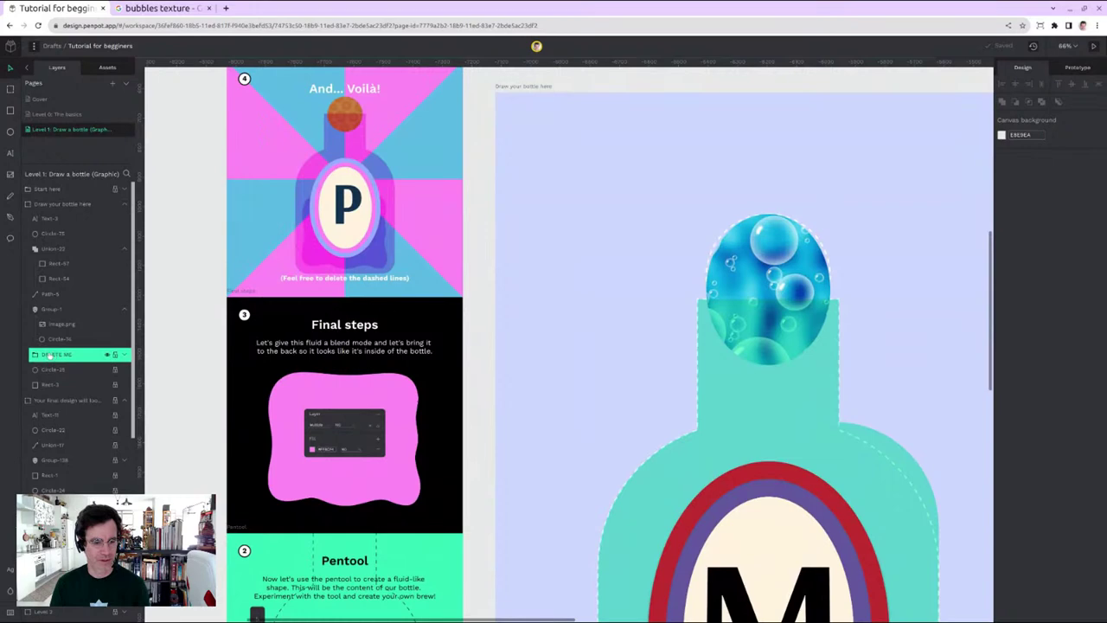
left_click(54, 354)
right_click(54, 354)
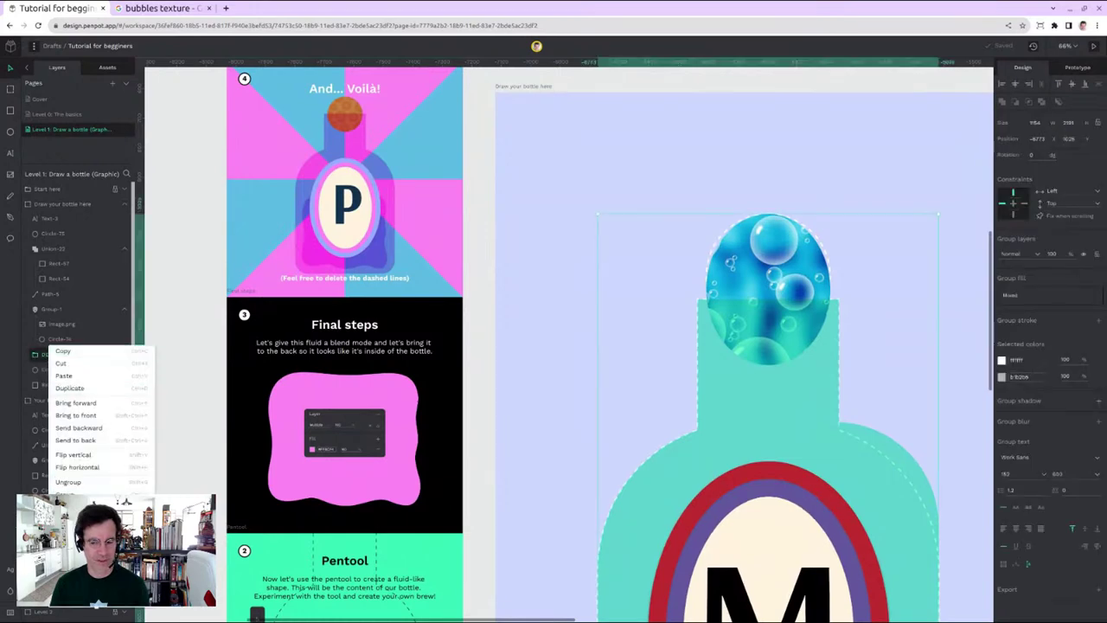
key("Delete")
Step: Examine the completed bottle side by side with the reference design
scroll(482, 416, "down", 4)
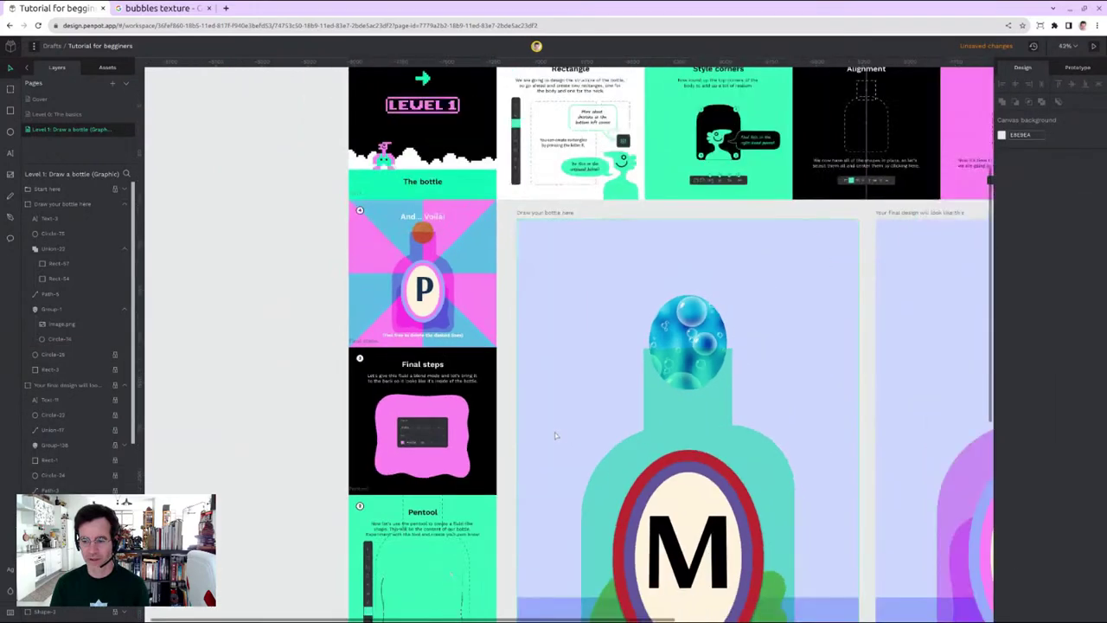
scroll(625, 480, "down", 3)
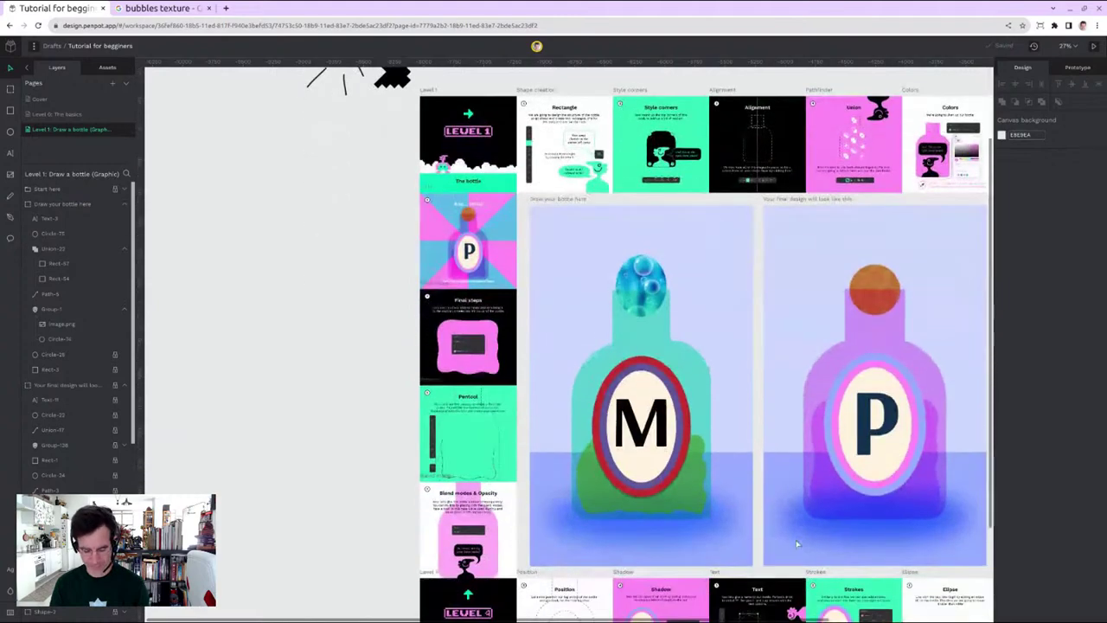
scroll(778, 519, "right", 5)
scroll(605, 450, "down", 2)
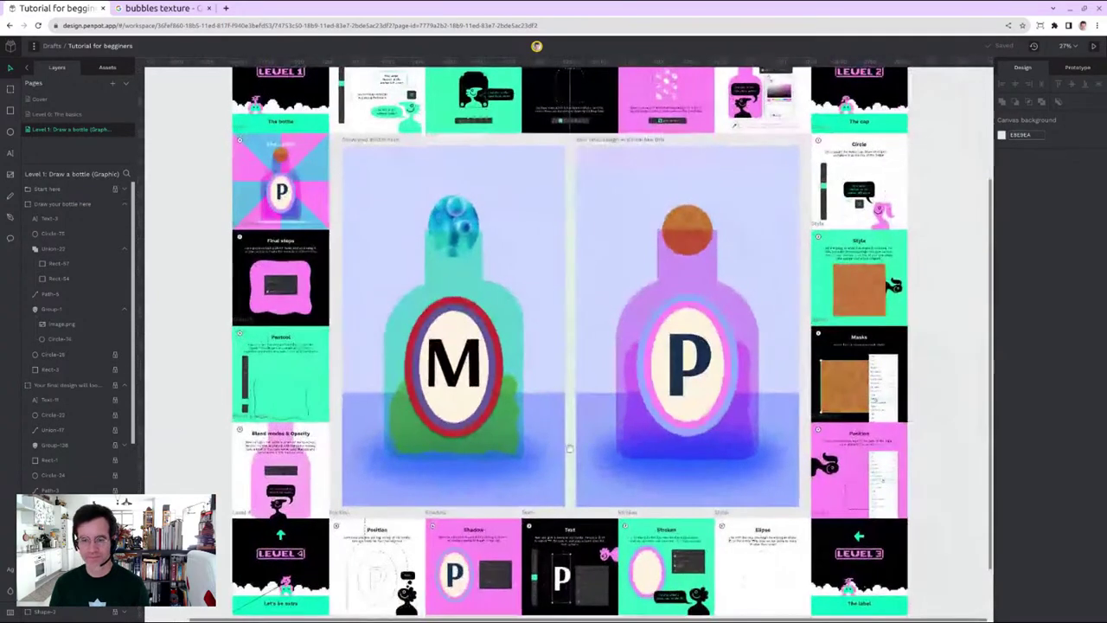
scroll(575, 427, "up", 5)
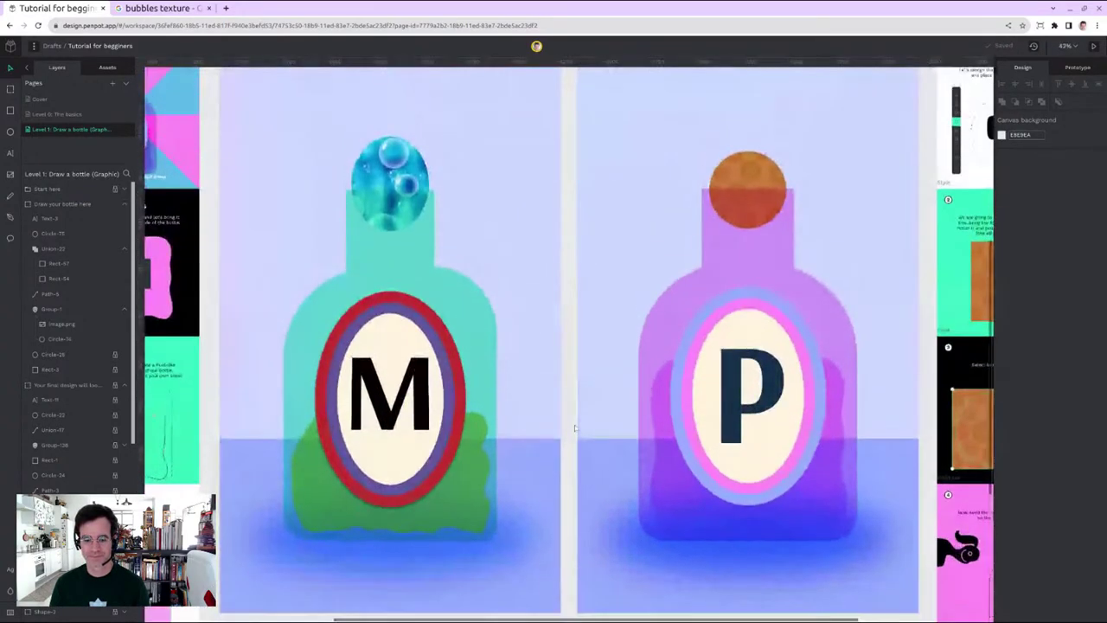
left_click(1067, 46)
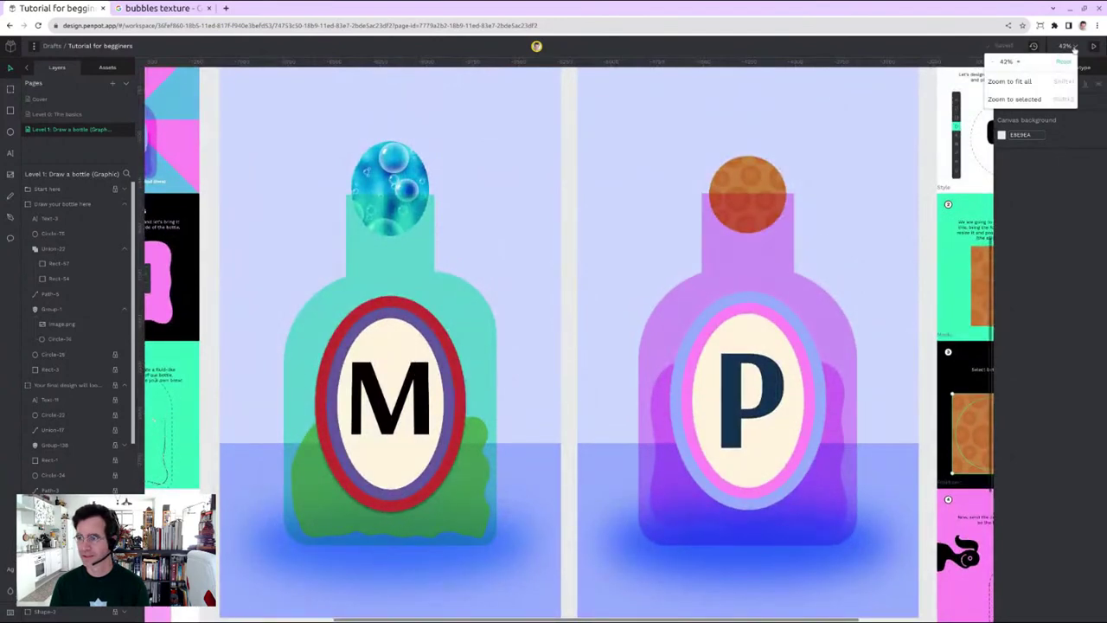
left_click(992, 62)
left_click(541, 126)
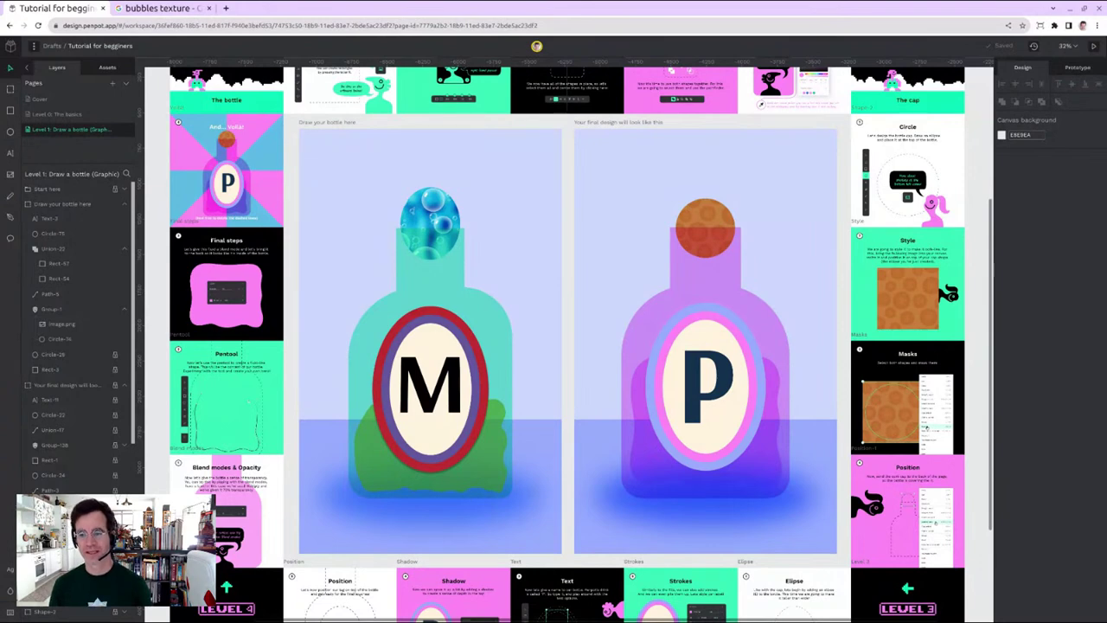
Step: Set the layer opacity of the bubble-textured cap group to 80%
left_click(430, 207)
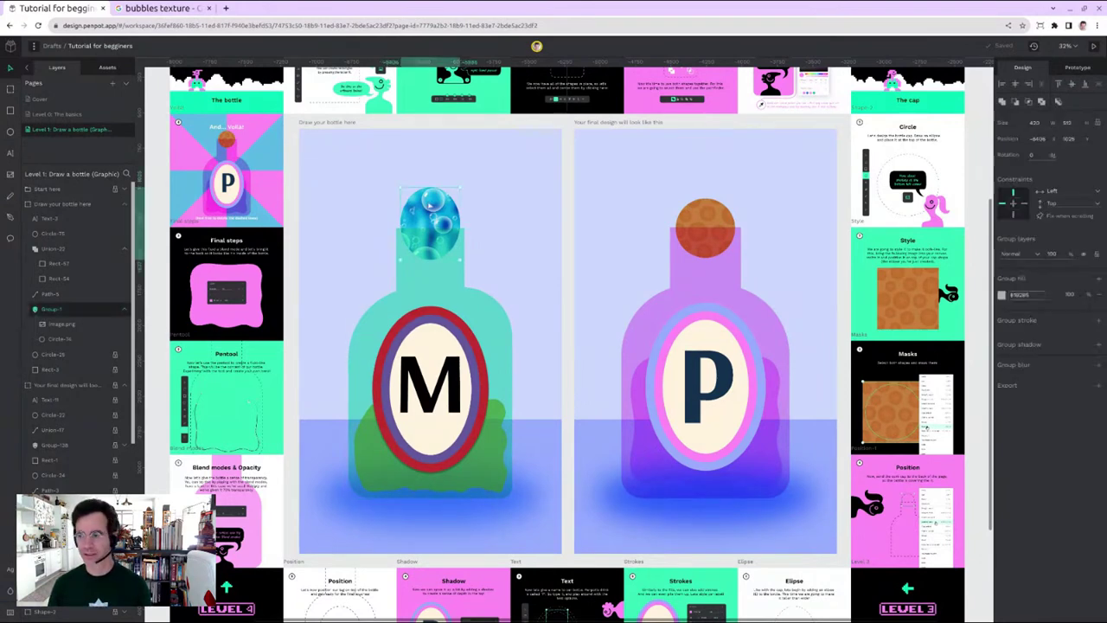
left_click(1053, 254)
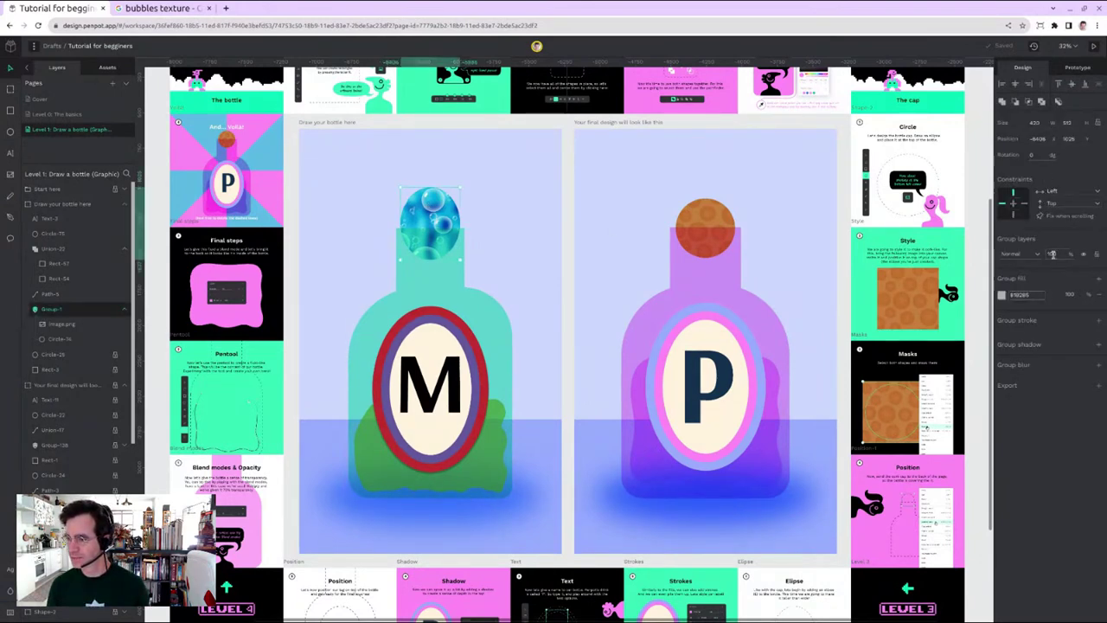
type("80")
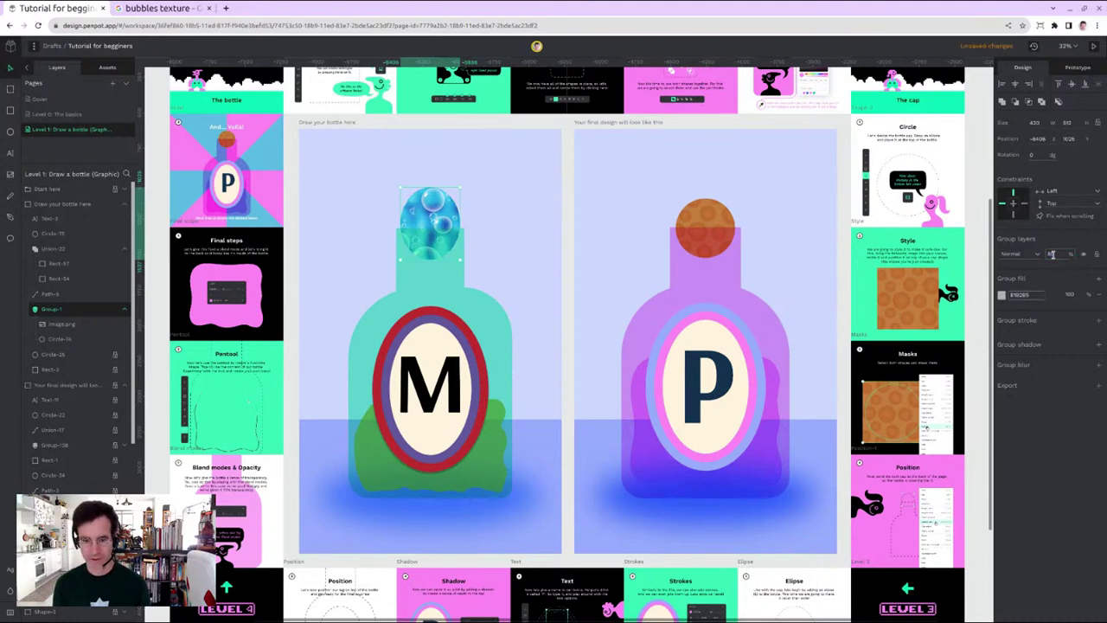
left_click(294, 164)
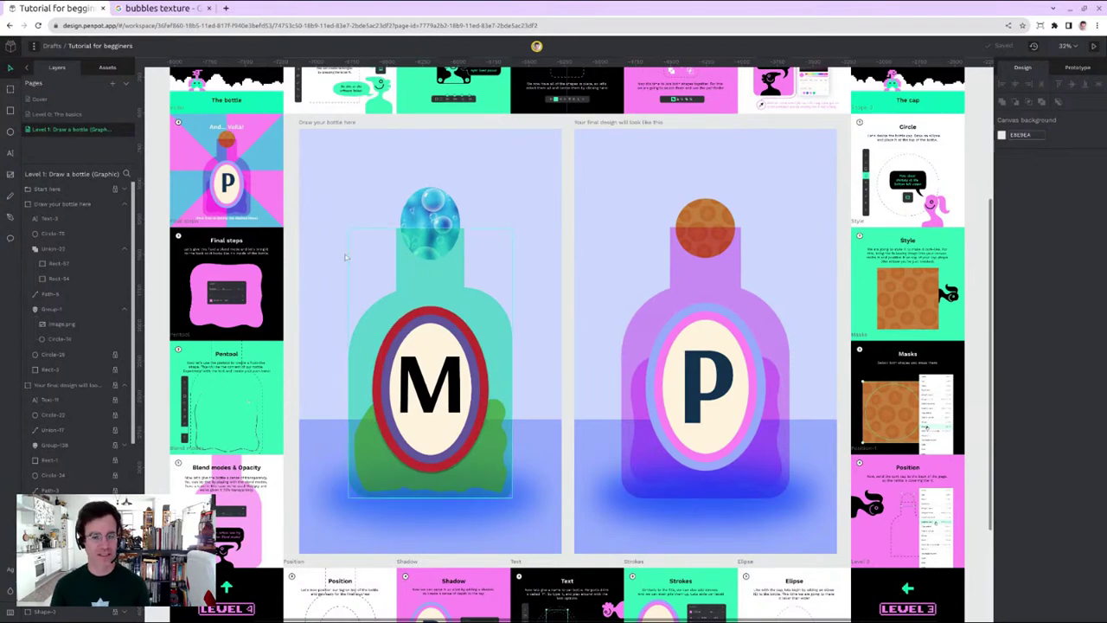
scroll(517, 232, "up", 5)
scroll(206, 350, "up", 3)
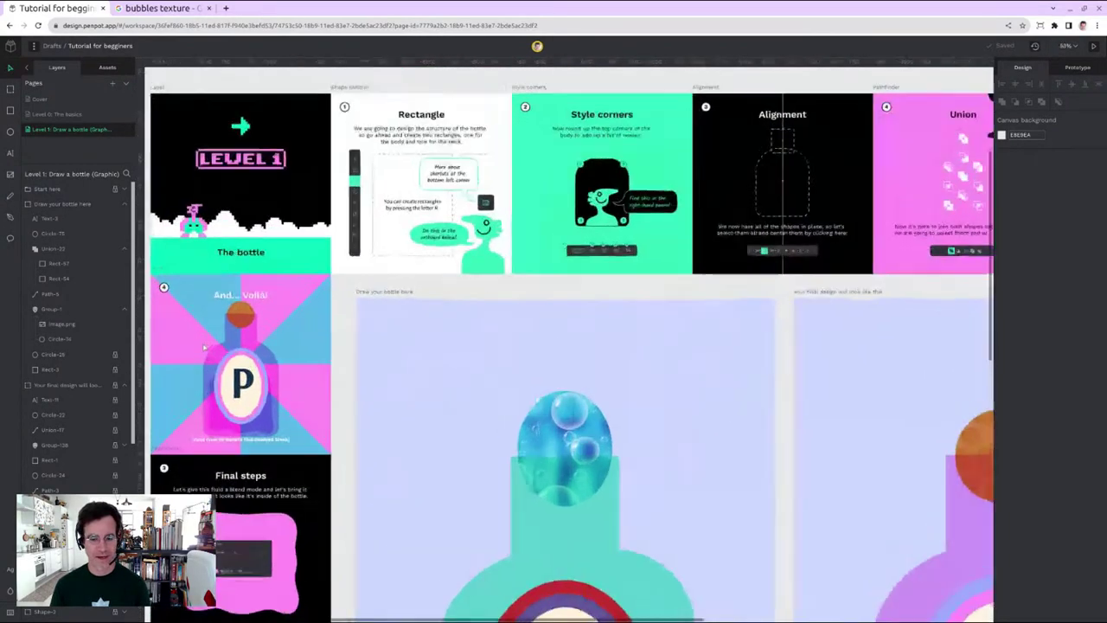
scroll(206, 350, "down", 5)
left_click_drag(335, 204, 501, 106)
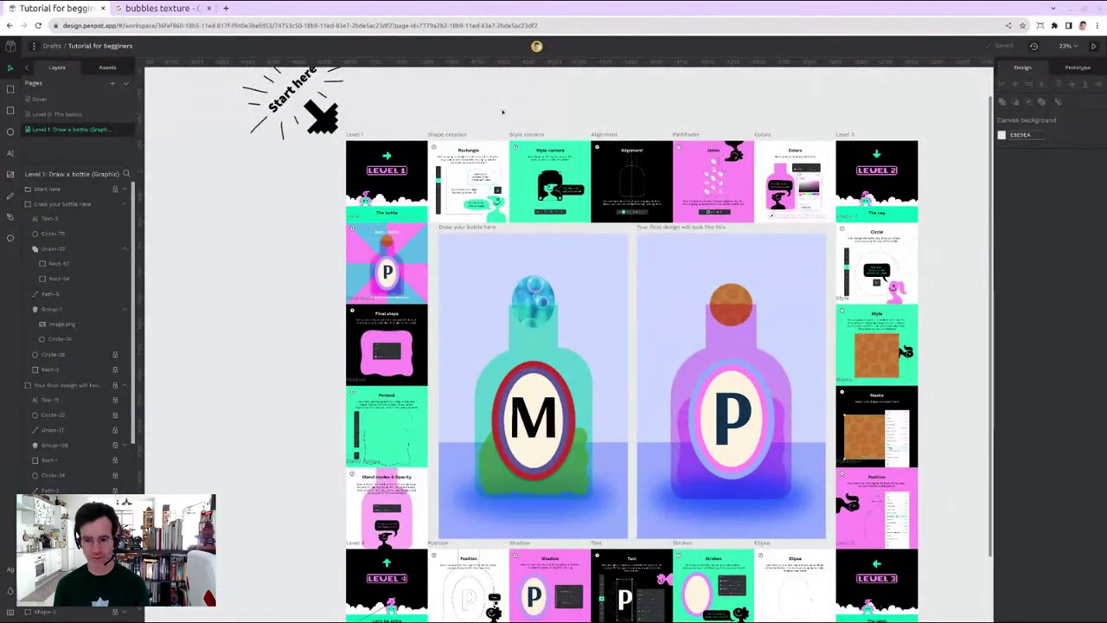